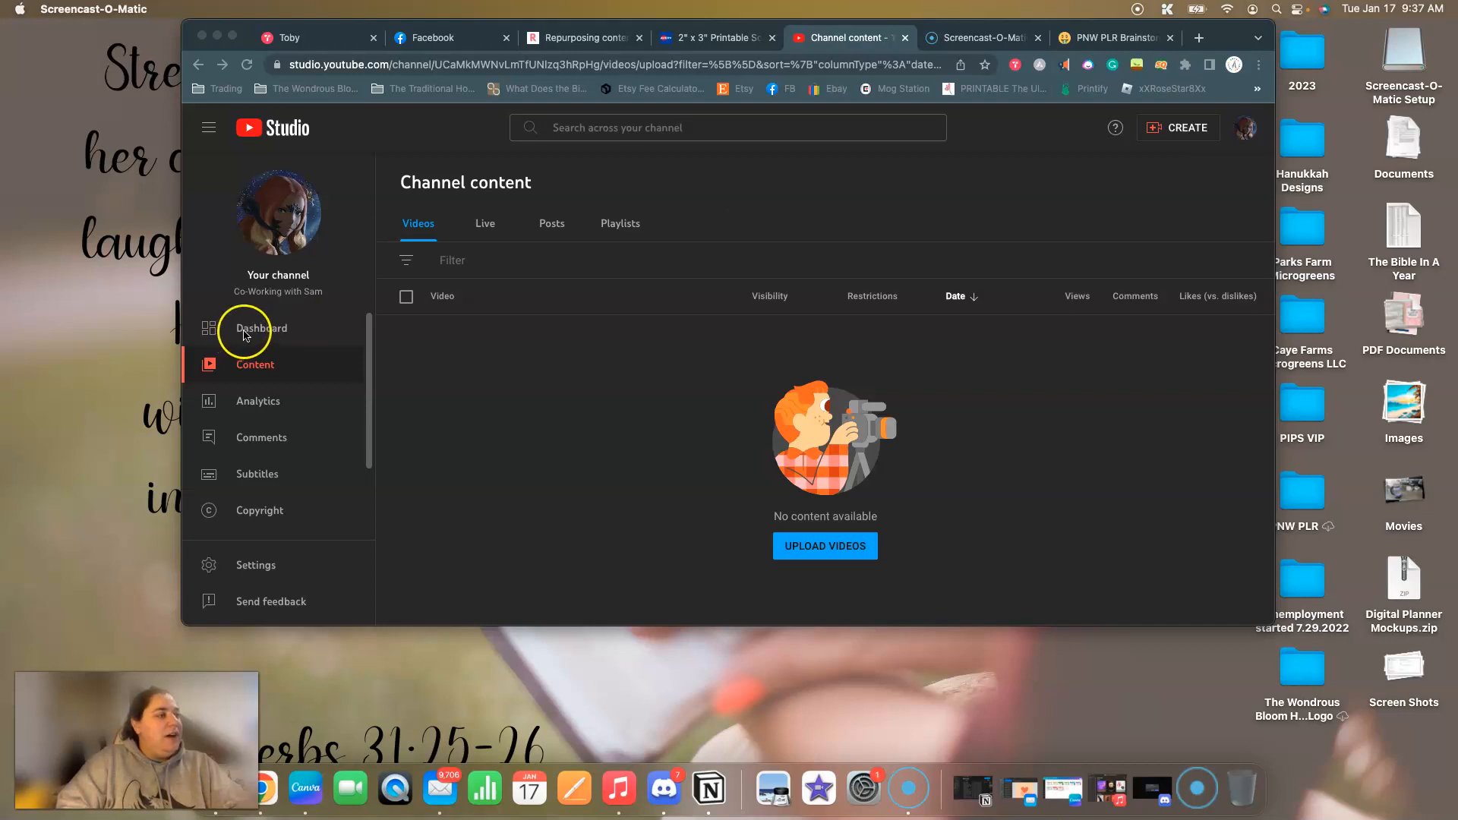
Open the channel customization page and review its video spotlight and featured sections layout.
click(774, 188)
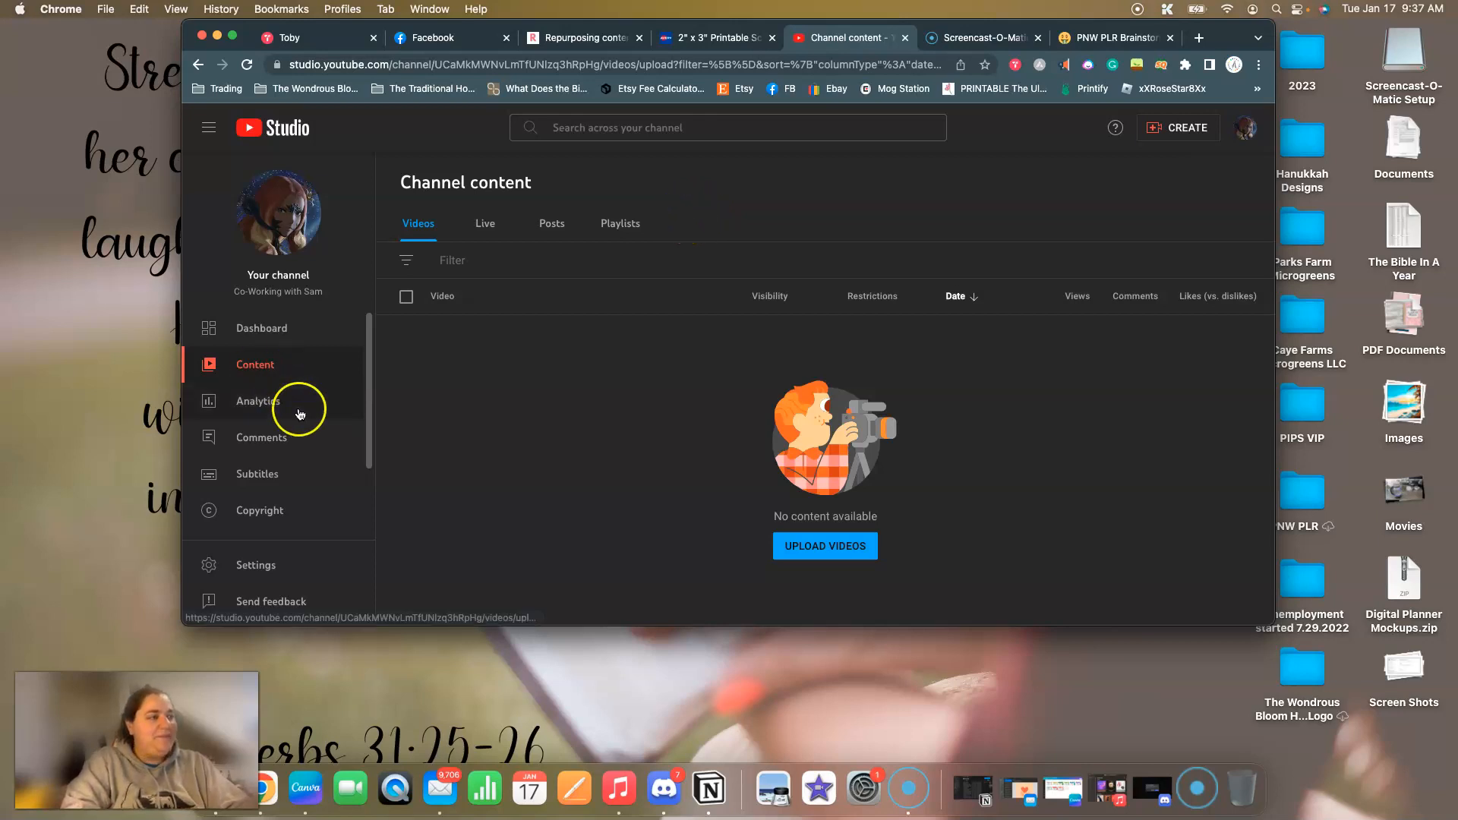
scroll(304, 403, down, 3)
click(297, 488)
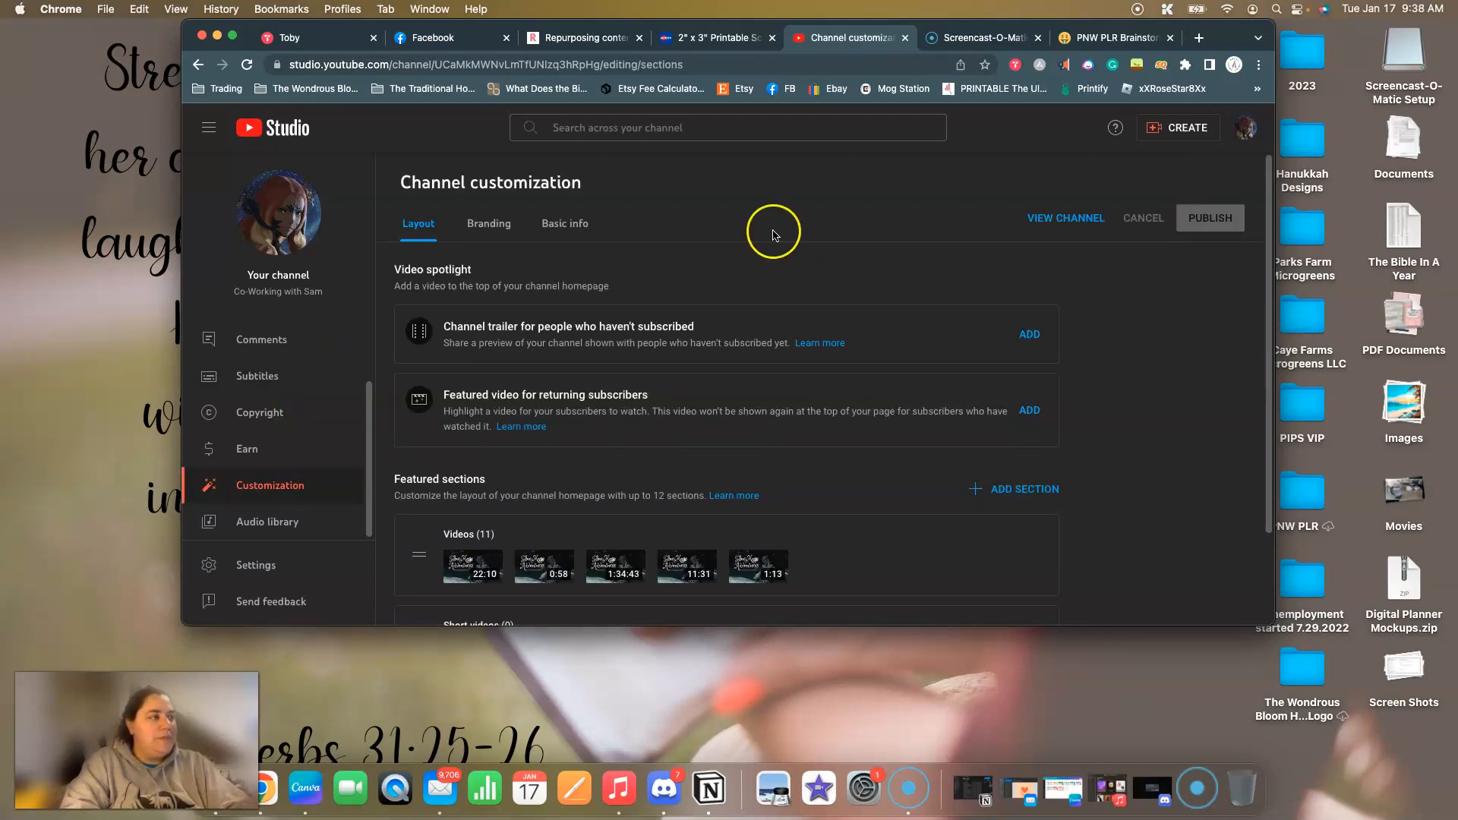
scroll(754, 247, down, 3)
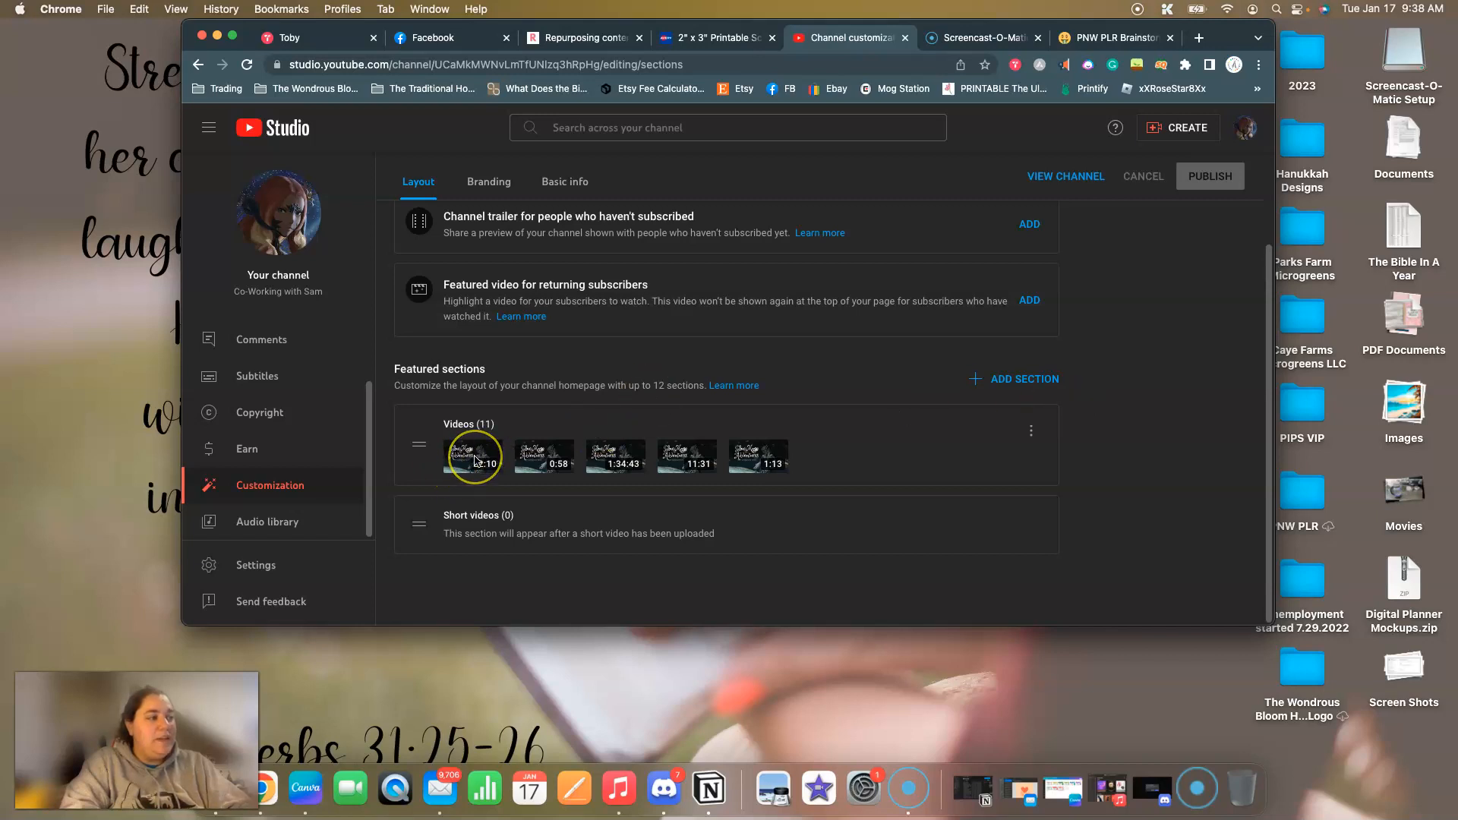
scroll(593, 394, up, 3)
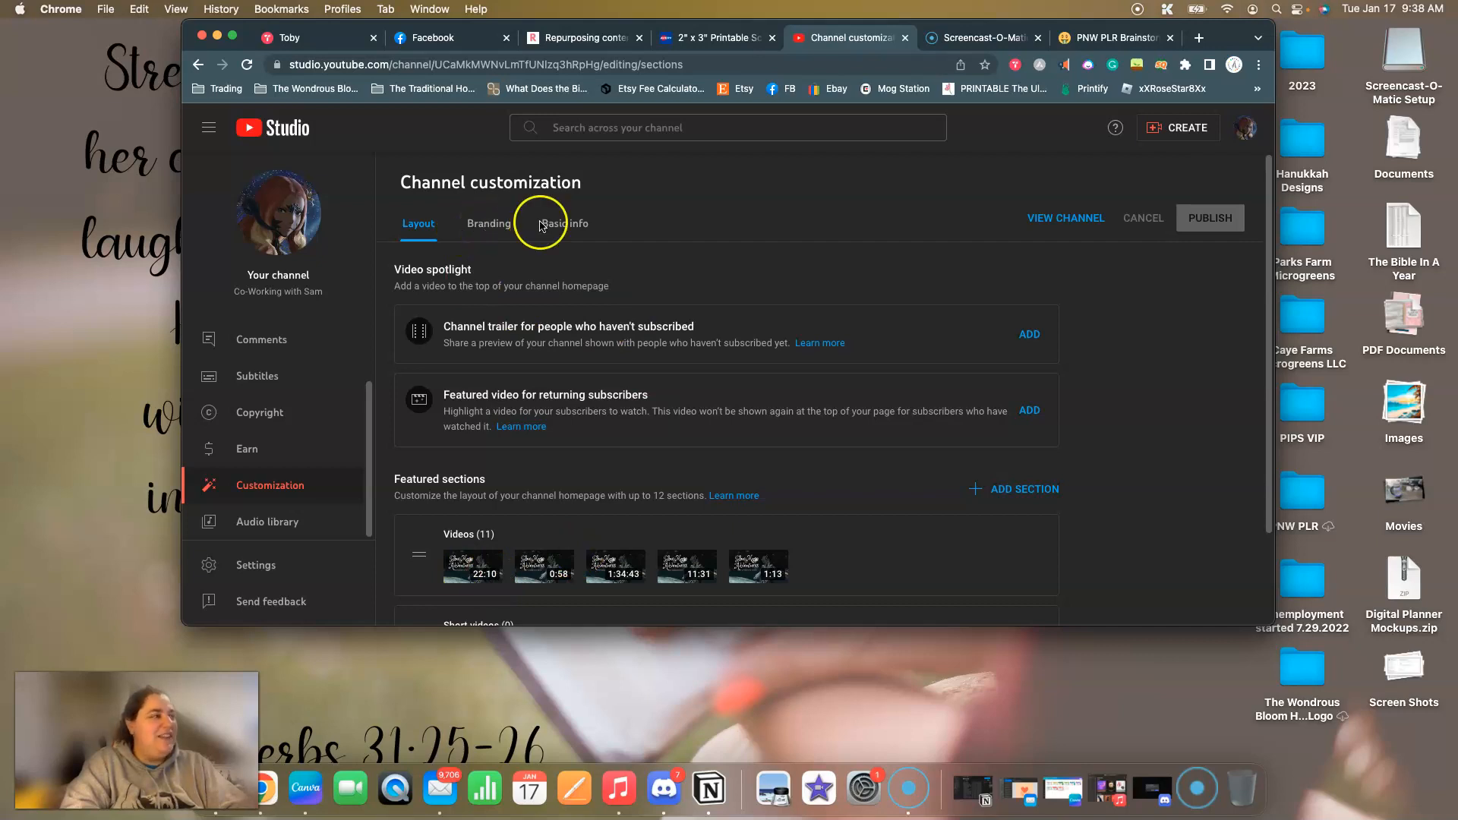
Review the channel's basic info, including name, handle, description, channel URL, links and contact email.
click(563, 227)
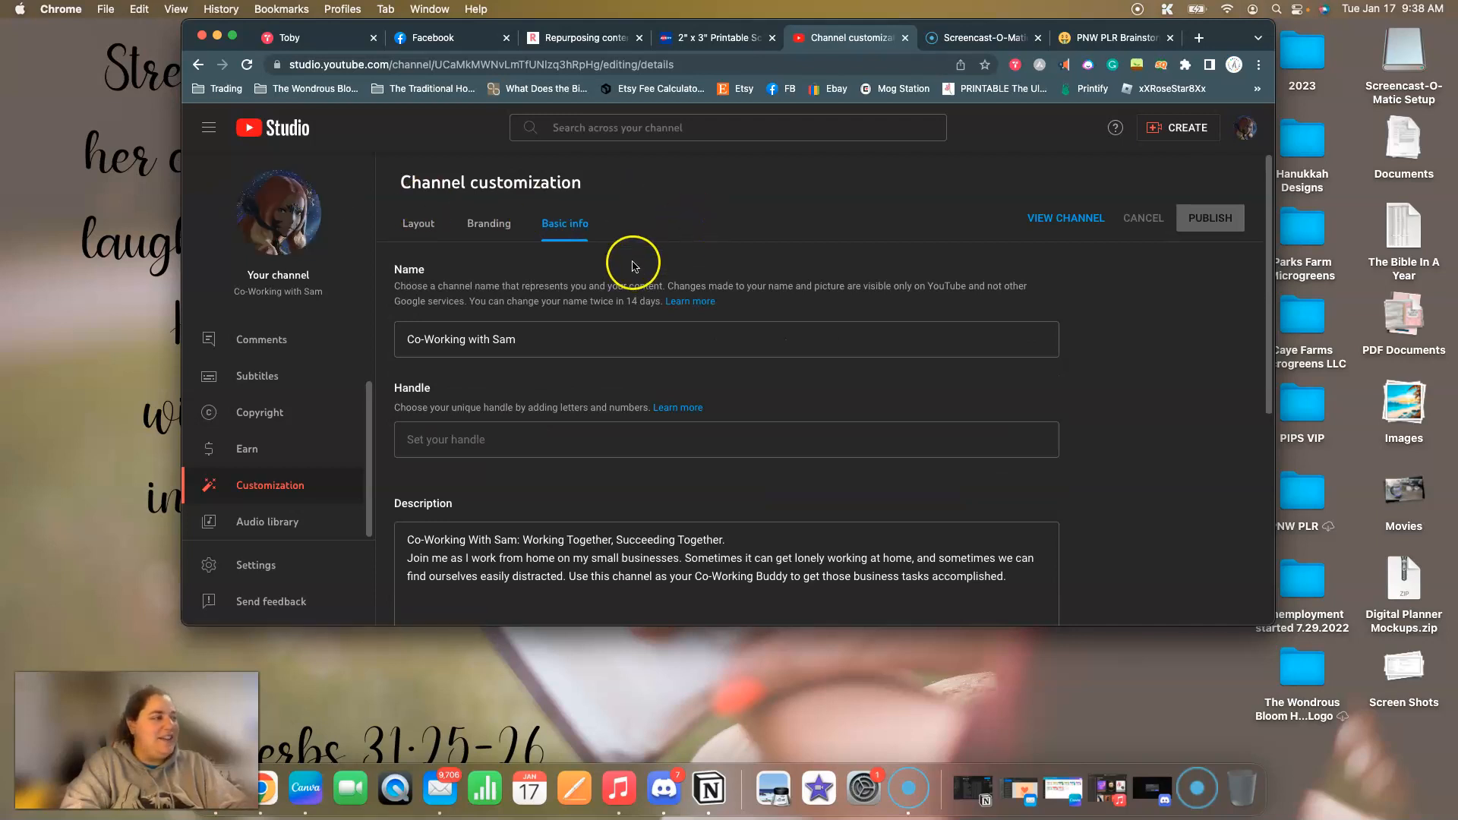
scroll(540, 313, down, 3)
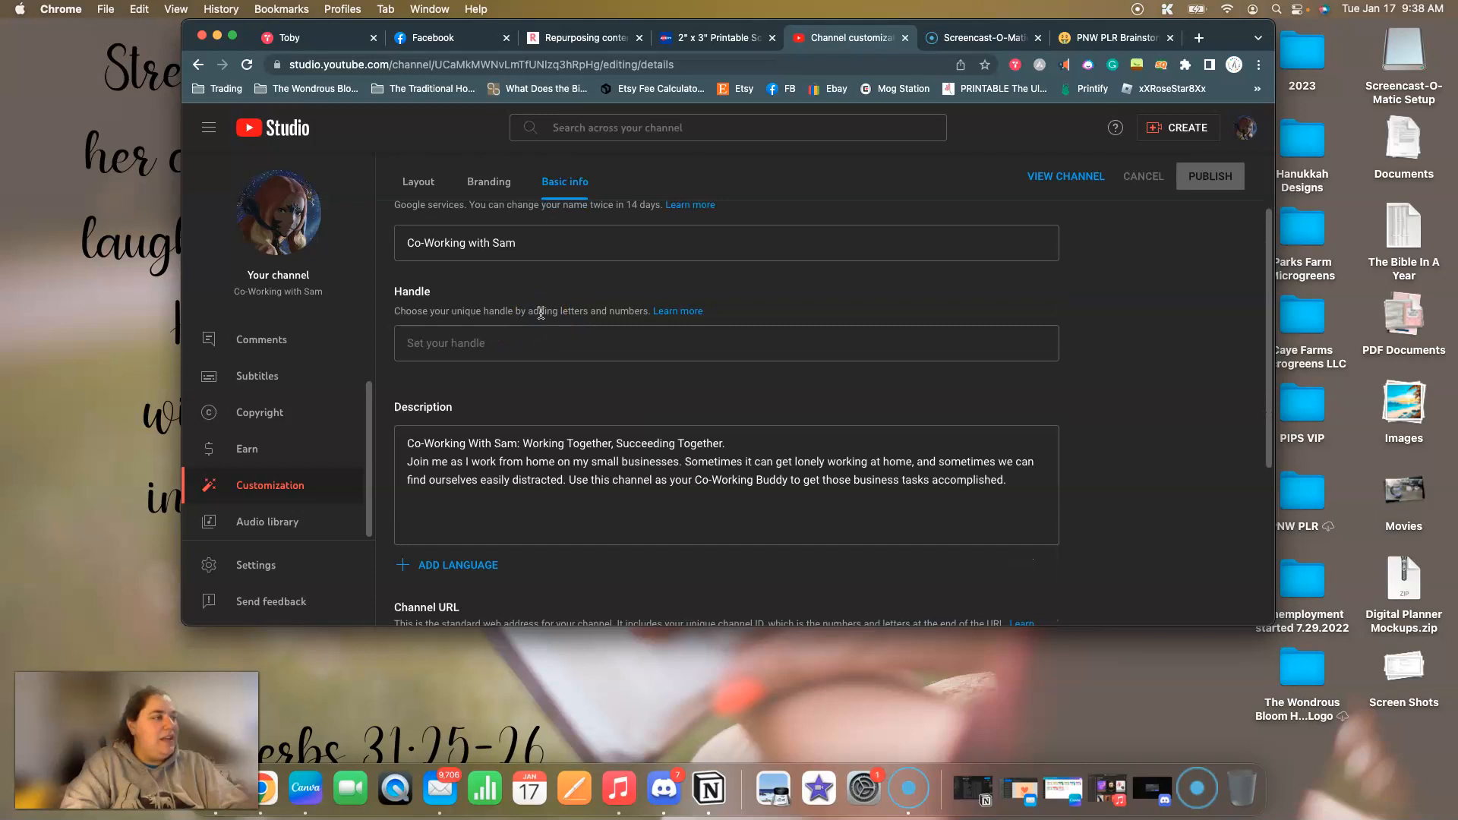
scroll(542, 341, down, 8)
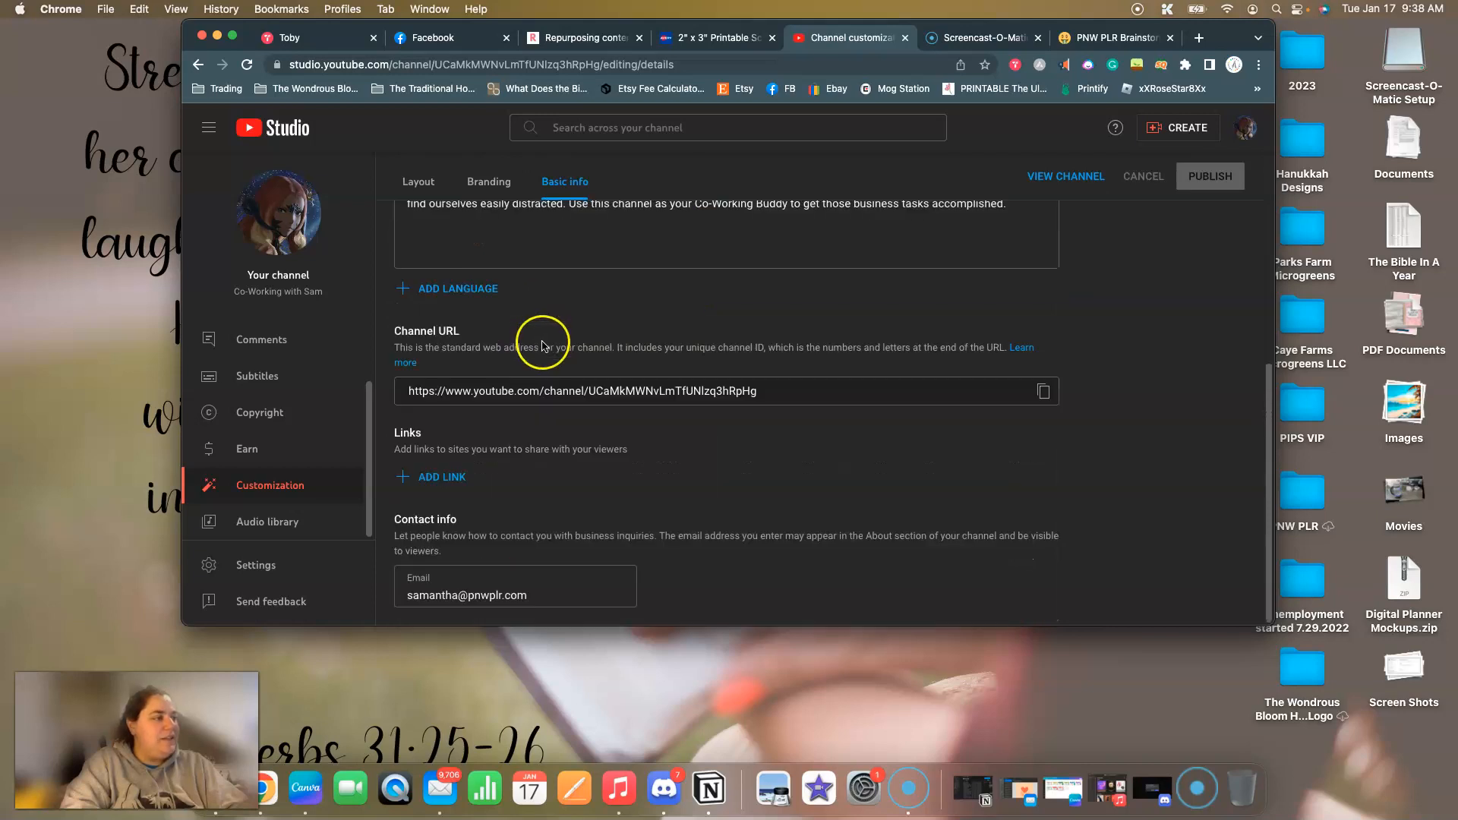
scroll(578, 433, up, 10)
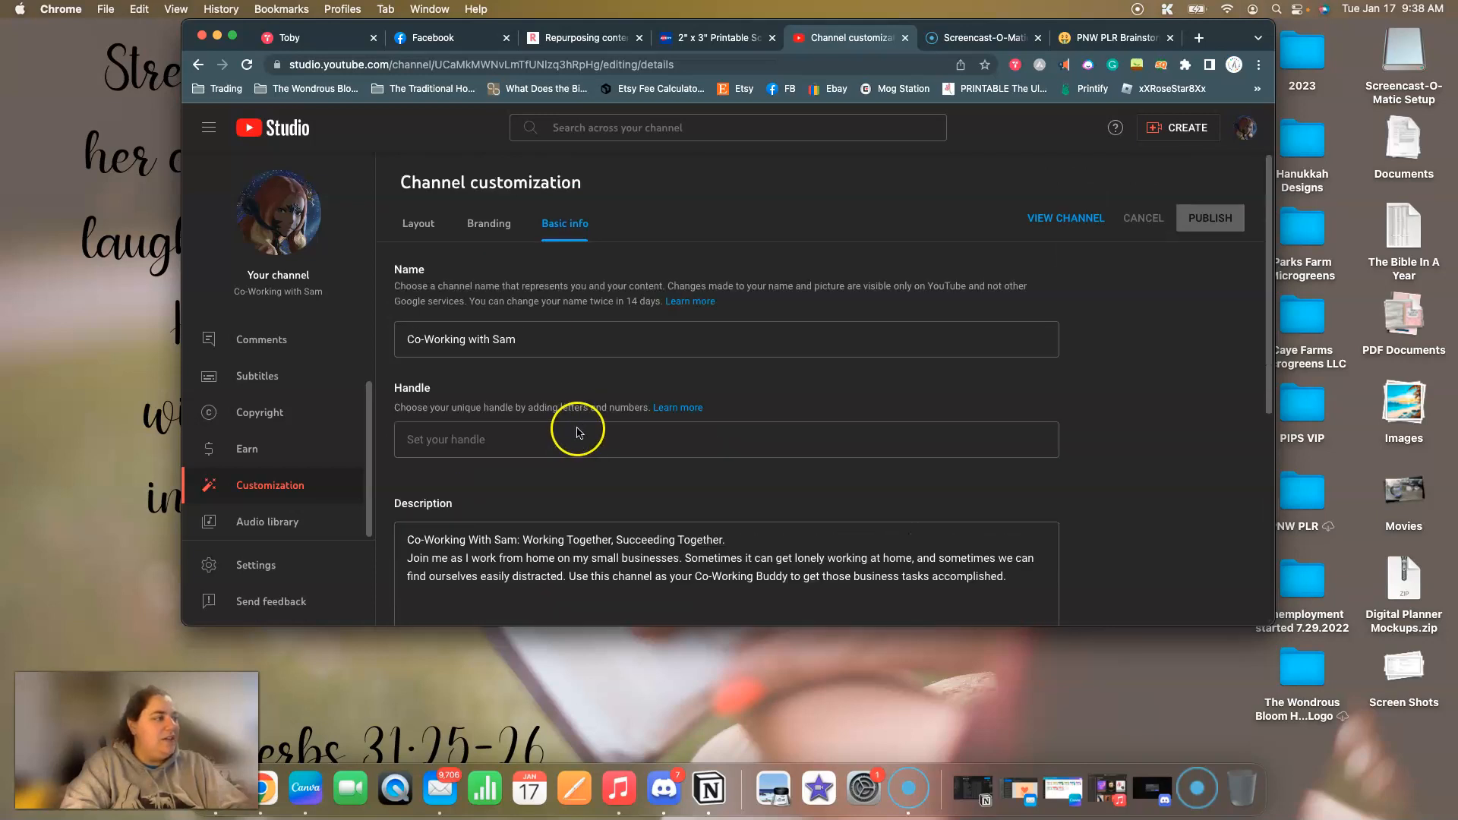
scroll(577, 431, down, 10)
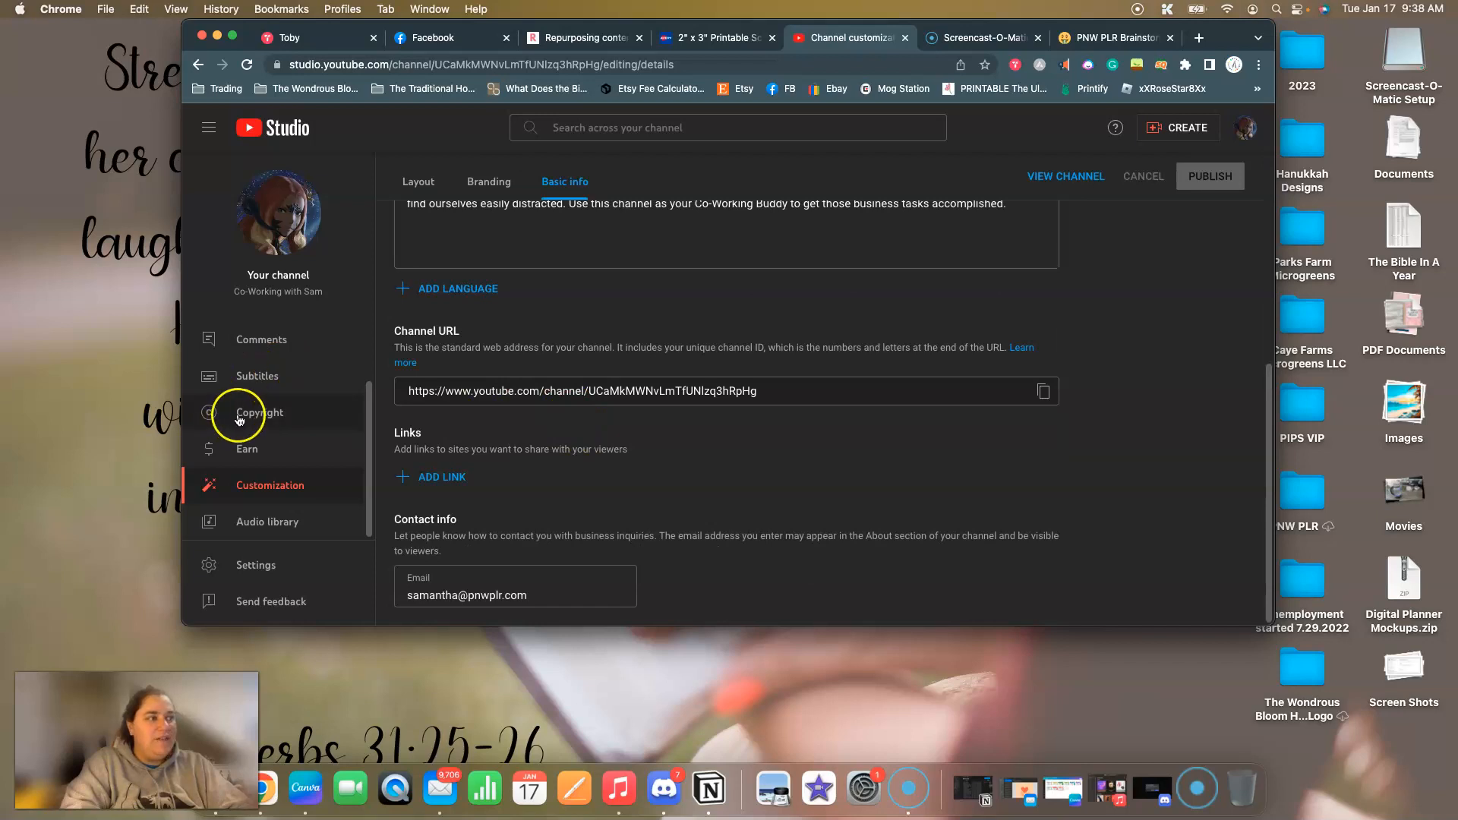
triple_click(653, 389)
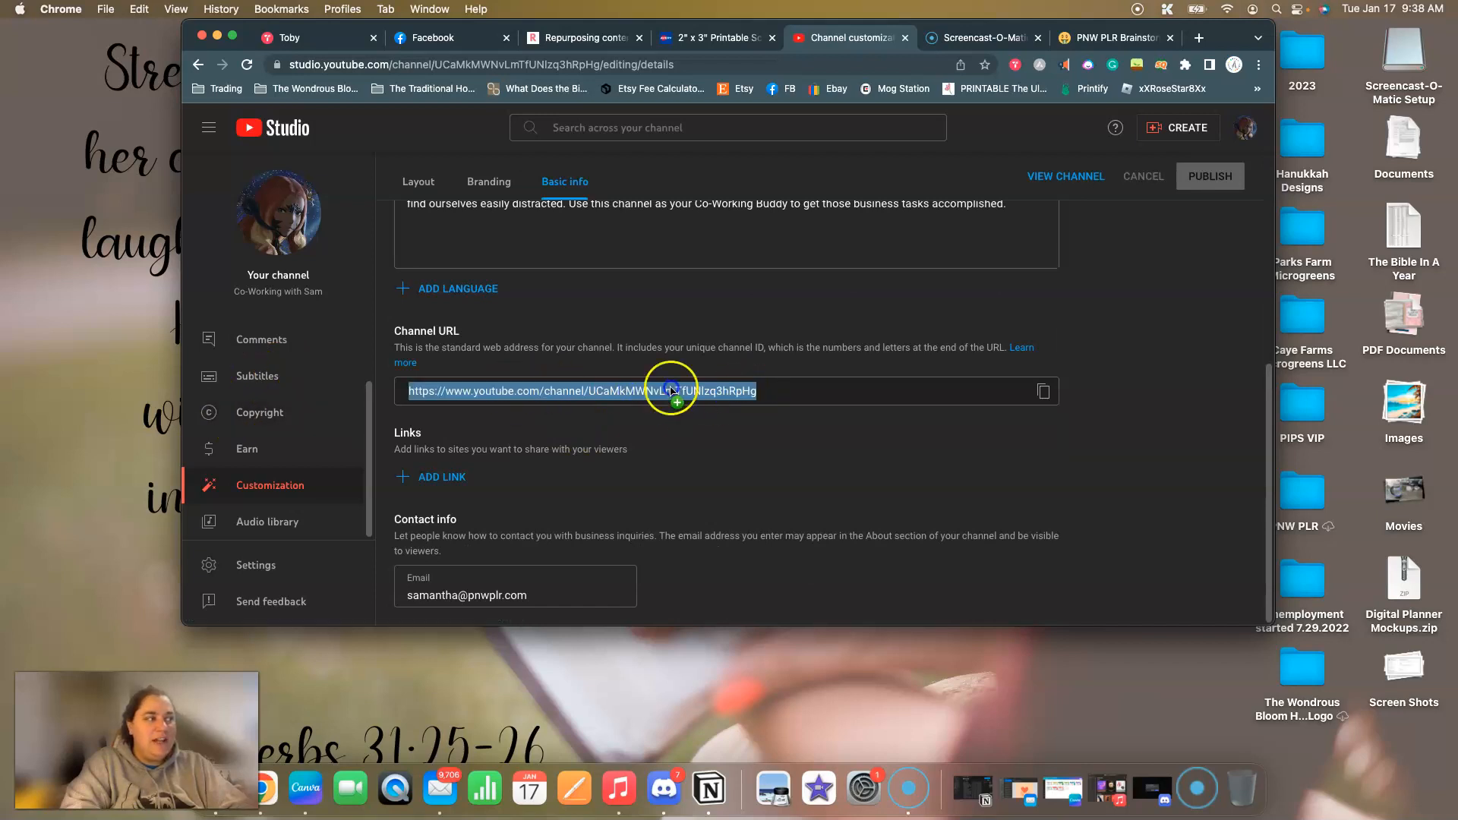
click(673, 347)
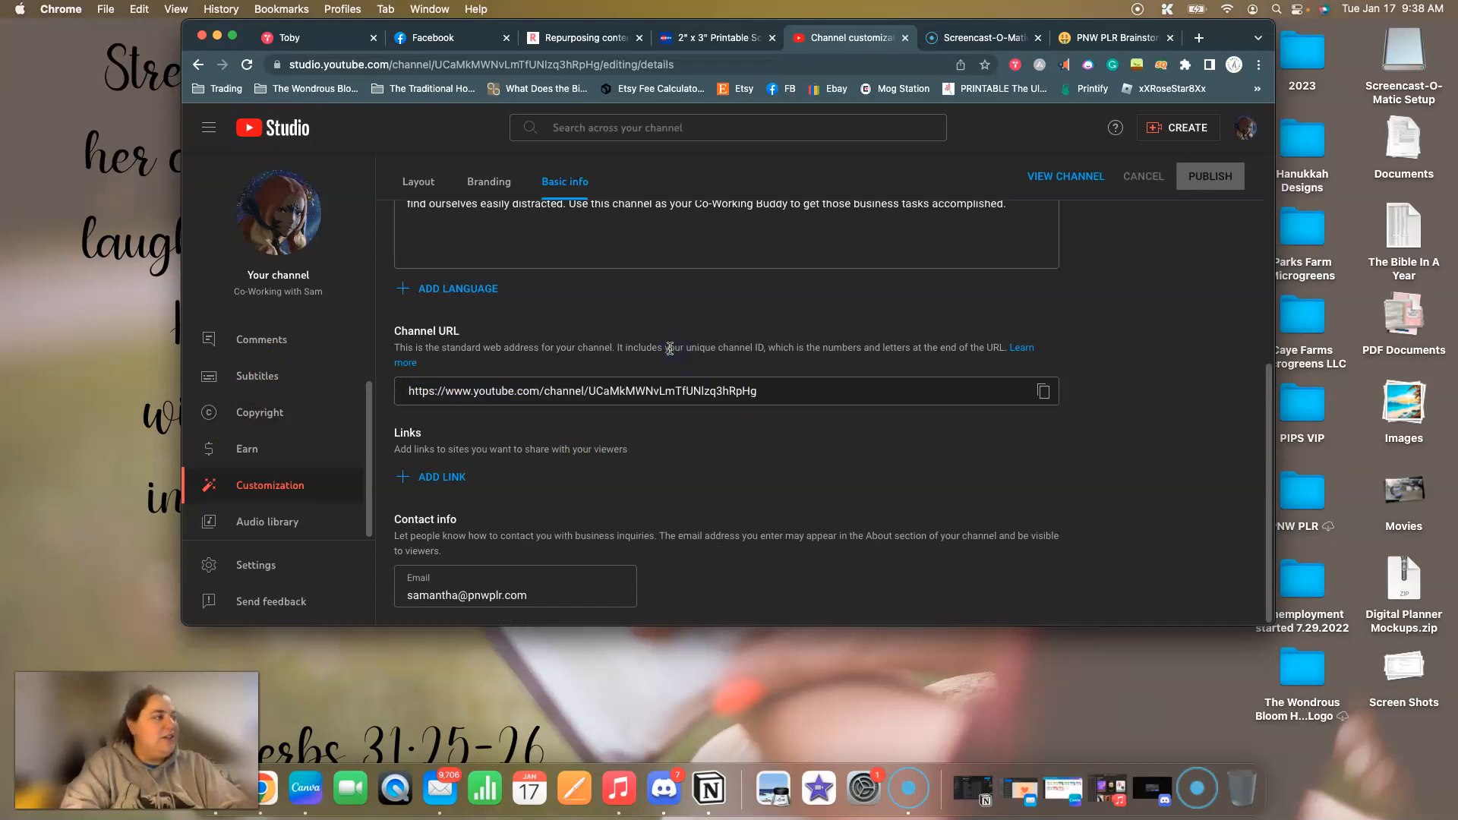
Remove the profile picture and banner image in the channel's branding settings and publish the changes.
scroll(655, 339, up, 3)
click(498, 186)
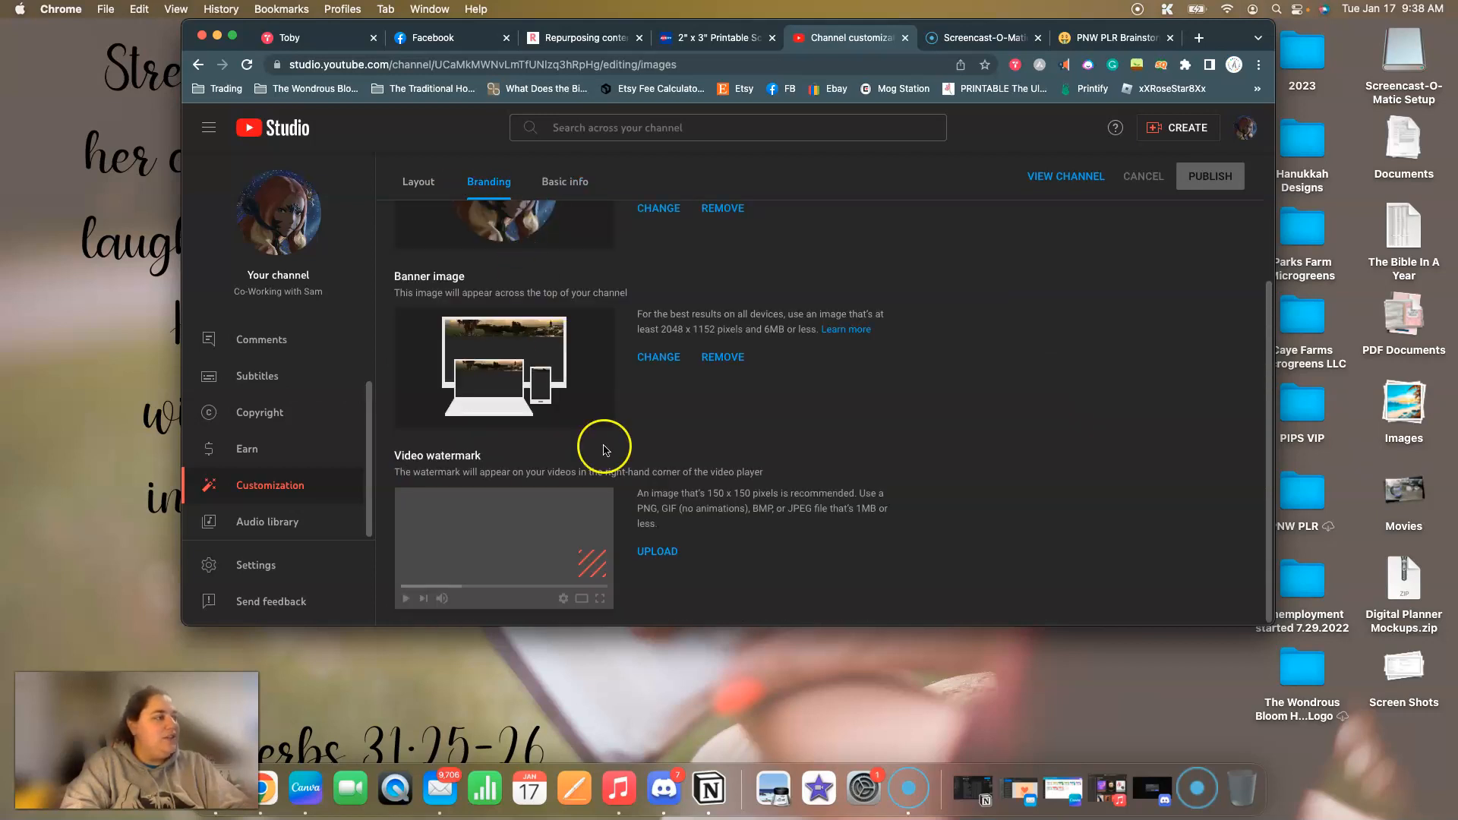
scroll(693, 413, up, 3)
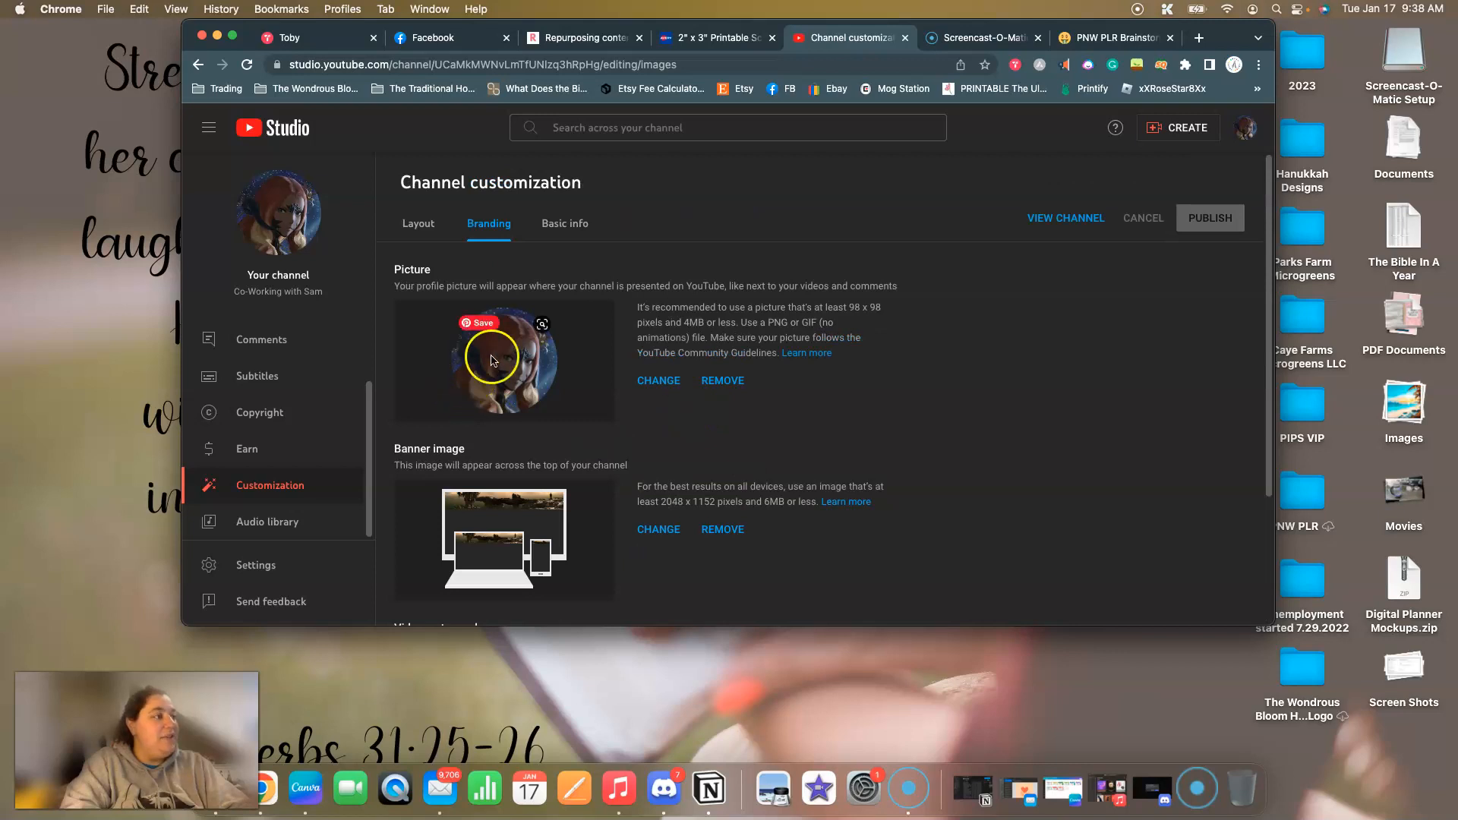
scroll(742, 376, down, 3)
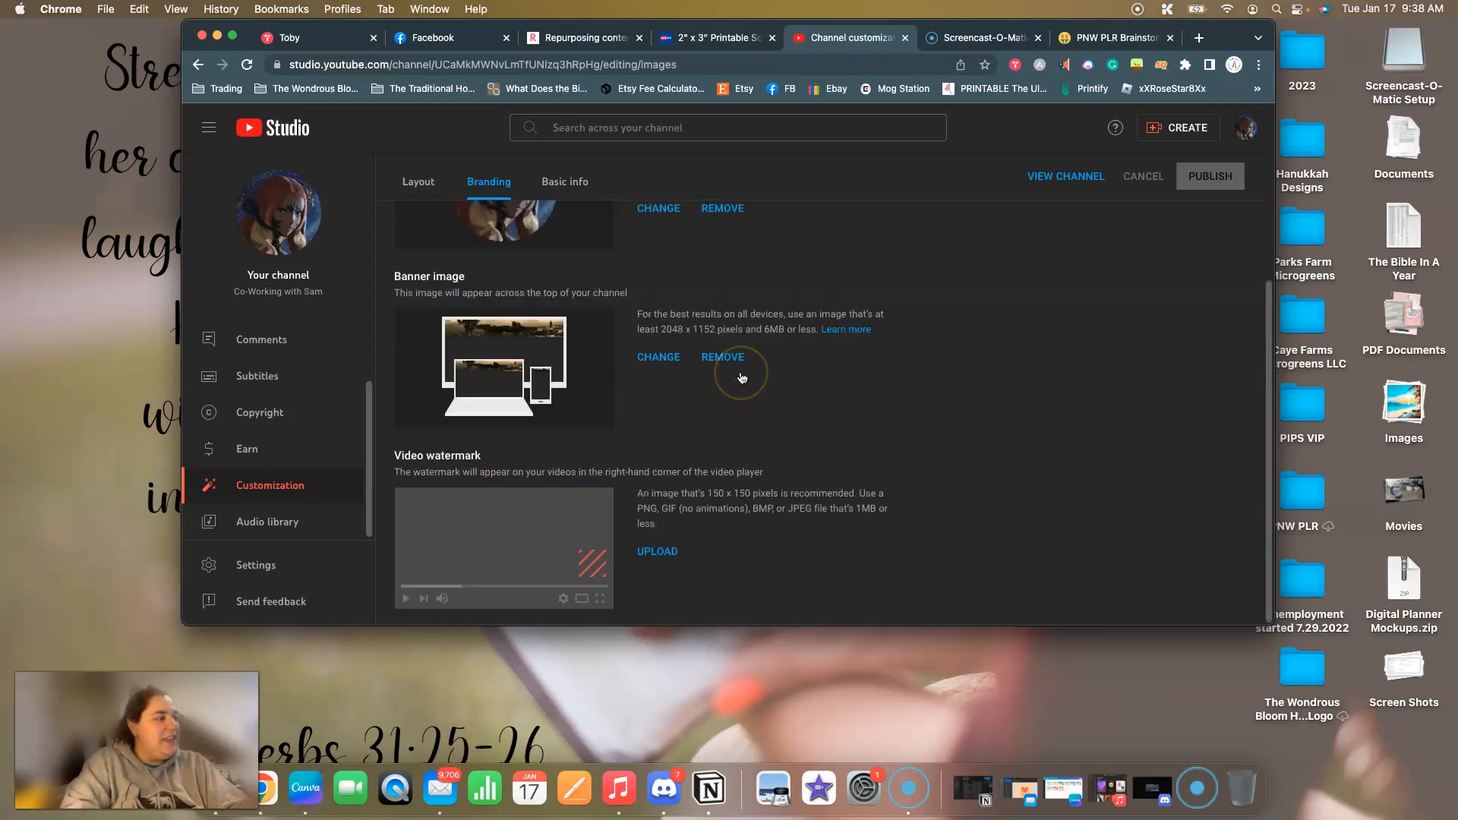
scroll(742, 378, up, 2)
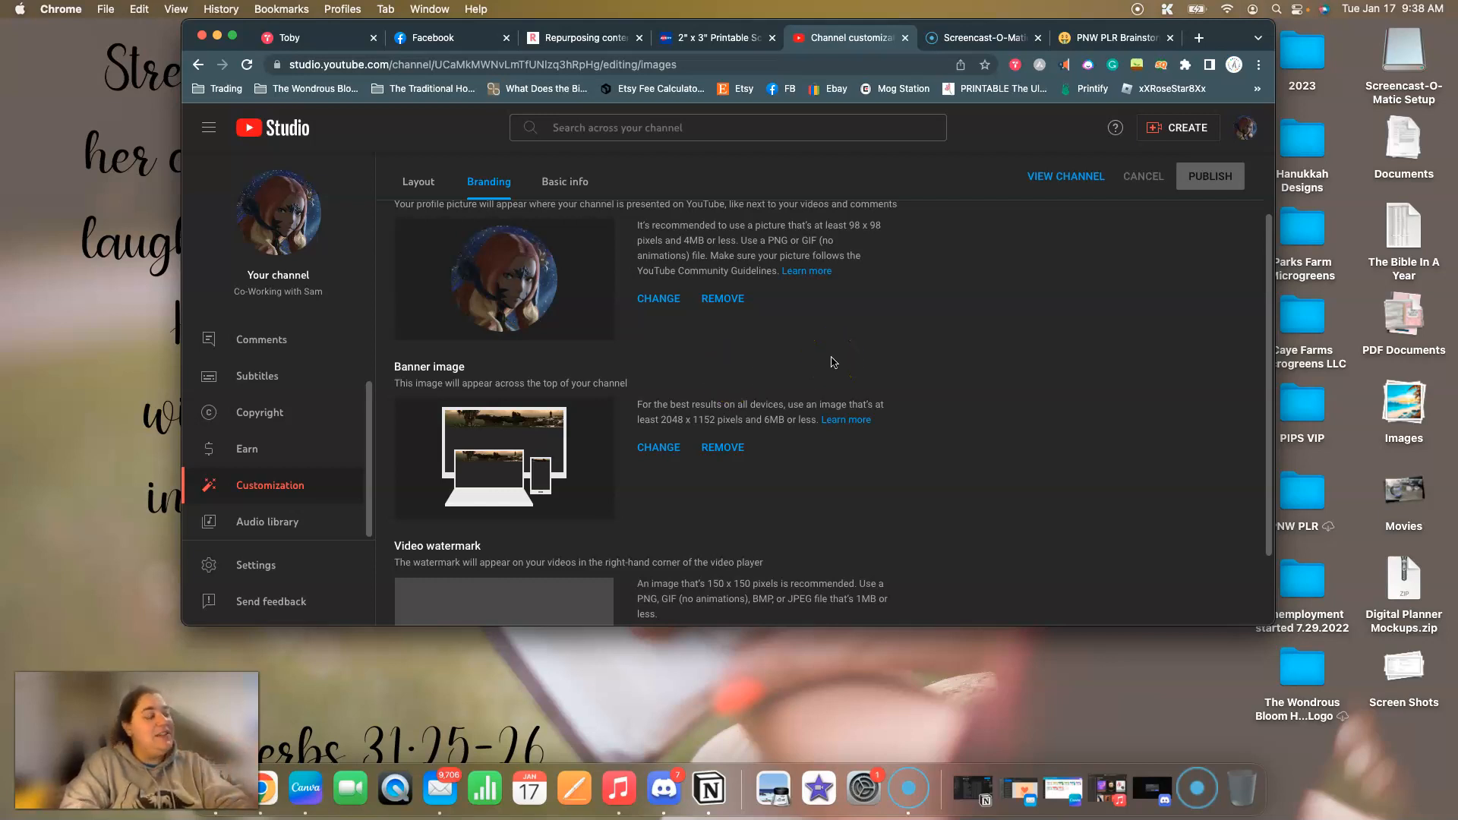
scroll(831, 365, up, 1)
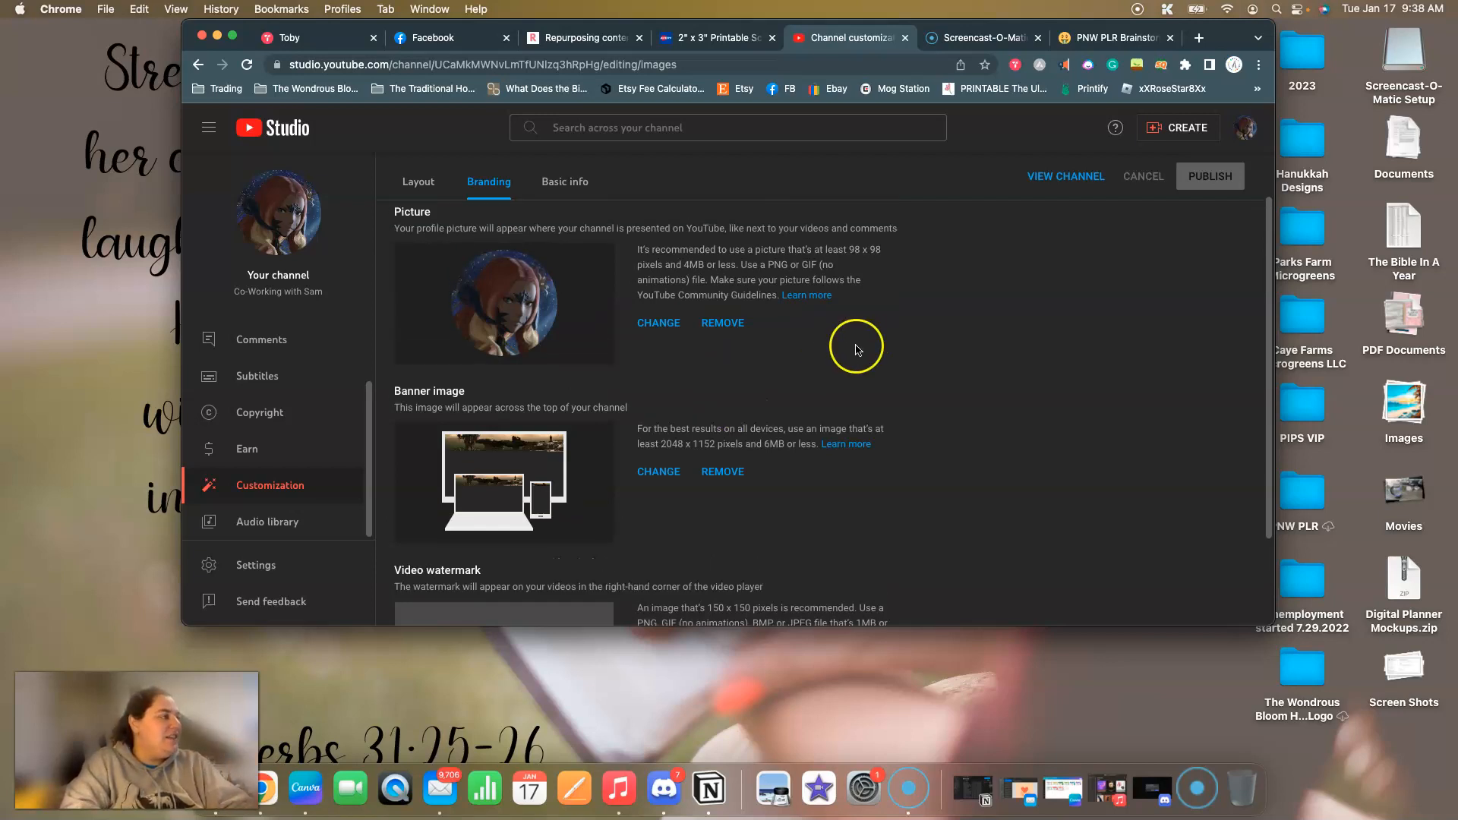
click(723, 325)
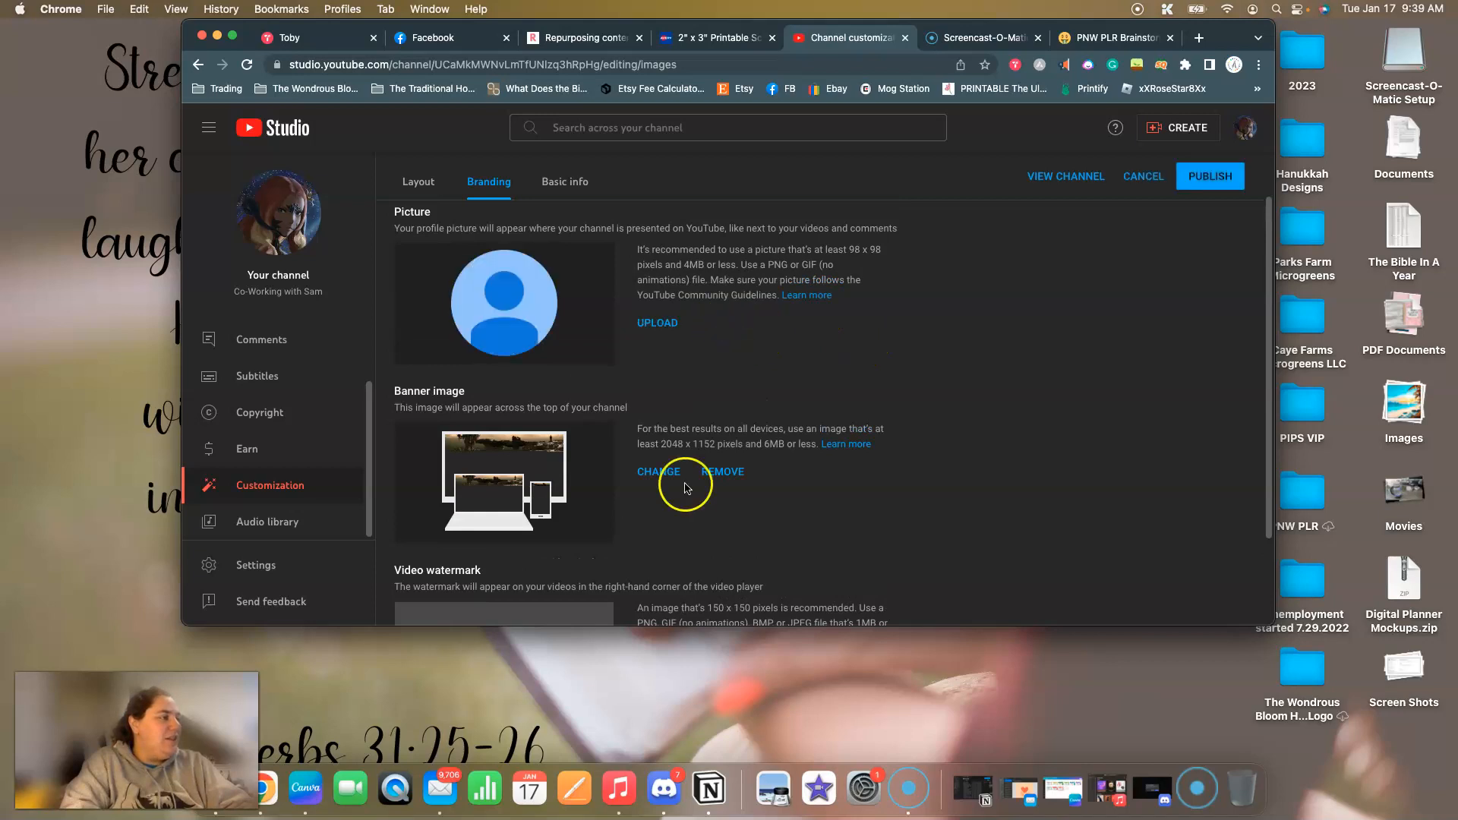
click(722, 472)
scroll(623, 530, down, 3)
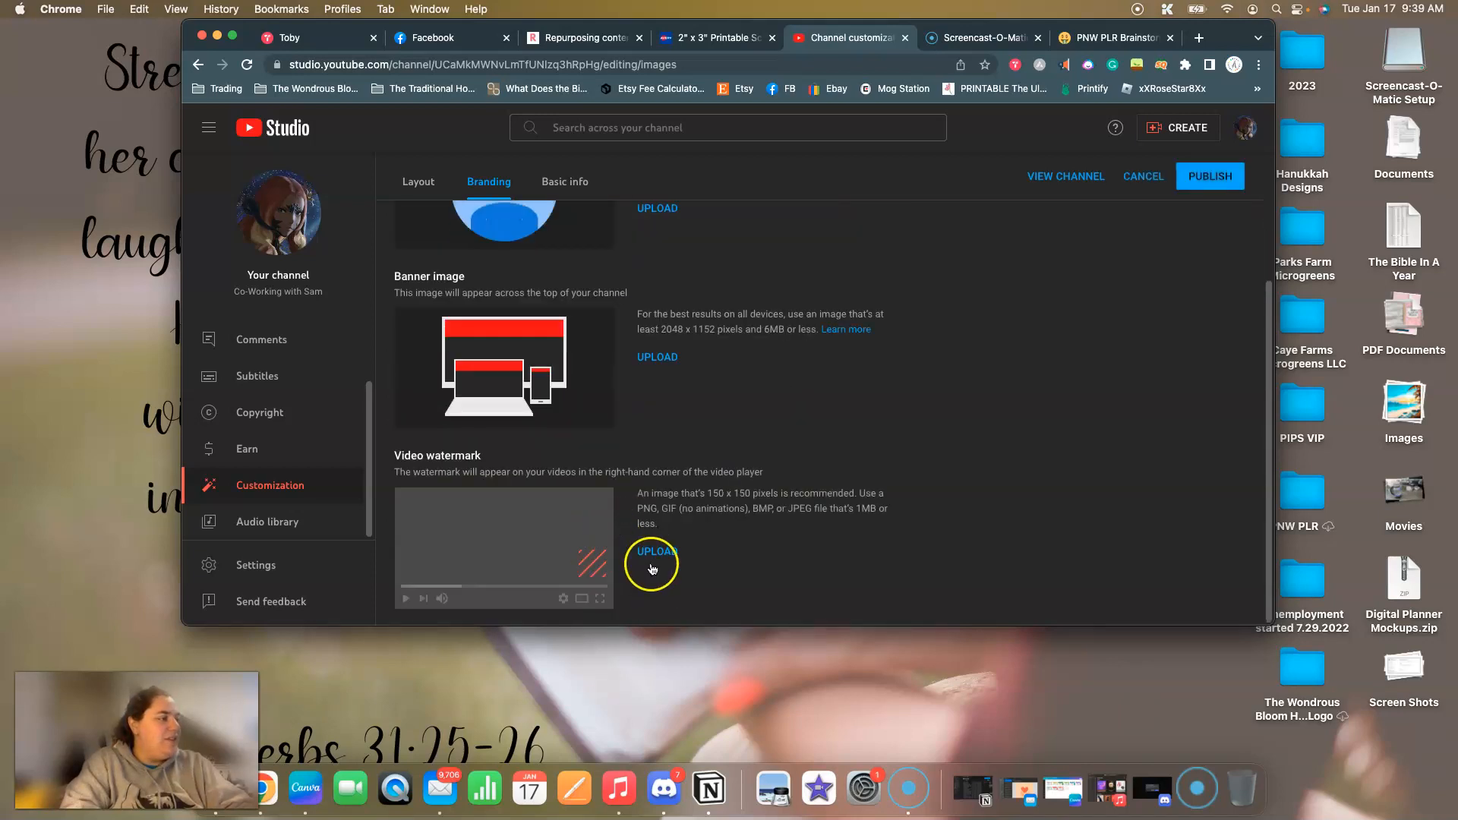
scroll(976, 364, up, 4)
scroll(976, 370, down, 1)
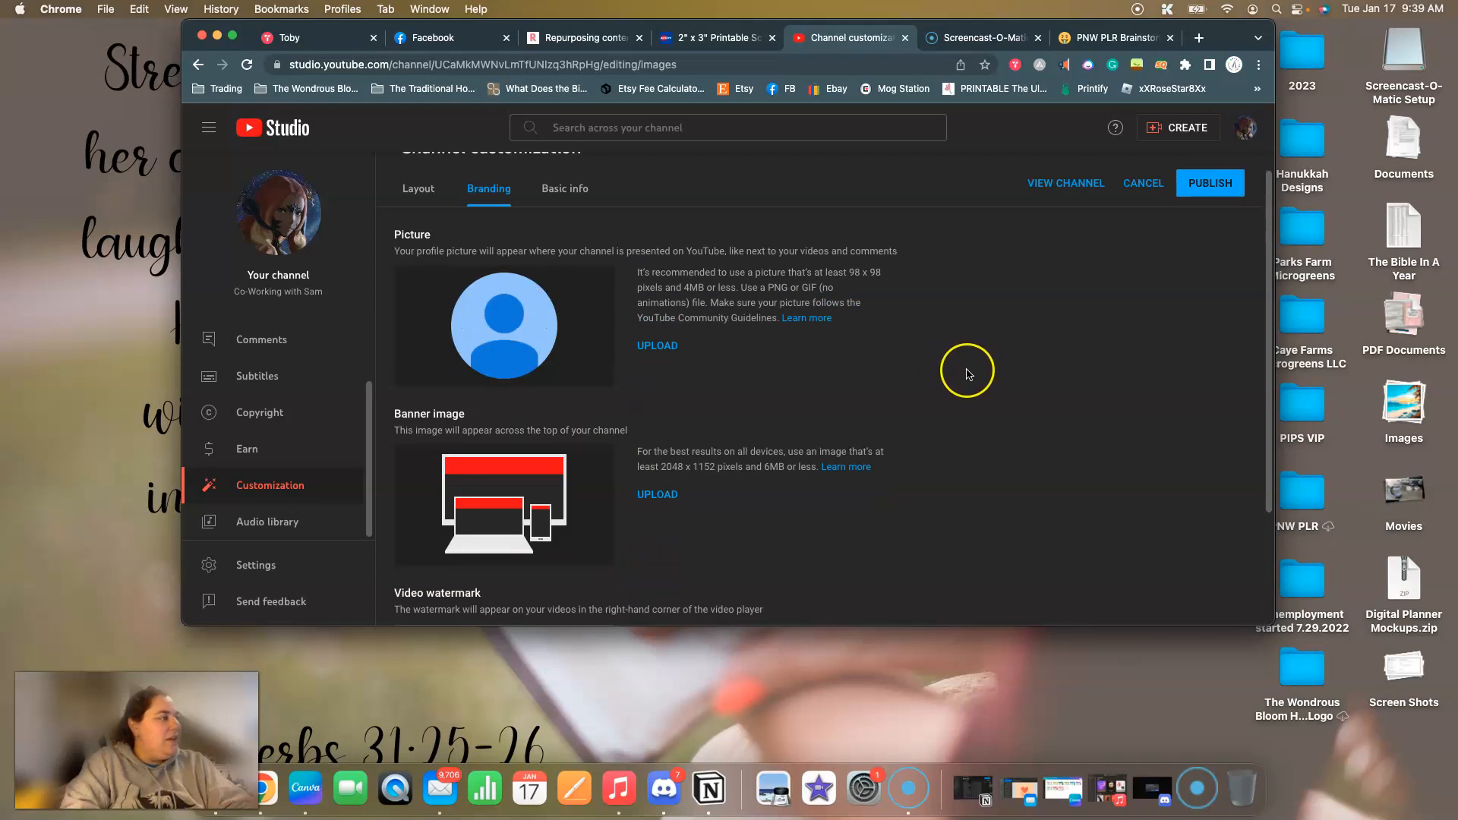
click(1209, 176)
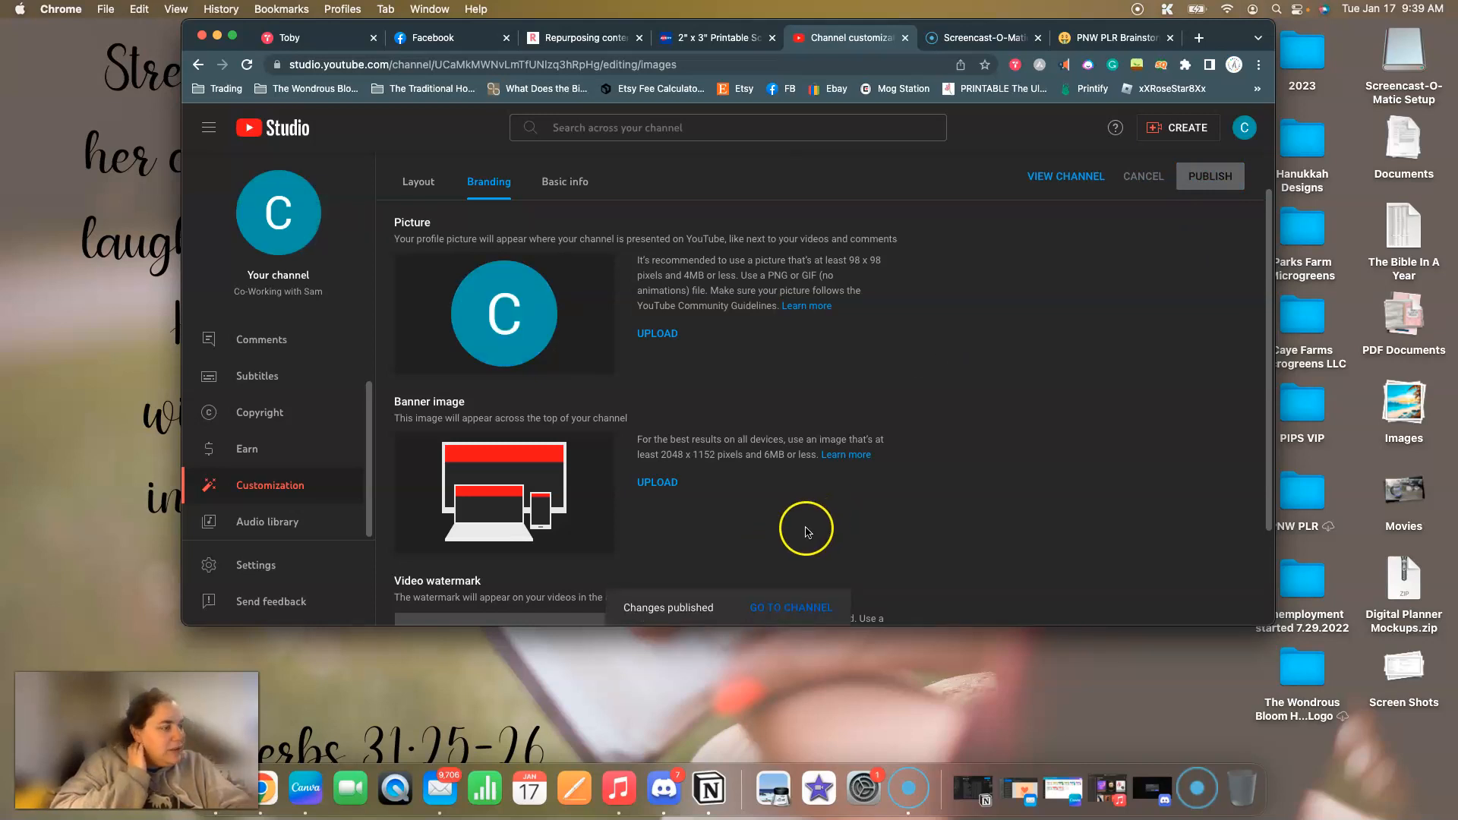
Switch to Canva and close the open "keep refrigerated, wash before use." and "Giving" designs.
click(309, 787)
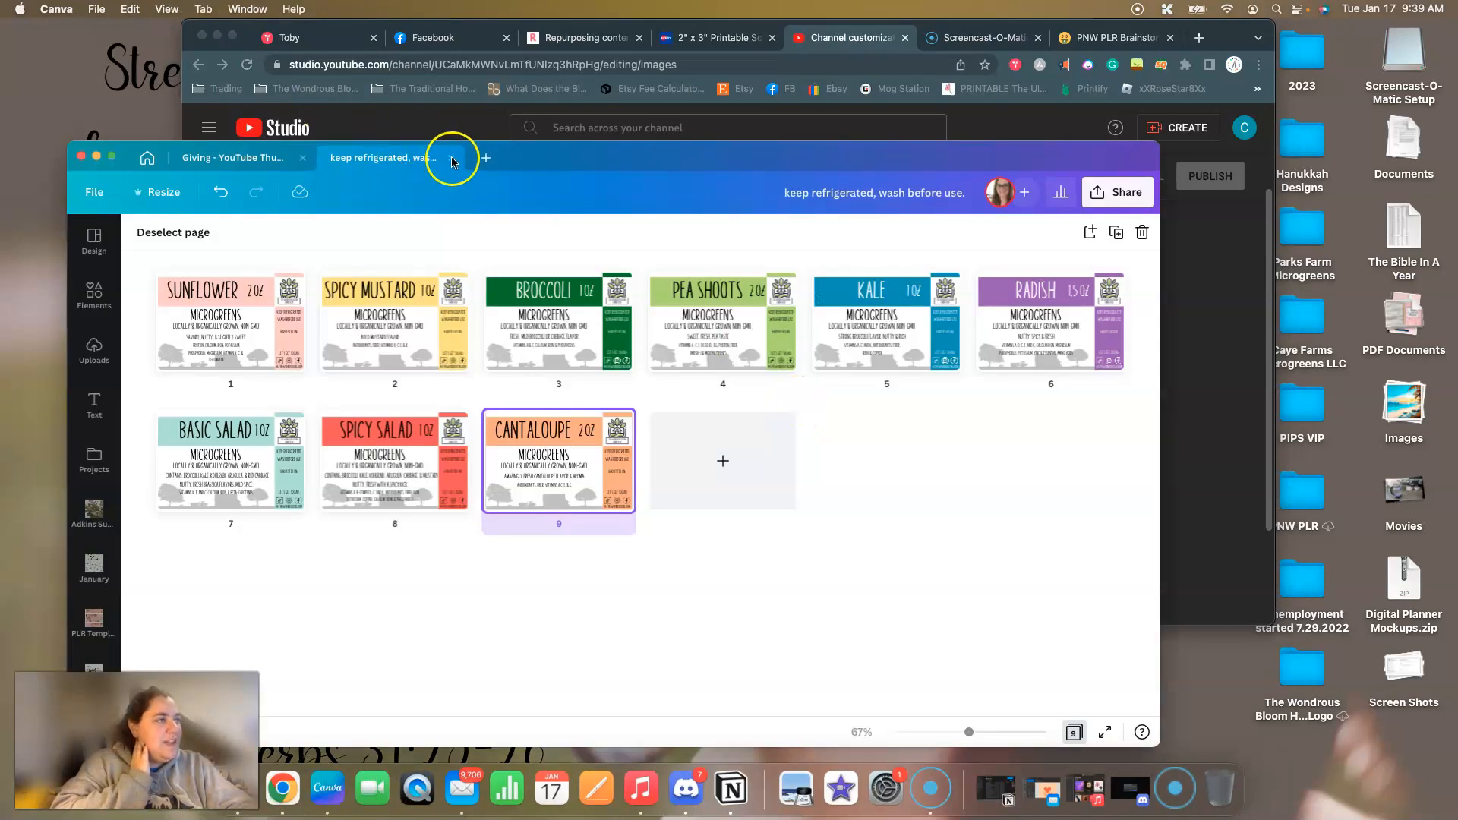
click(452, 162)
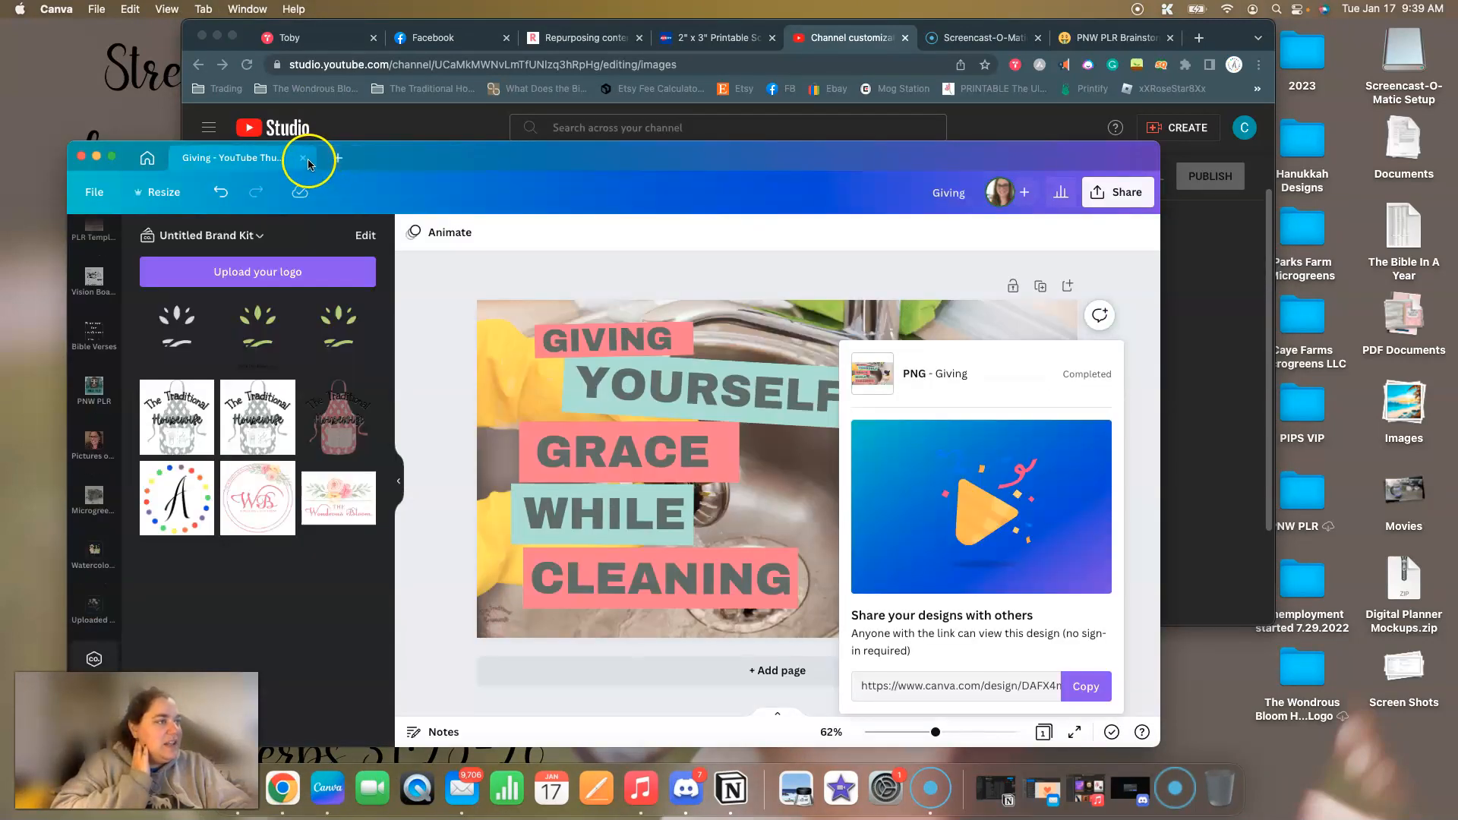
click(303, 161)
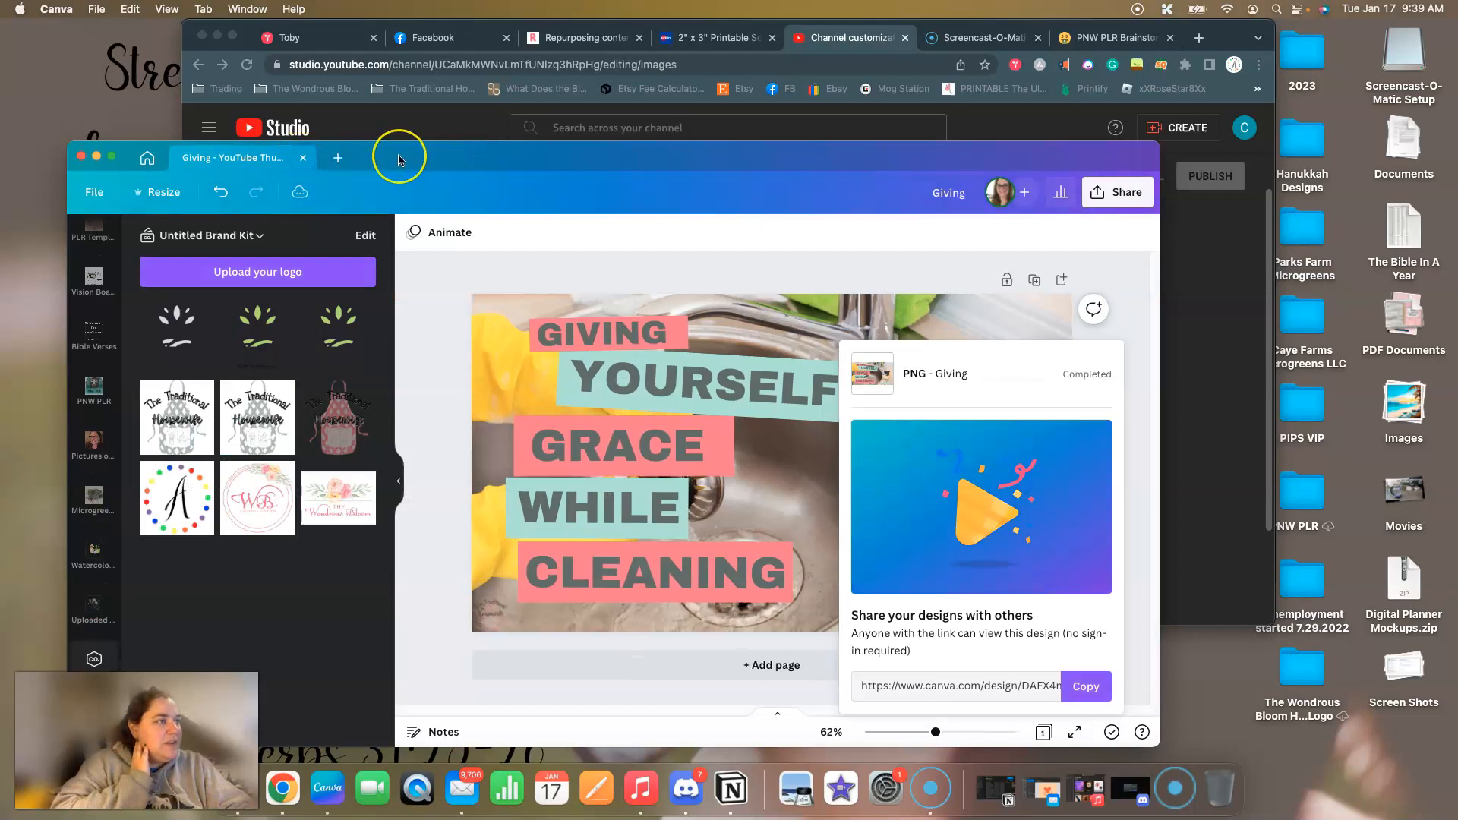
drag(400, 159, 409, 112)
click(408, 113)
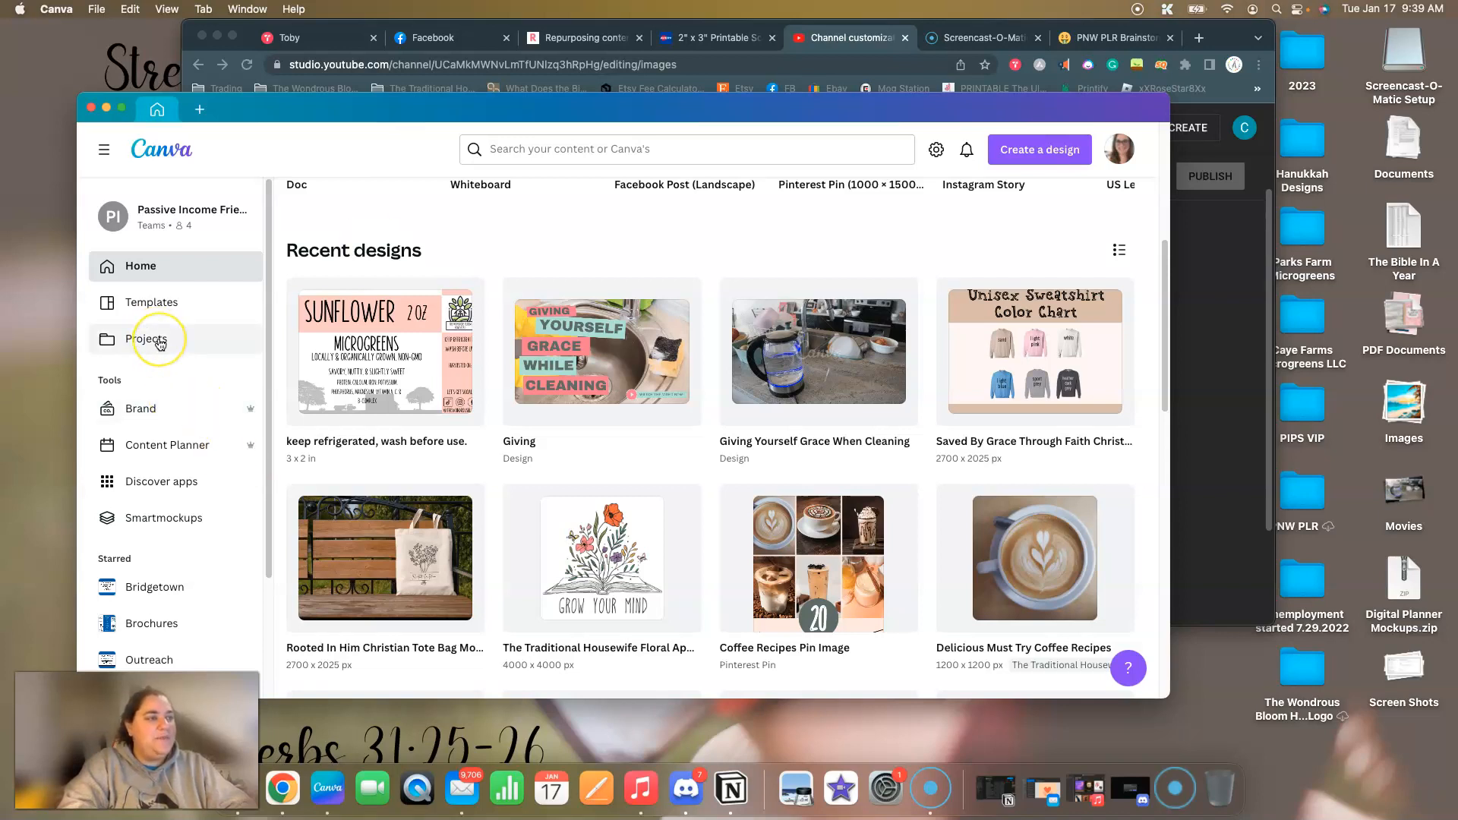
Create a blank YouTube Channel Logo design at 800 × 800 px, finding the format with "you".
click(198, 114)
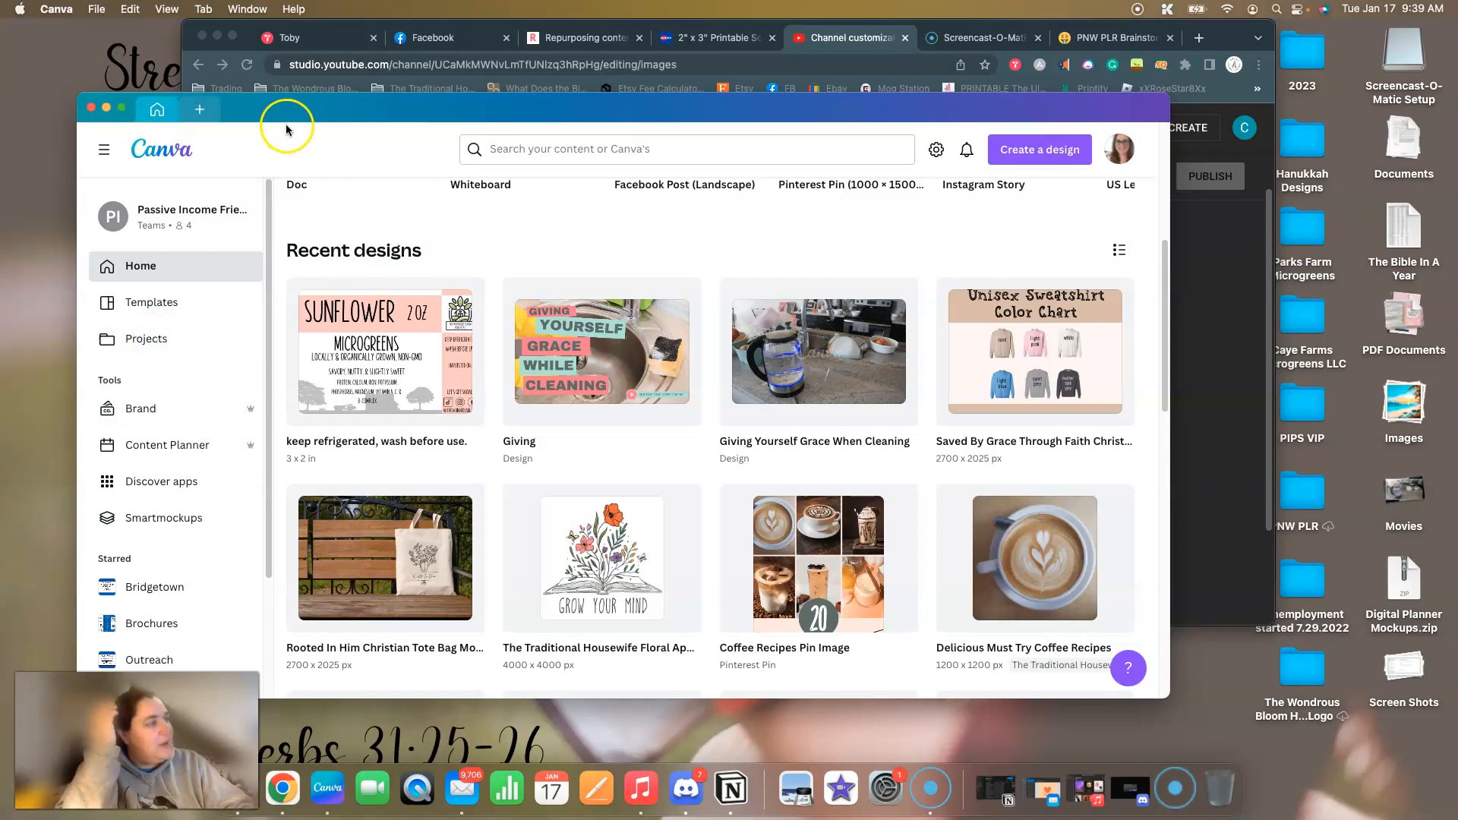
click(364, 147)
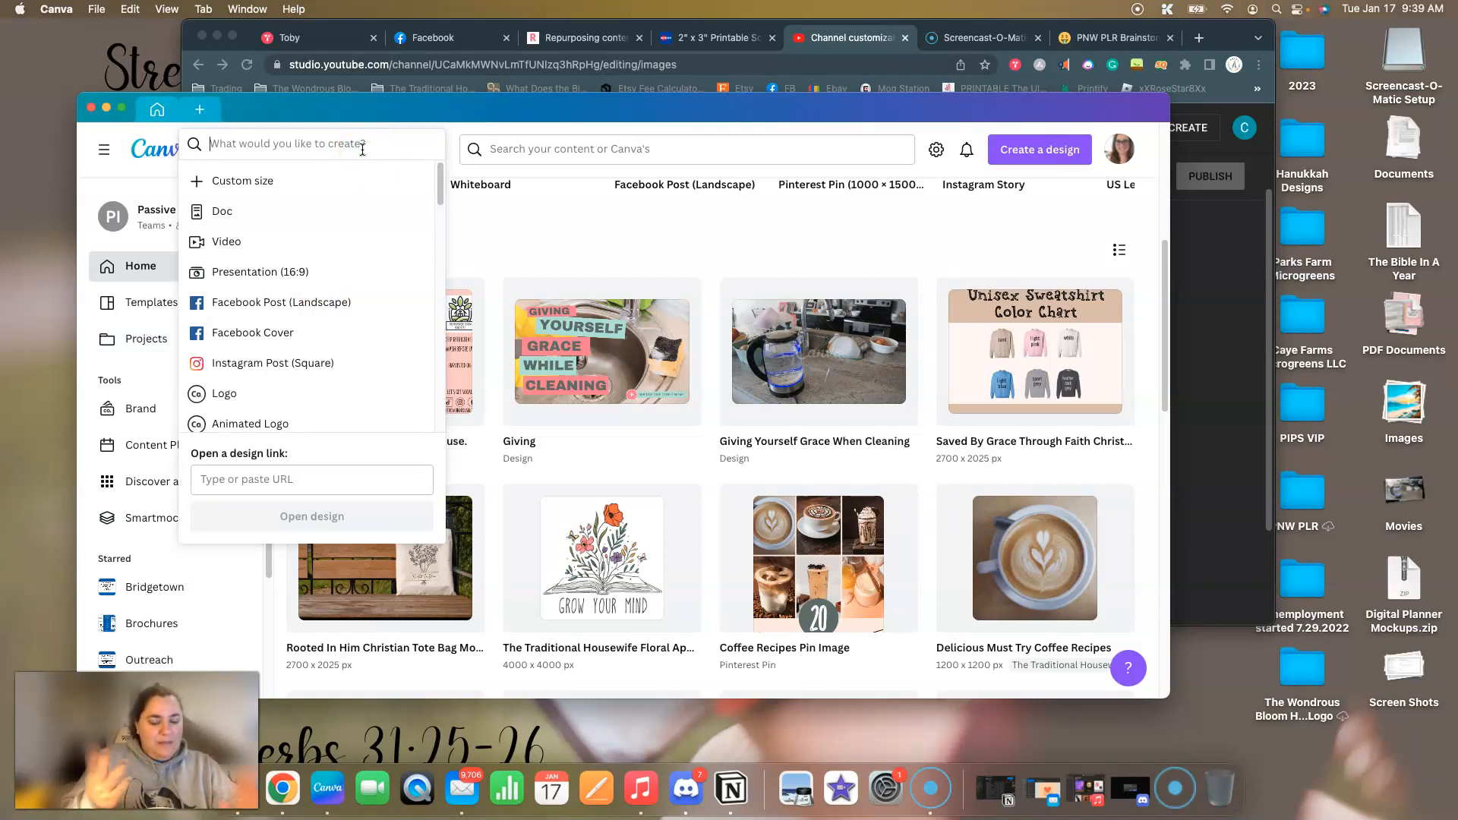
text(you)
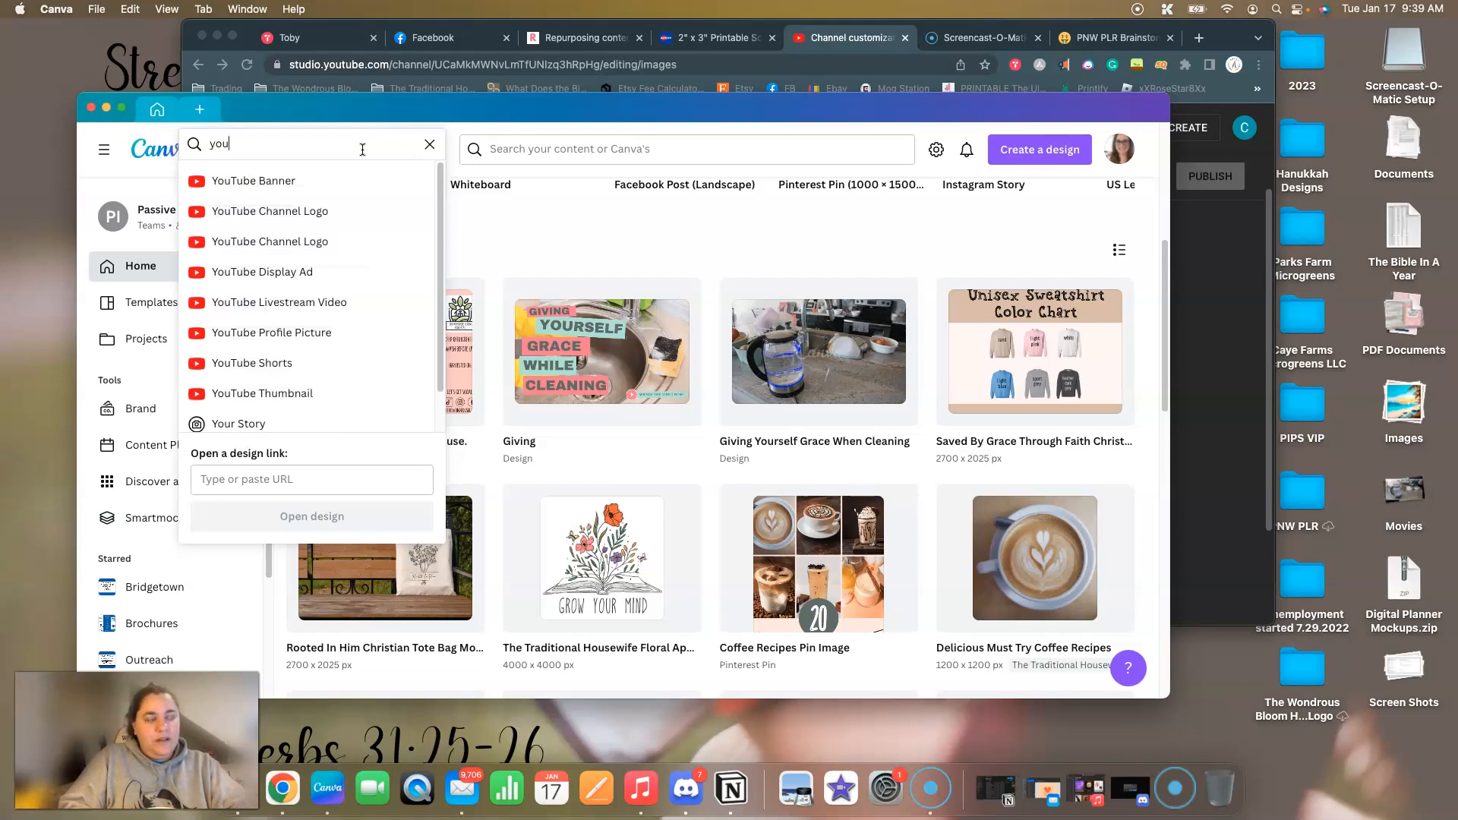
click(304, 221)
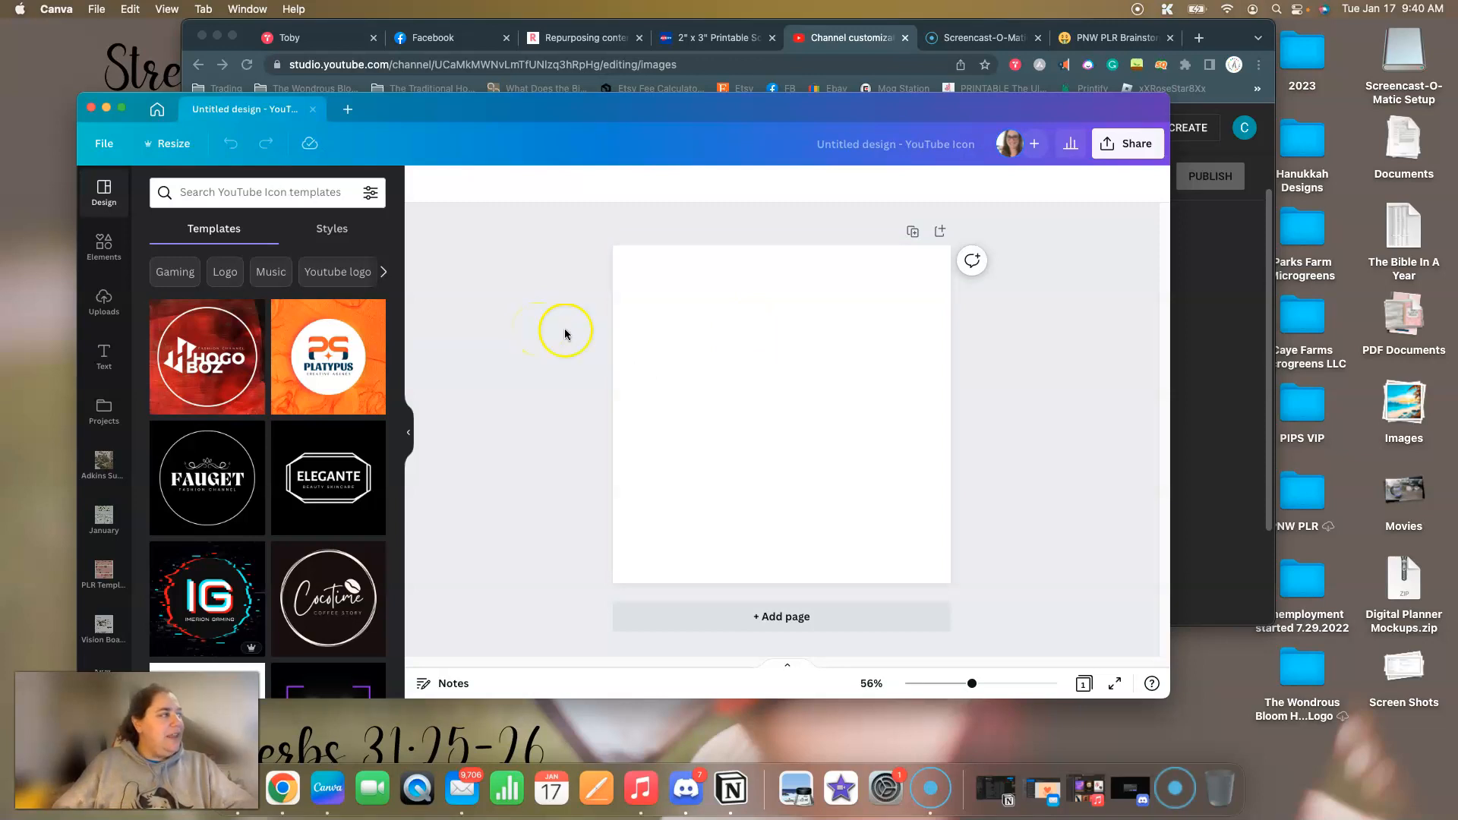
Search the elements for "helping hands" and add the graphic of two clasped forearms to the page.
drag(569, 115, 525, 102)
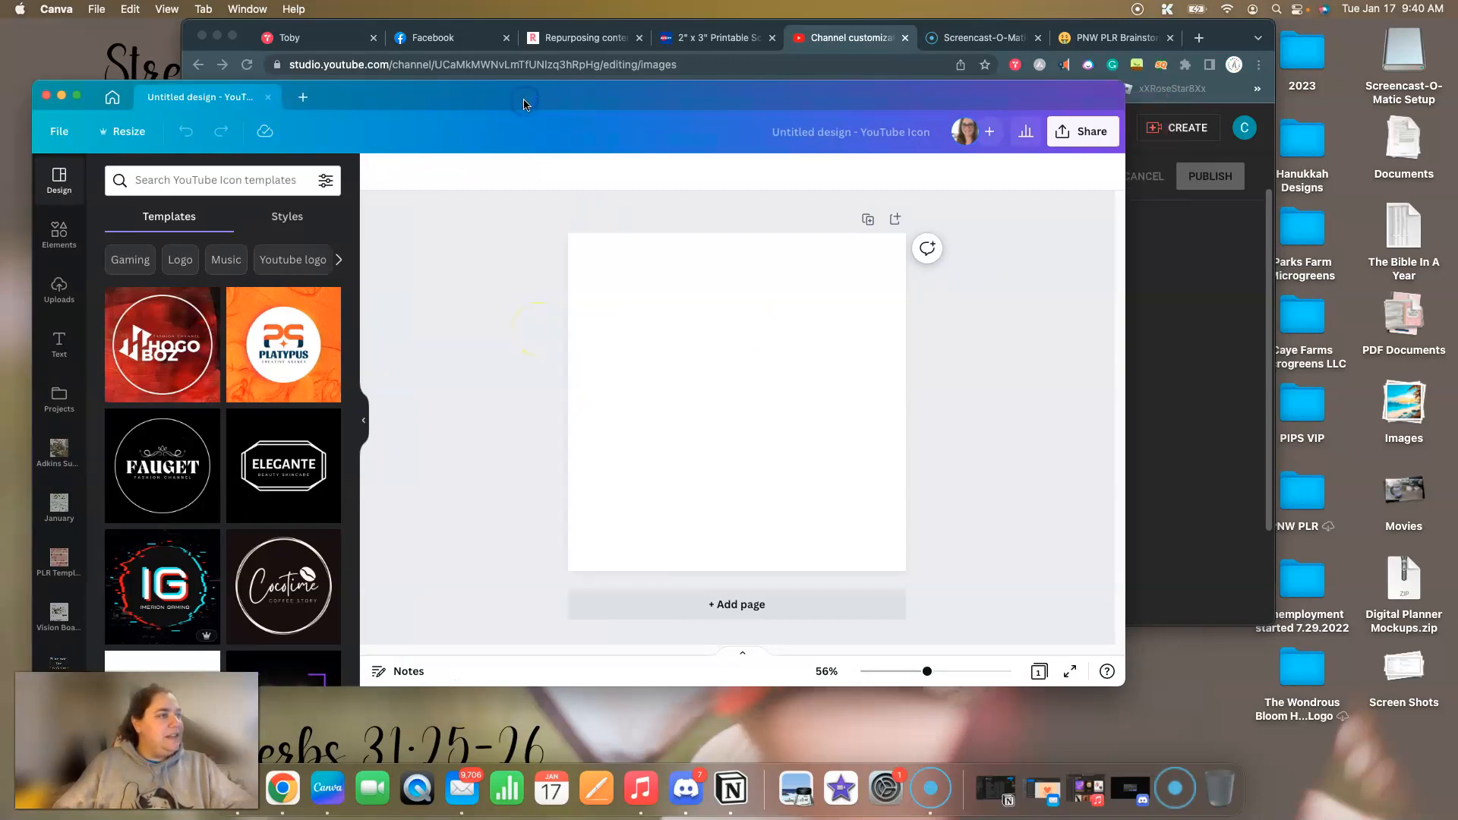
click(57, 237)
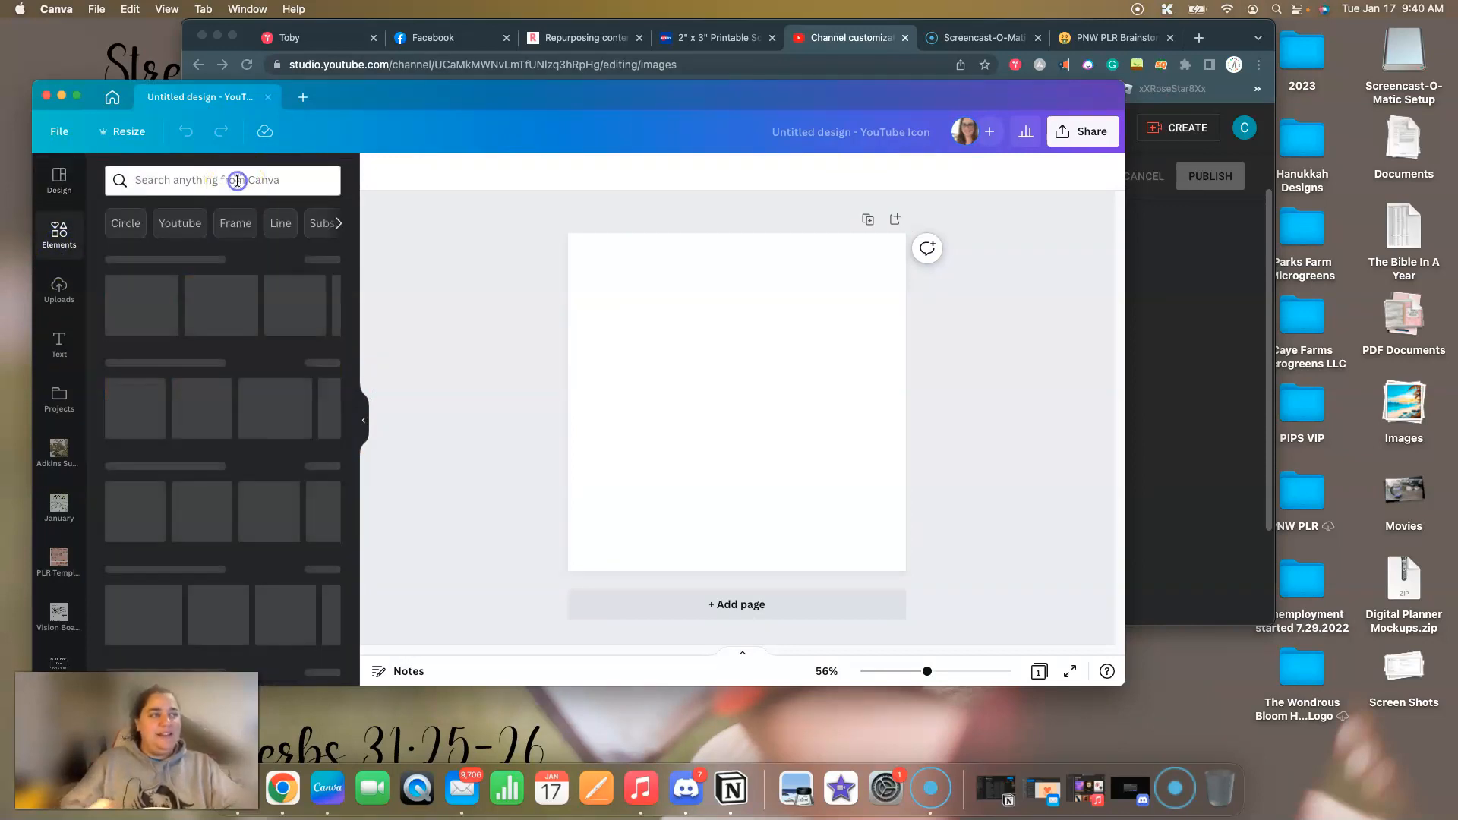
click(237, 180)
text(helping hands)
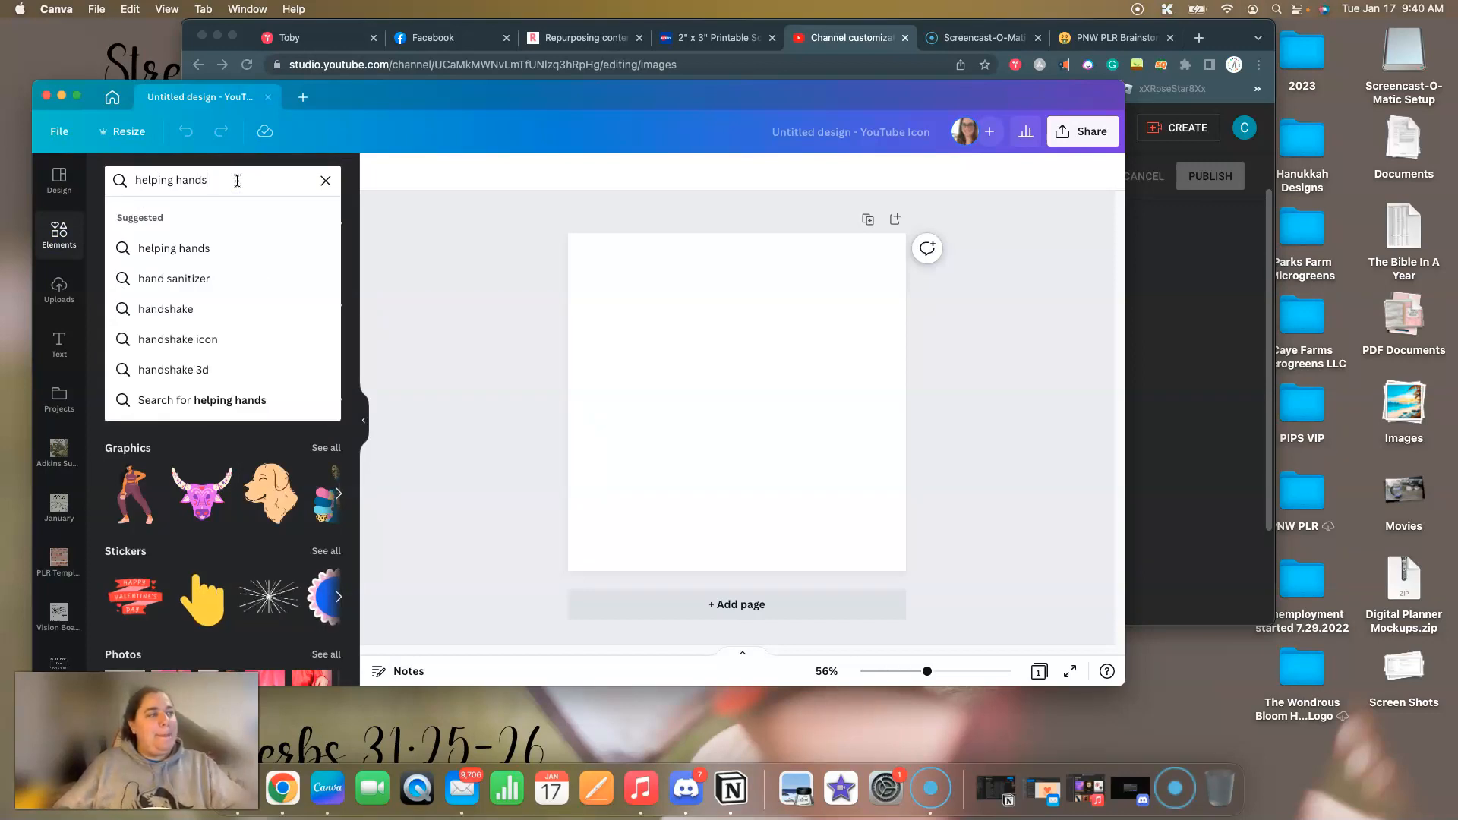
key(Return)
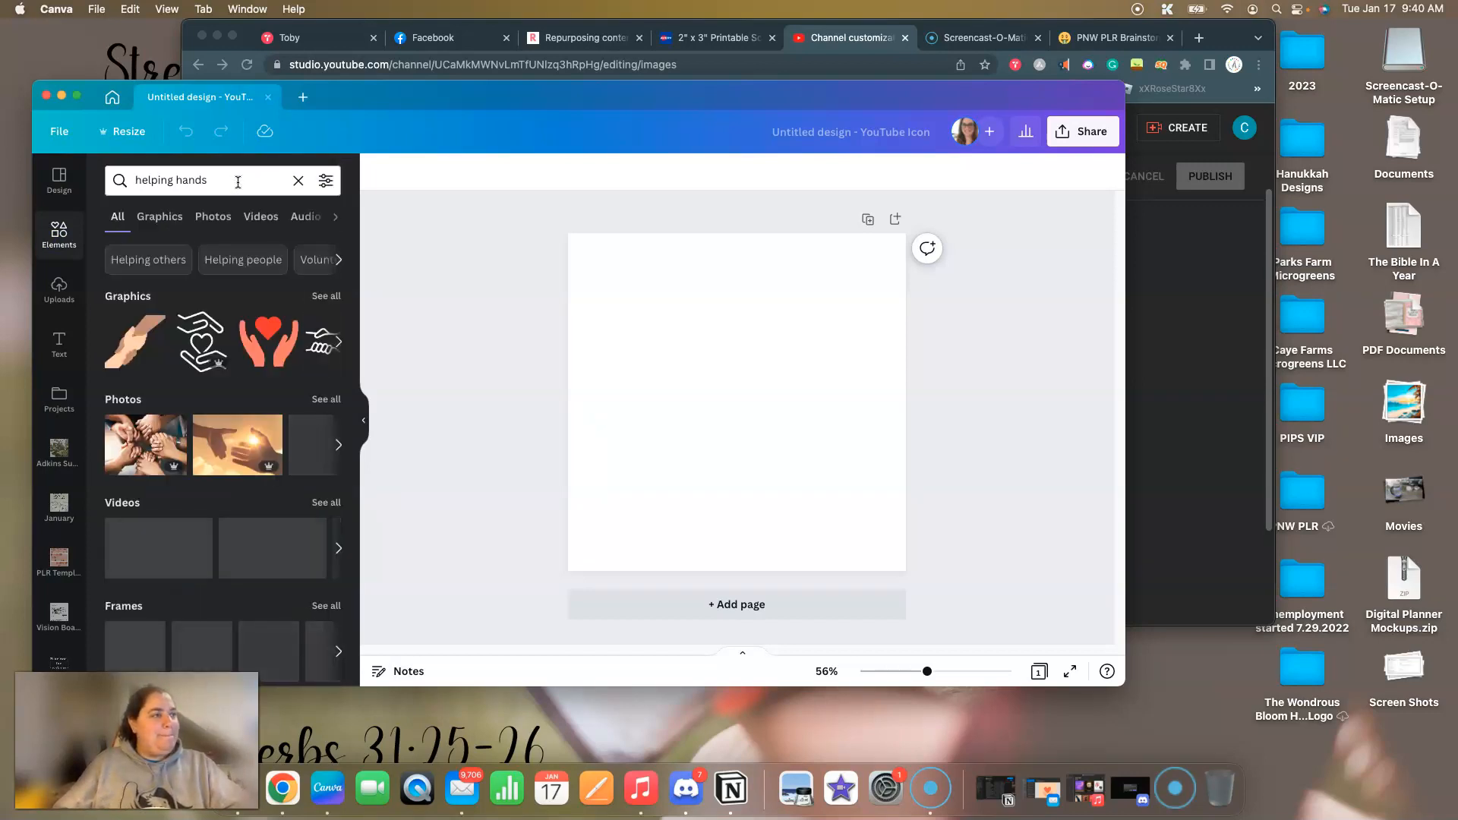
click(126, 347)
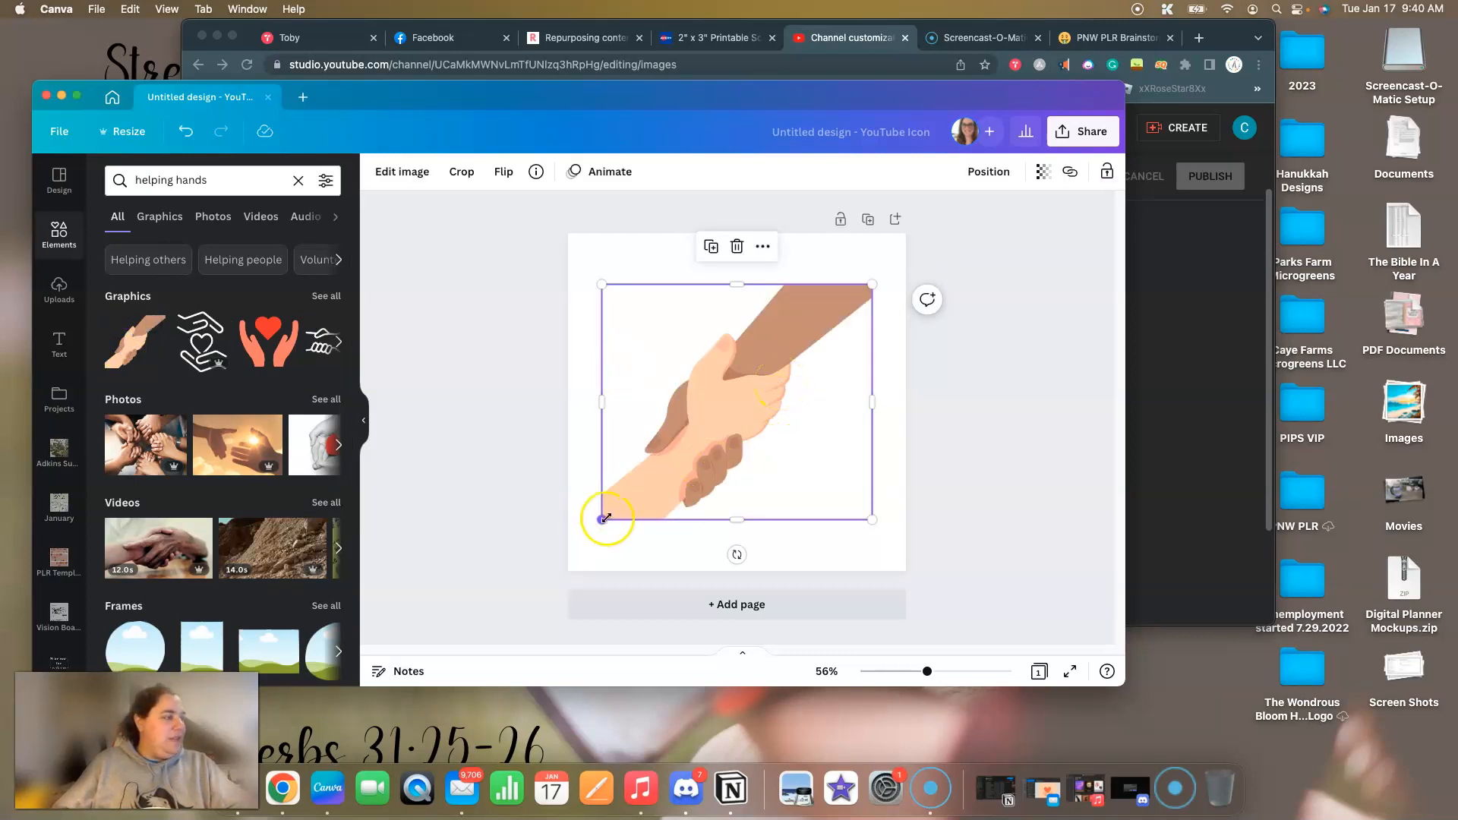
Enlarge the clasped-hands graphic to the full 800 px page width and centre it vertically on the page.
drag(600, 284, 577, 235)
drag(874, 254, 903, 235)
drag(771, 389, 768, 415)
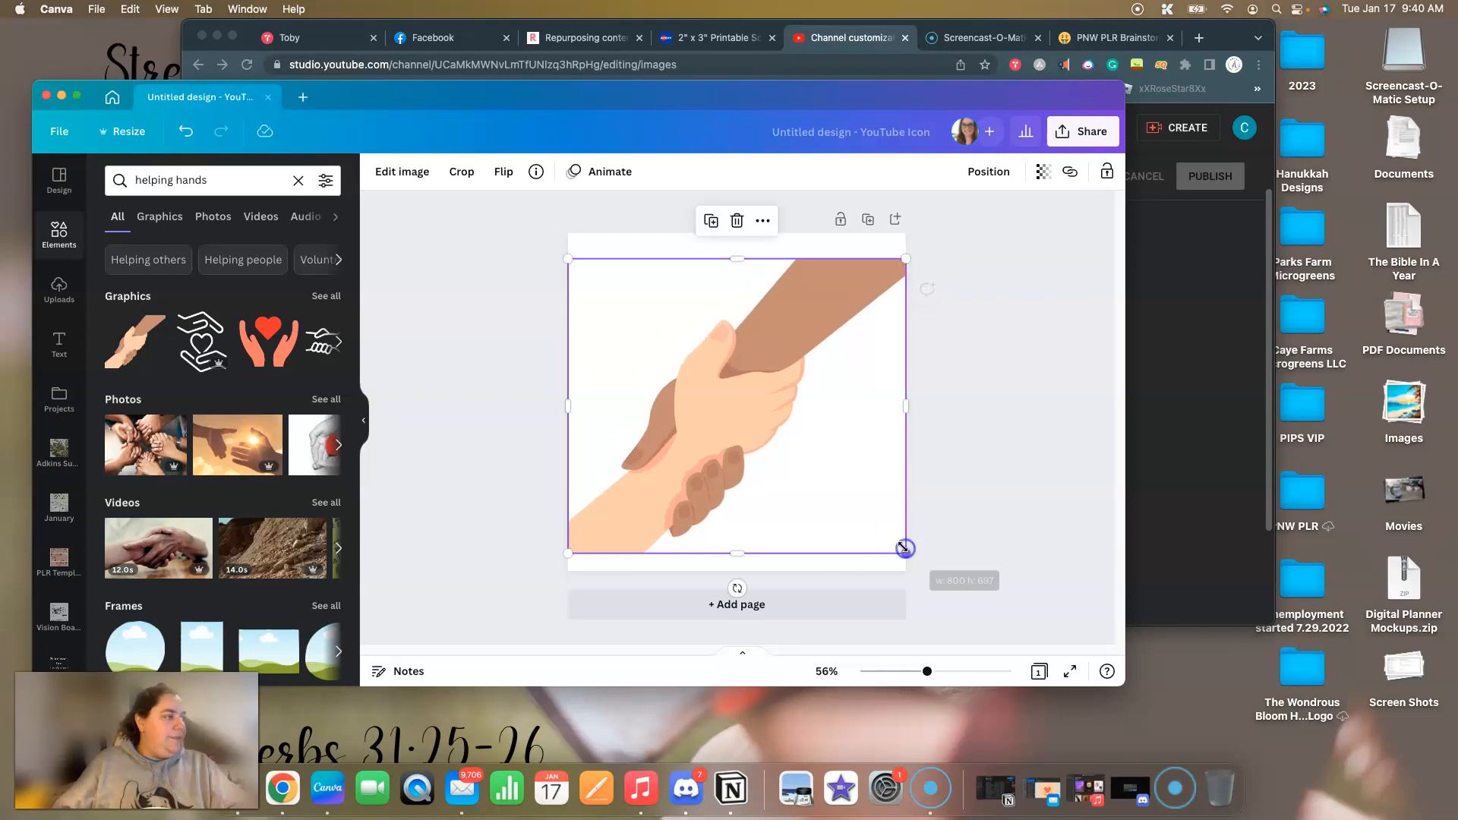
drag(791, 469, 791, 462)
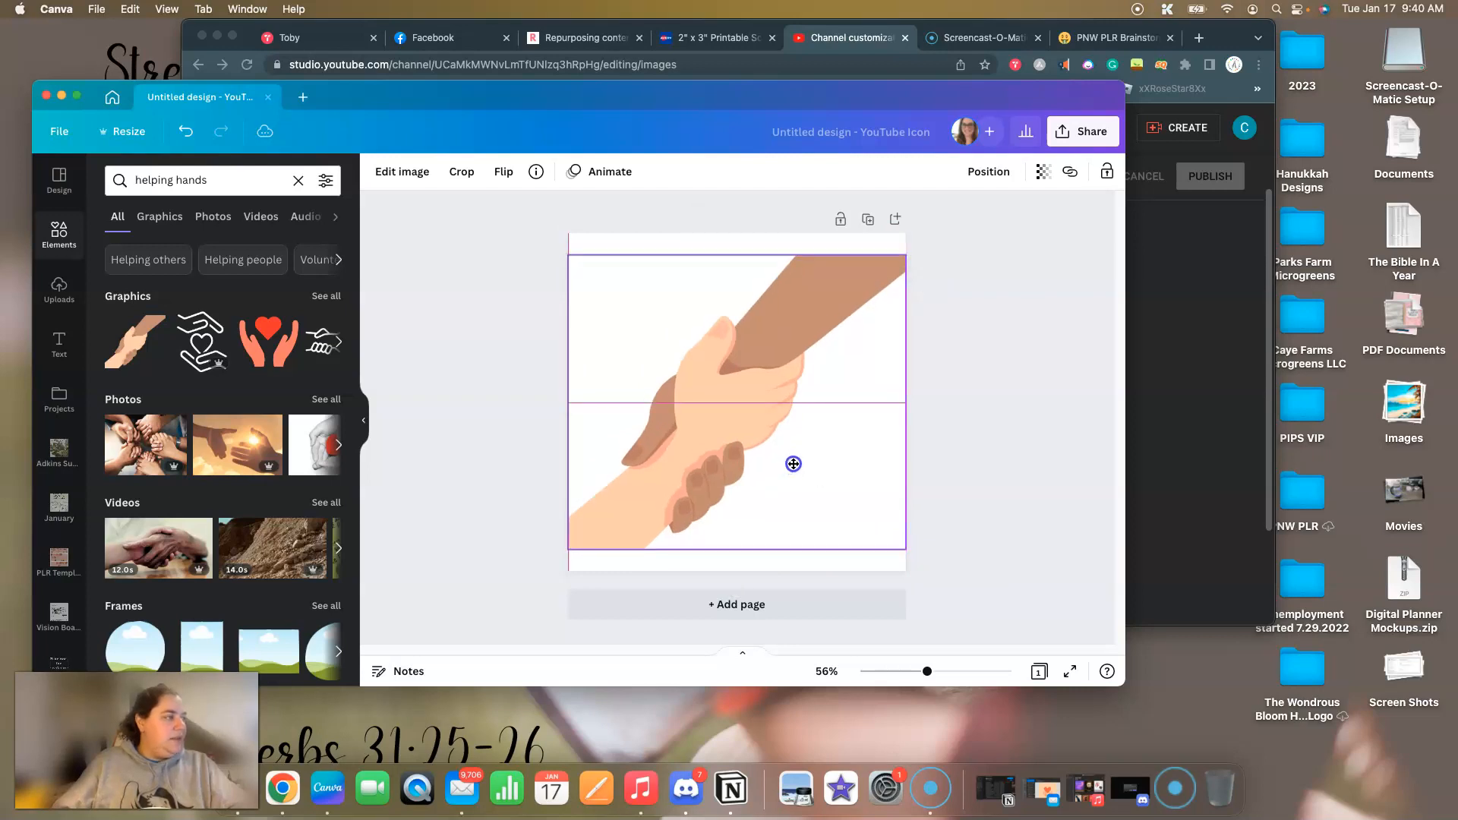
Add a heading over the hands that reads "Co-Working With" plus the channel owner's first name, spread over three lines.
click(1016, 463)
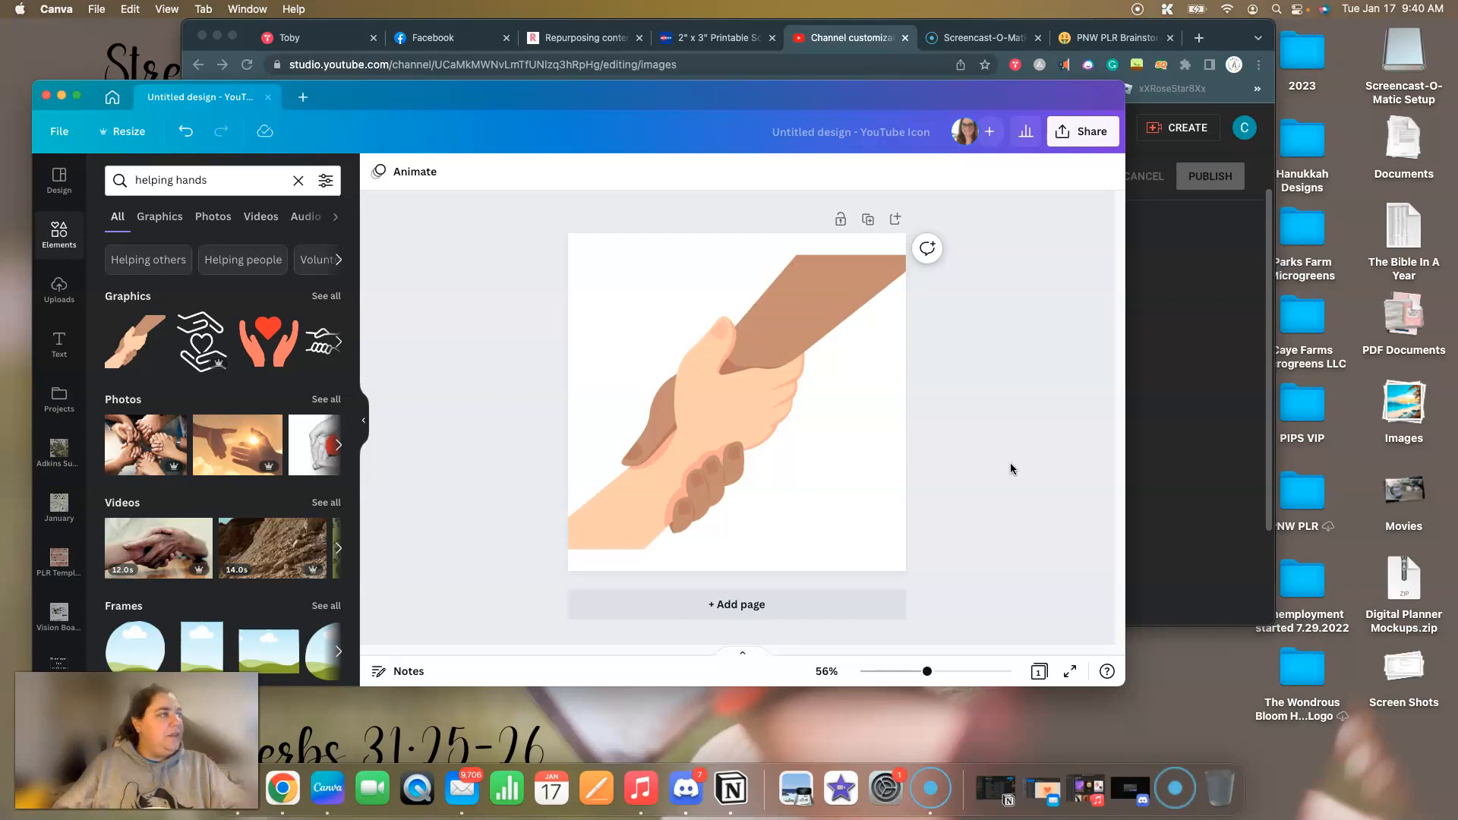
click(1149, 442)
click(405, 642)
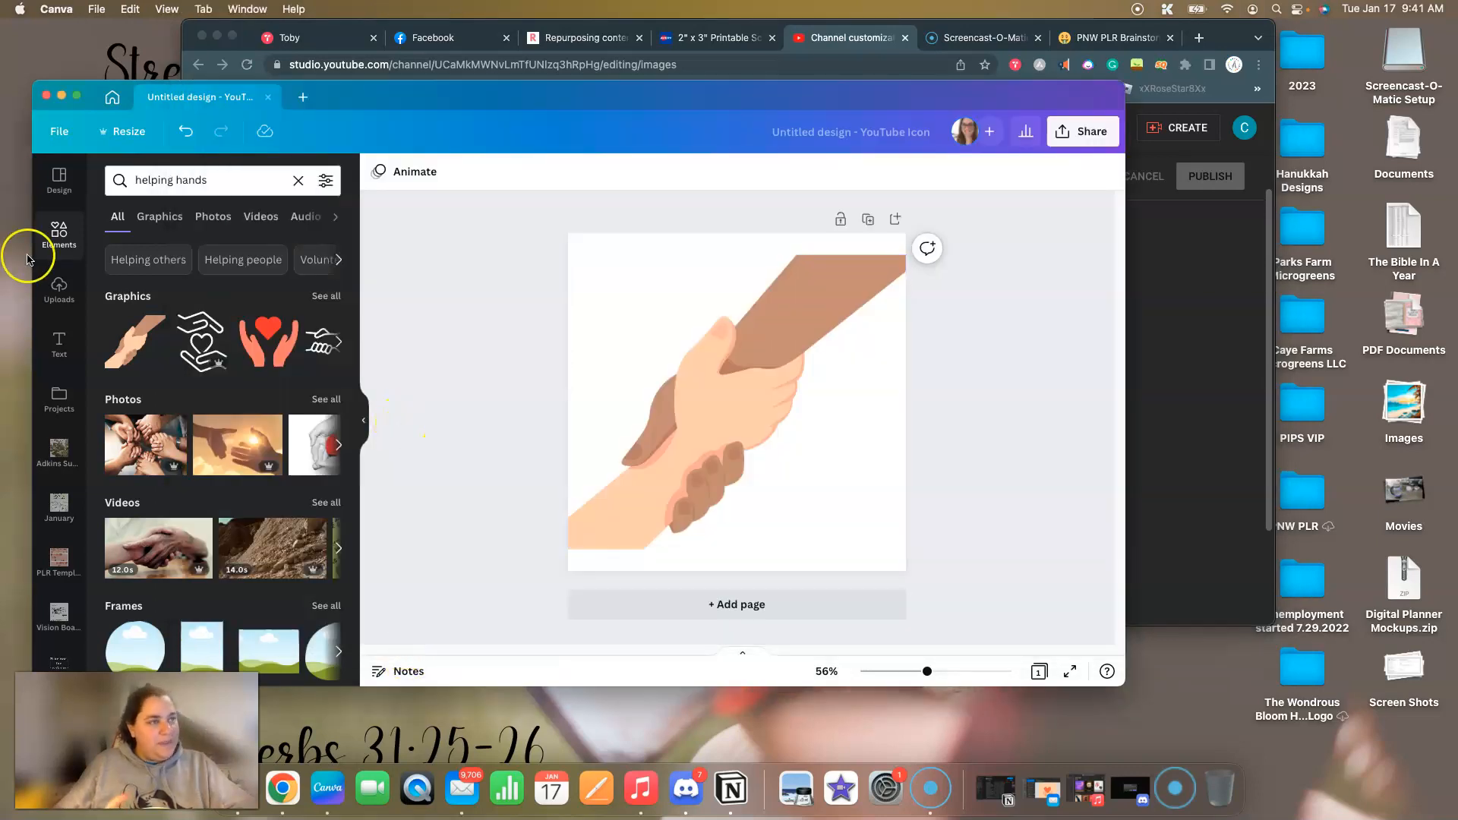
click(59, 343)
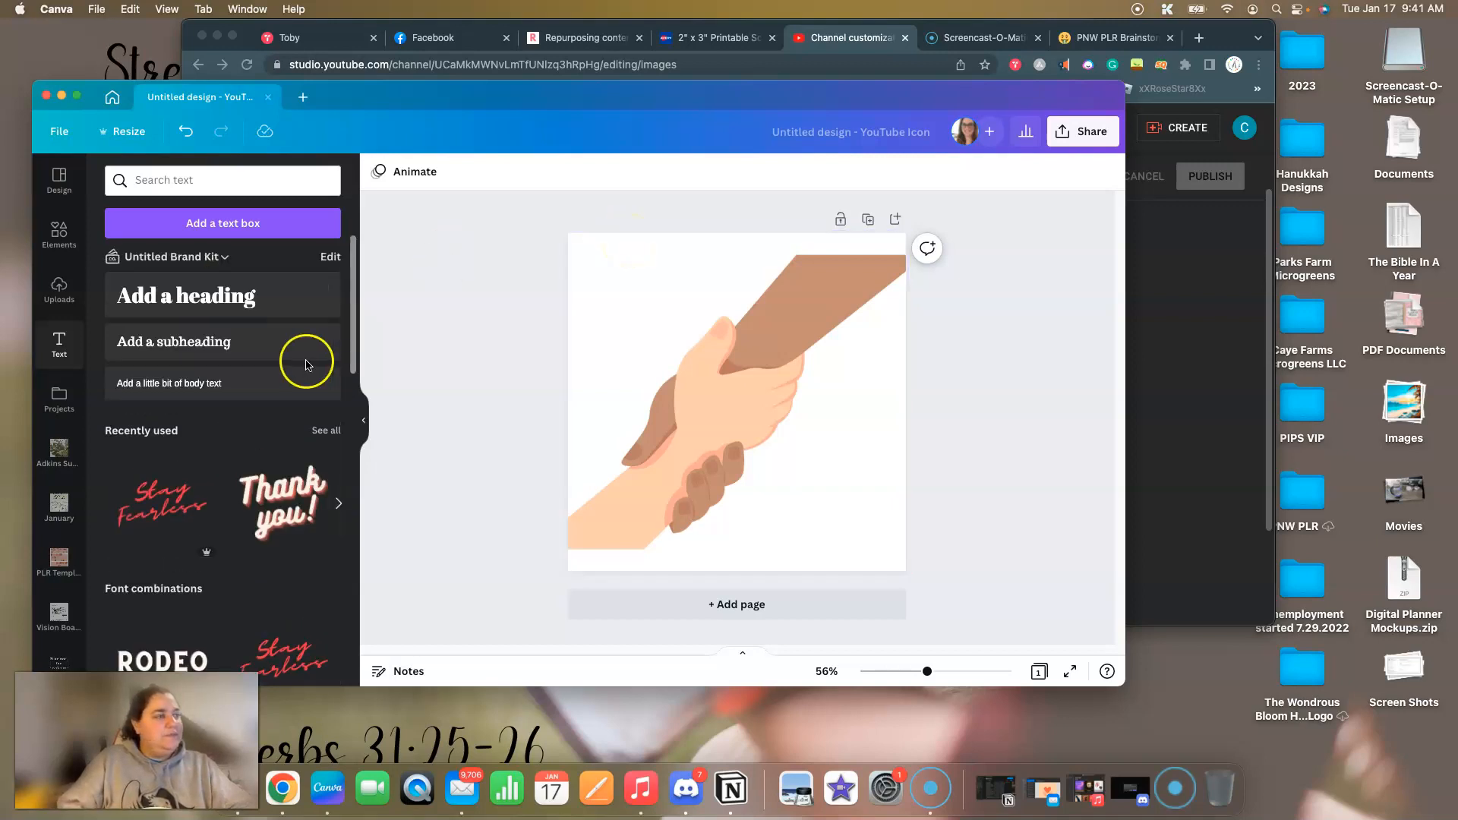
click(237, 293)
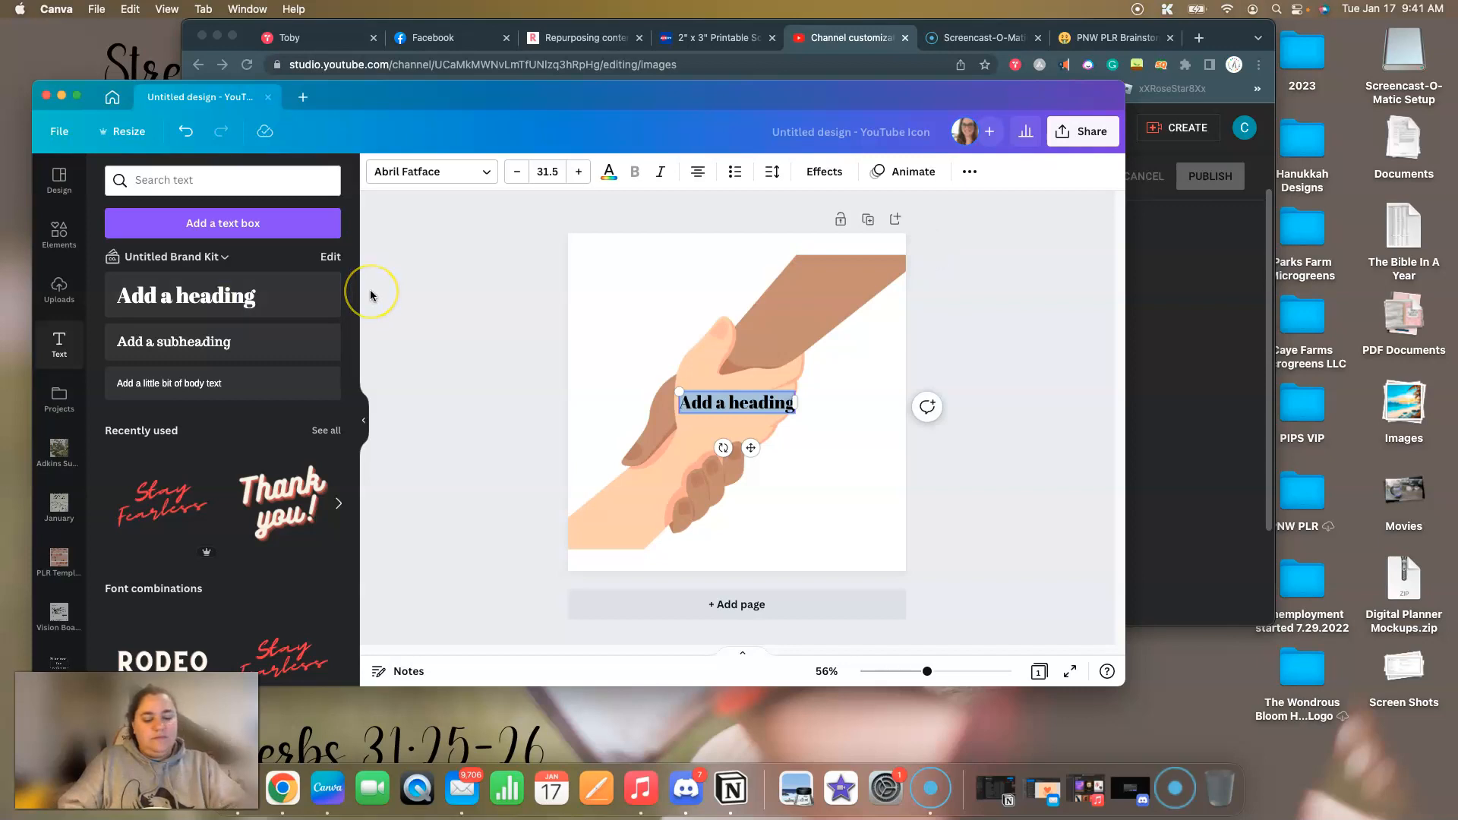
text(Co-Working)
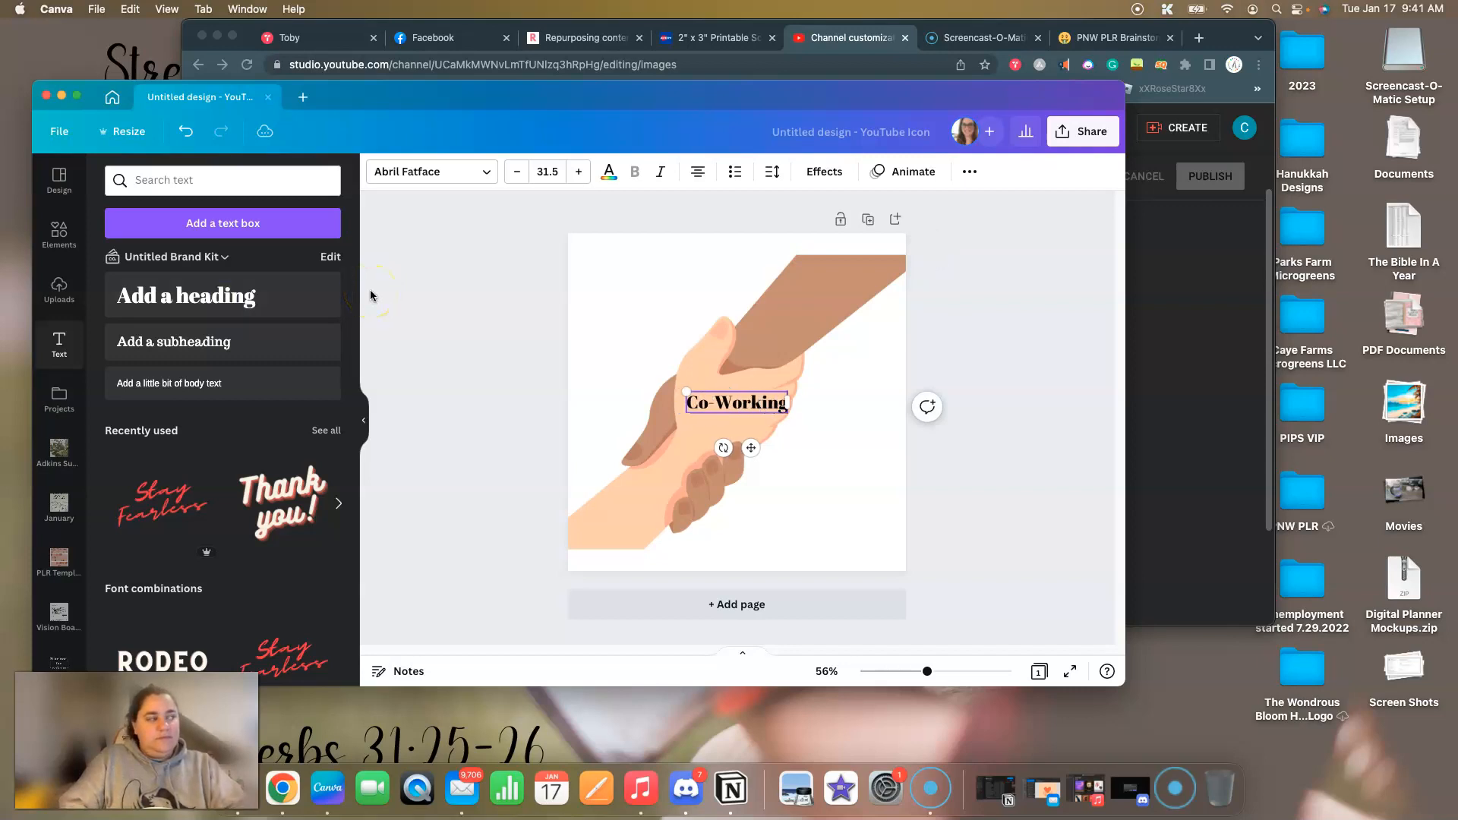
text( With)
key(Return)
text(Sam)
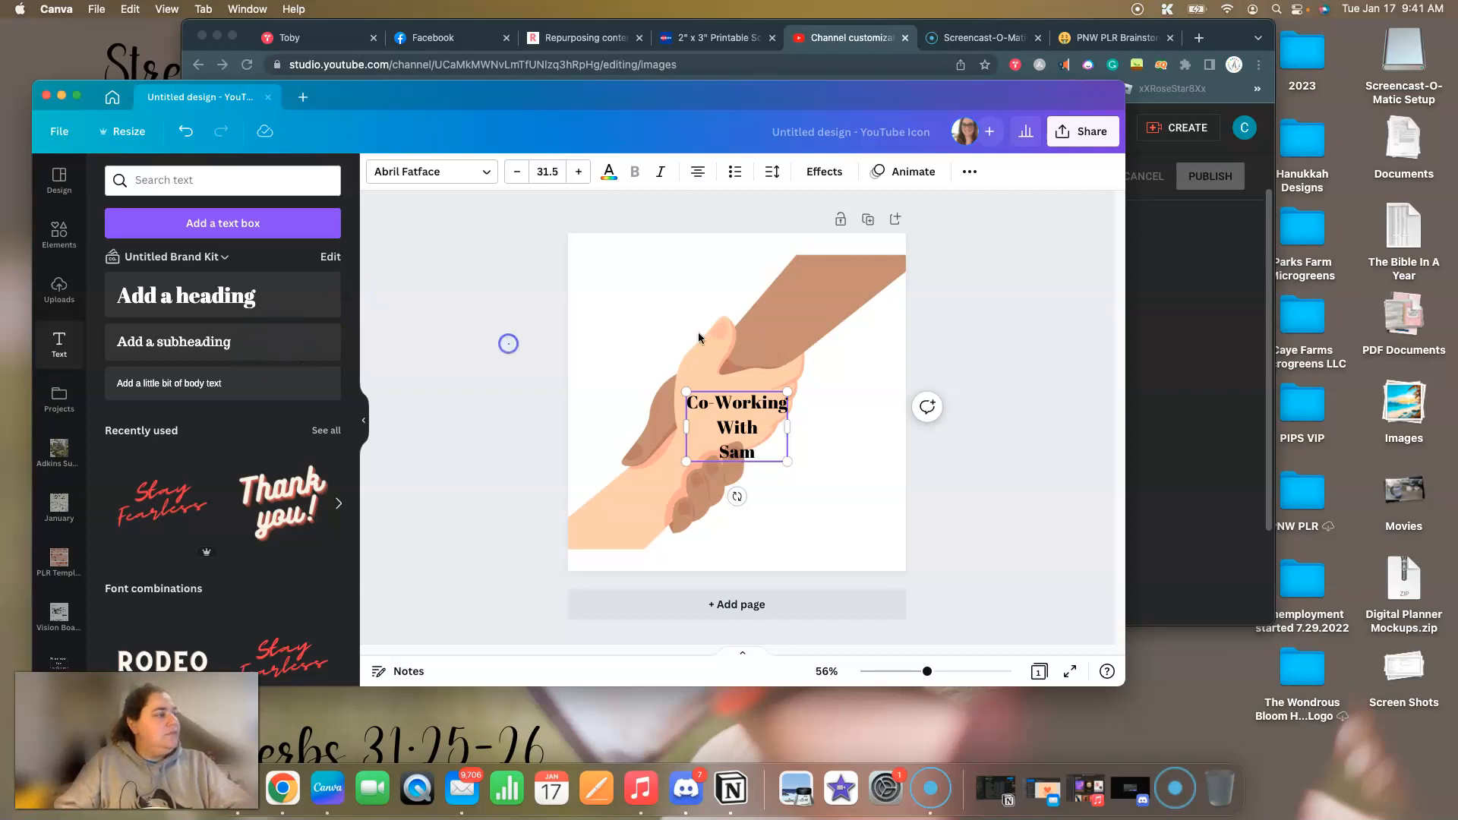
Set the transparency of the clasped-hands graphic to 50.
click(798, 292)
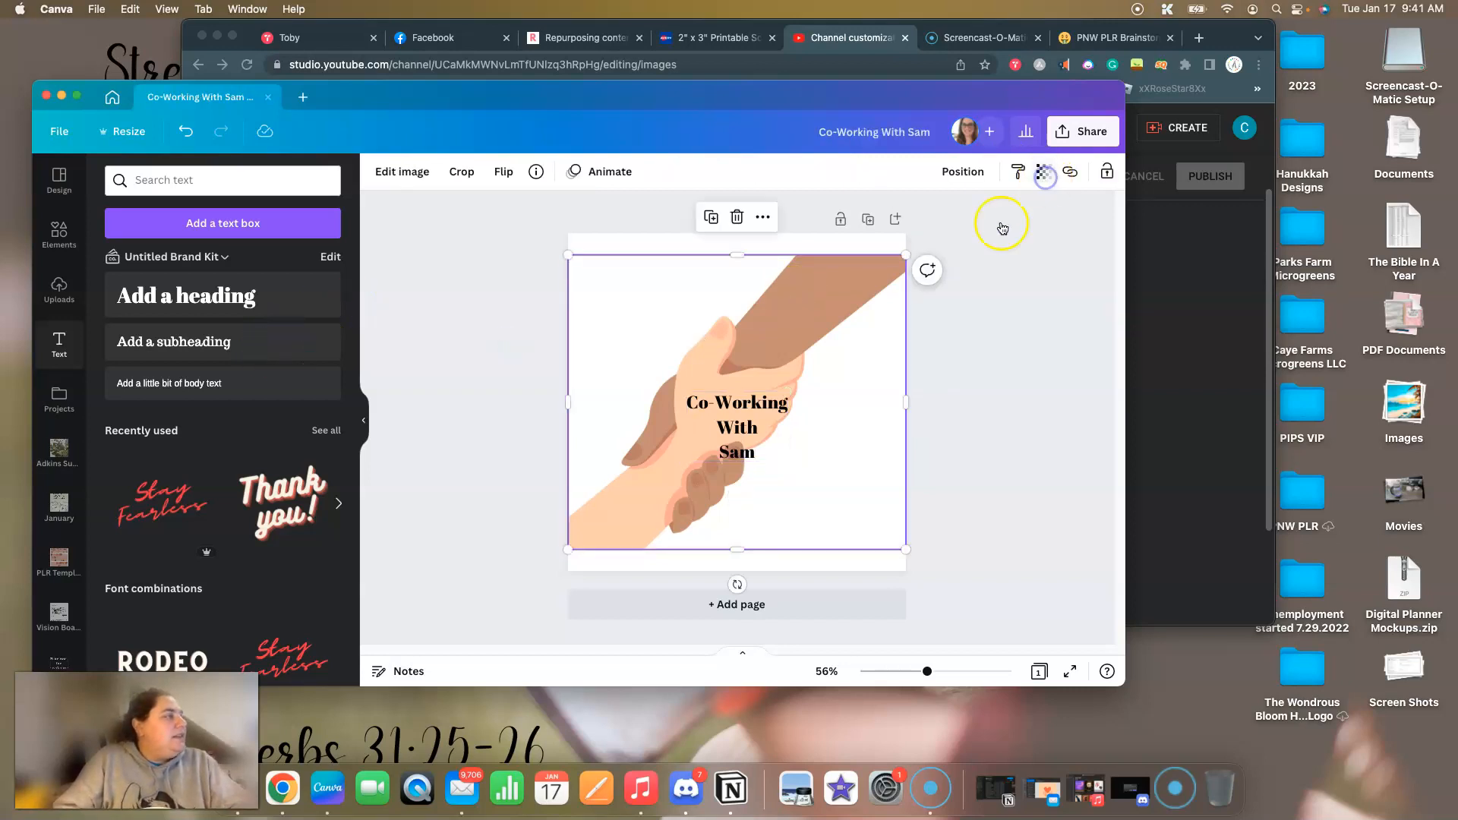
click(1045, 172)
drag(981, 237, 970, 236)
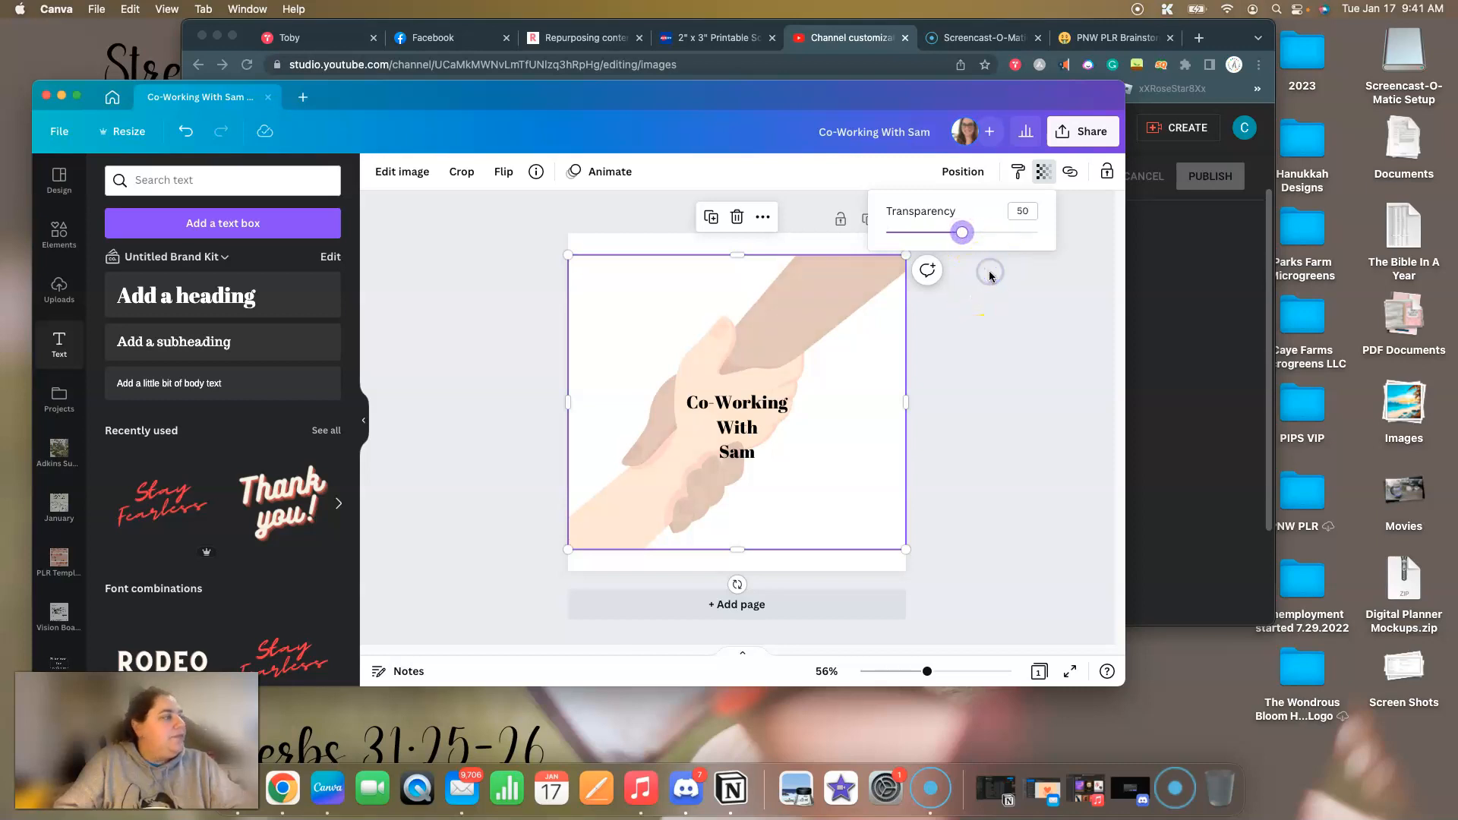
Enlarge the heading to font size 84 and centre it on the page over the hands.
click(736, 411)
click(737, 411)
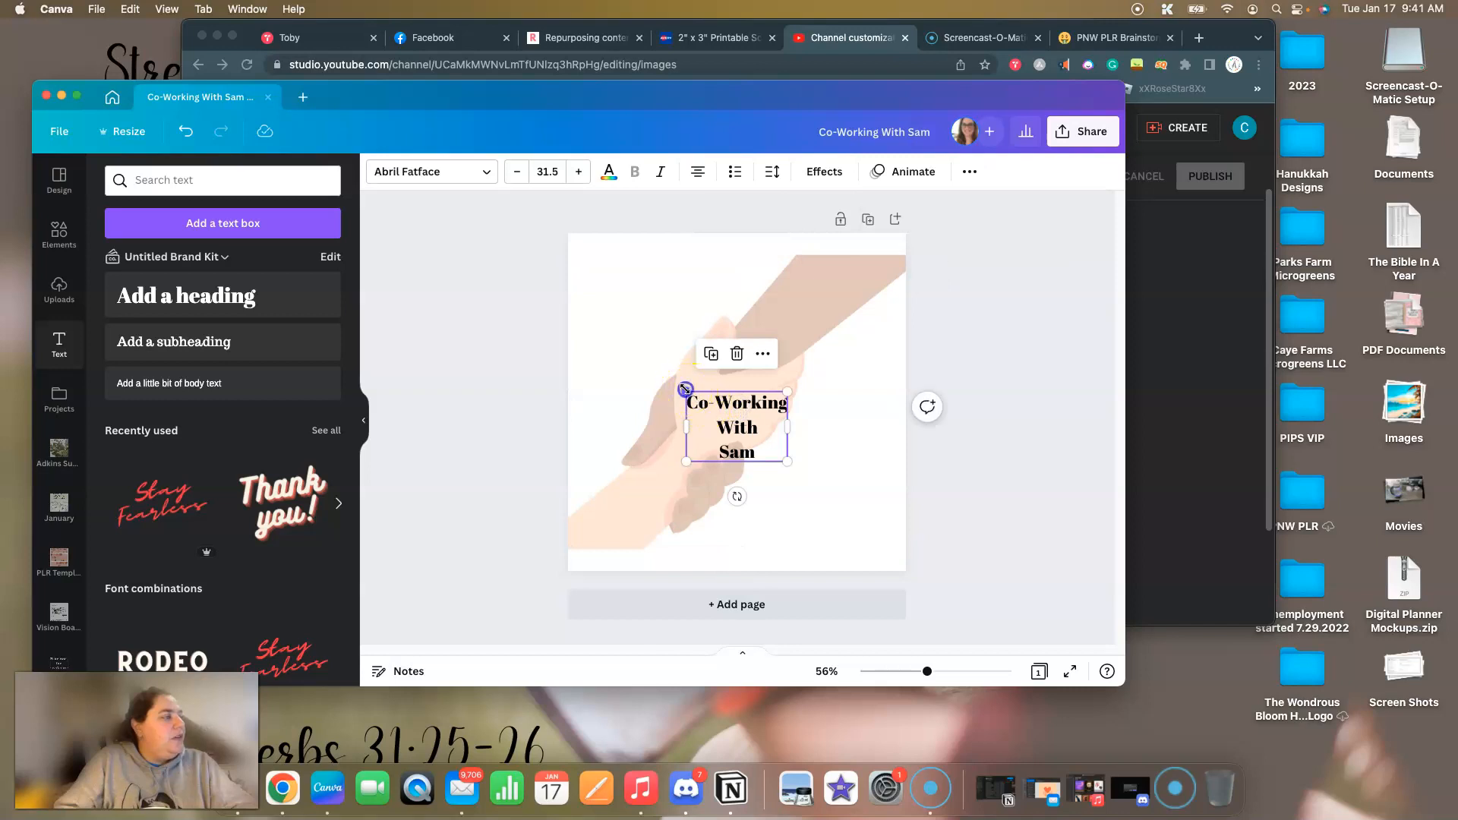
drag(610, 314, 612, 316)
drag(829, 315, 907, 281)
drag(735, 373, 733, 405)
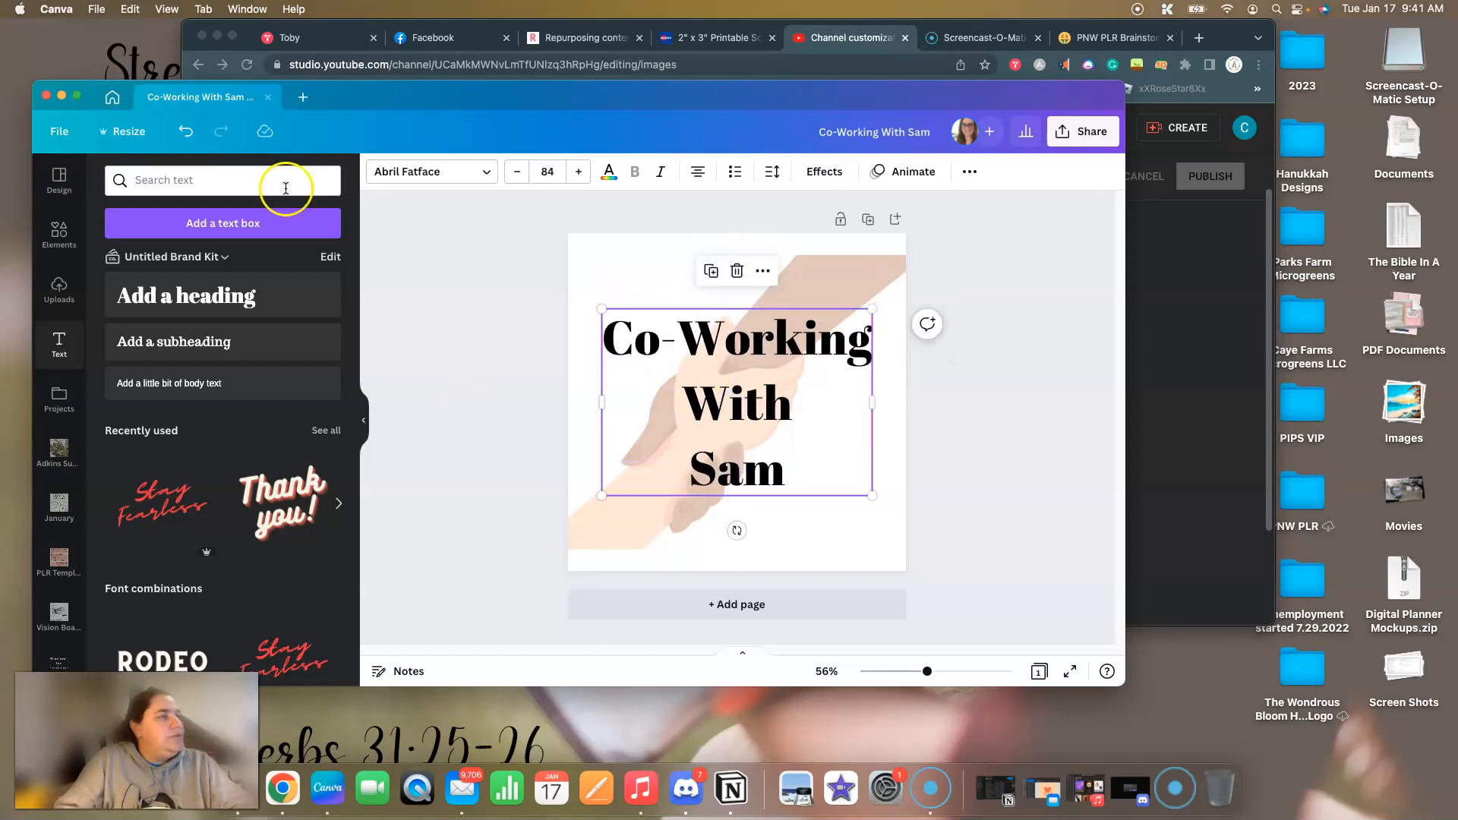
Try the uploaded fonts Andara Script Soft and Arigato Regular on the heading.
click(423, 184)
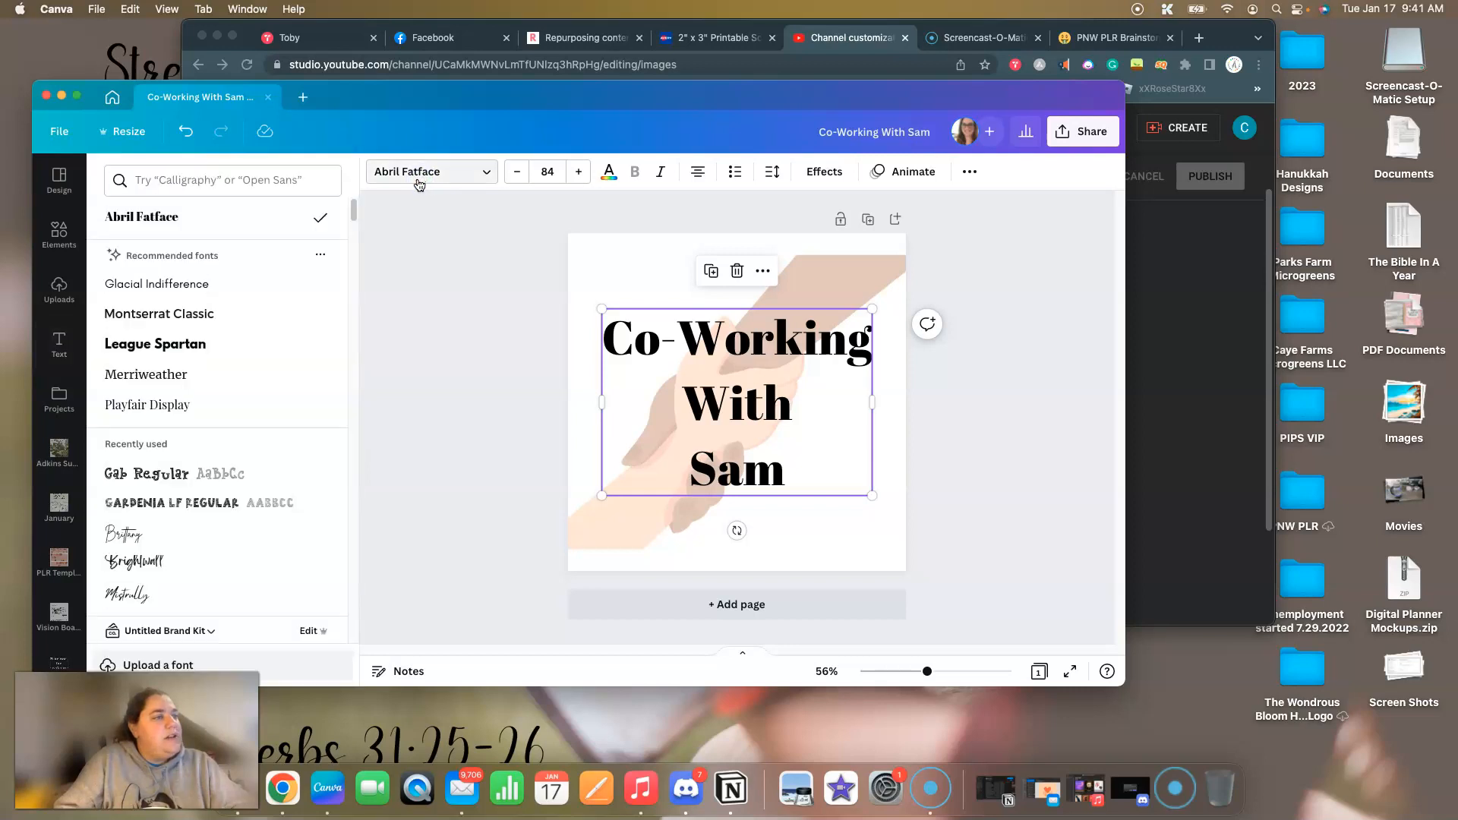
click(190, 436)
scroll(221, 414, down, 3)
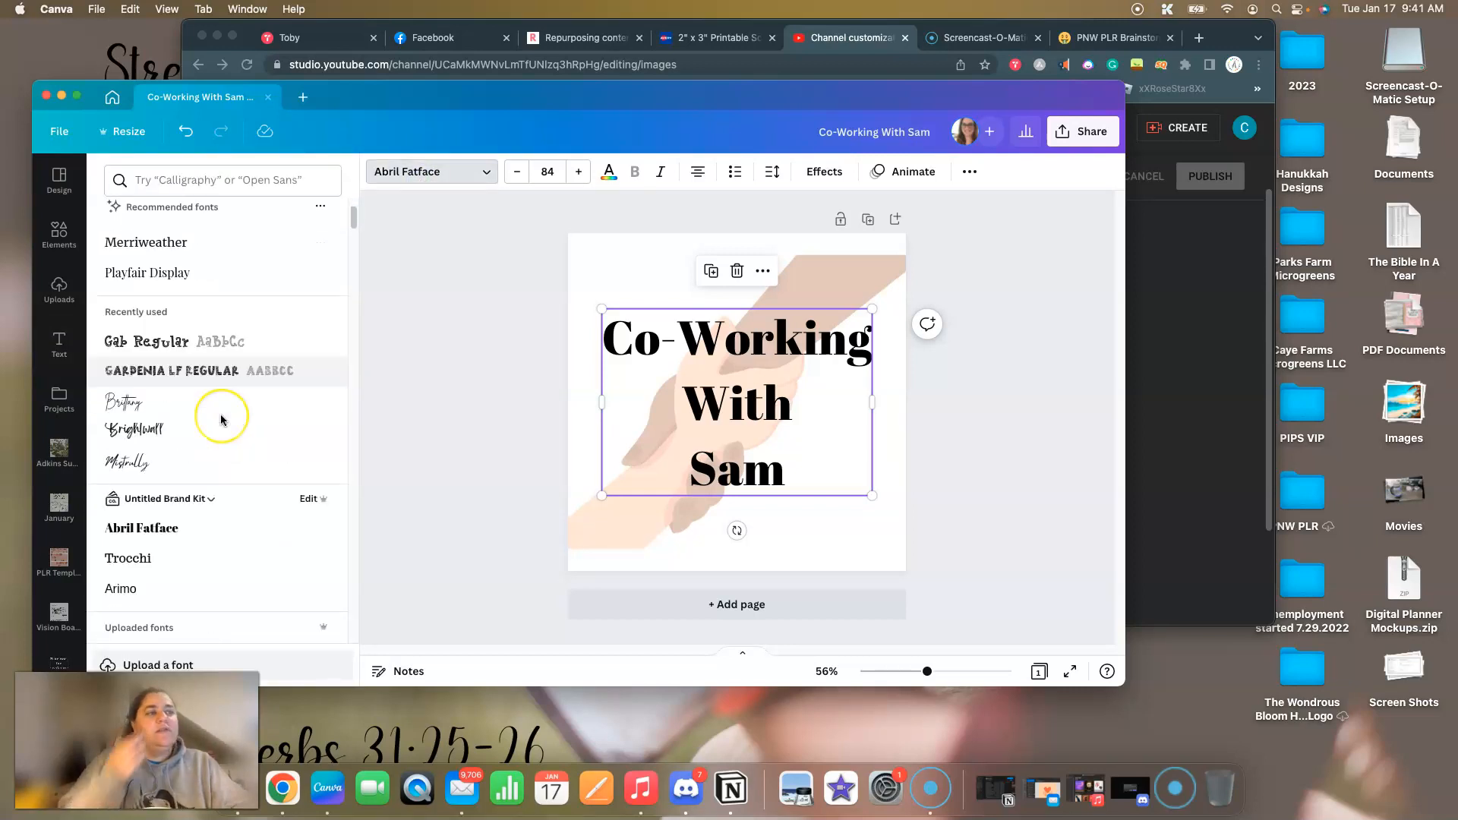
scroll(228, 418, down, 6)
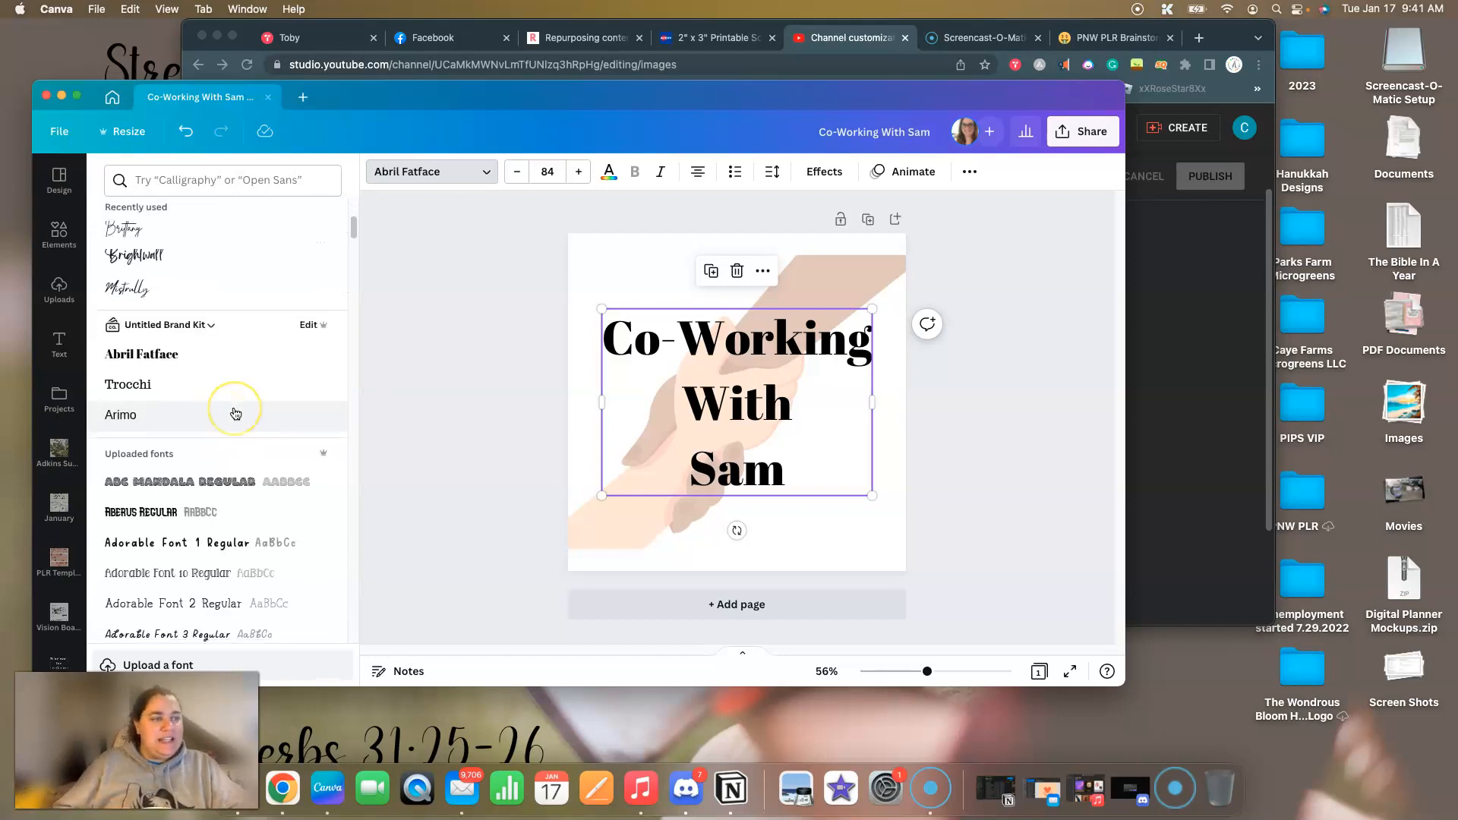
scroll(236, 413, down, 8)
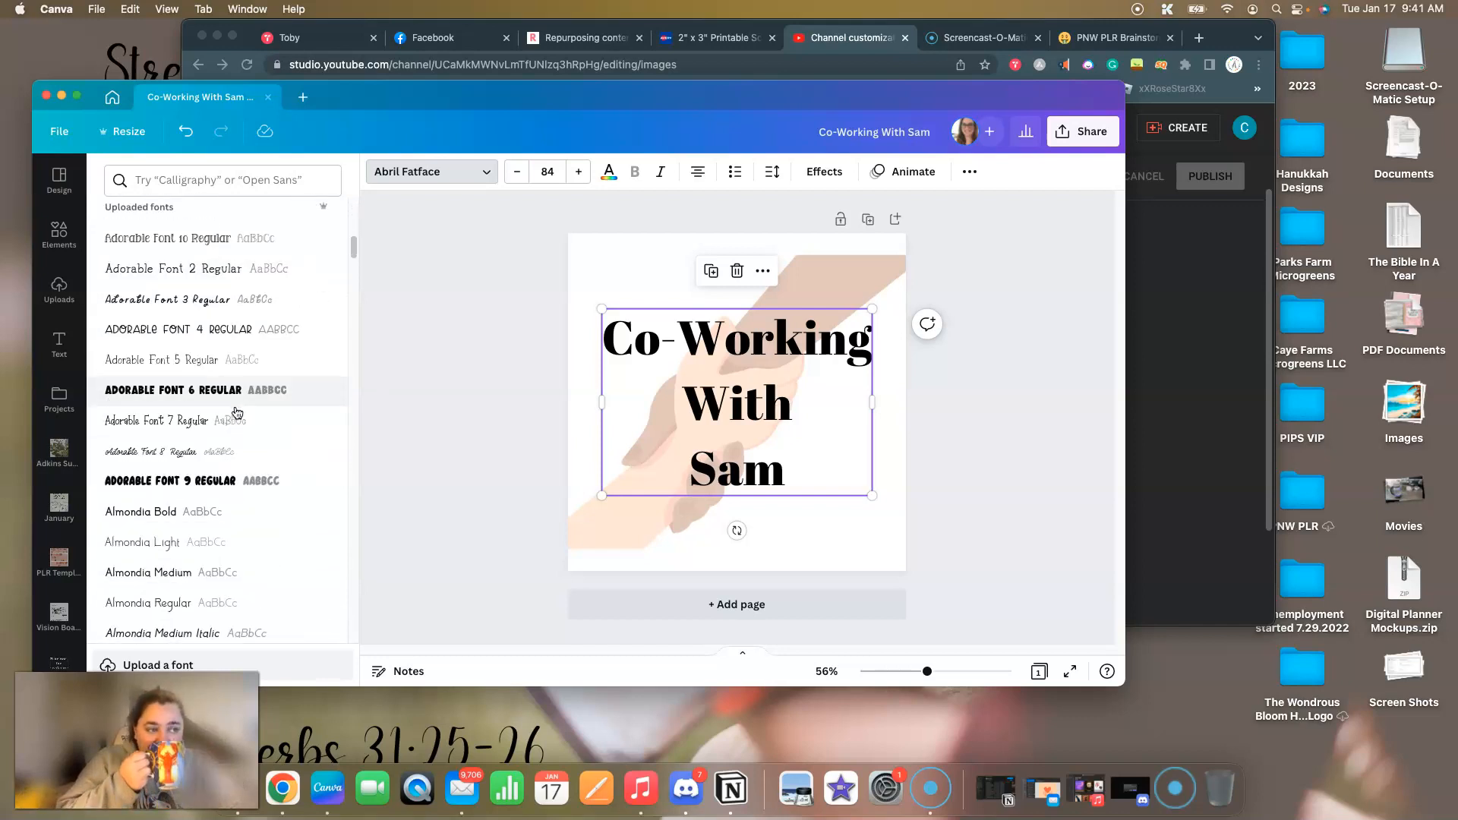
click(228, 479)
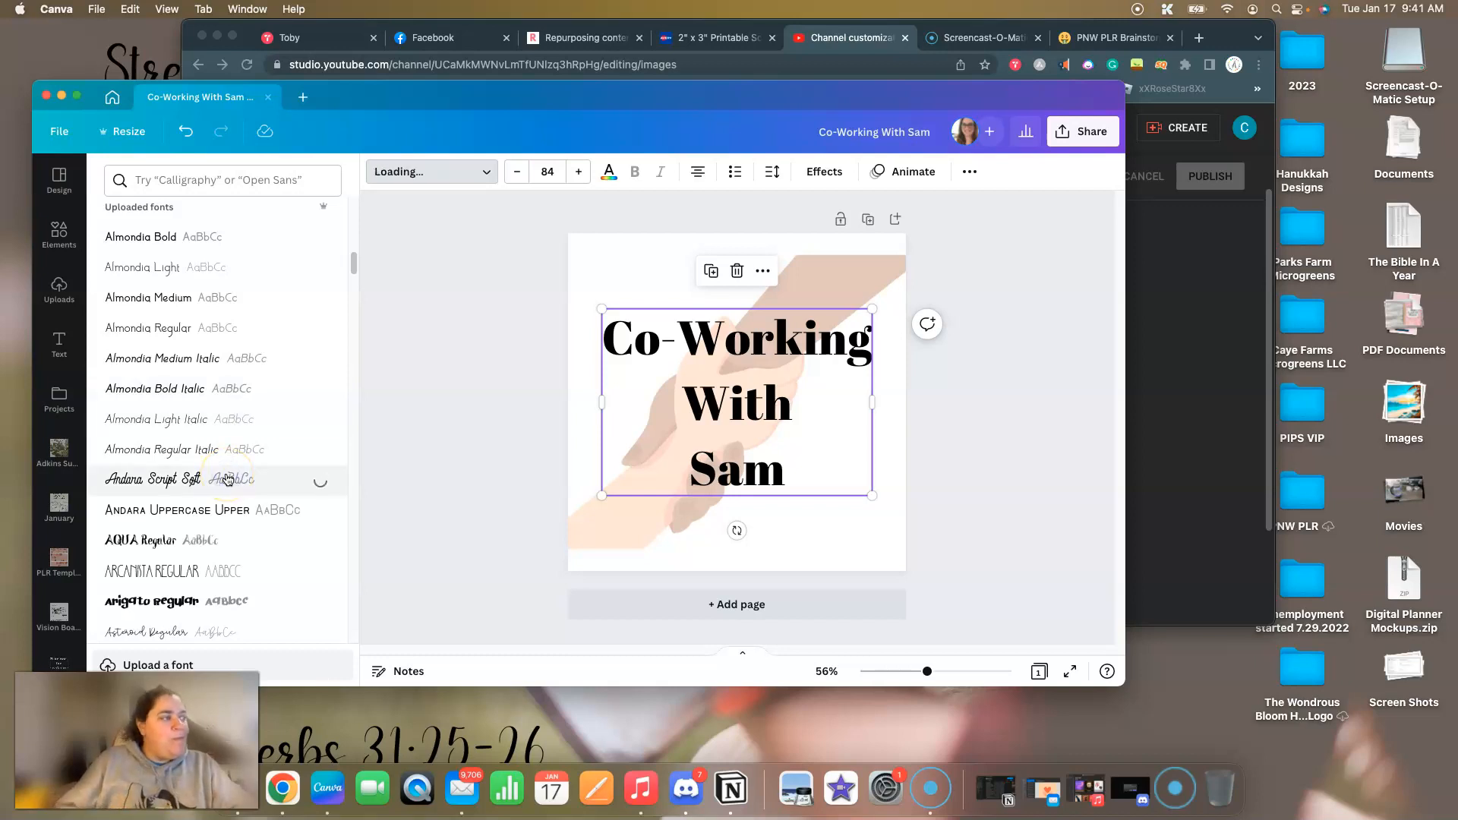
scroll(258, 396, down, 5)
click(231, 362)
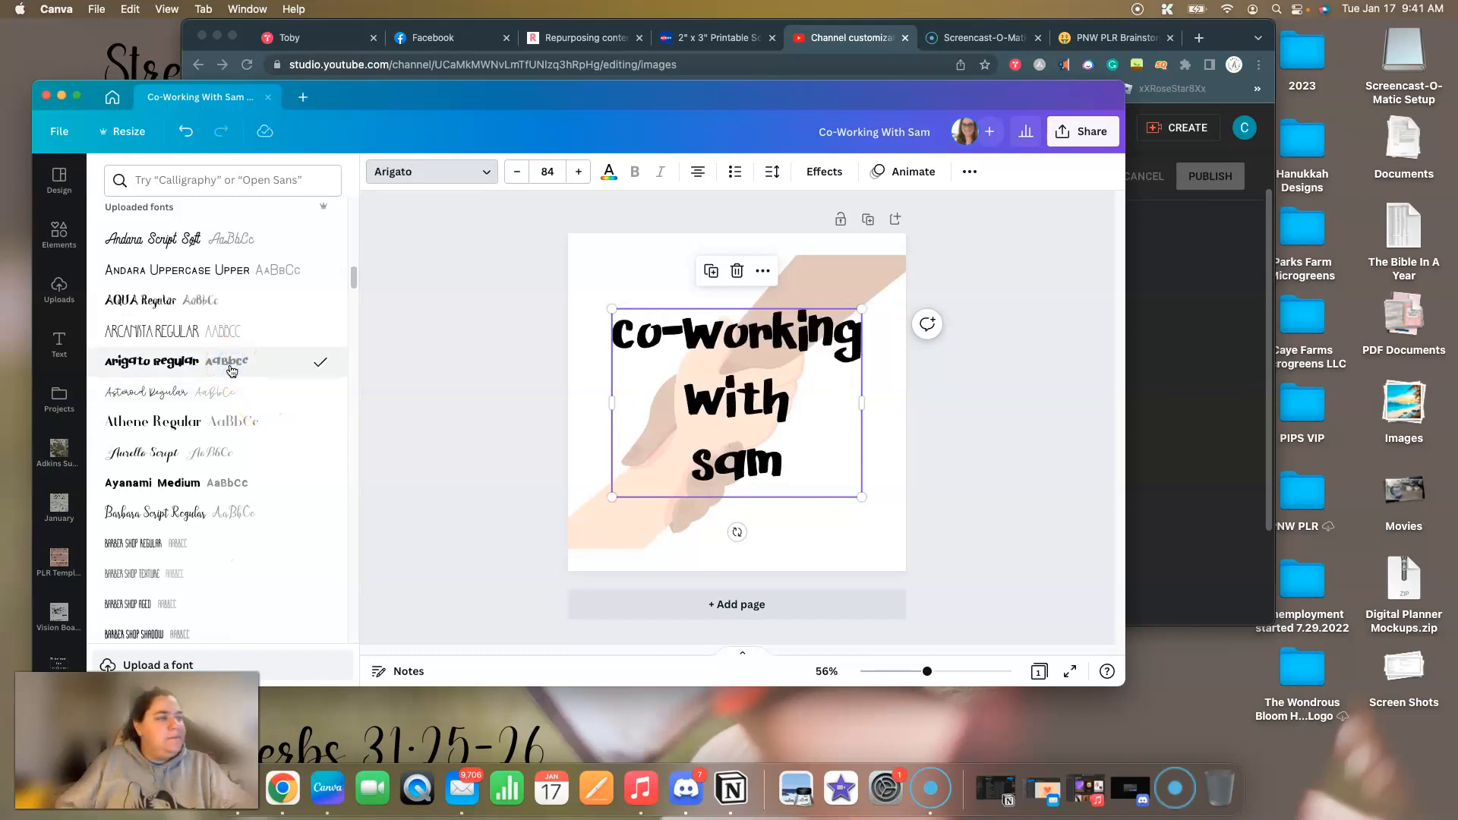
Try the uploaded fonts Bee Kind Display, Berrylicious Bold and Besom 2 on the heading.
scroll(232, 371, down, 9)
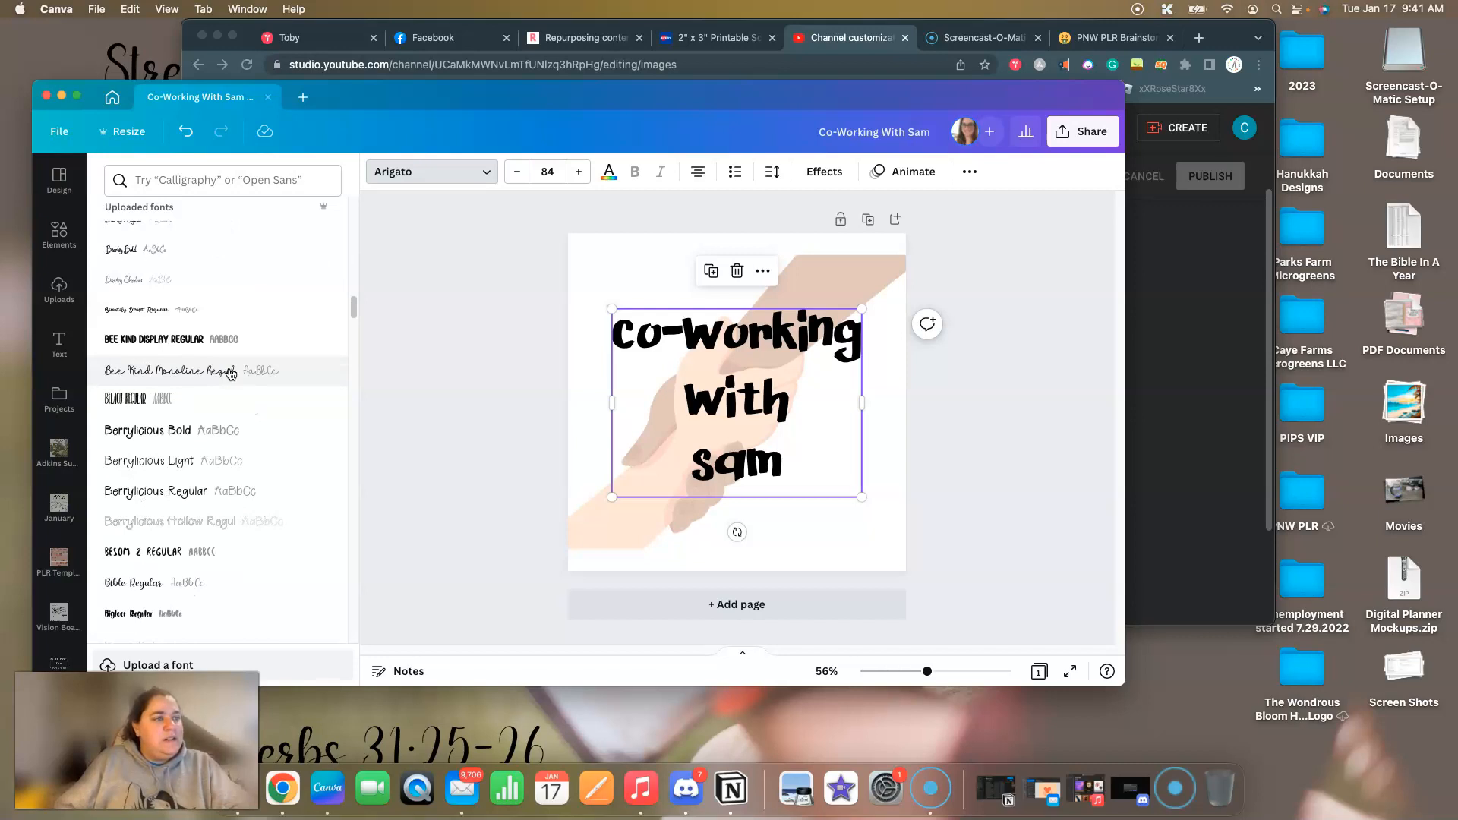
click(221, 341)
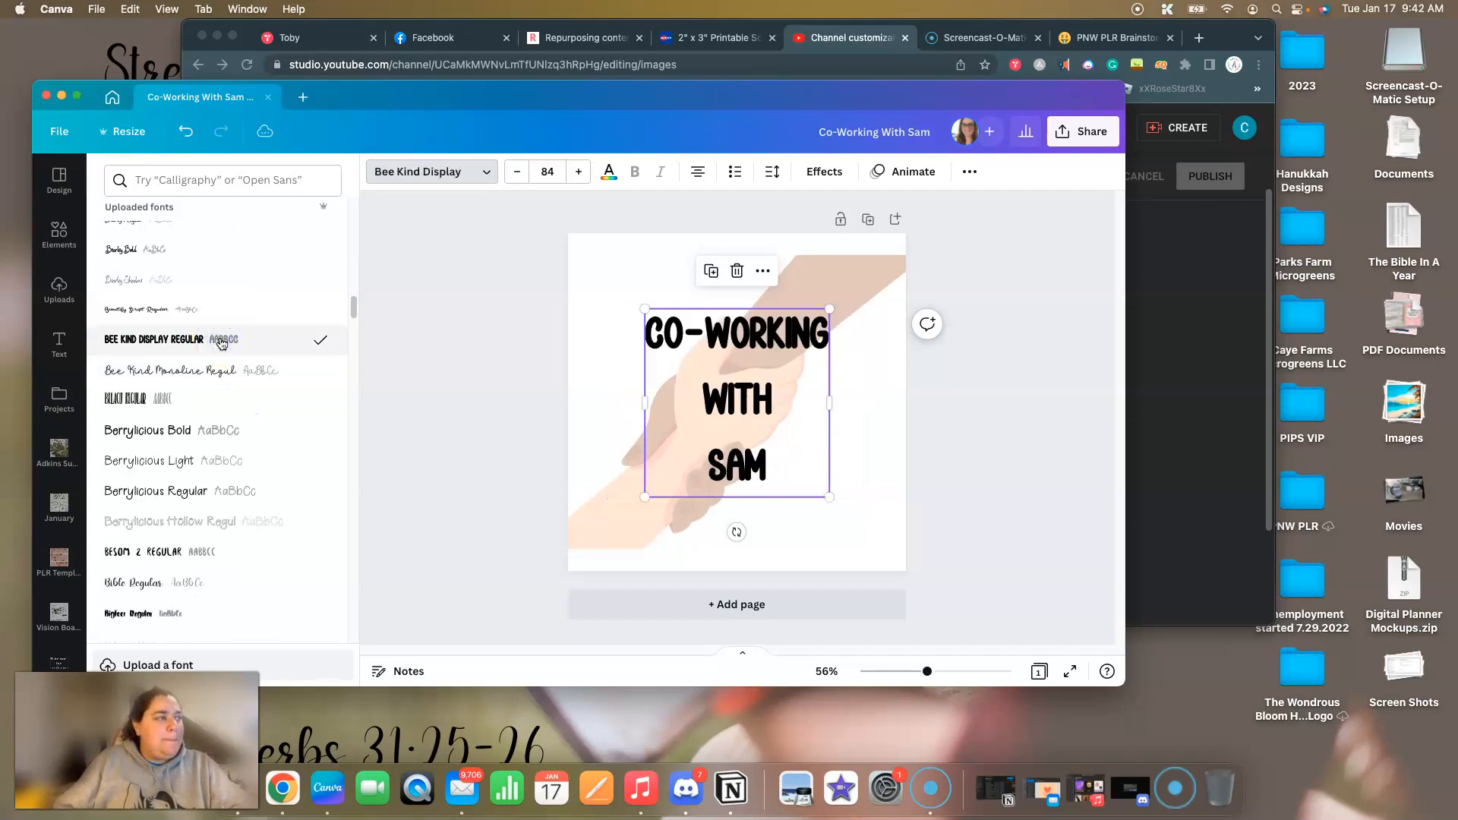
click(199, 426)
scroll(218, 410, down, 5)
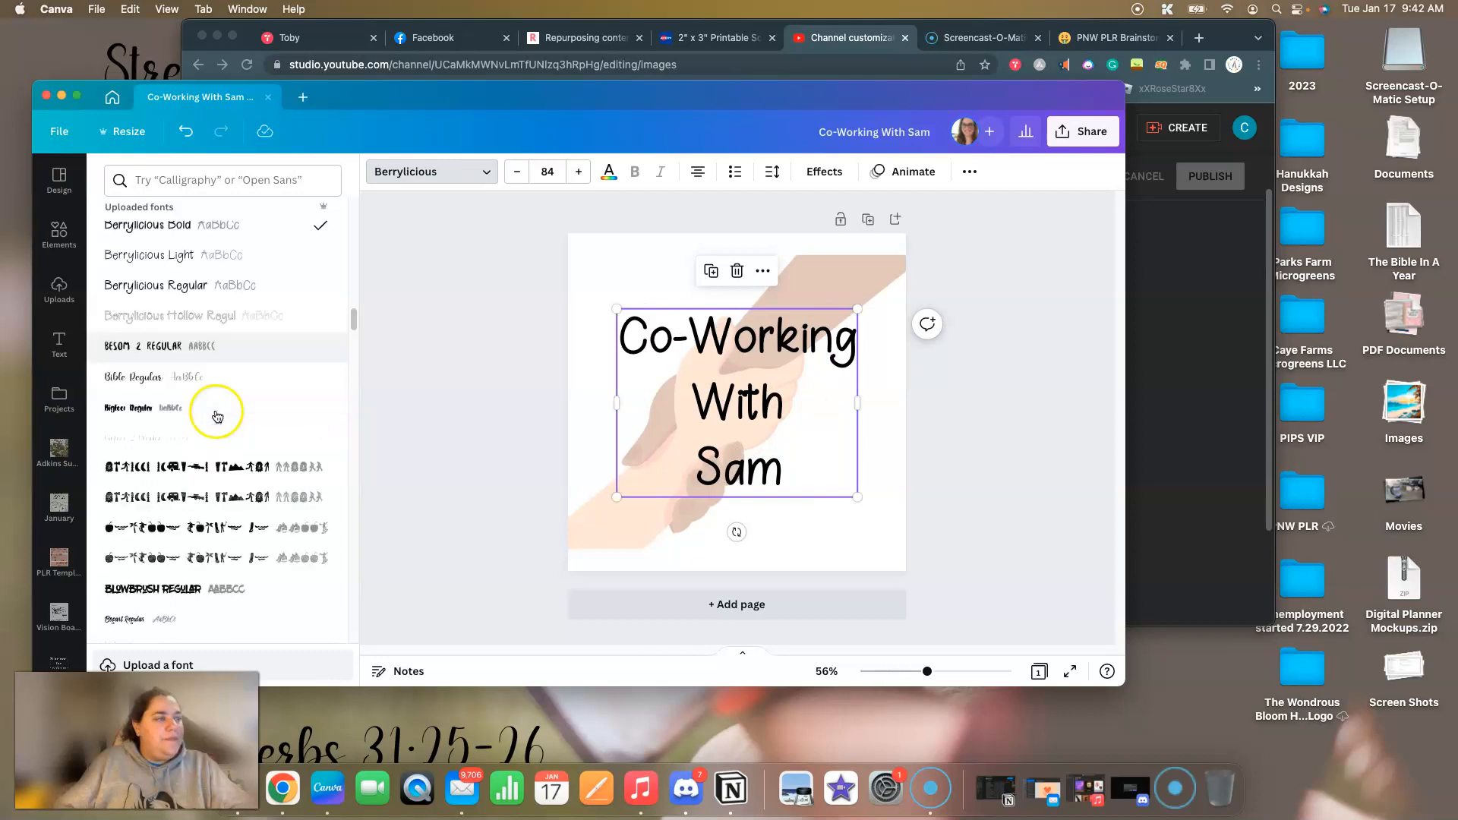
click(172, 303)
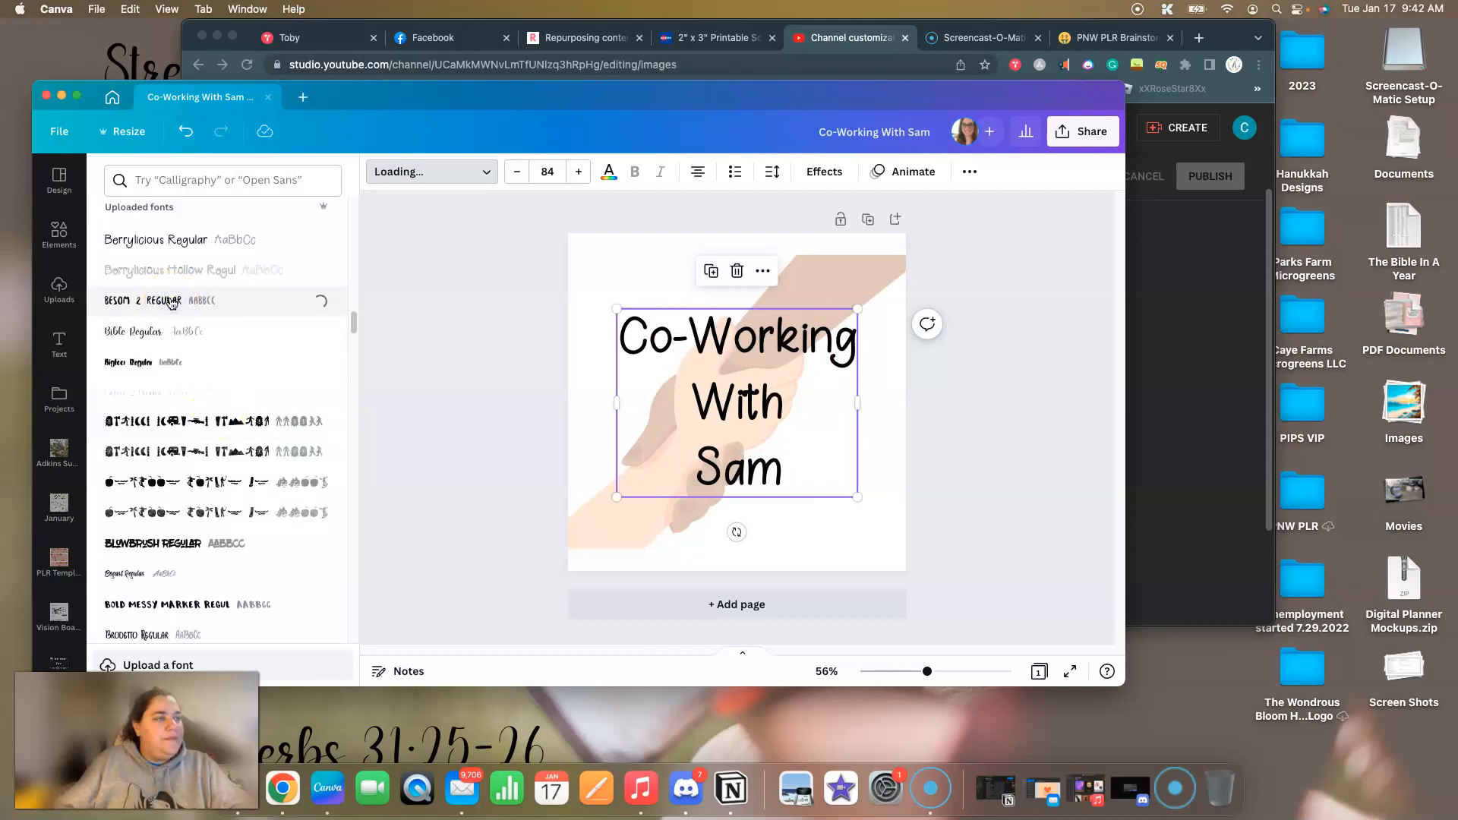
Try the uploaded fonts Bold Messy Marker, BlowBrush and Carvino Regular on the heading.
scroll(244, 399, down, 4)
click(165, 407)
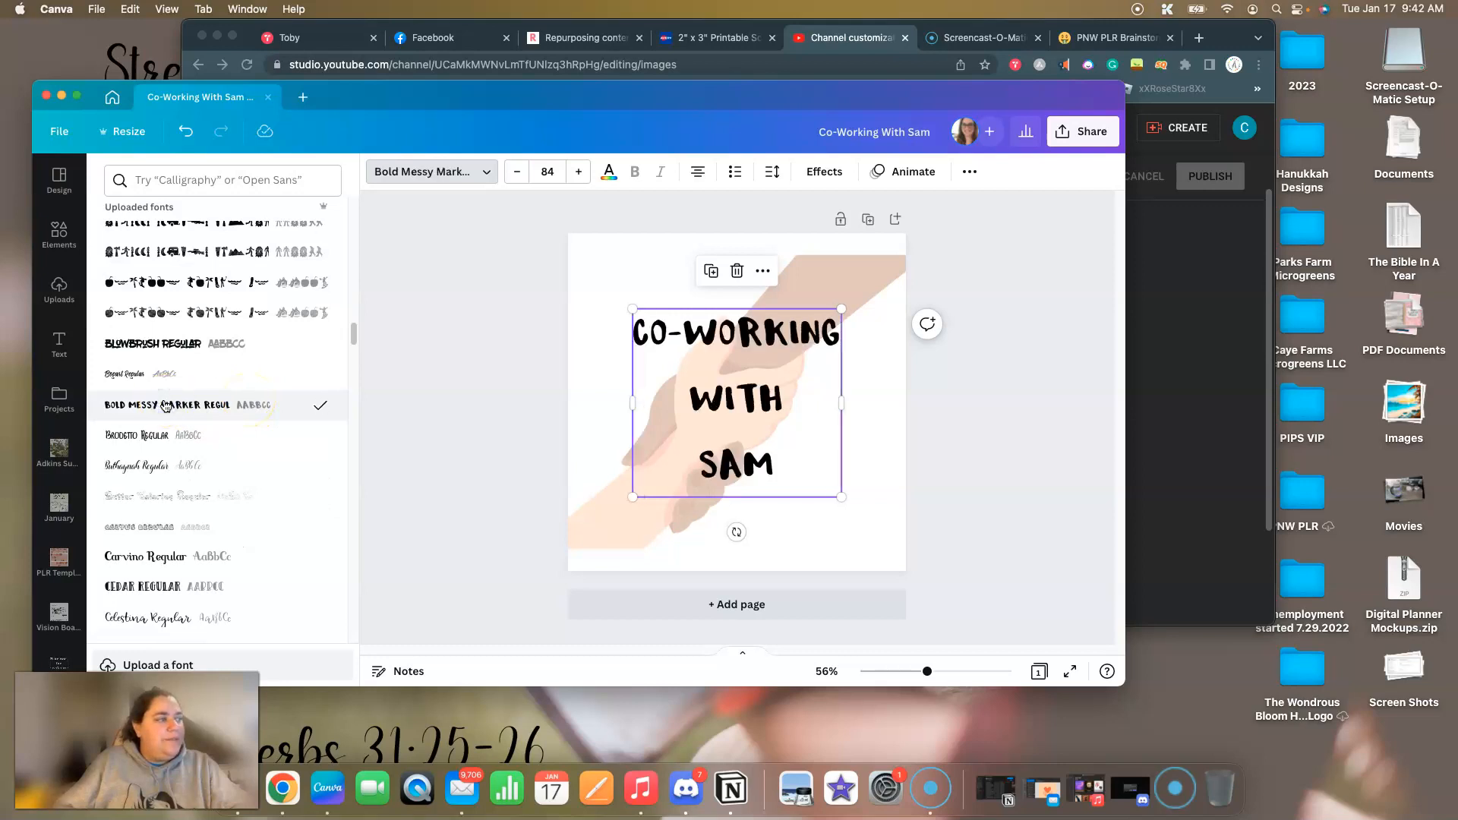
click(209, 346)
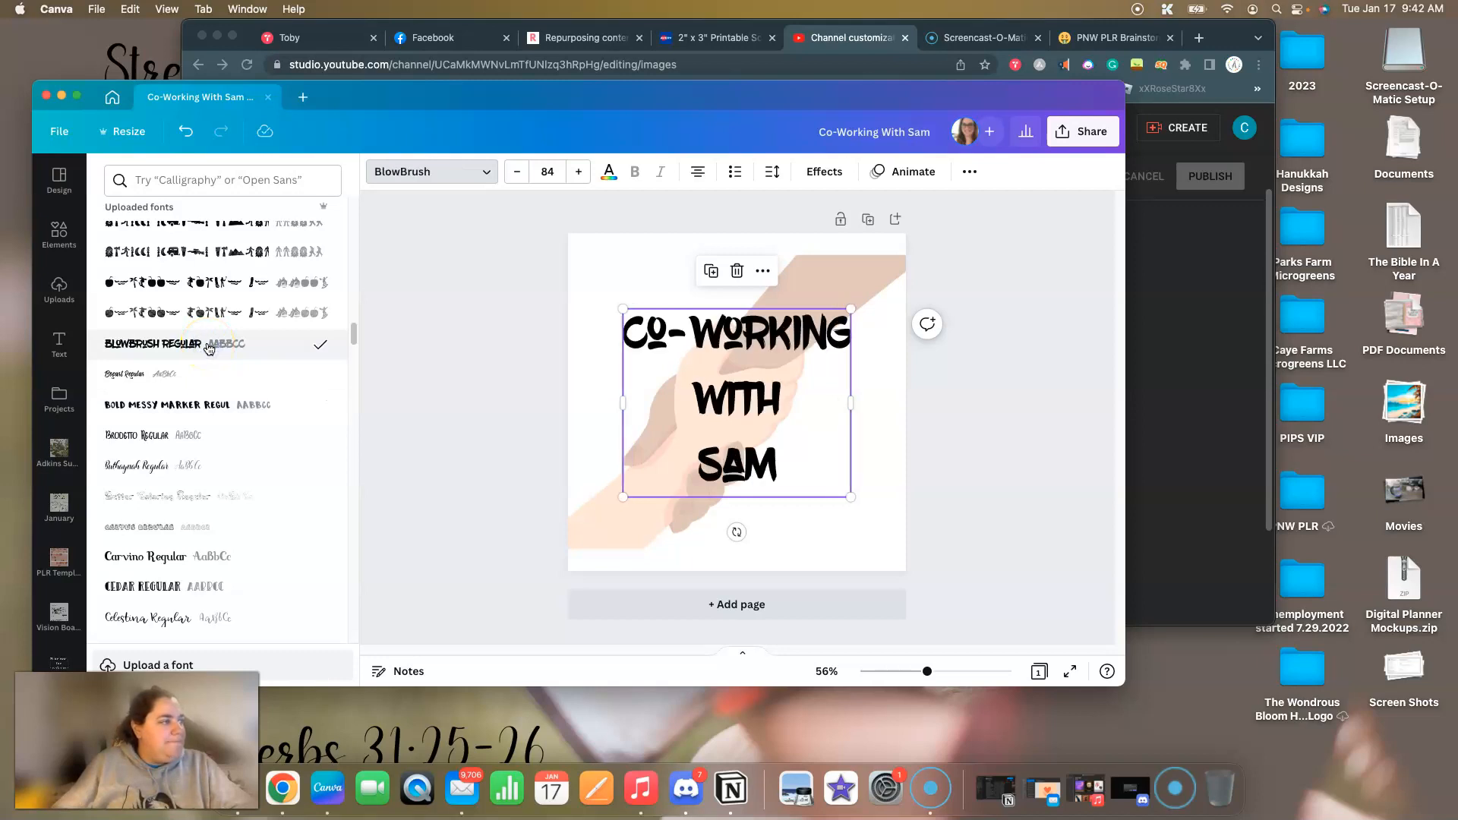
click(191, 566)
scroll(225, 519, down, 1)
scroll(225, 519, down, 1)
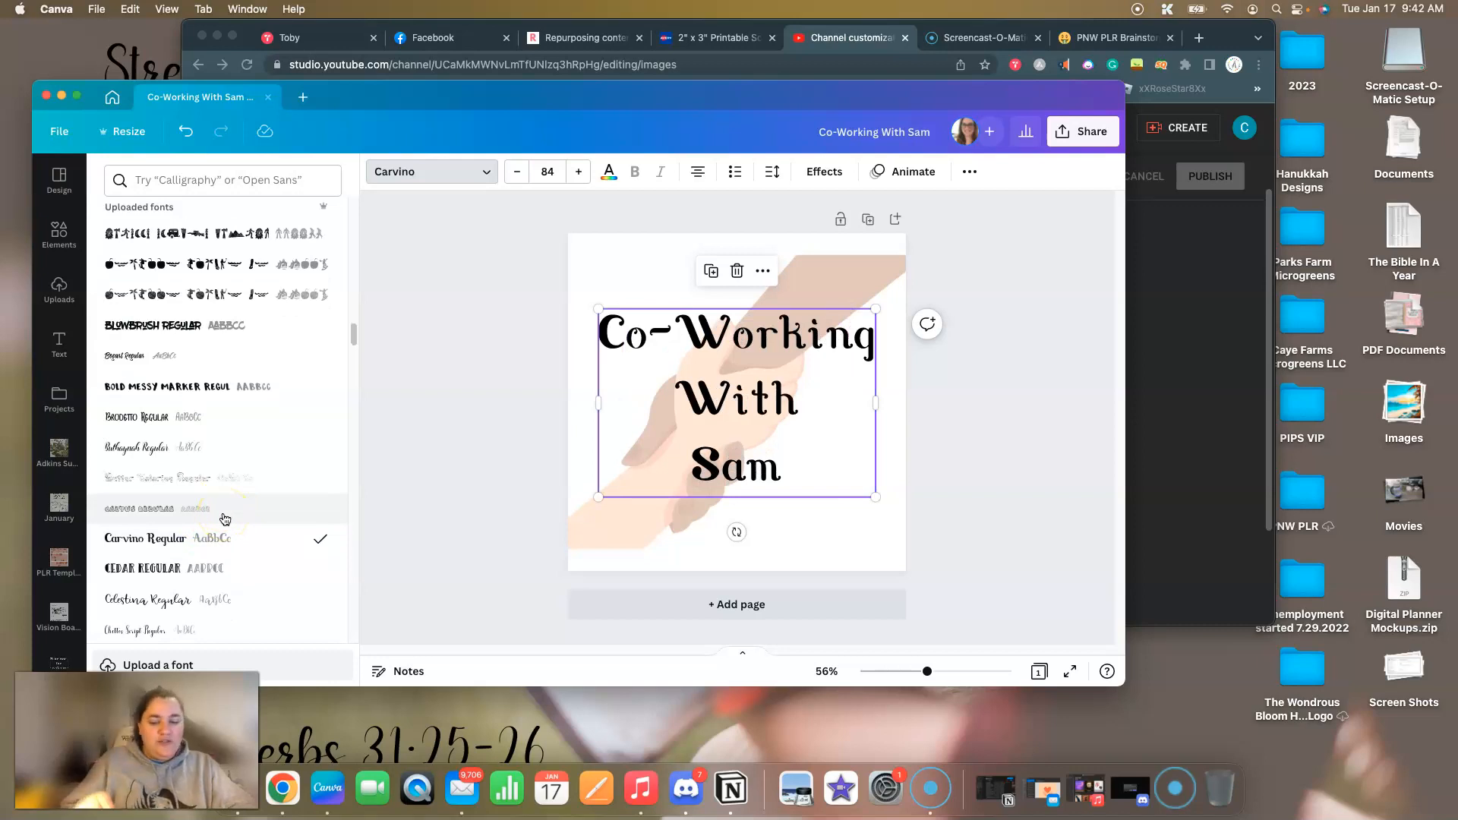
click(183, 538)
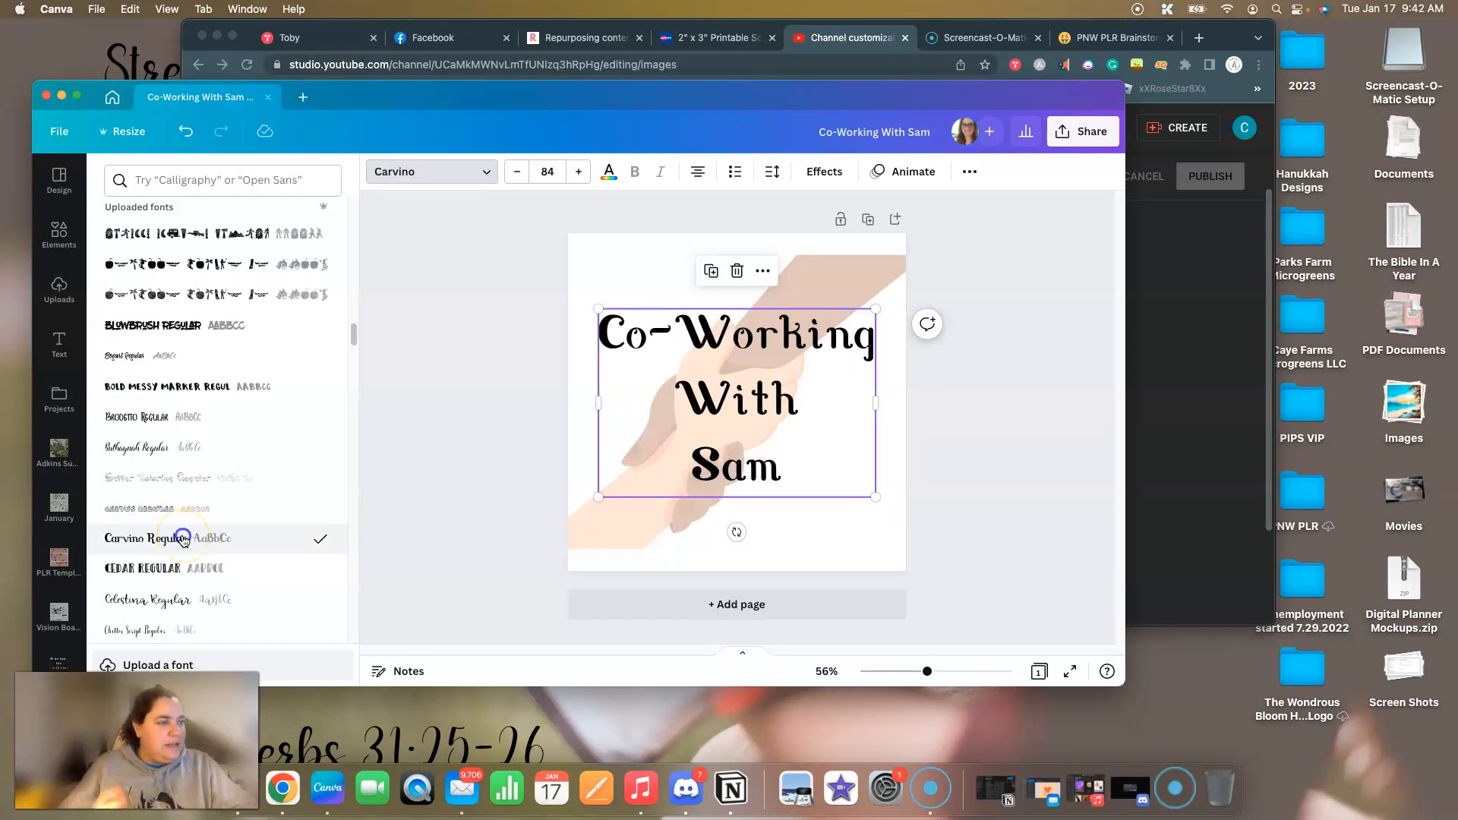
Try the uploaded fonts Cedar Regular and Celestina Regular on the heading.
click(182, 568)
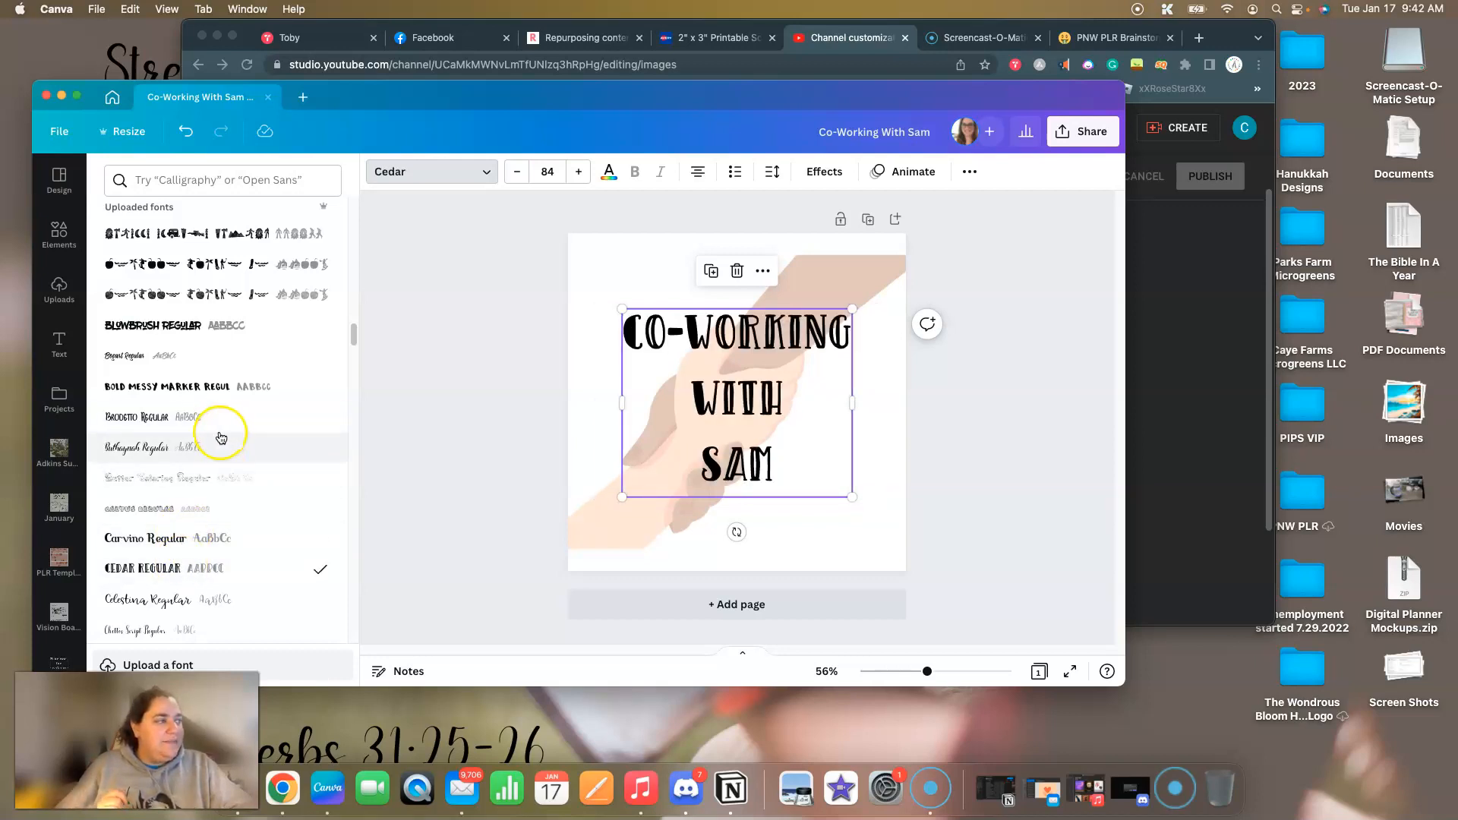
scroll(220, 437, down, 3)
click(197, 487)
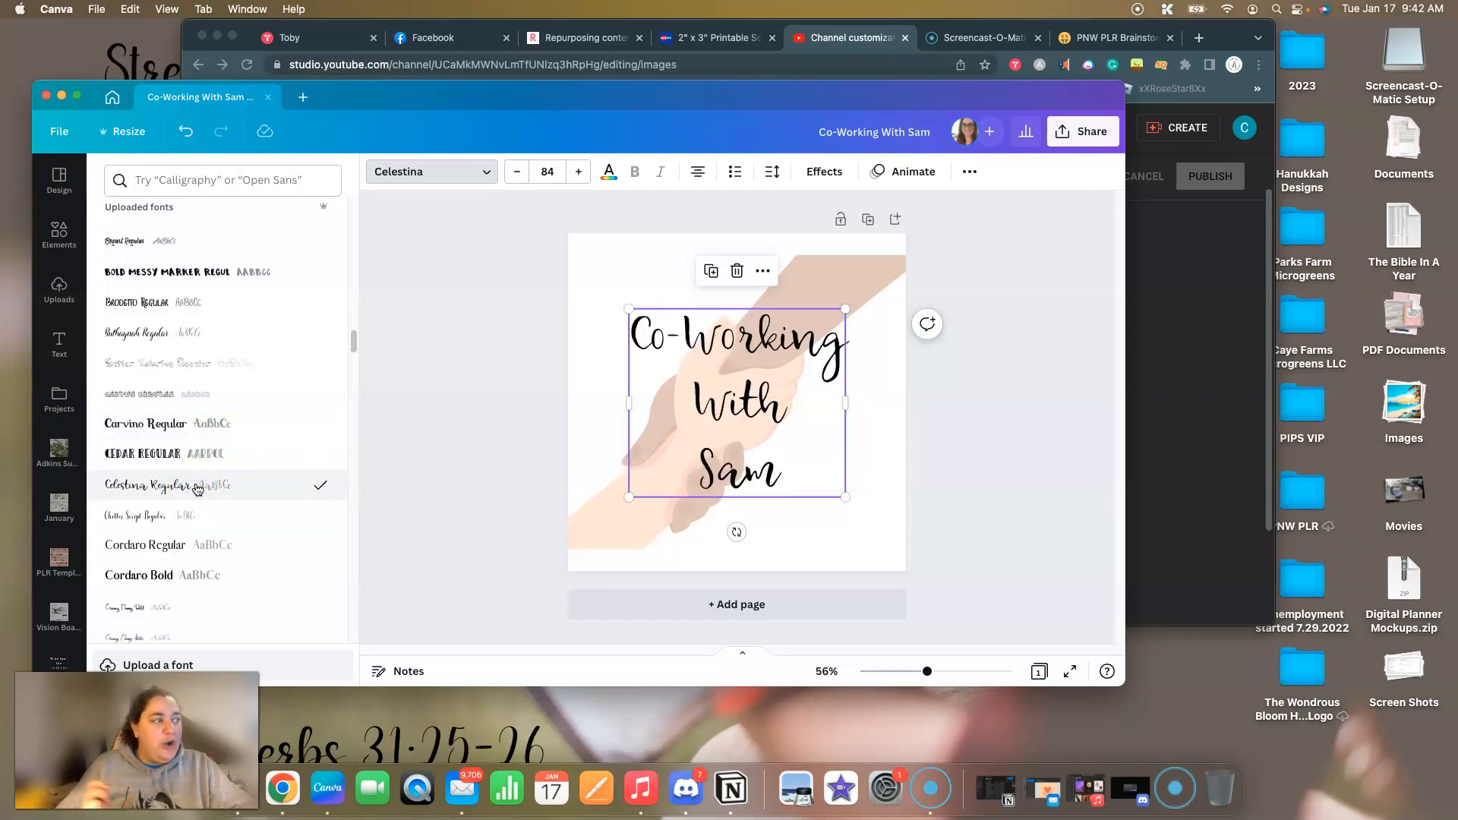
Look further through the uploaded fonts and try Great Banana Regular on the heading.
scroll(202, 483, down, 5)
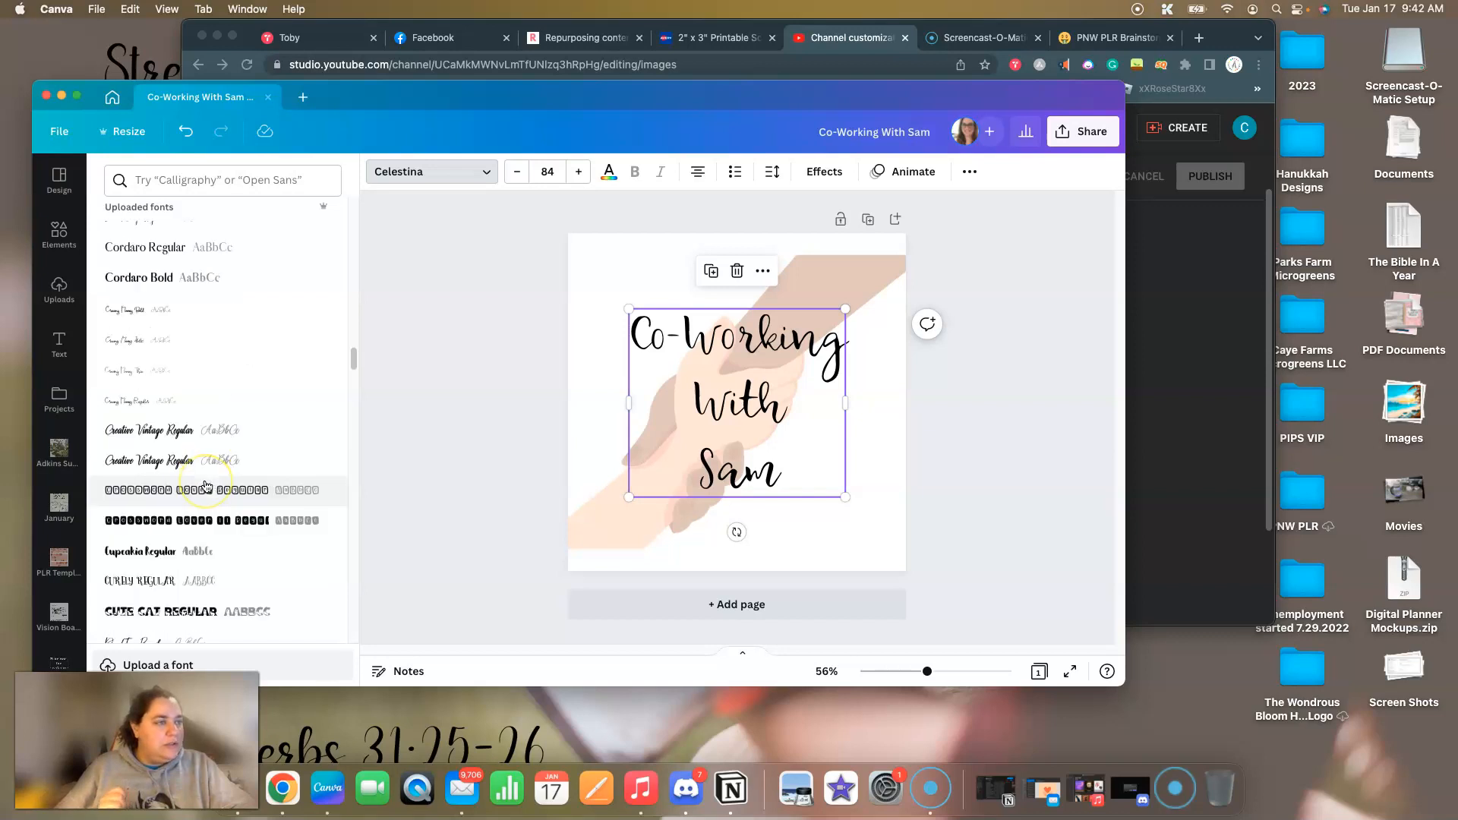
scroll(262, 448, down, 4)
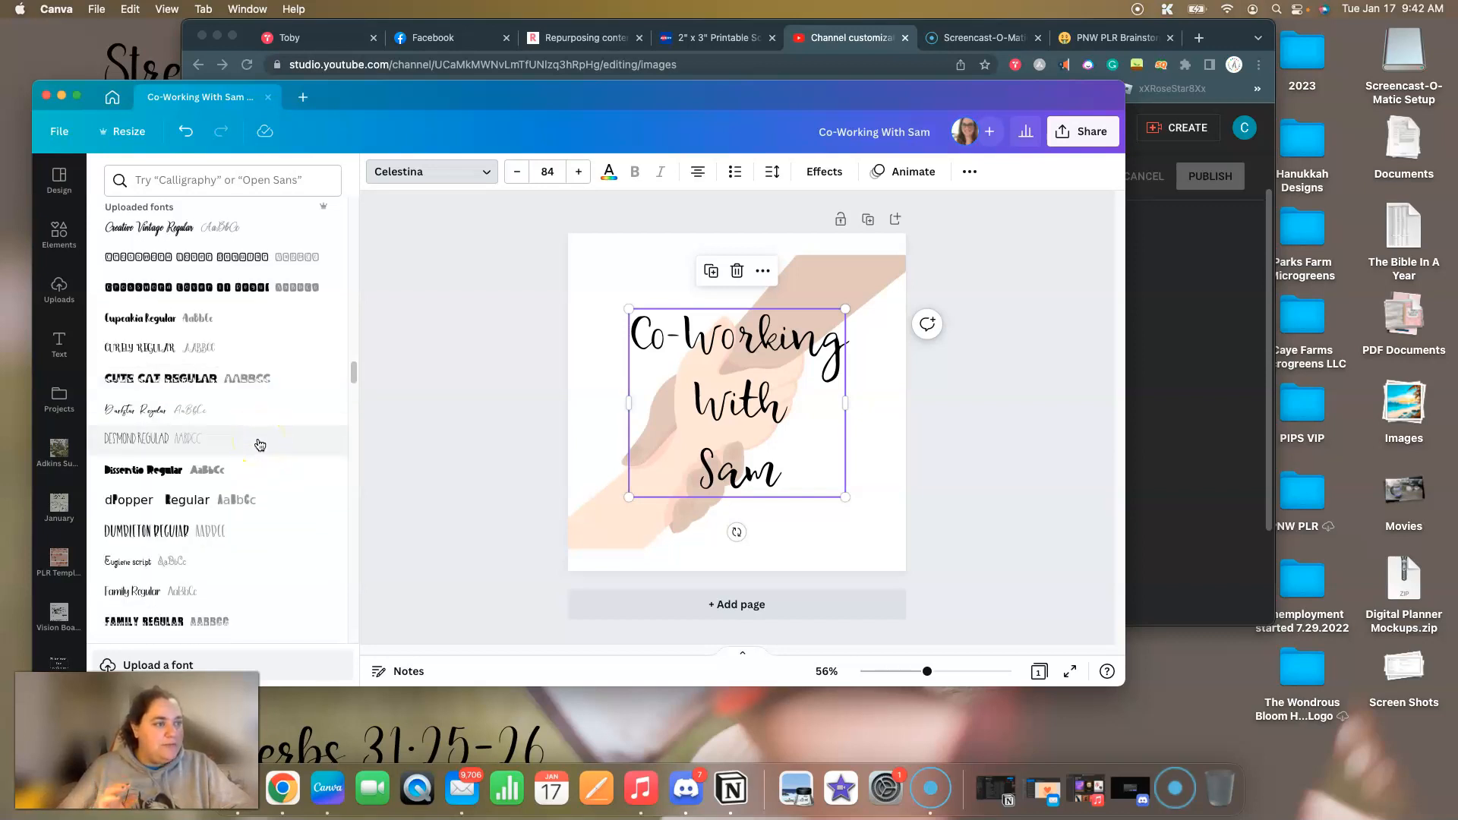
scroll(259, 445, down, 3)
scroll(258, 446, down, 5)
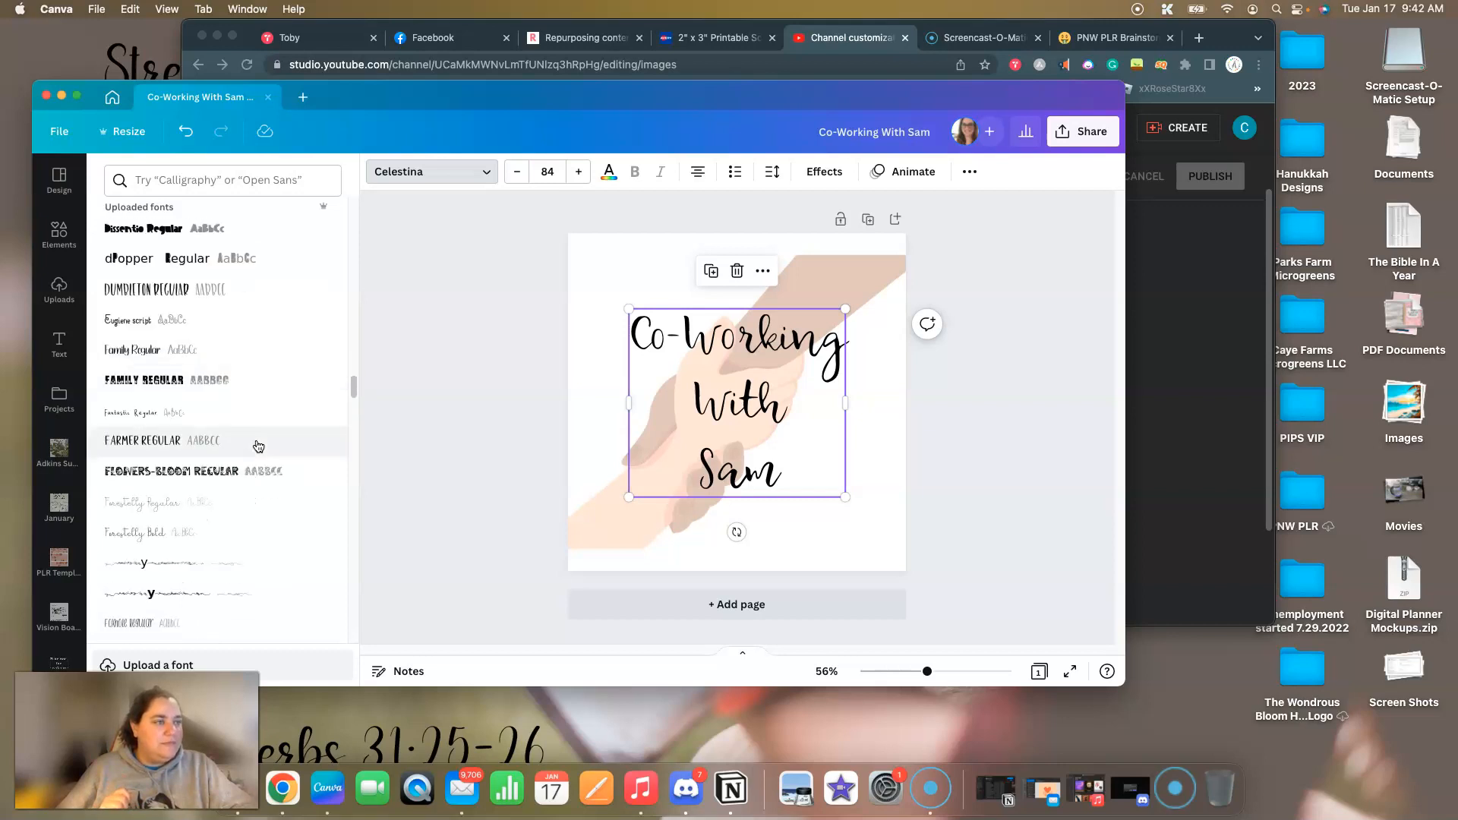
scroll(258, 446, down, 6)
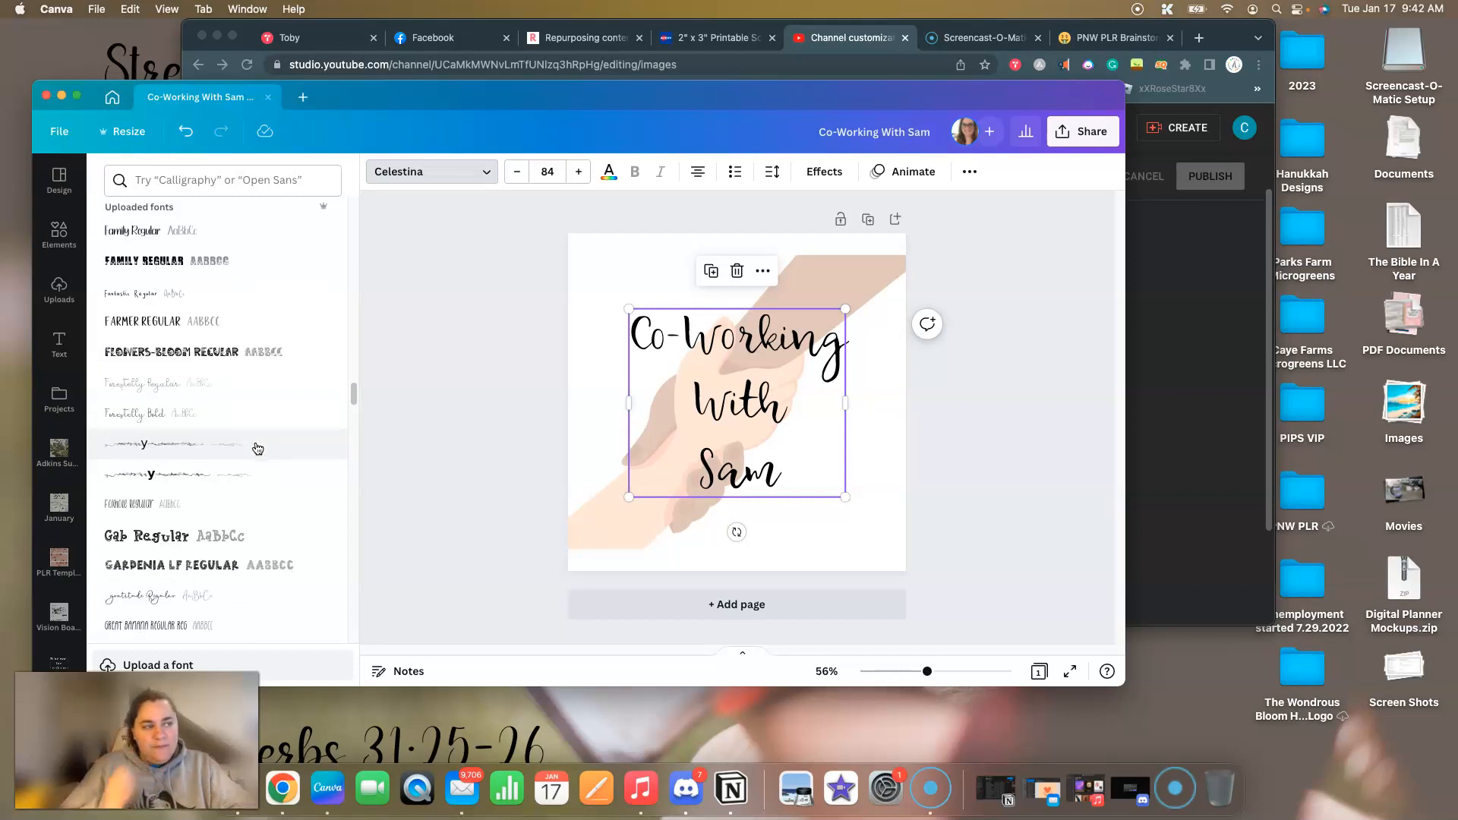
click(205, 363)
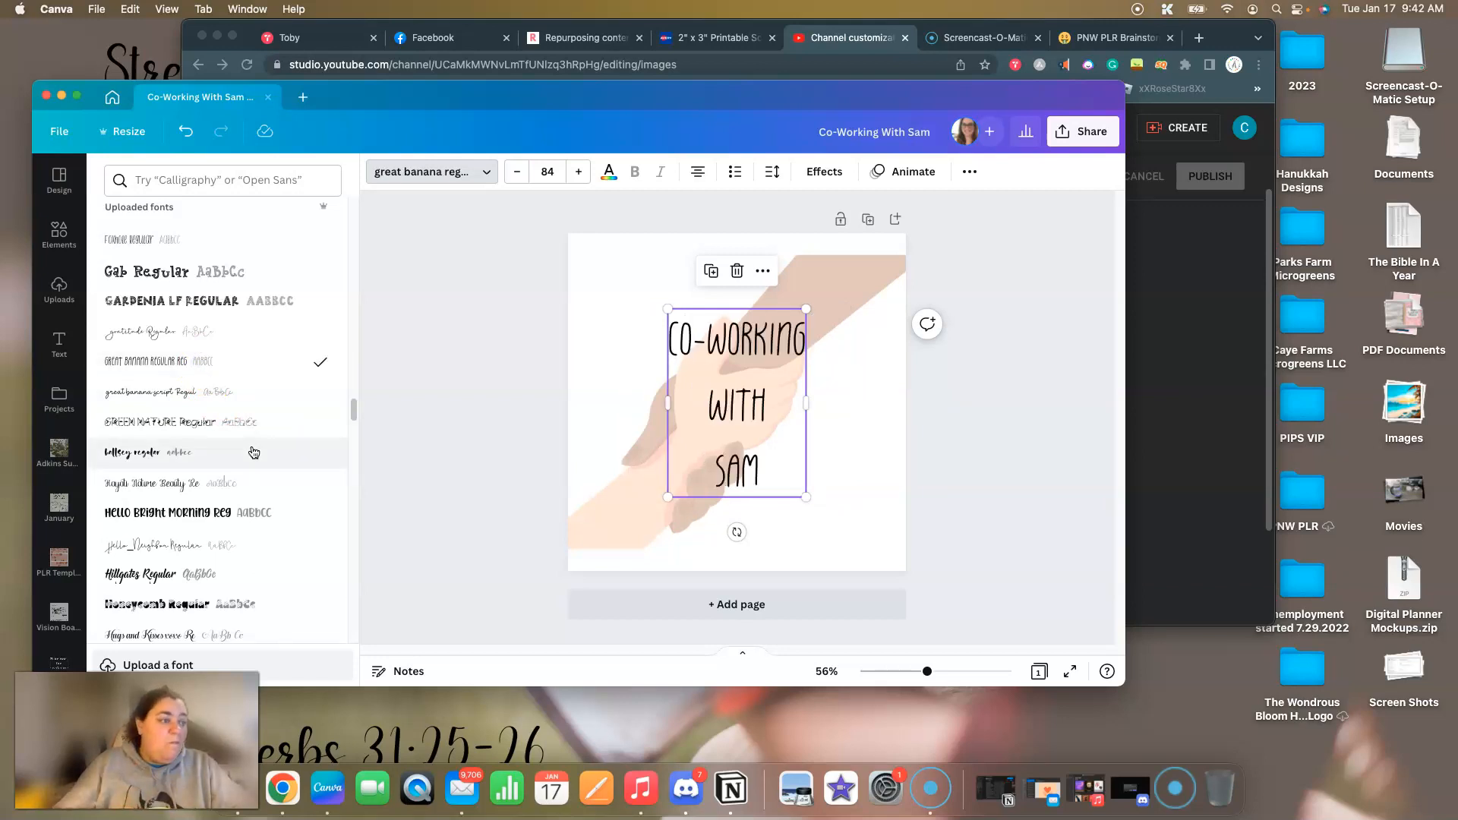
Change the heading's font to the uploaded Marker Cutie Regular.
scroll(253, 453, down, 3)
scroll(252, 454, down, 8)
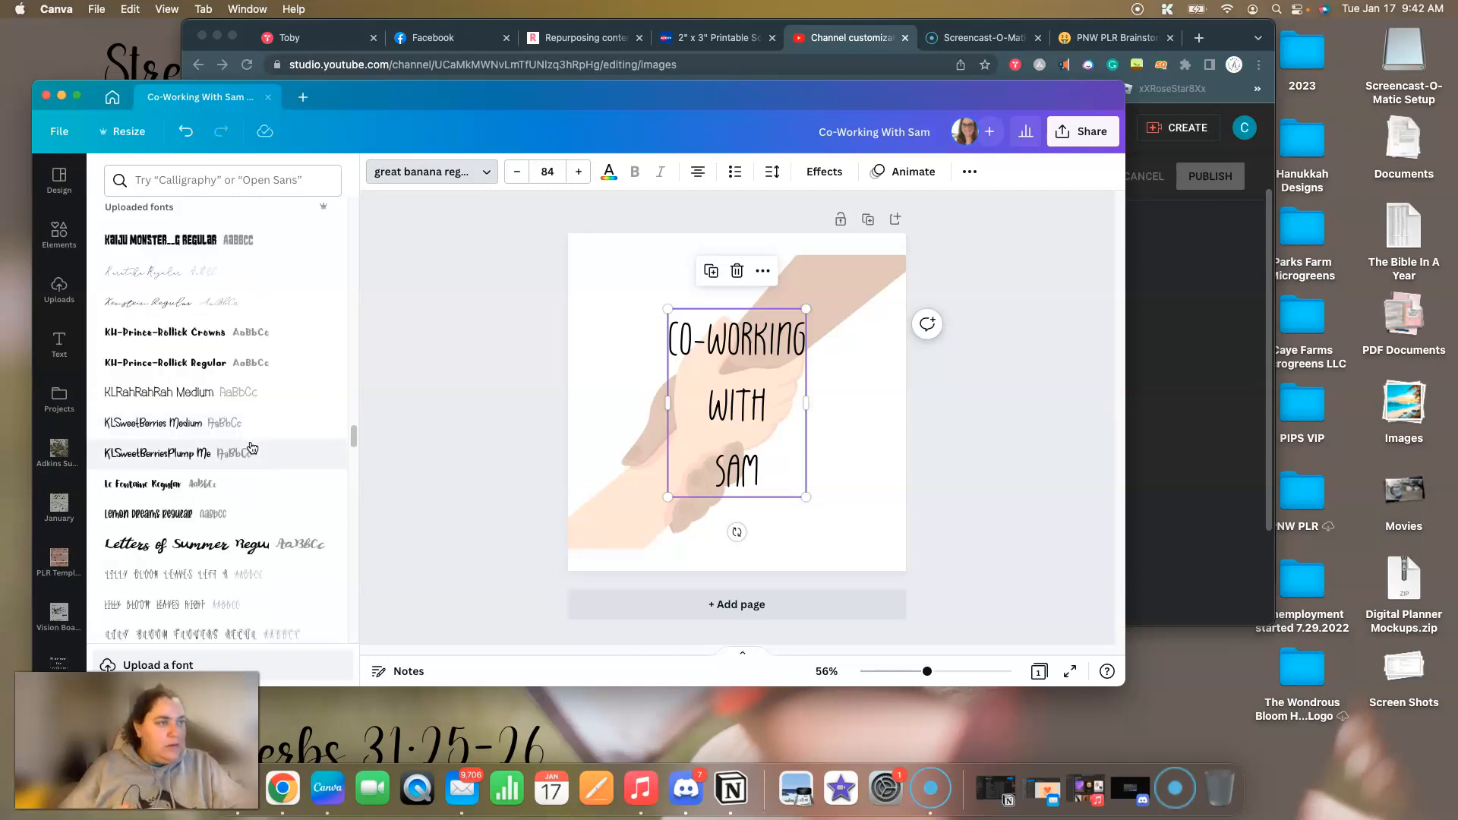
scroll(262, 440, down, 4)
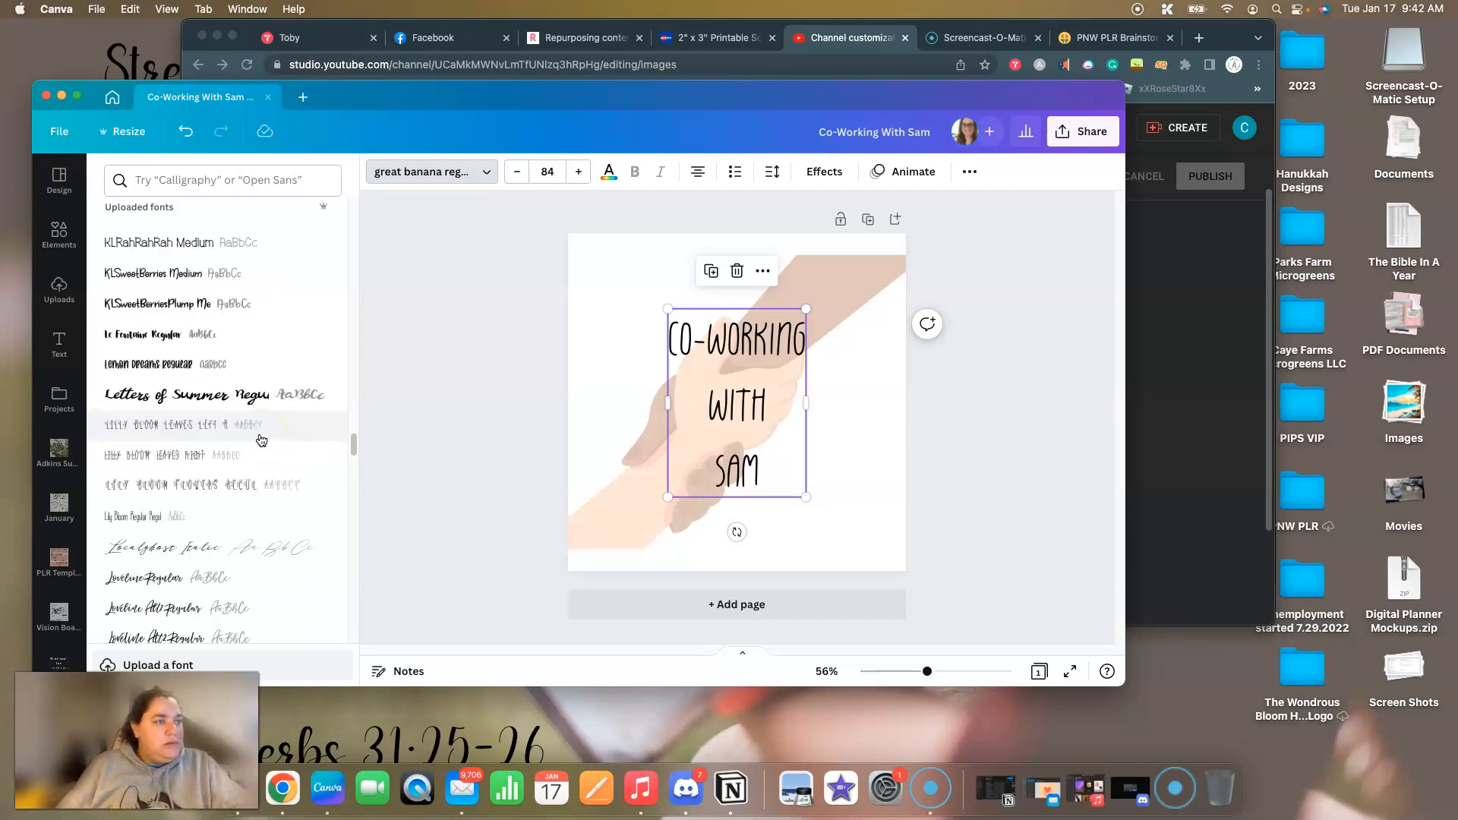
scroll(261, 441, down, 7)
scroll(259, 441, down, 1)
scroll(258, 442, down, 4)
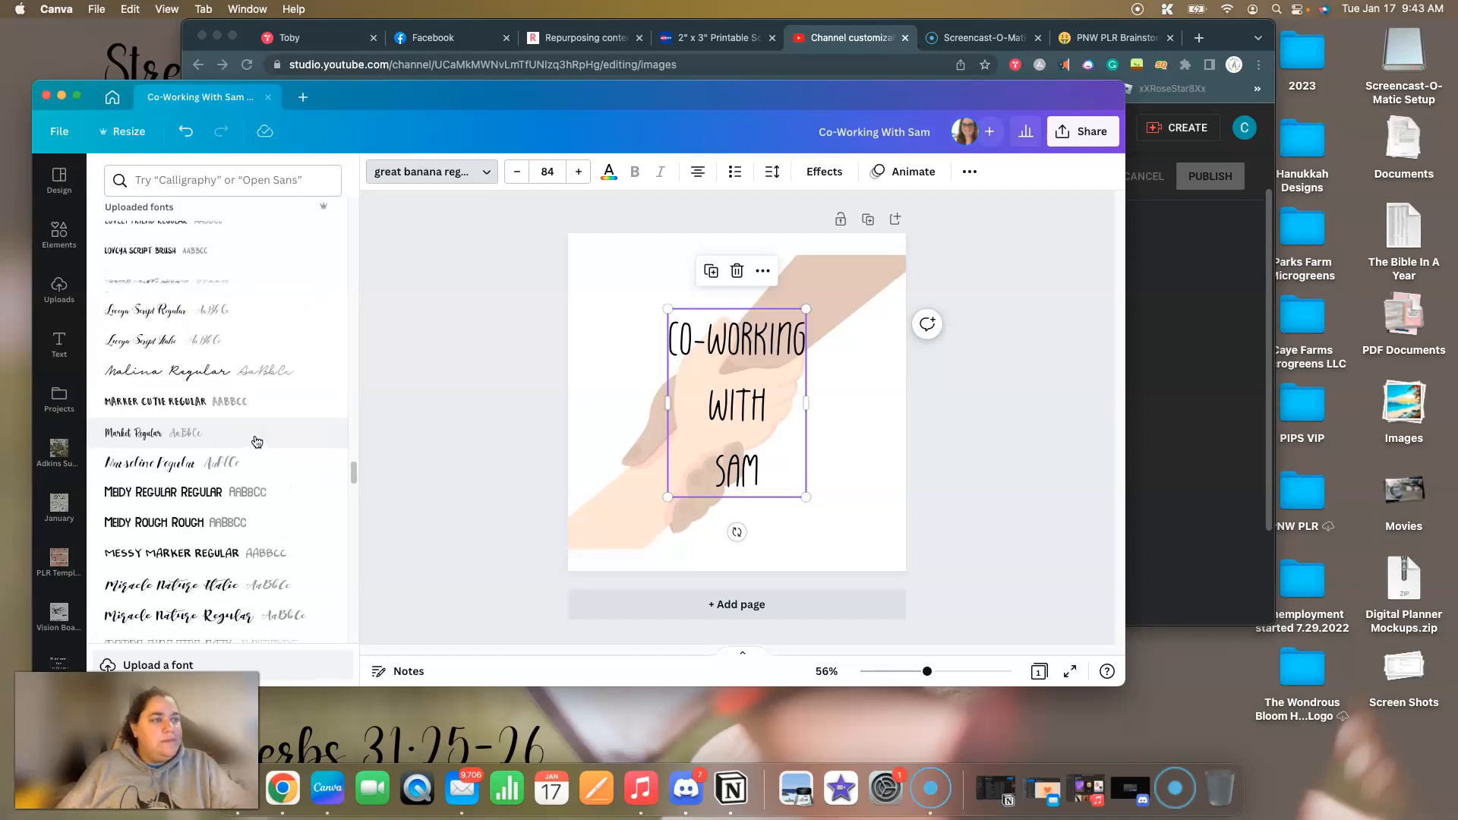
click(228, 402)
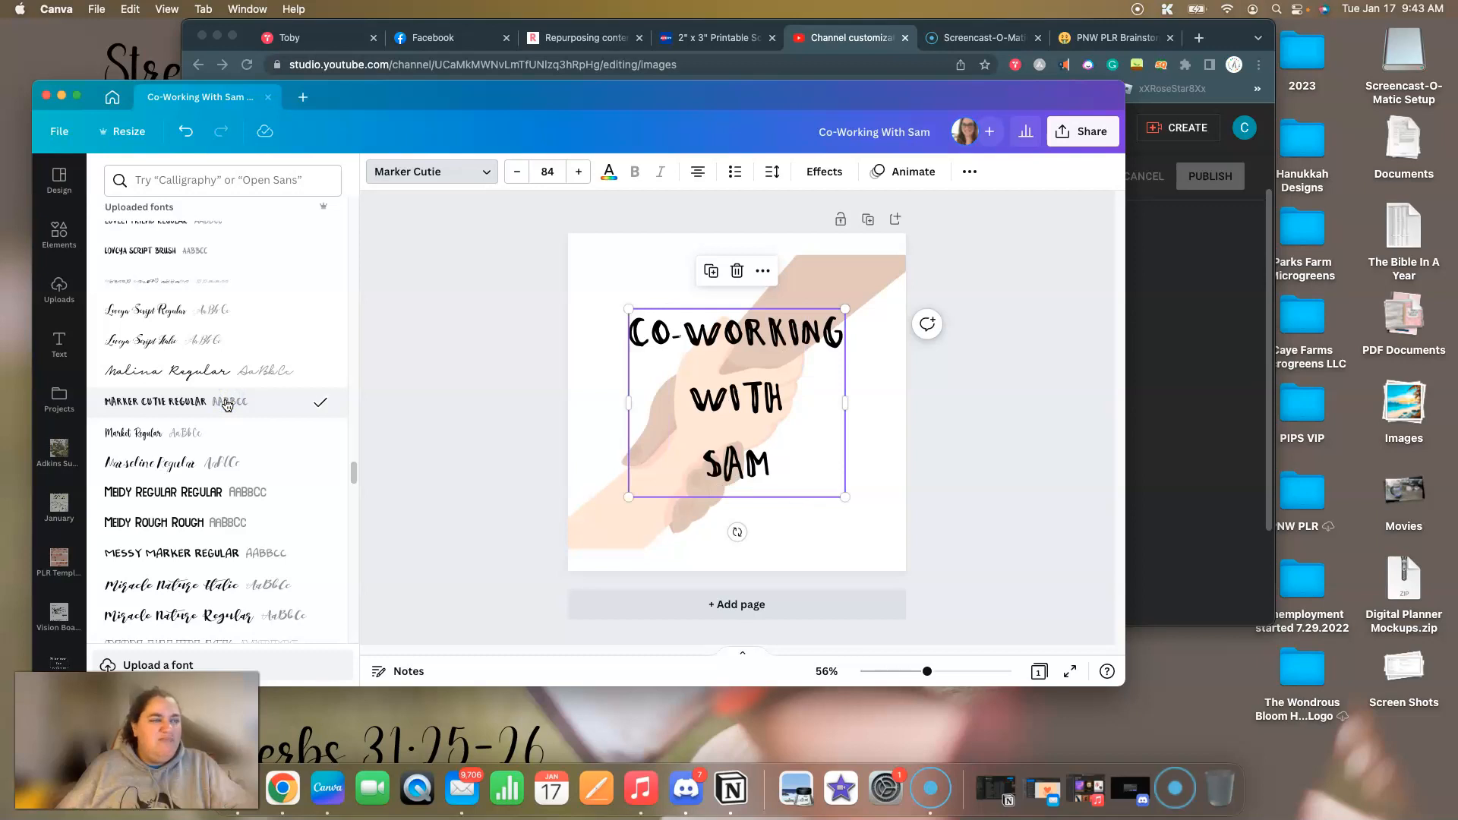
Try the uploaded fonts Messy Marker Regular and Mono Lite Regular on the heading.
click(203, 555)
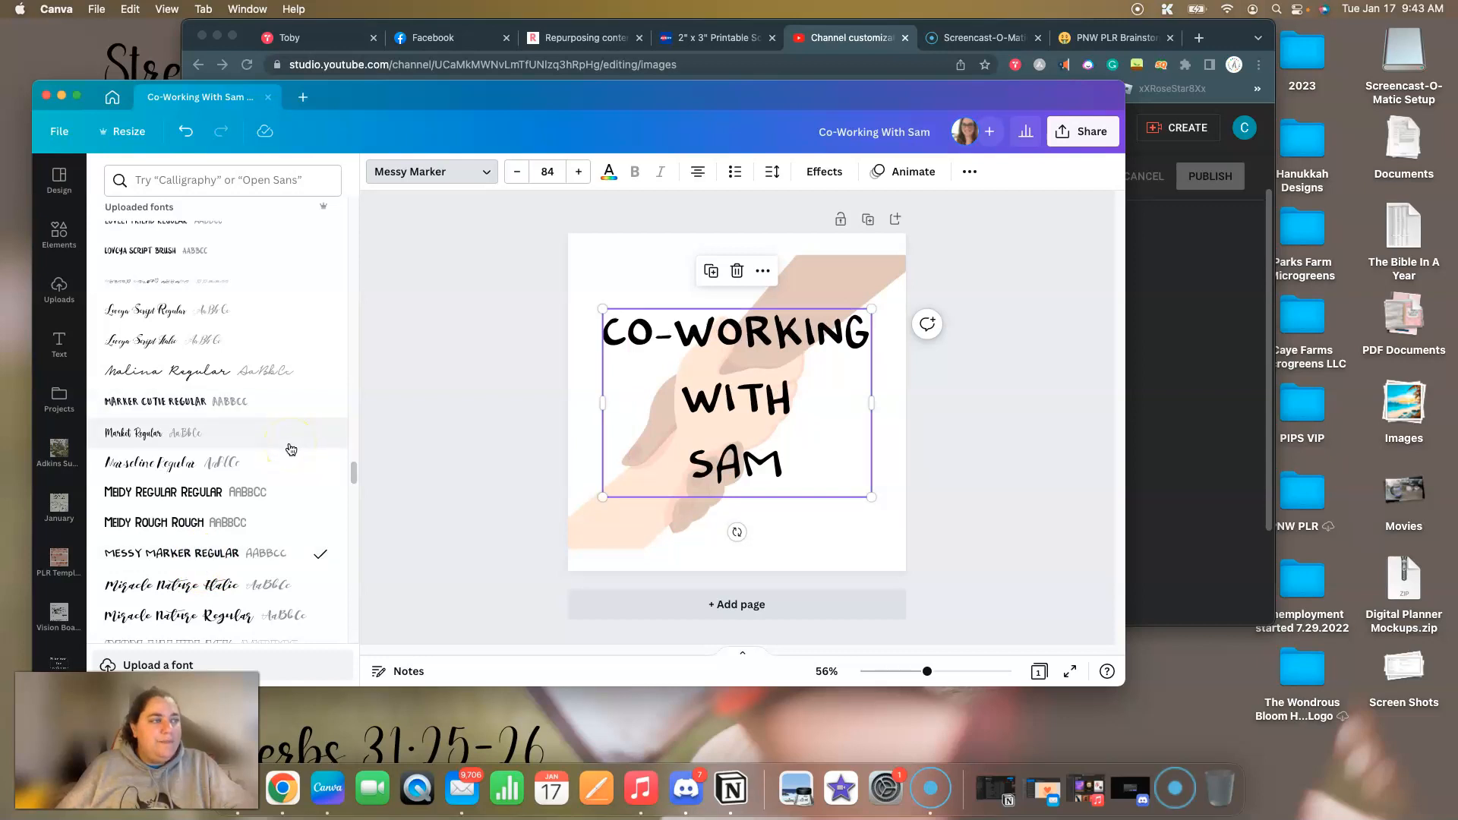
scroll(290, 452, down, 3)
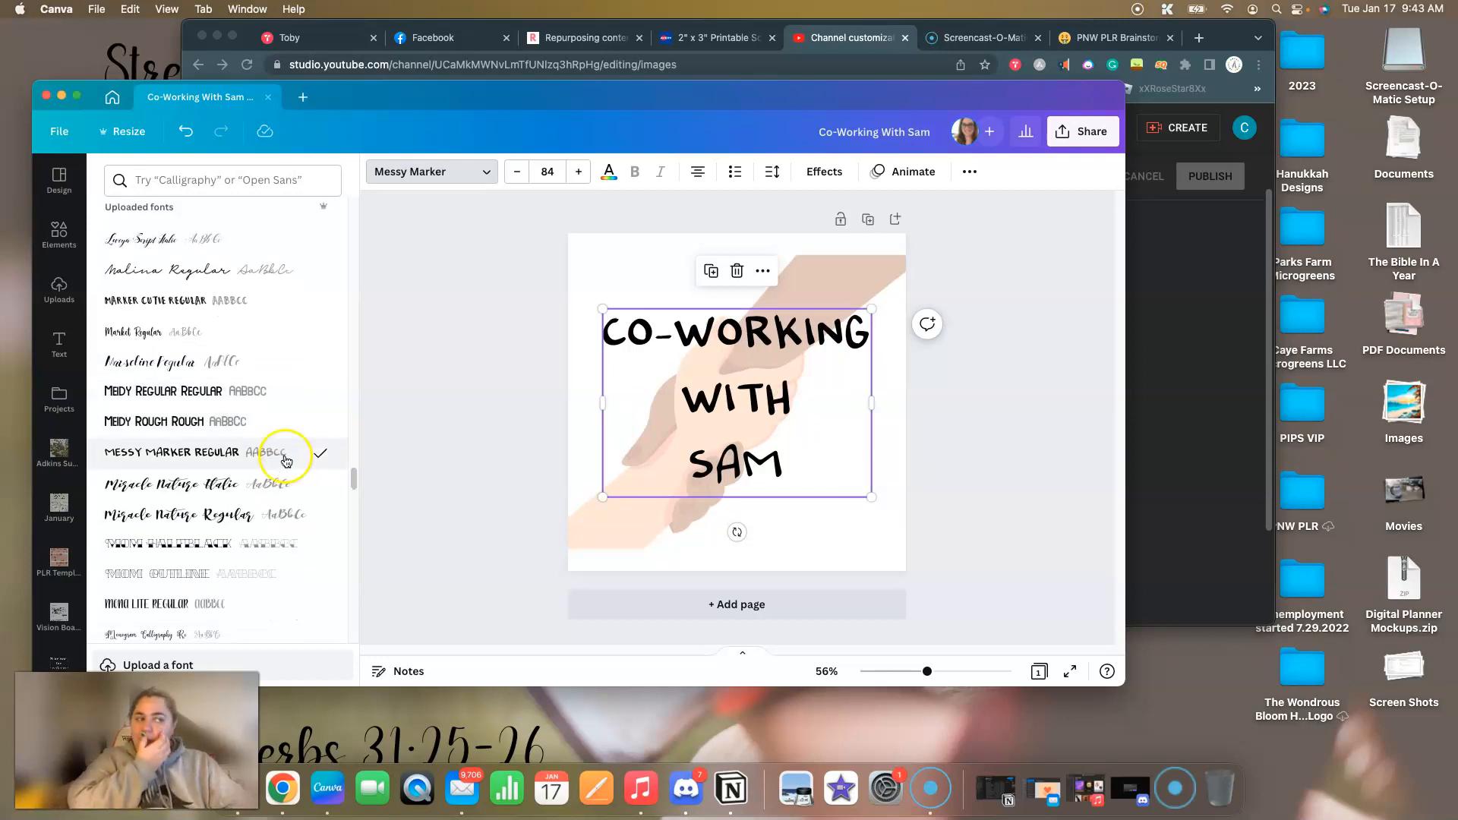
scroll(286, 461, down, 5)
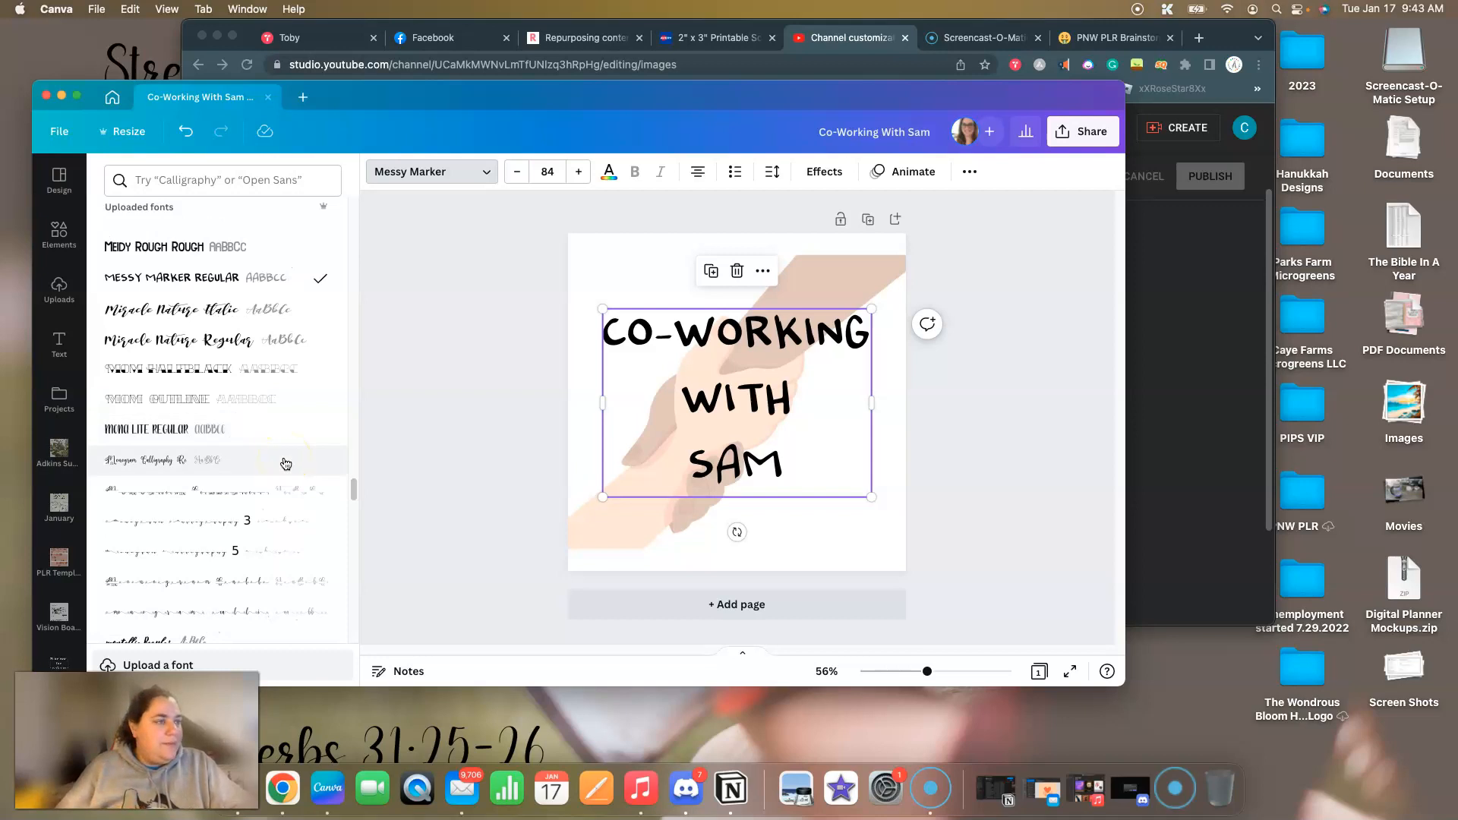
click(237, 430)
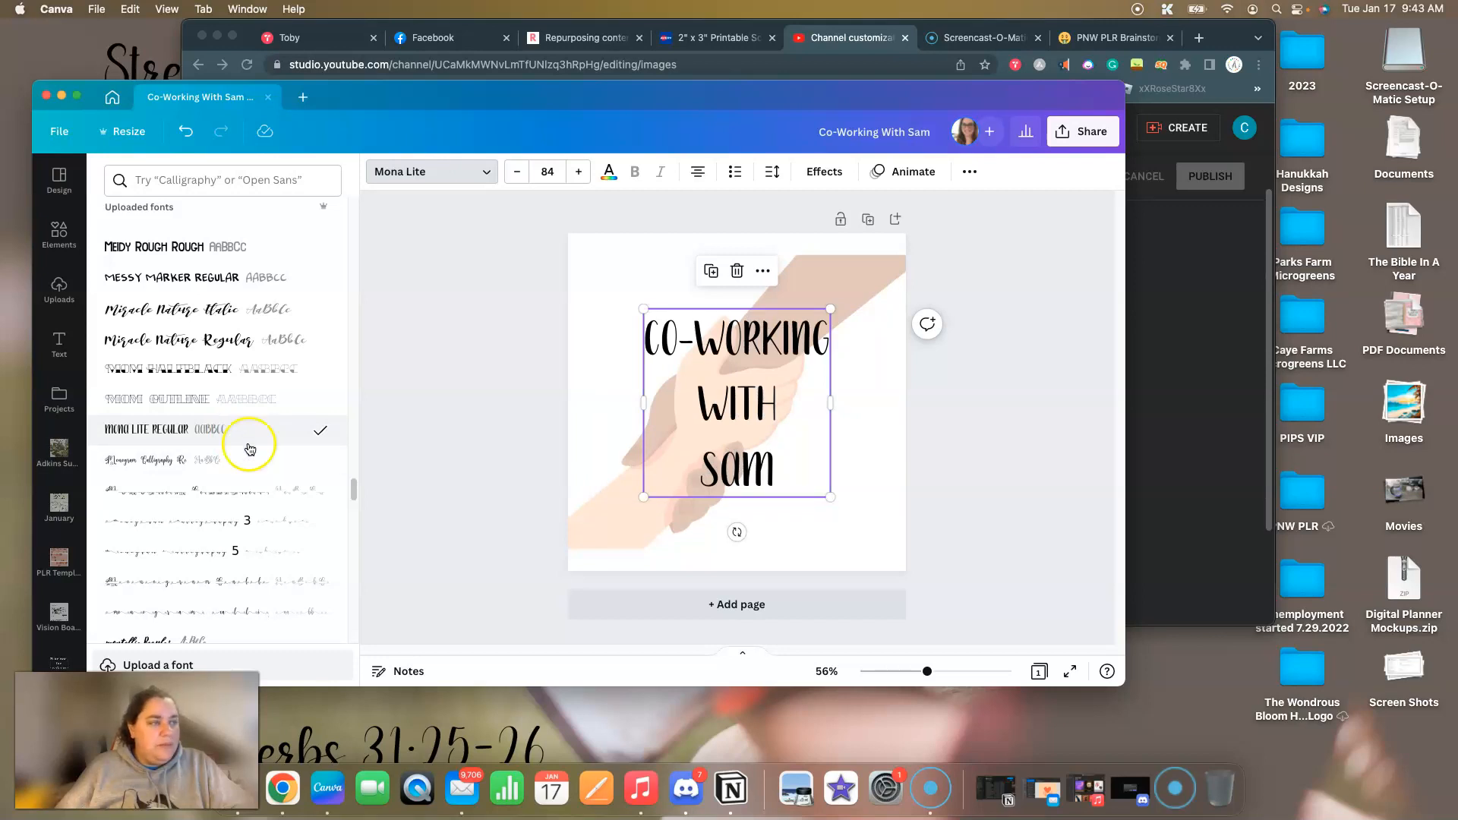
Change the heading's font to the uploaded Over Thinking Font.
scroll(251, 464, down, 8)
scroll(274, 461, down, 9)
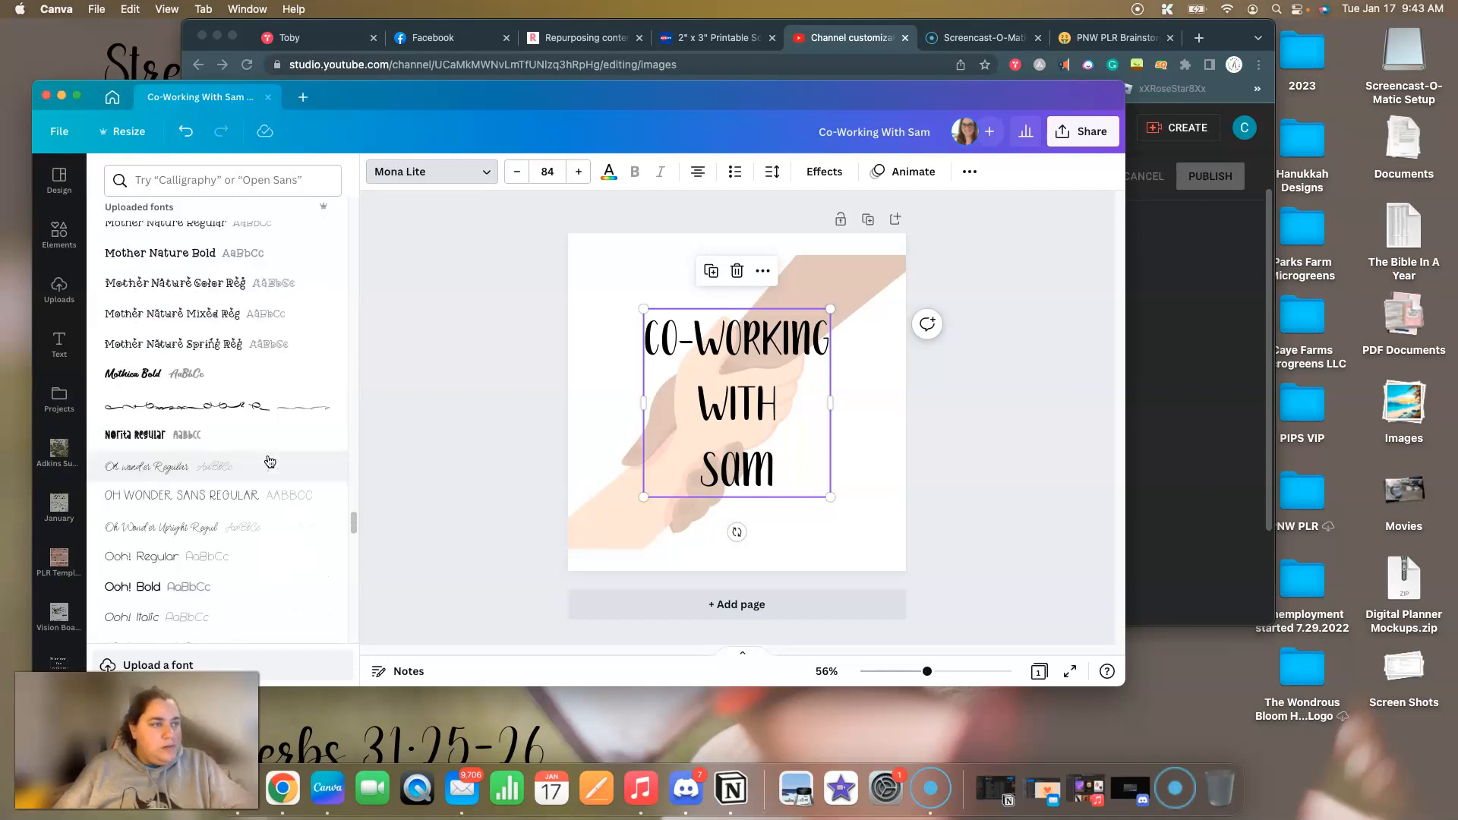
scroll(269, 461, down, 1)
scroll(269, 461, down, 4)
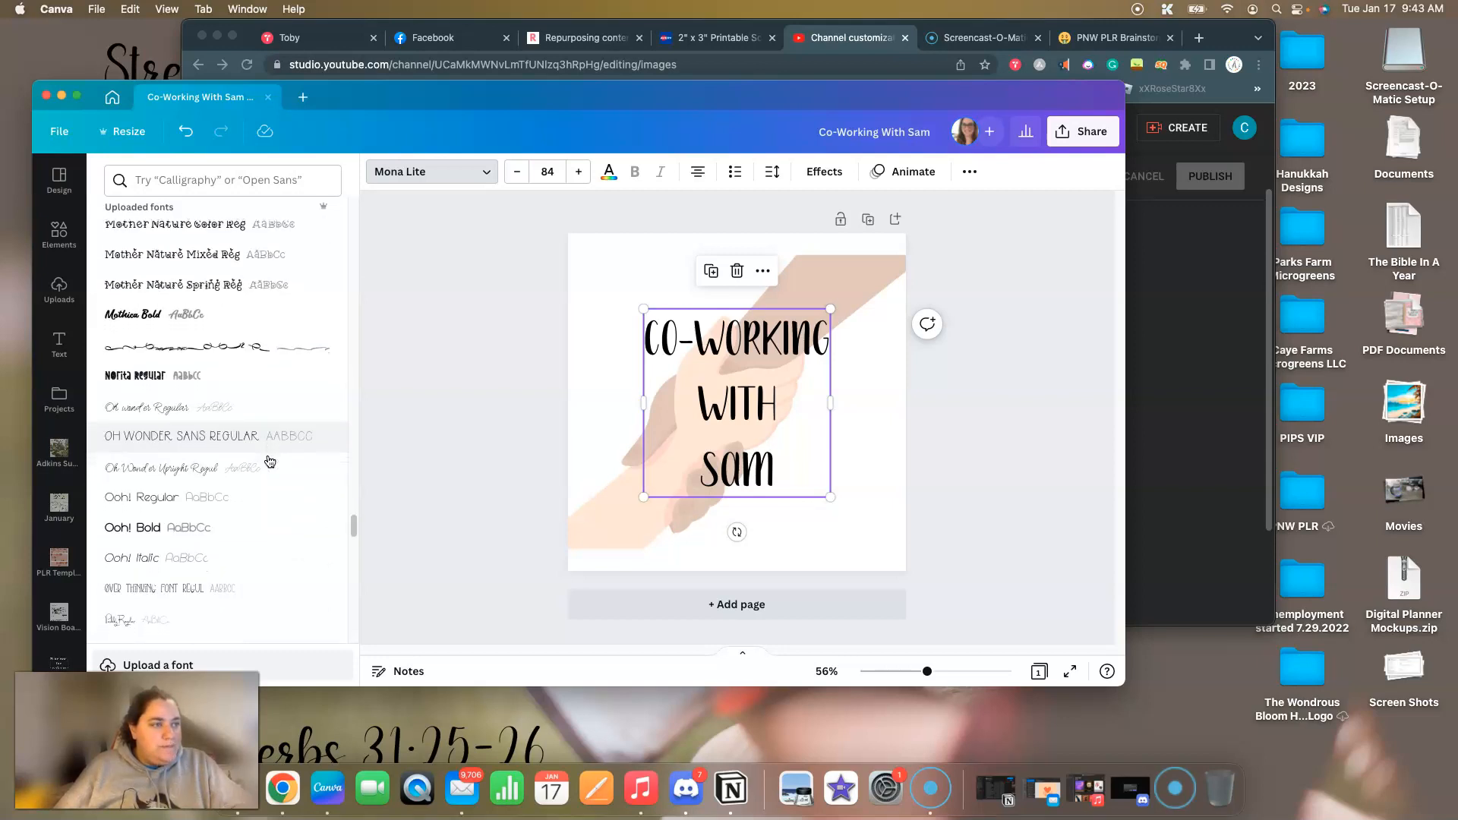
scroll(269, 461, down, 1)
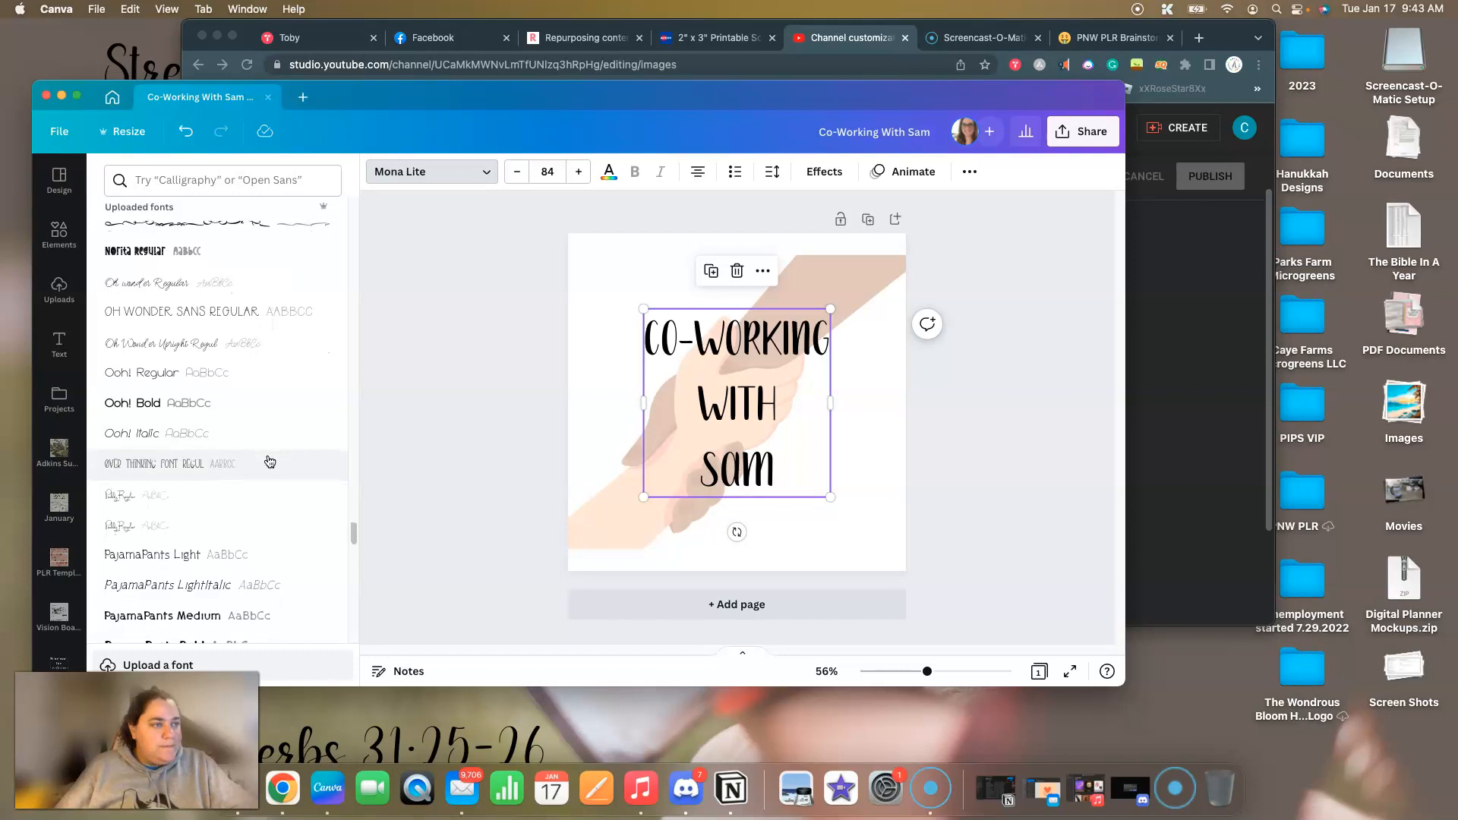
click(130, 468)
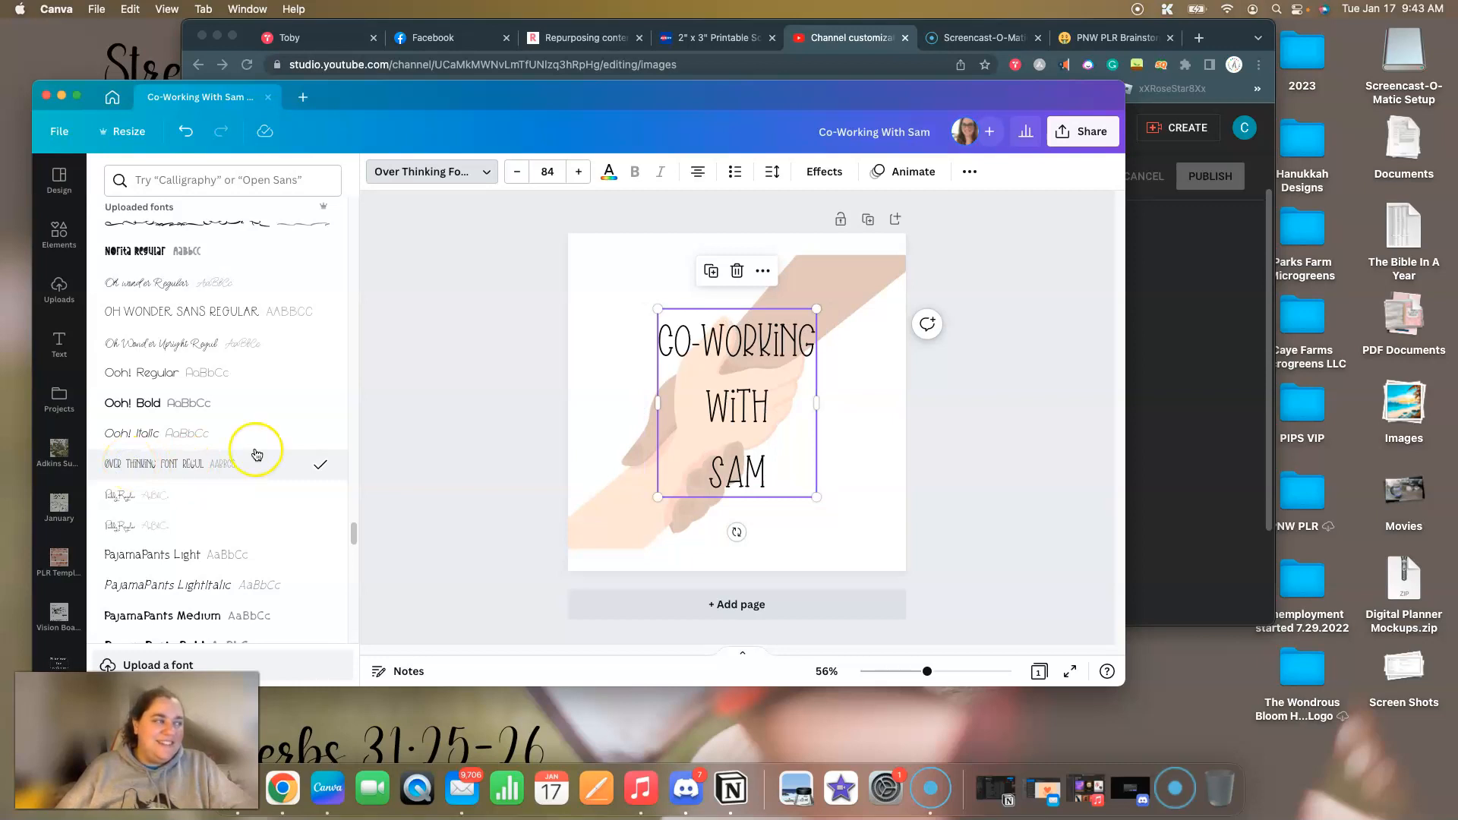
Look through the rest of the uploaded fonts for a heading alternative and close the font list.
scroll(254, 456, down, 3)
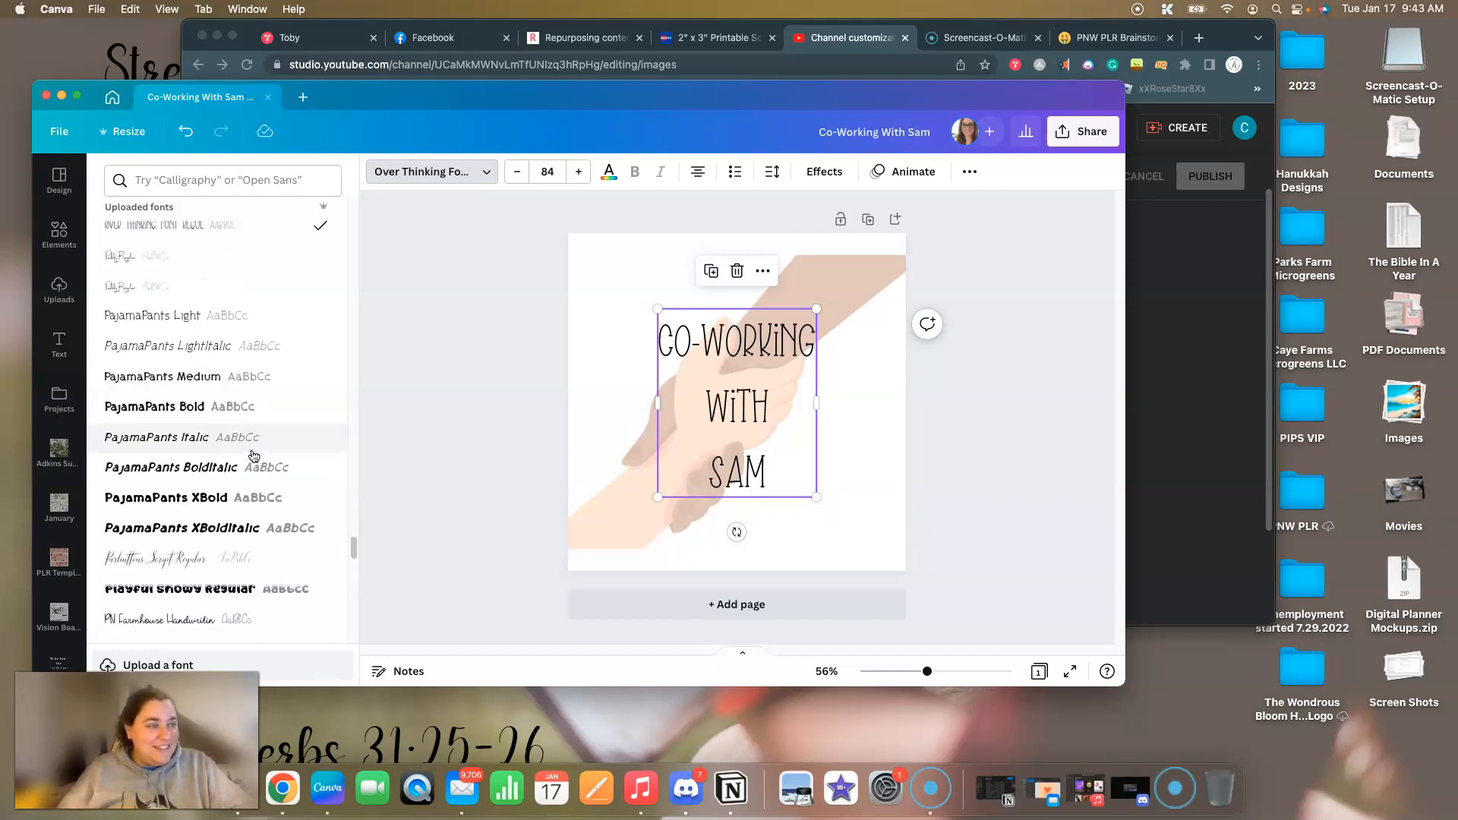
scroll(254, 456, down, 4)
scroll(254, 456, down, 3)
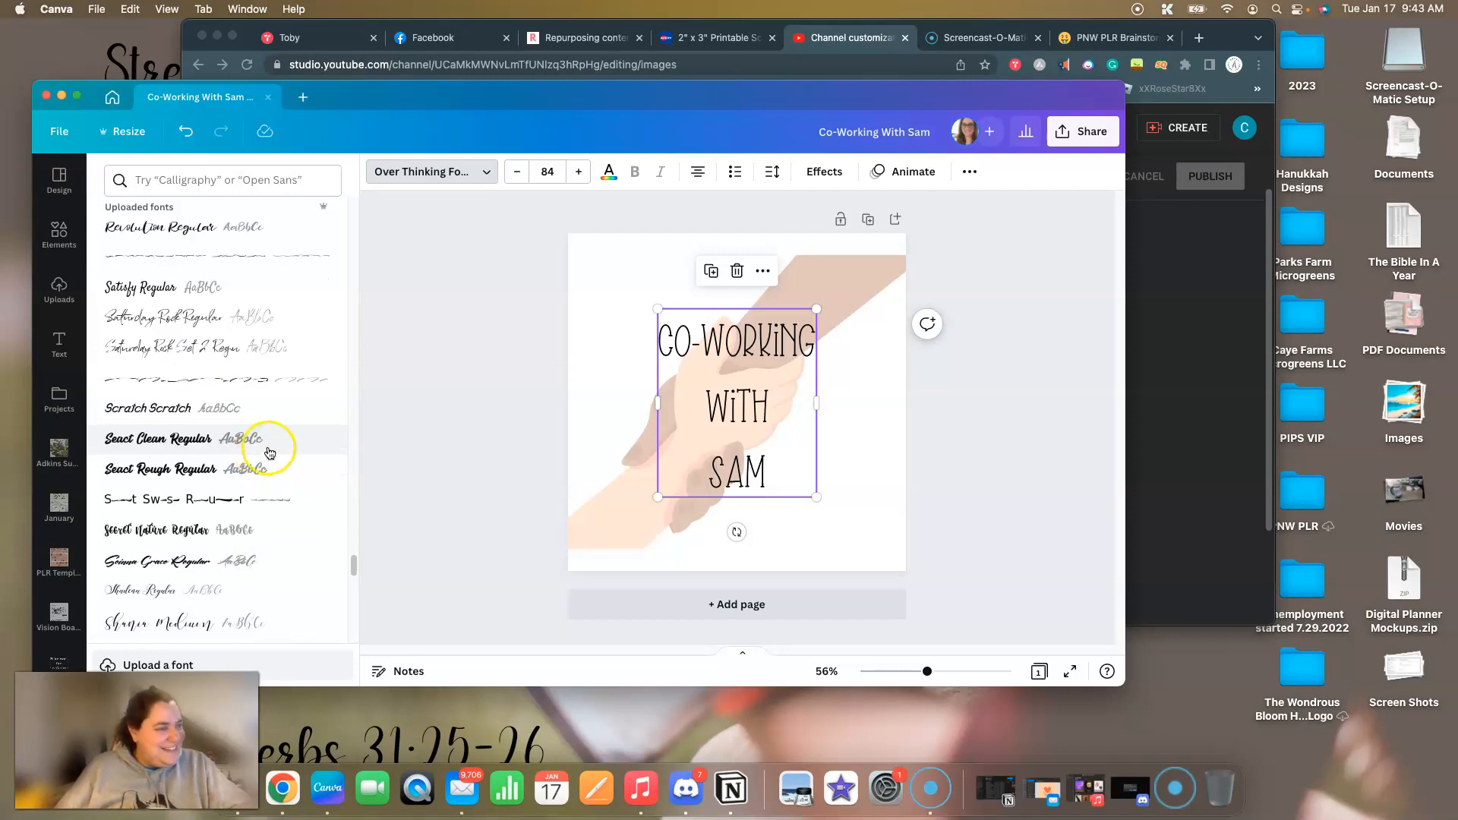
scroll(259, 455, down, 4)
scroll(270, 454, down, 3)
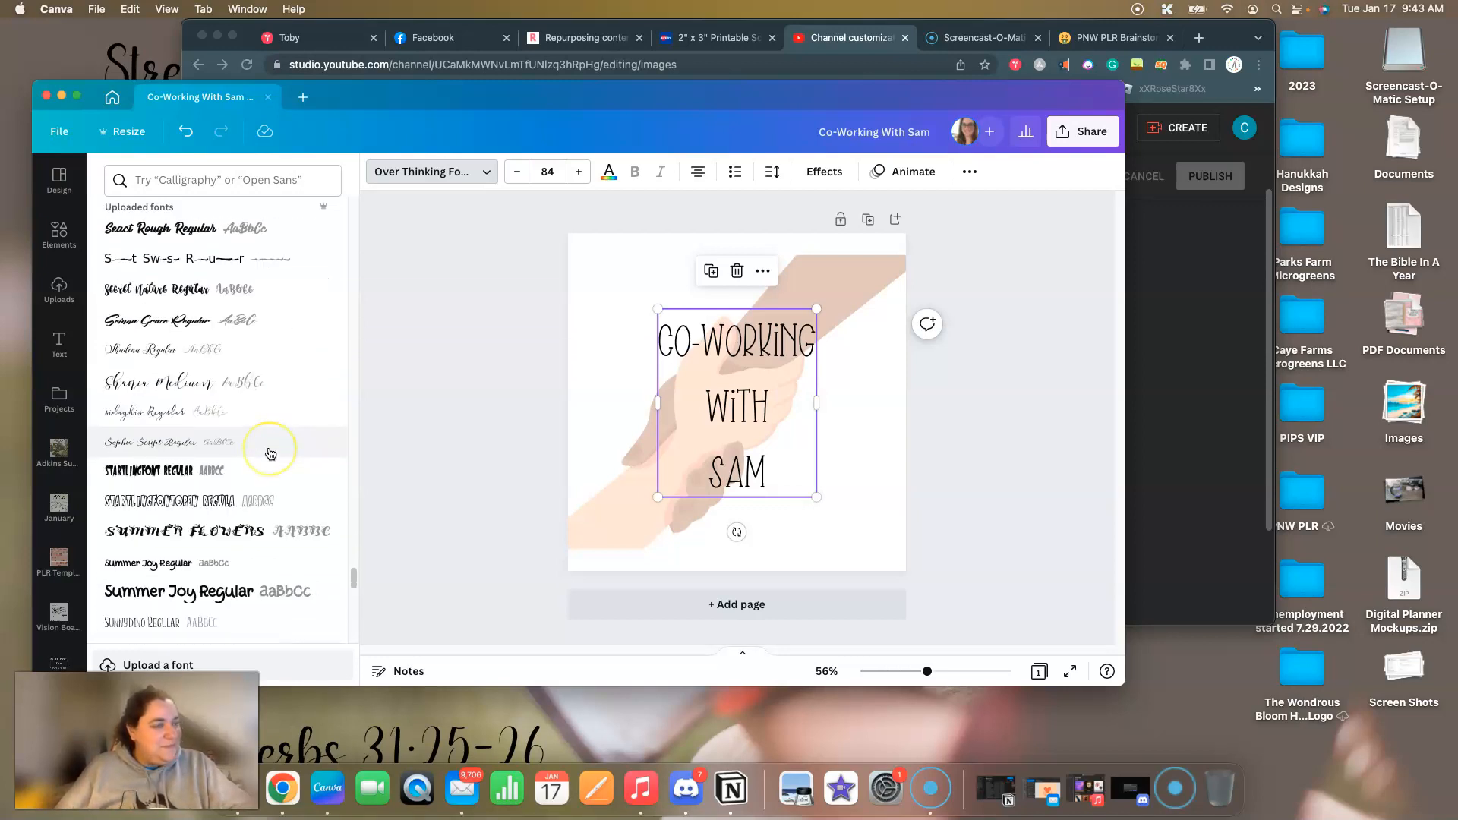
scroll(270, 454, down, 5)
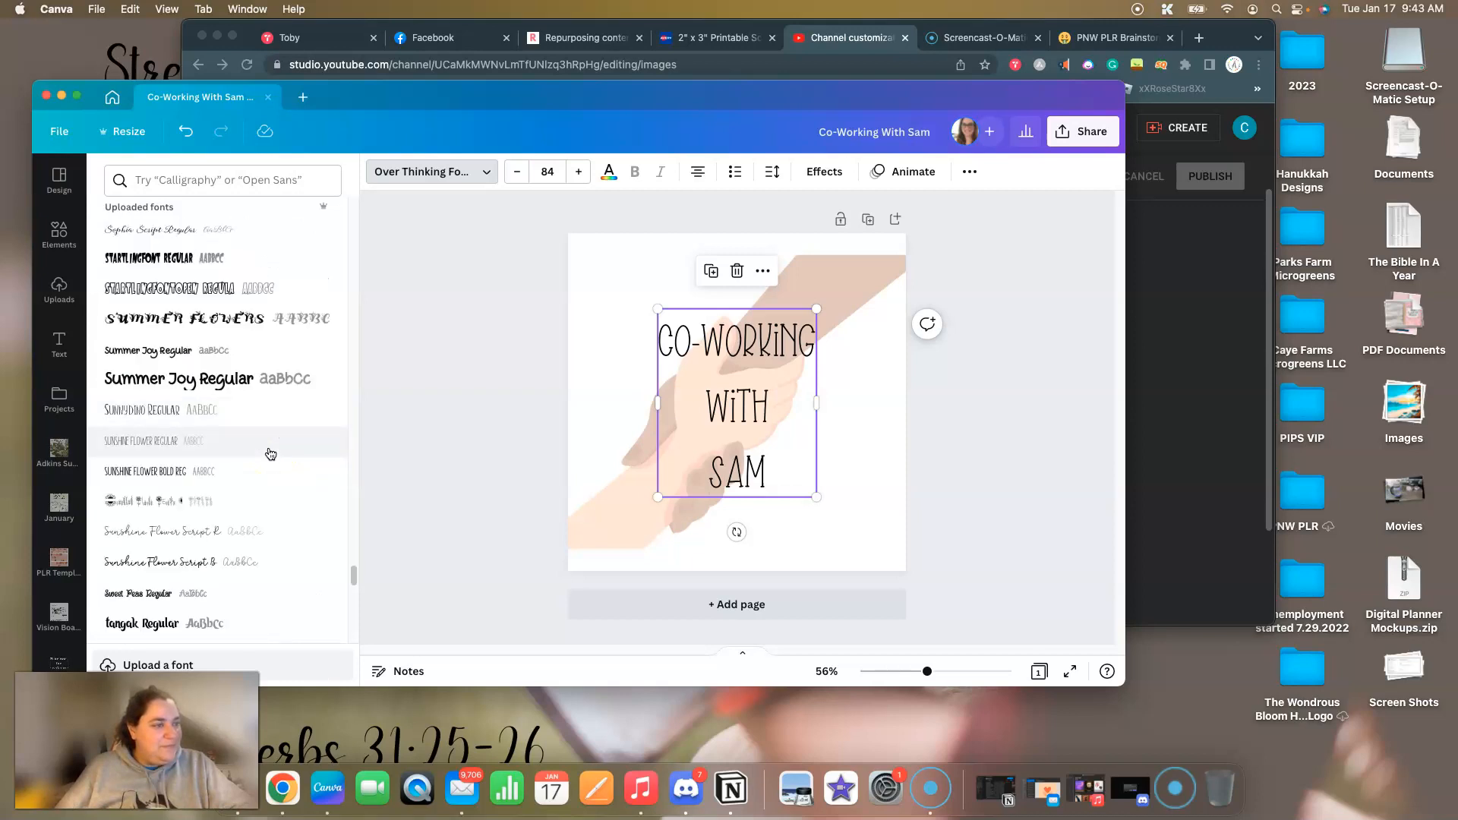
scroll(265, 455, down, 4)
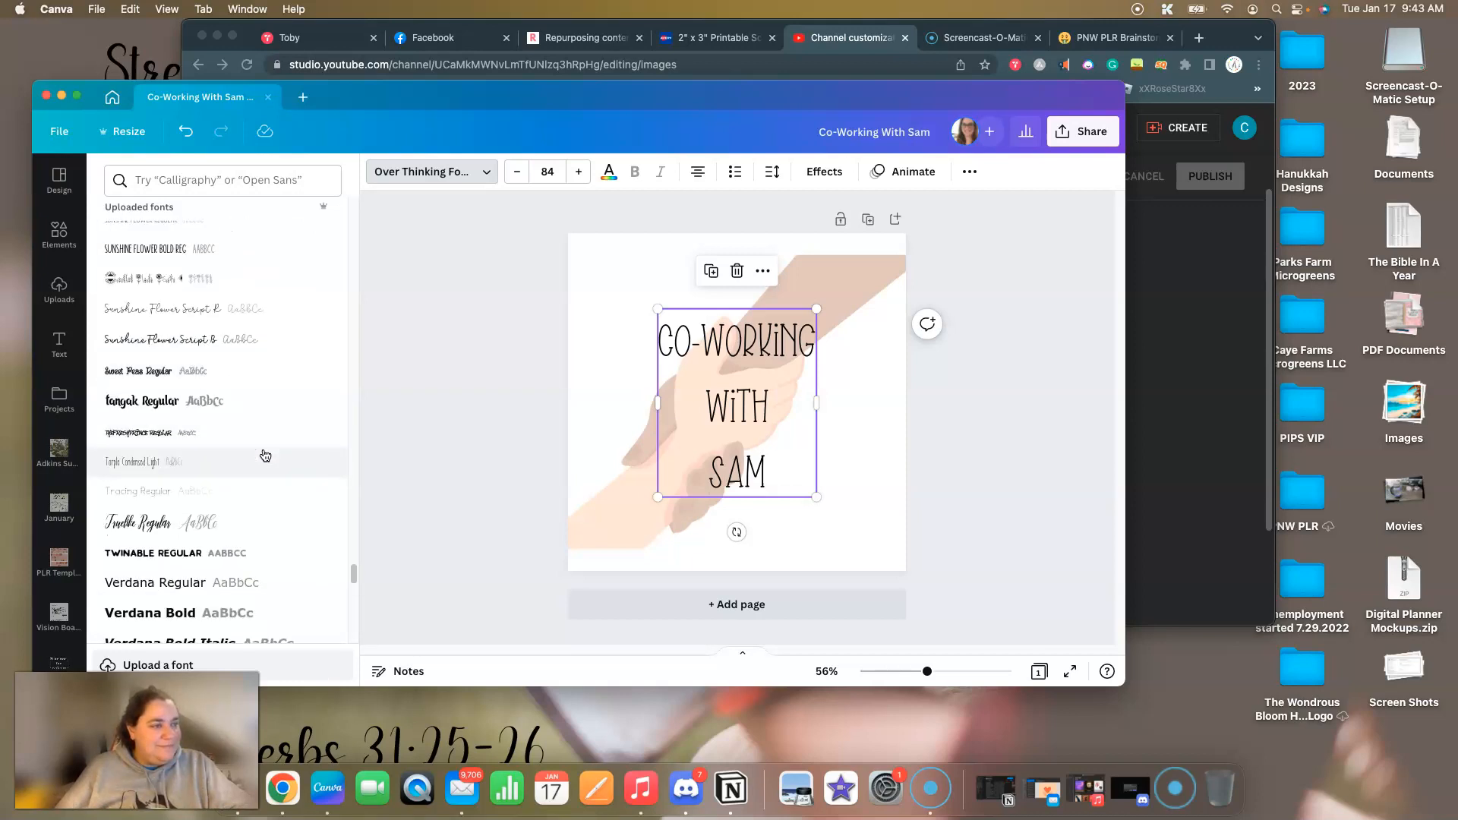
click(478, 427)
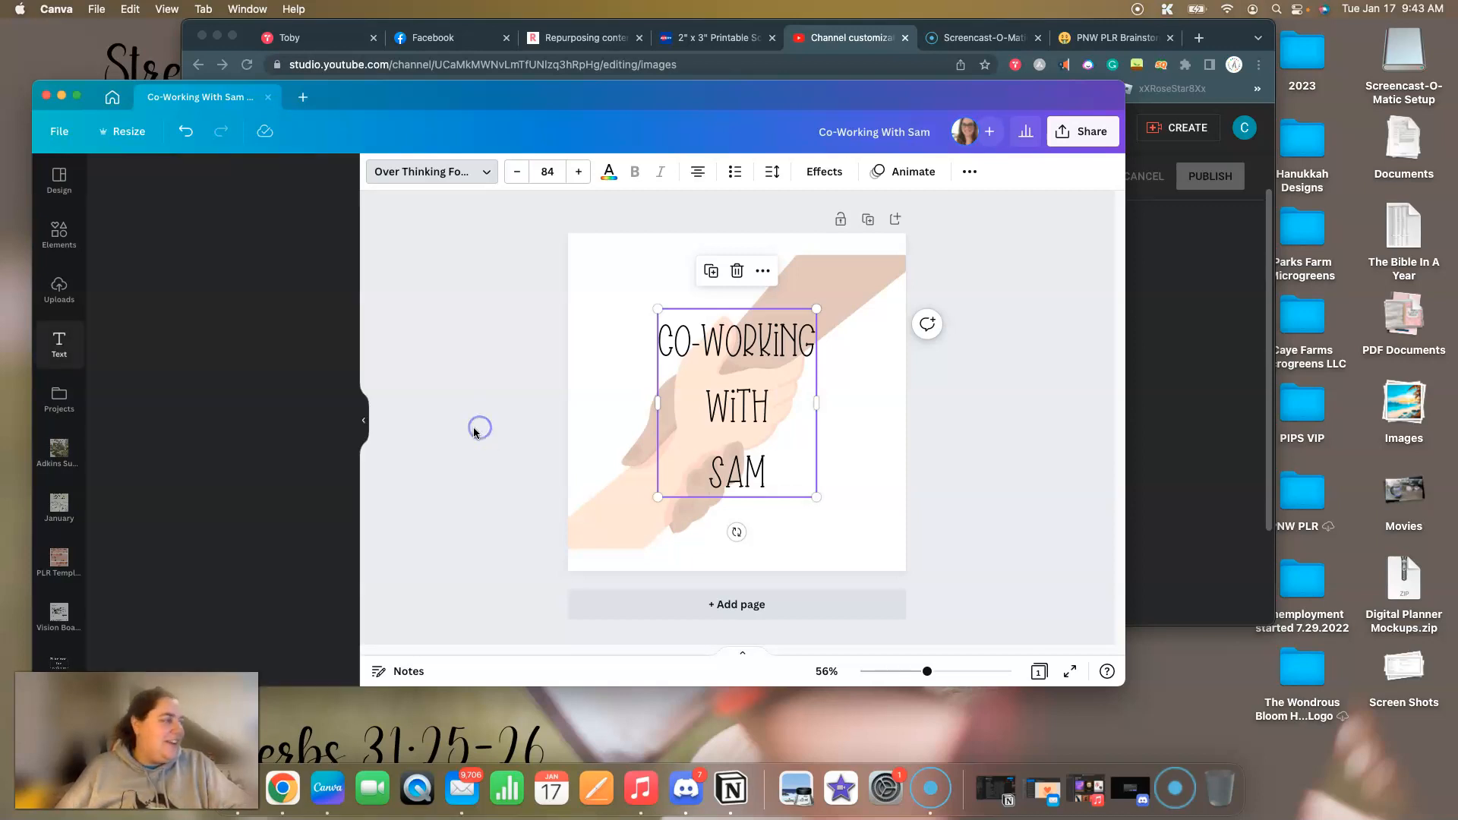
Enlarge the heading text box over the clasped hands to font size 121.
click(673, 327)
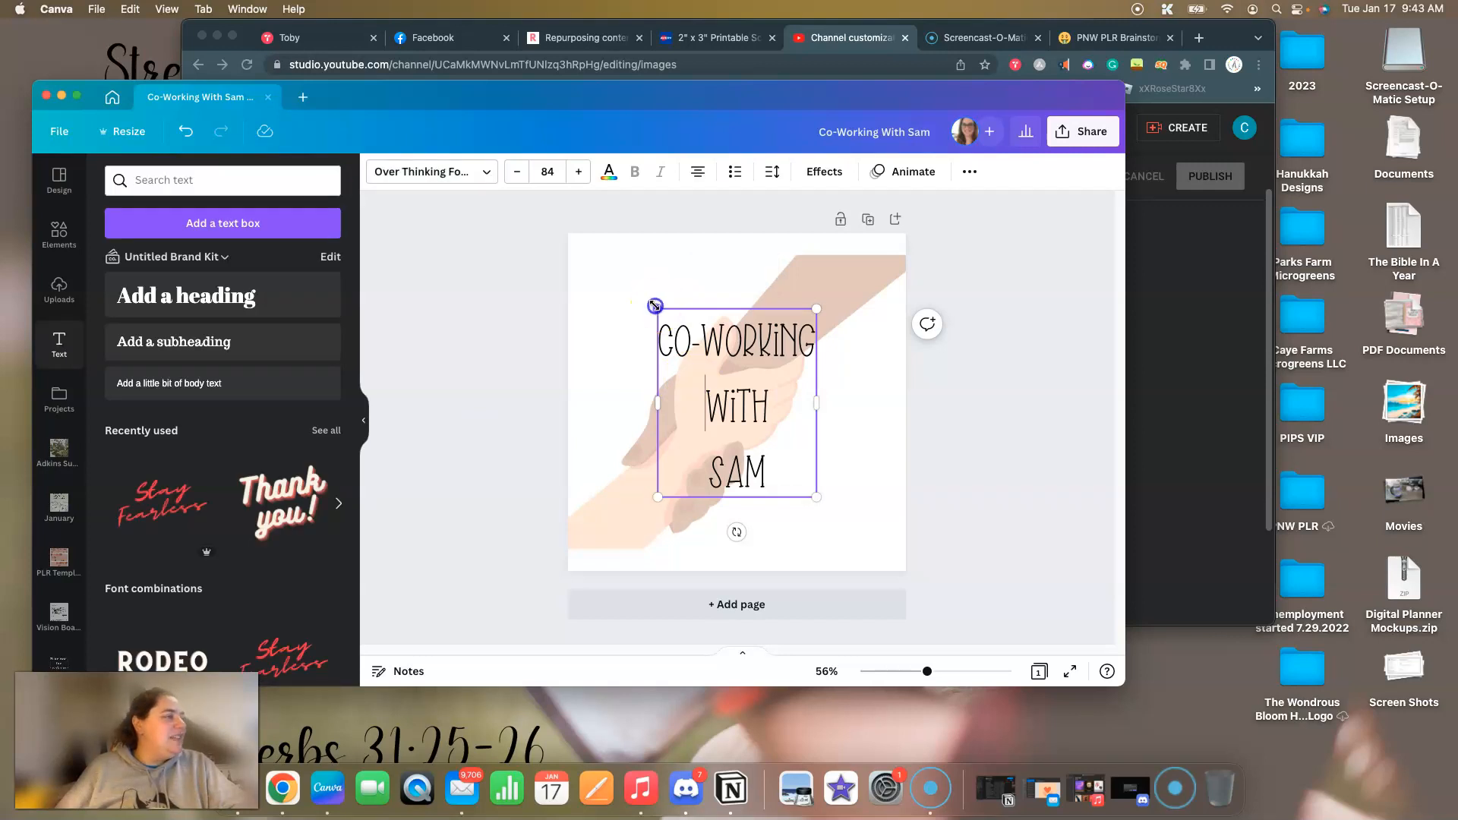
drag(657, 309, 610, 273)
drag(814, 496, 853, 529)
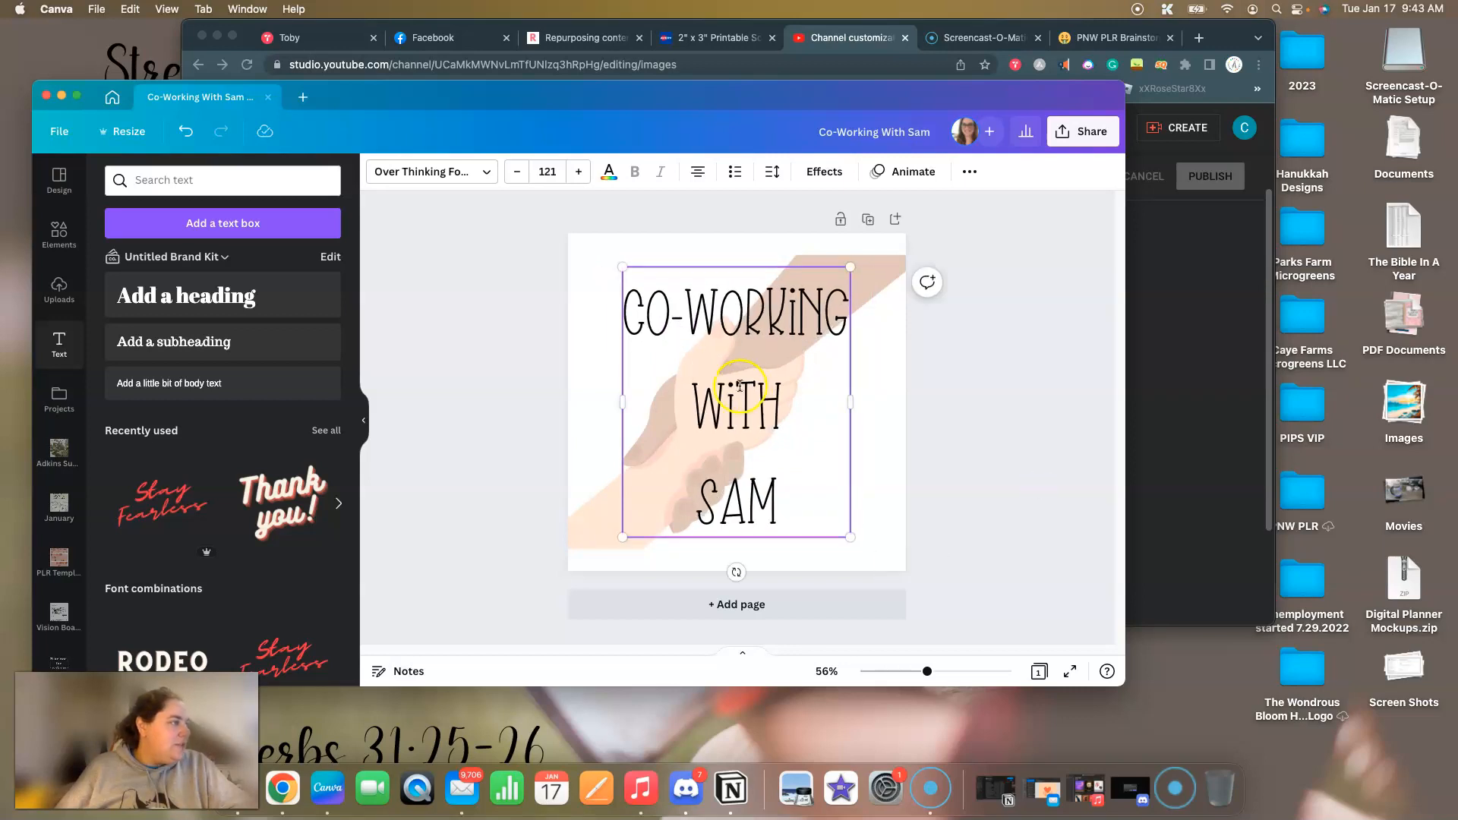
click(1000, 298)
Apply the Splice text effect to the heading and set the effect color to black.
click(710, 374)
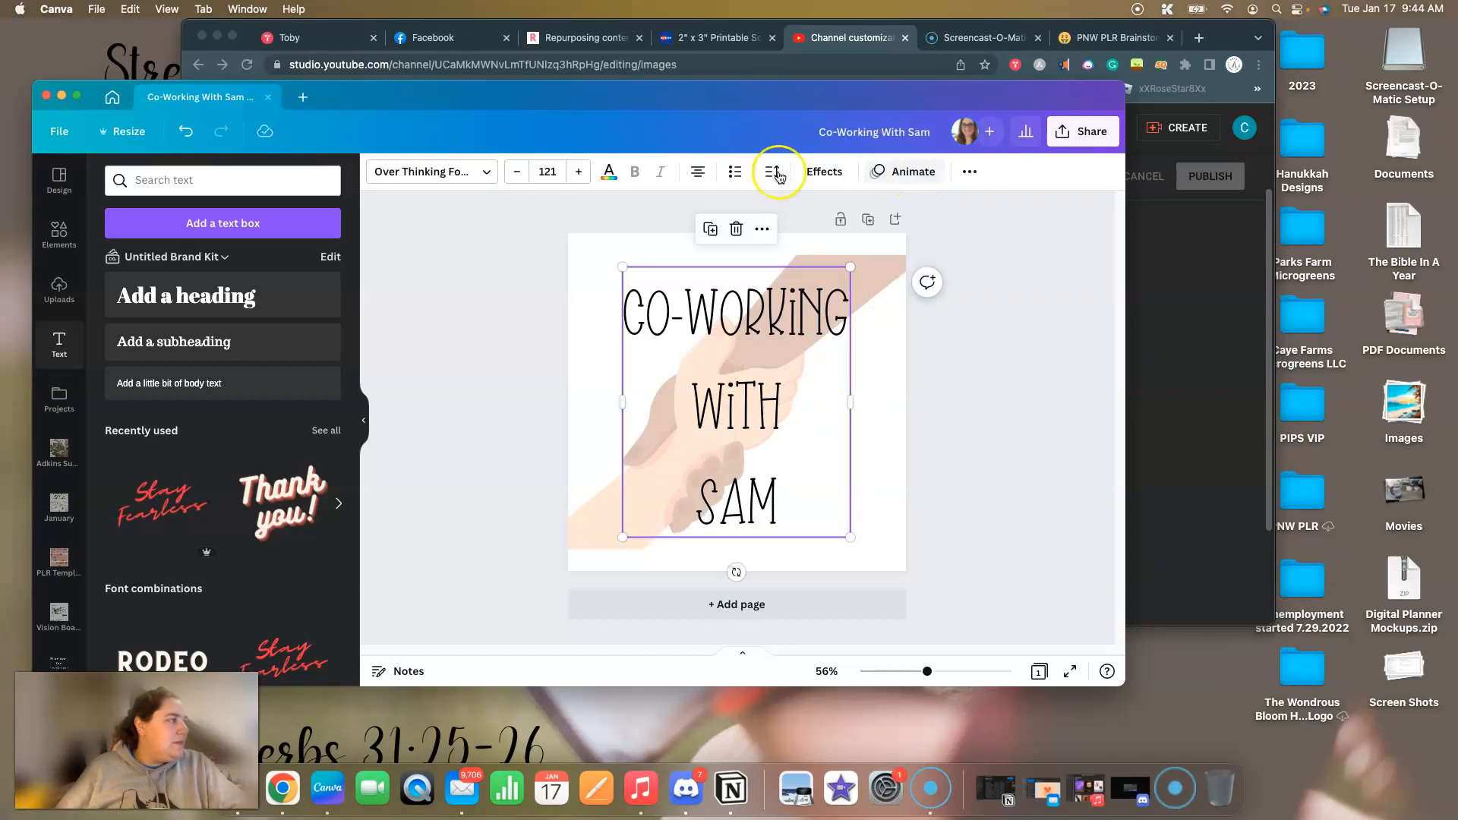
click(824, 172)
click(248, 273)
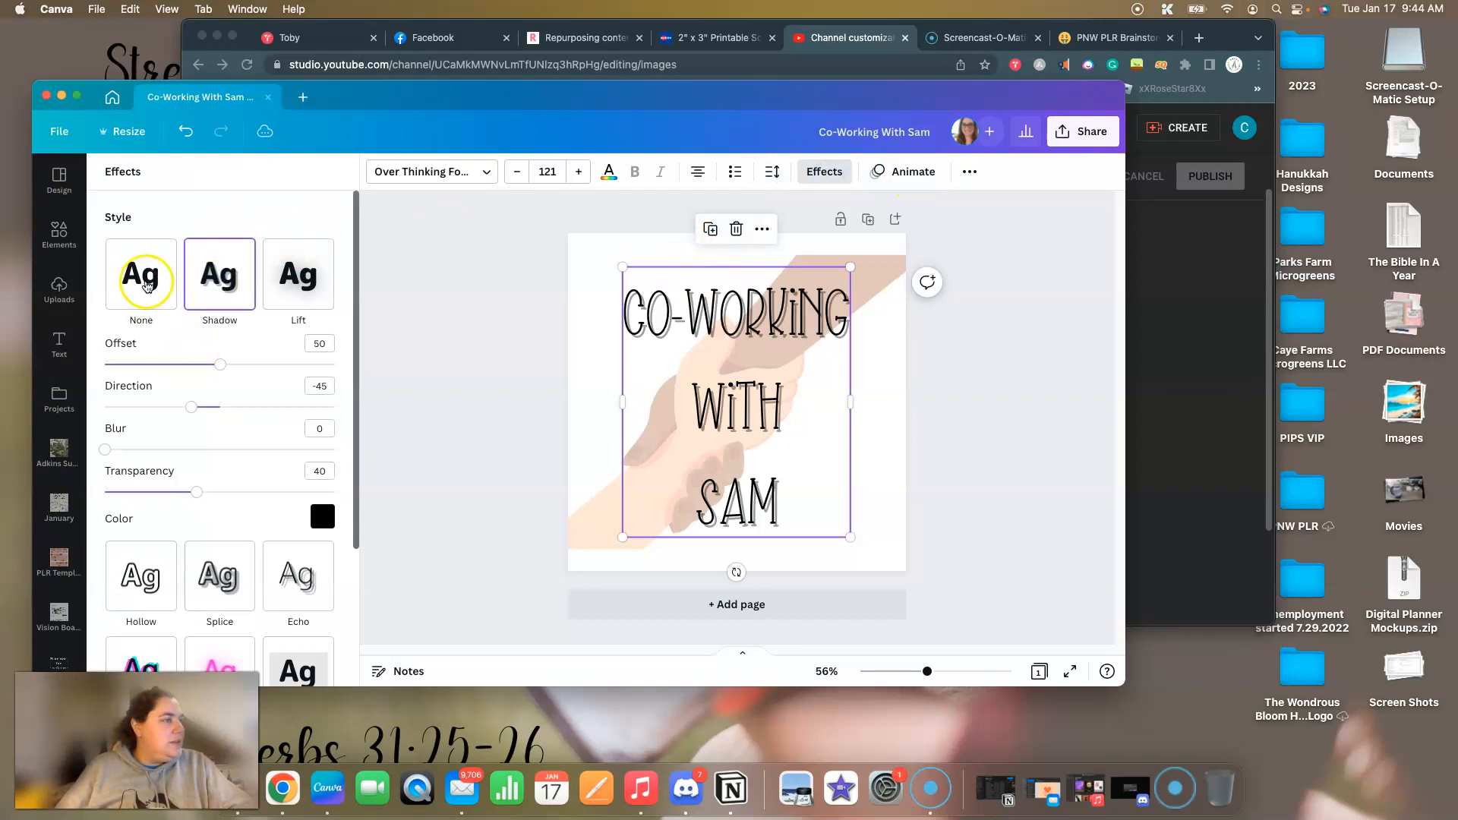
click(147, 285)
click(220, 372)
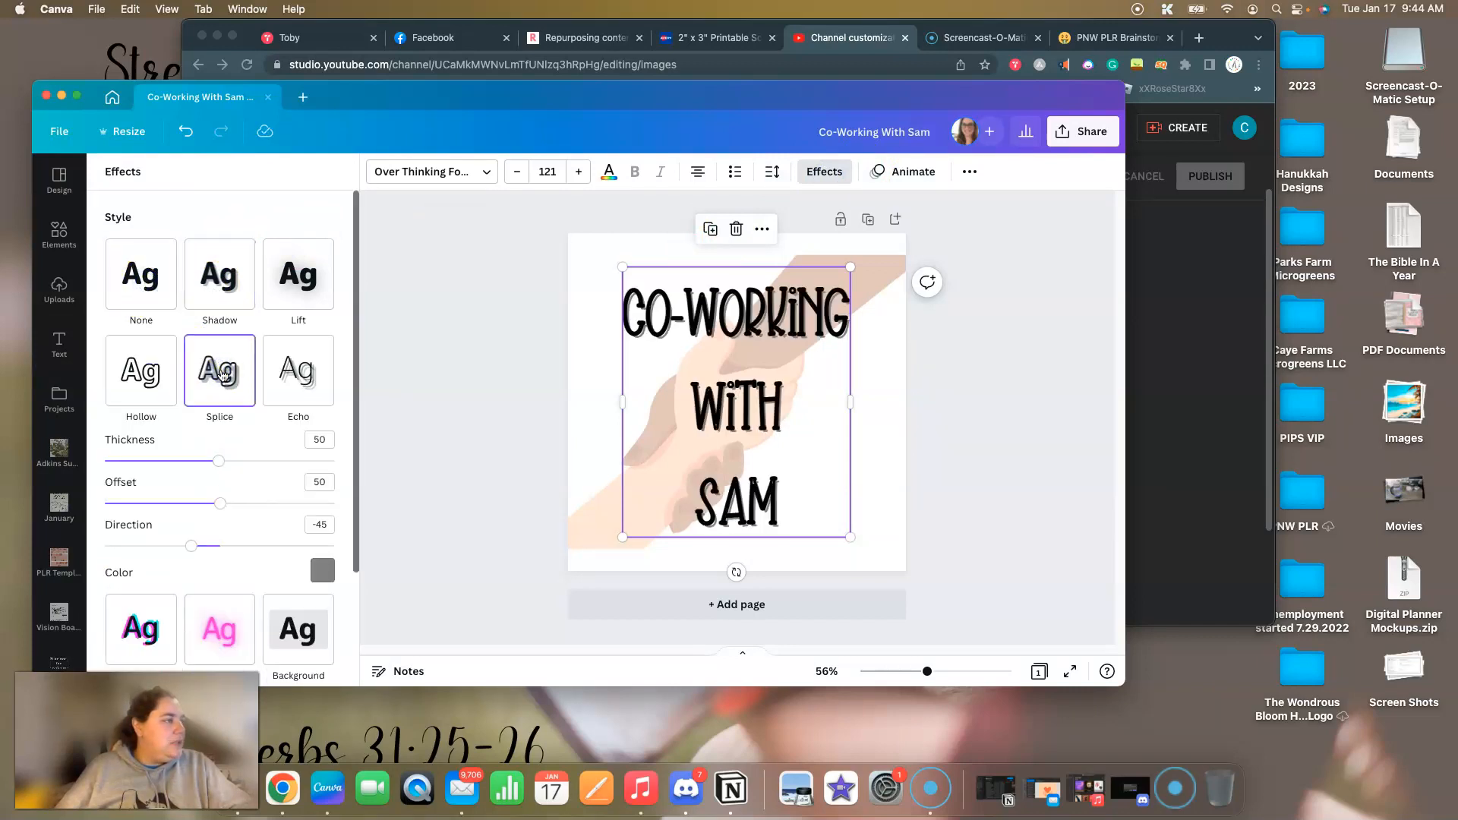
click(323, 571)
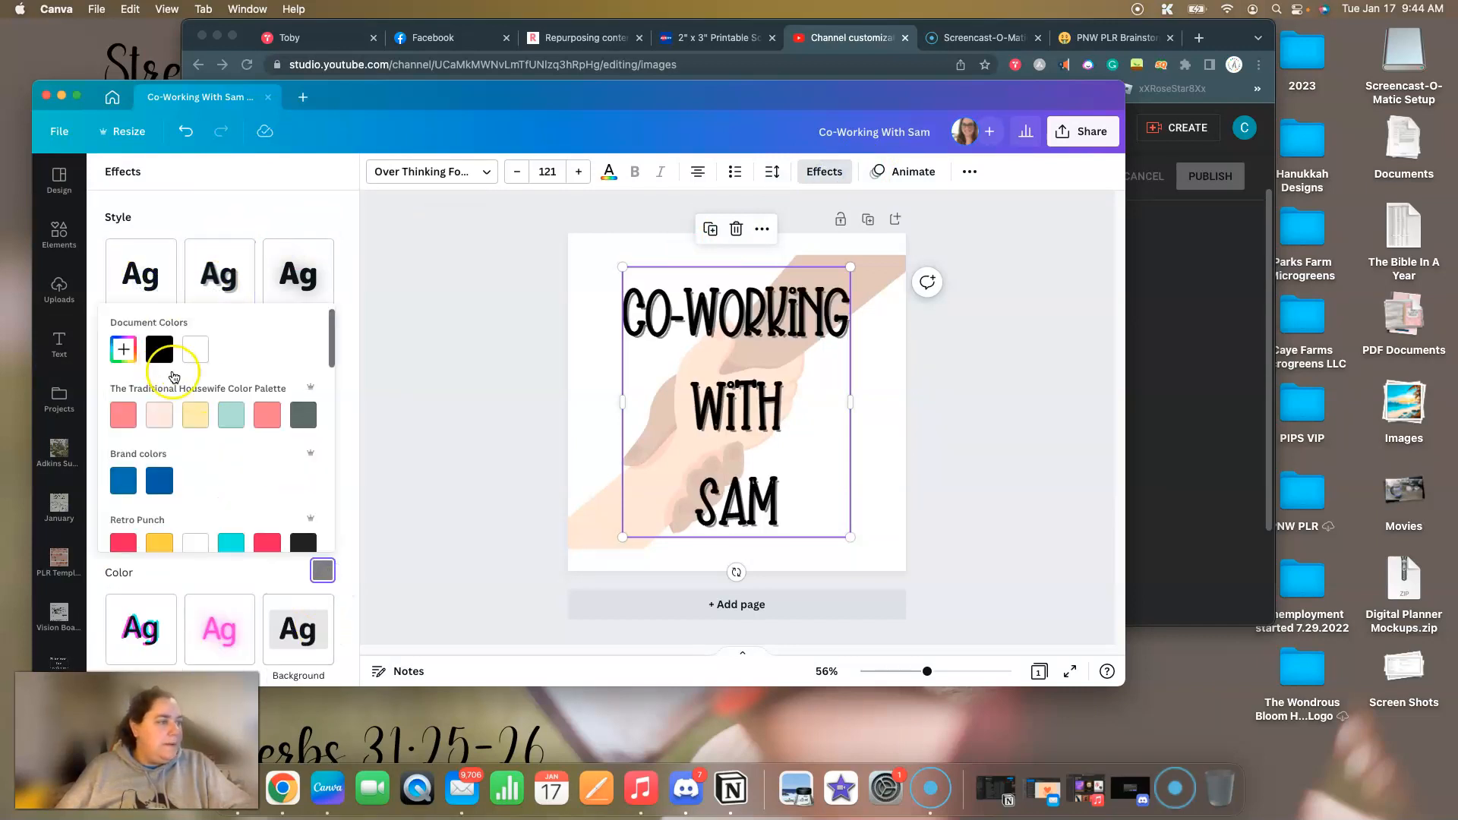
click(161, 352)
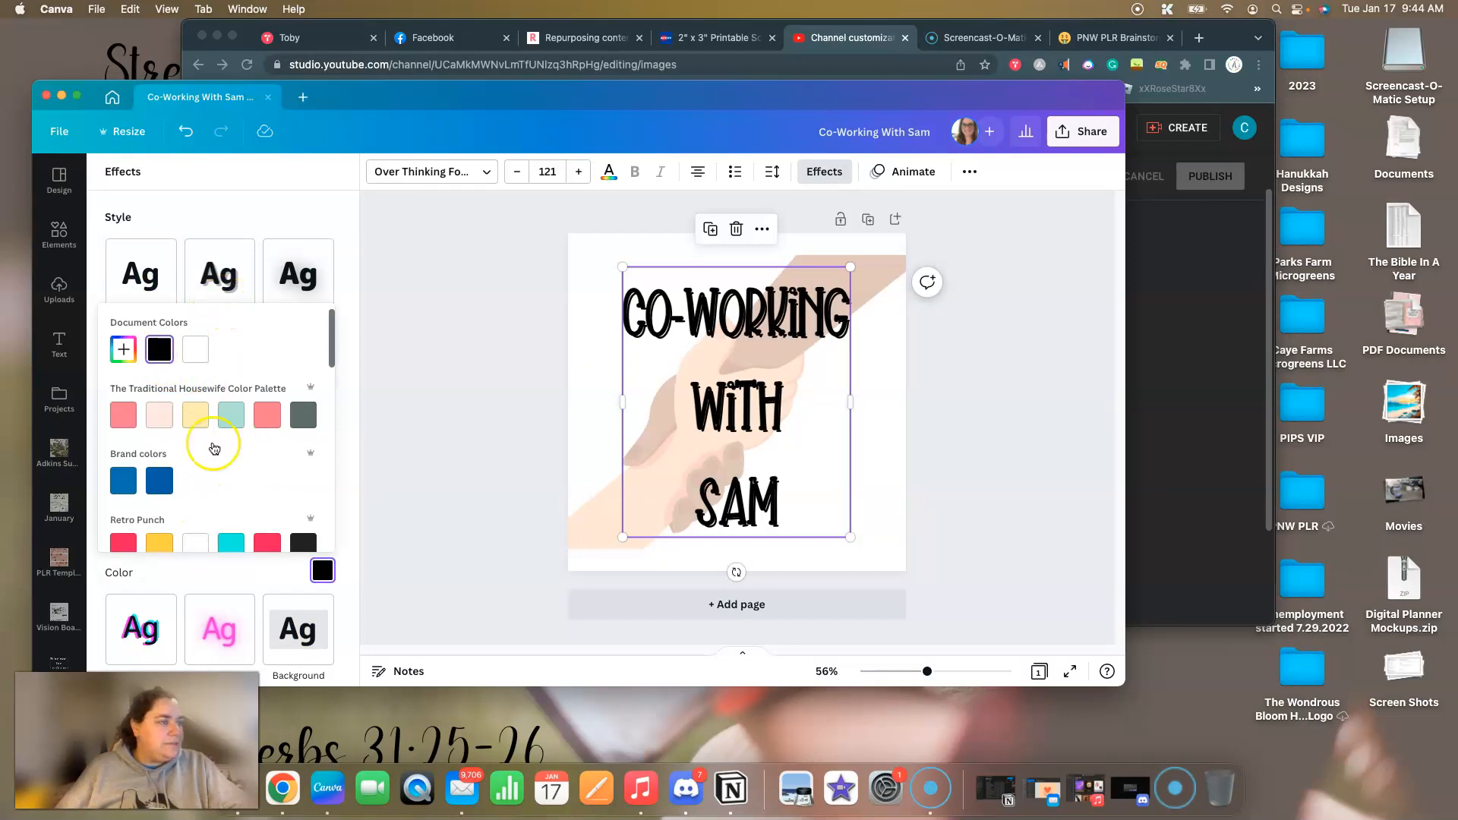
click(338, 281)
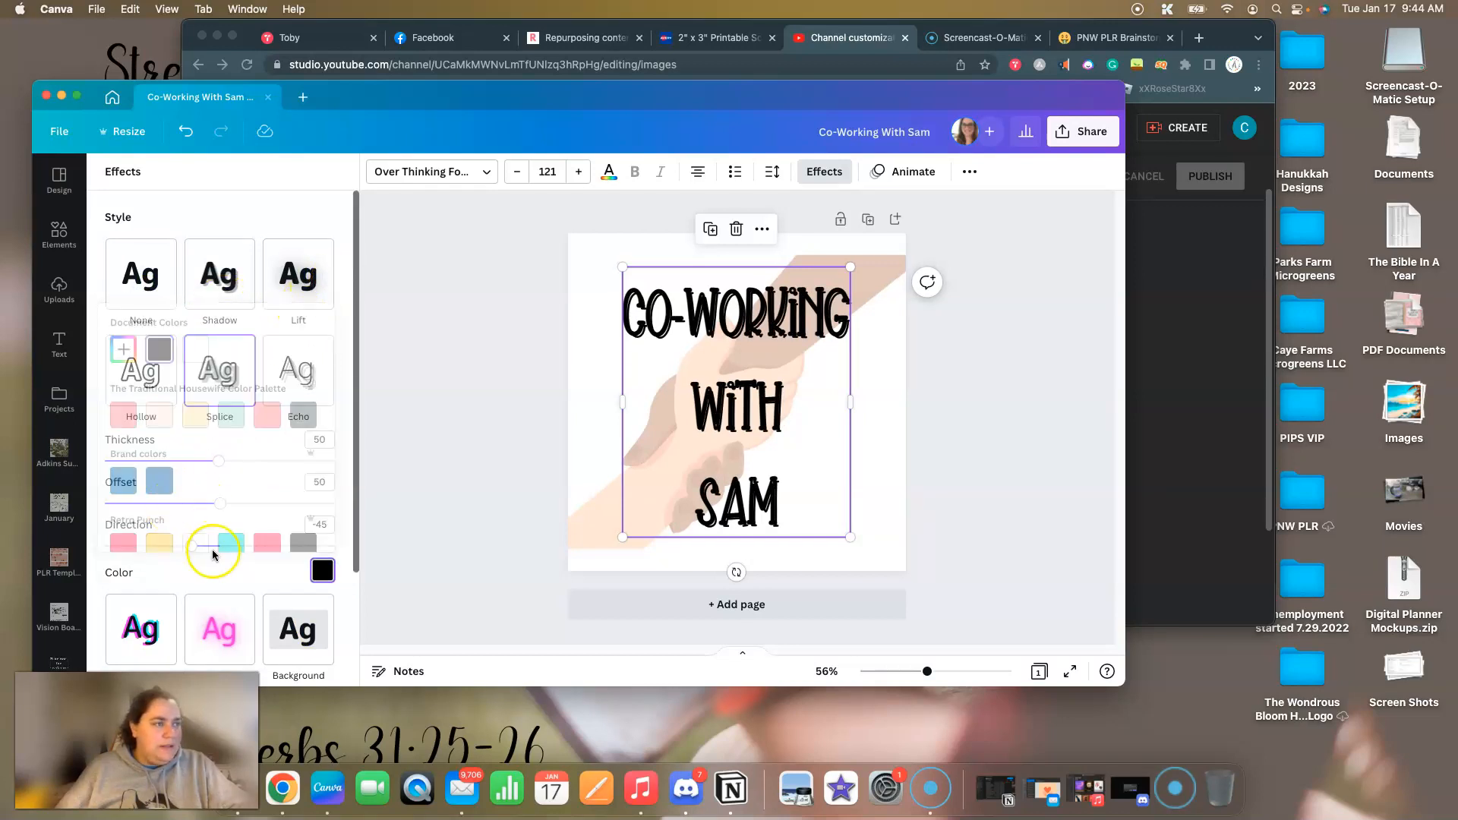
Set the heading's Splice effect to direction 0, offset 0 and thickness 50.
drag(192, 546, 213, 548)
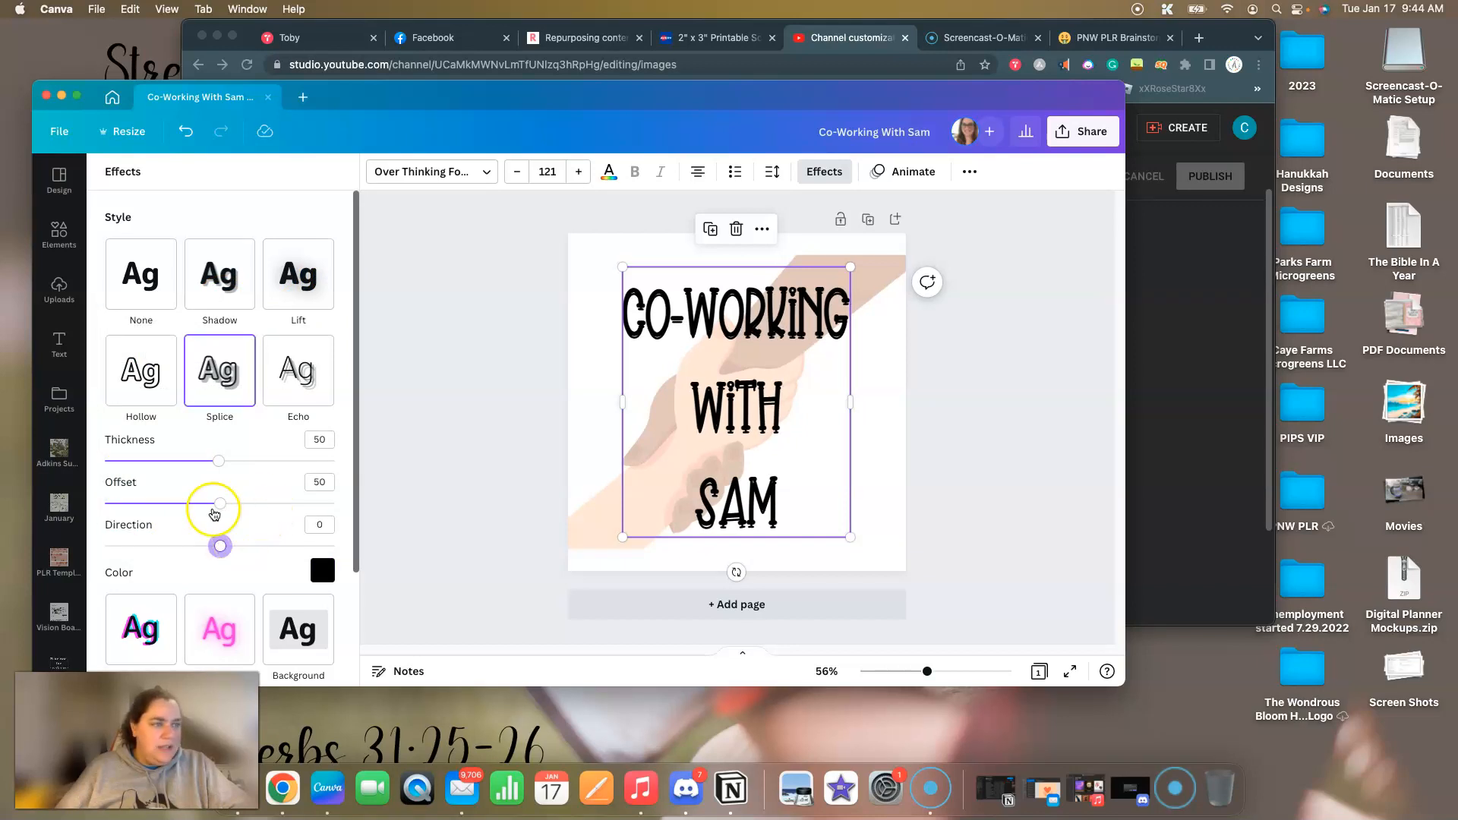
drag(219, 503, 108, 504)
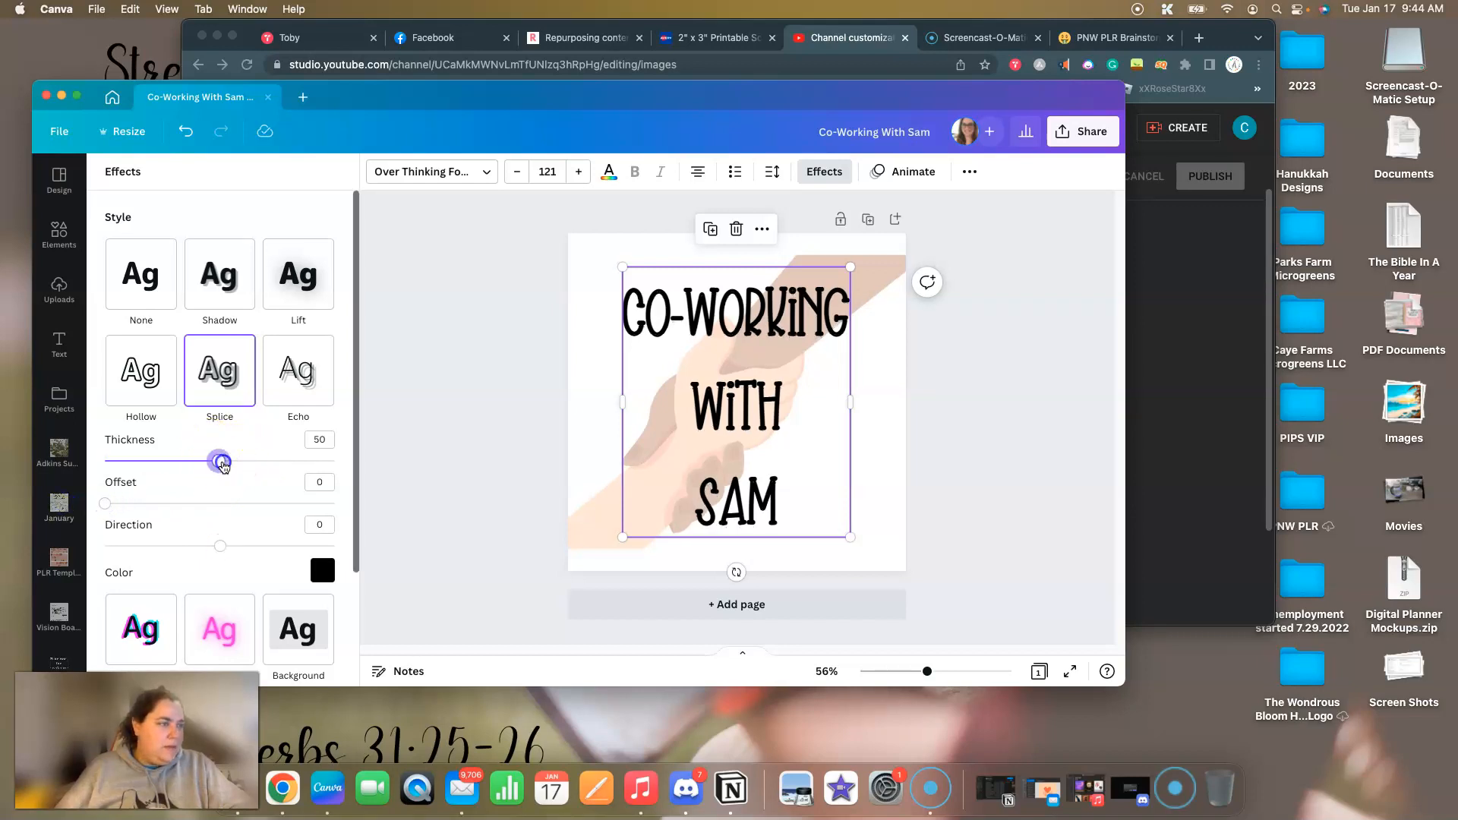
mouse_move(224, 465)
mouse_down()
mouse_move(346, 461)
mouse_move(127, 465)
mouse_move(218, 464)
mouse_up()
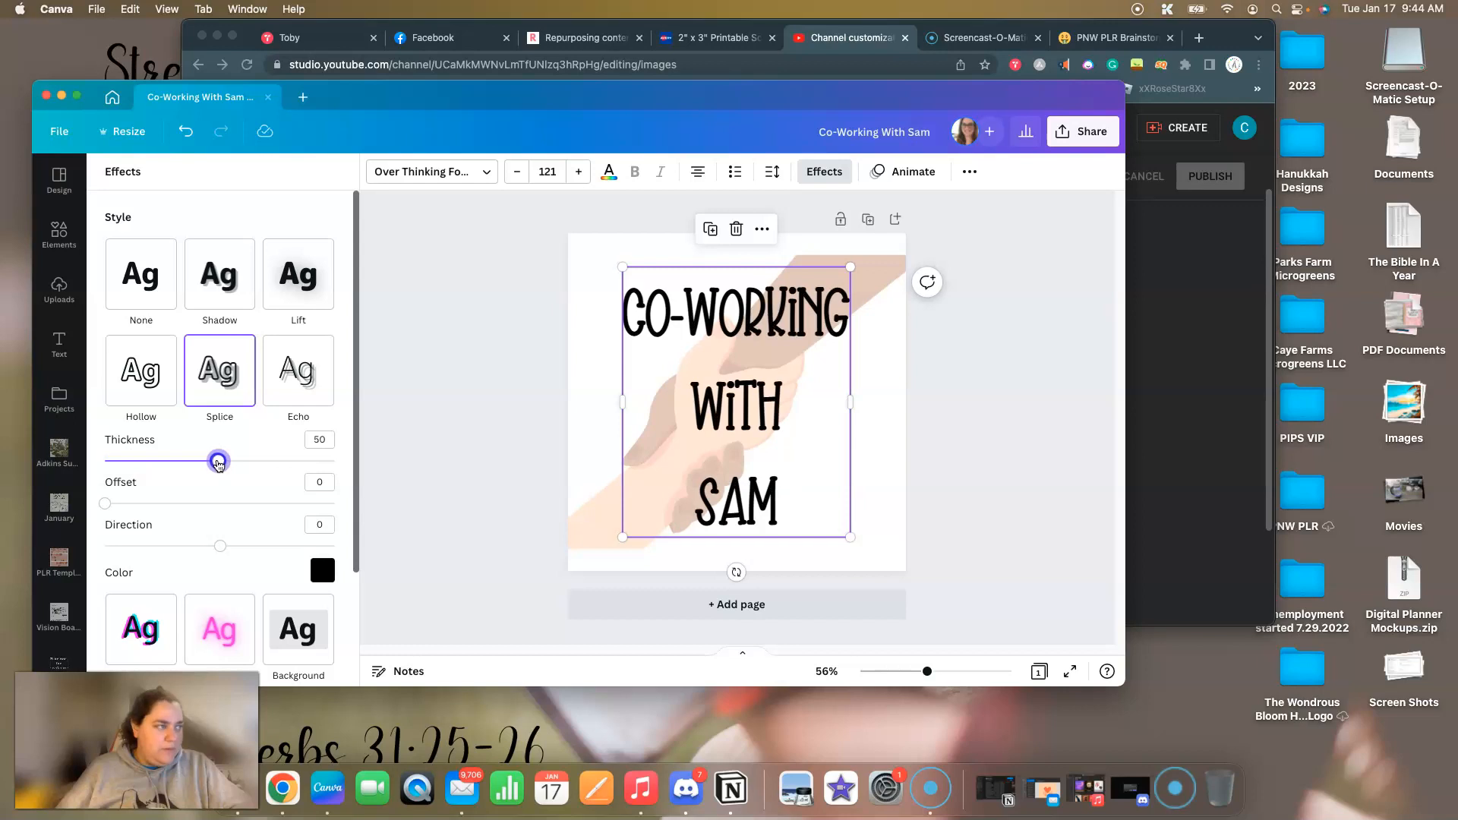
click(429, 451)
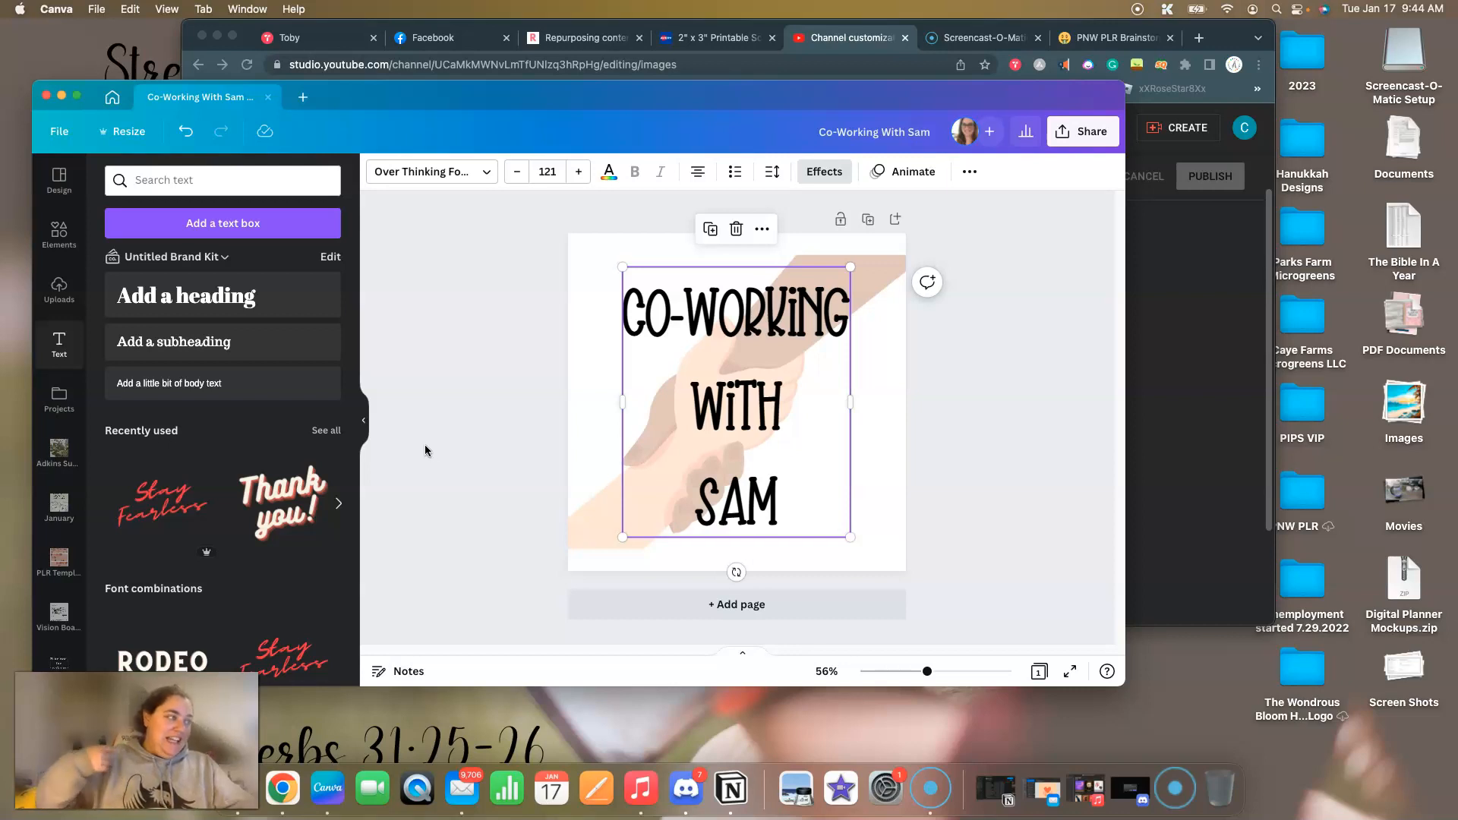
click(466, 420)
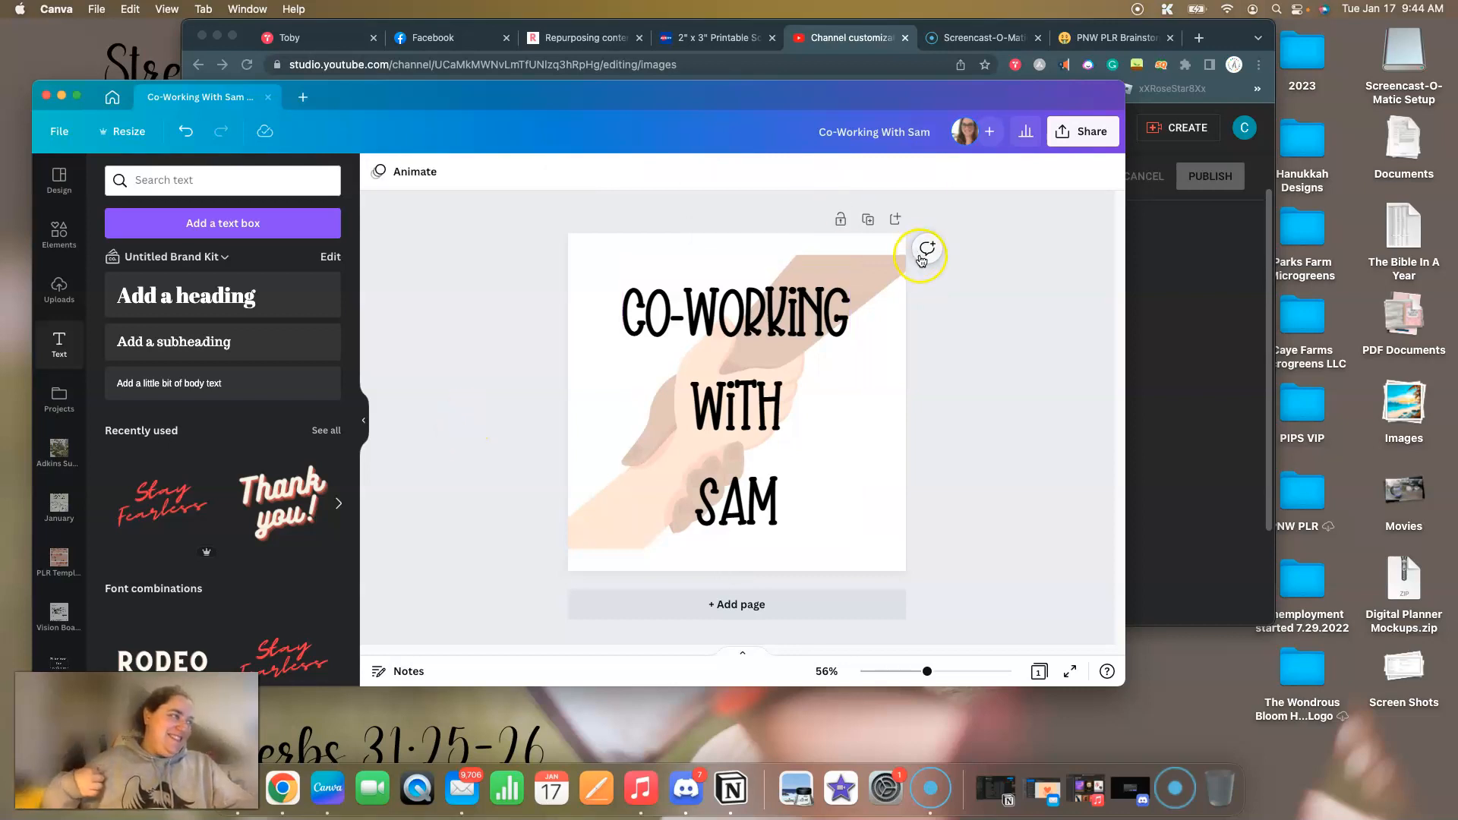
Append "Youtube Logo" to the design's title.
click(938, 152)
text(Youtube)
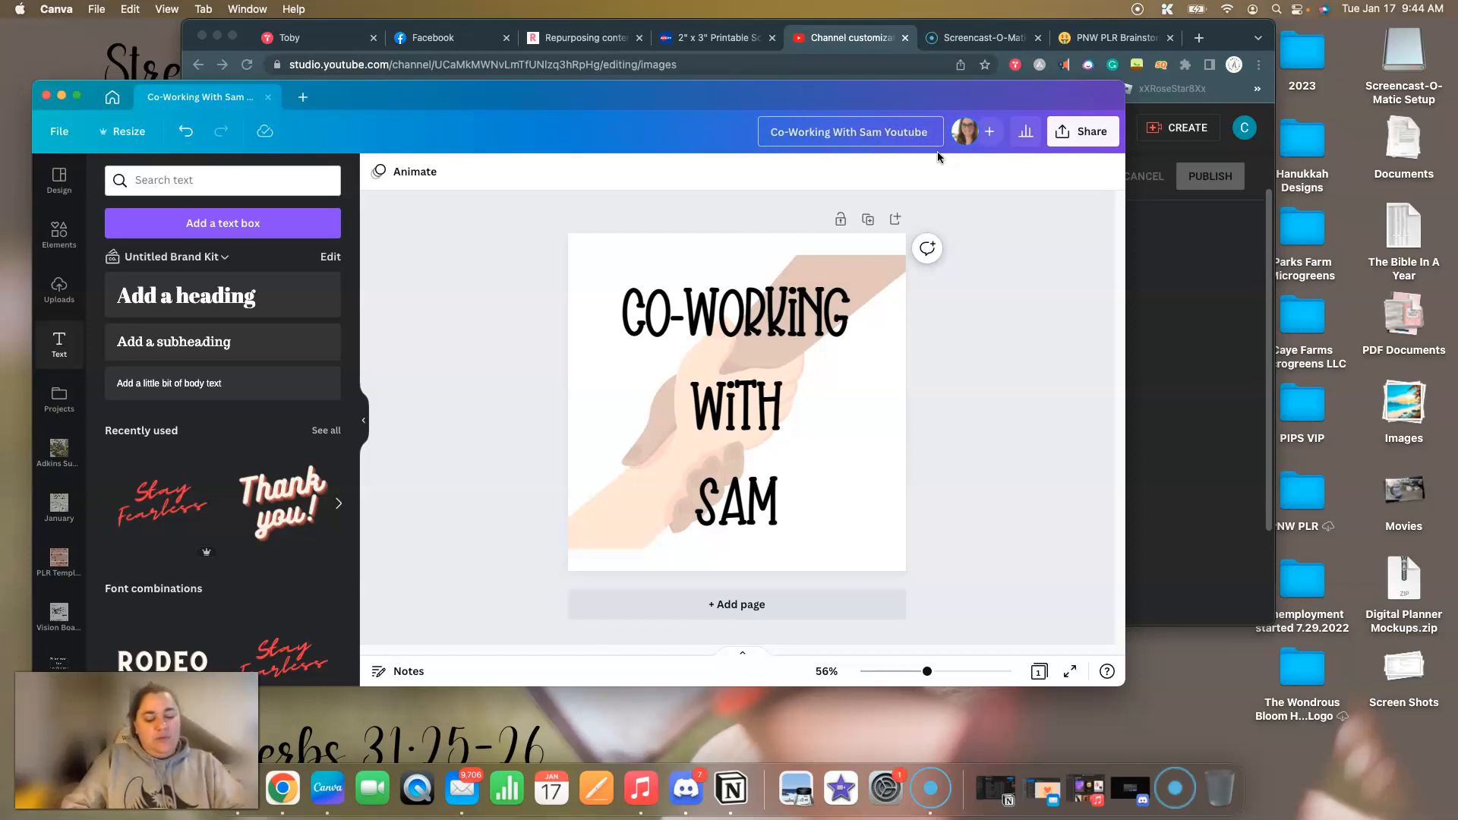
text( Logo)
key(Return)
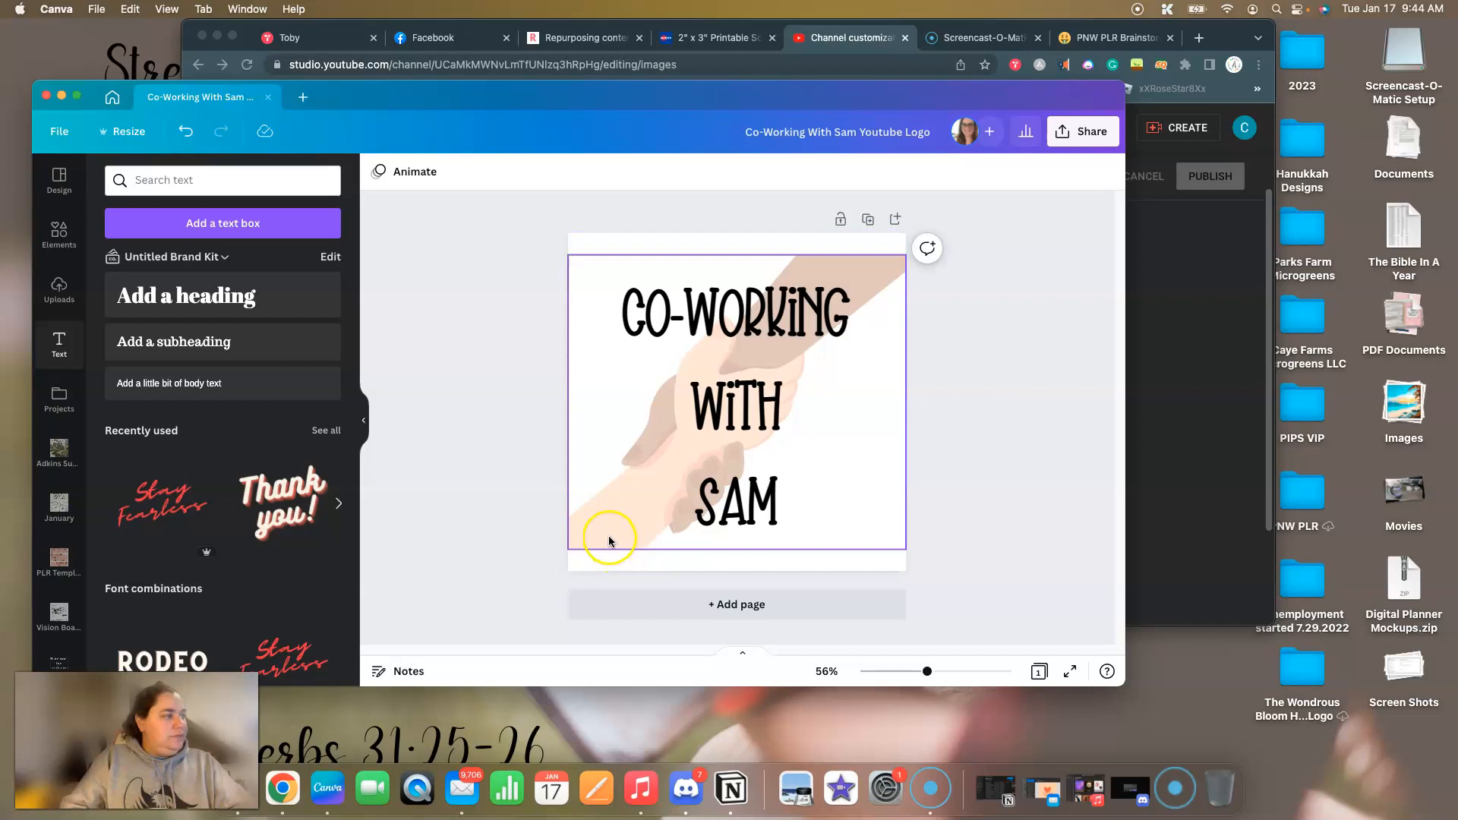
Stretch the clasped-hands image up and down so it fills the full height of the page.
click(610, 539)
drag(730, 555, 730, 571)
drag(740, 256, 740, 234)
click(426, 372)
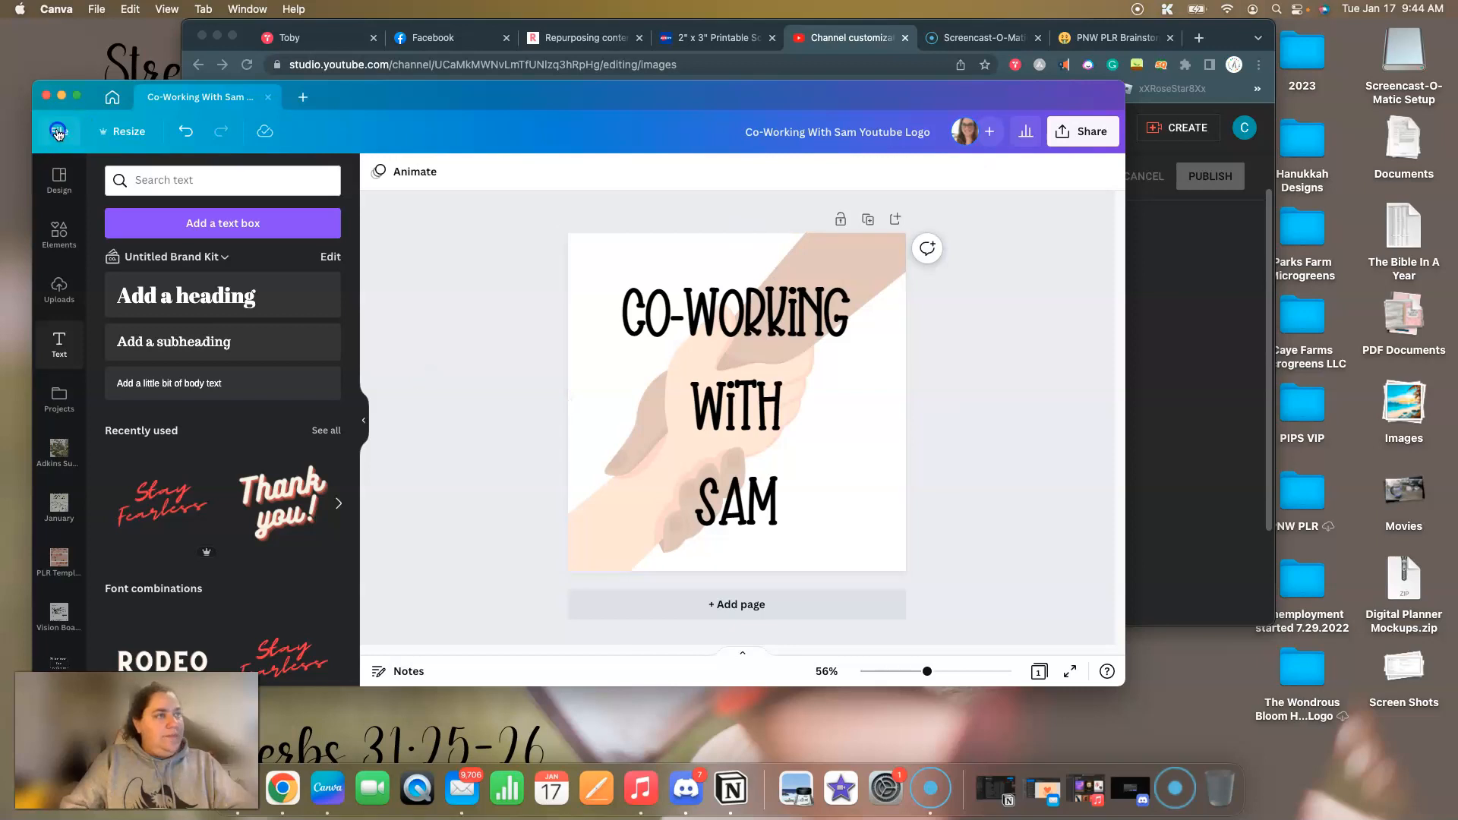
Save the logo design and download it as a PNG at its original size.
click(58, 131)
click(102, 364)
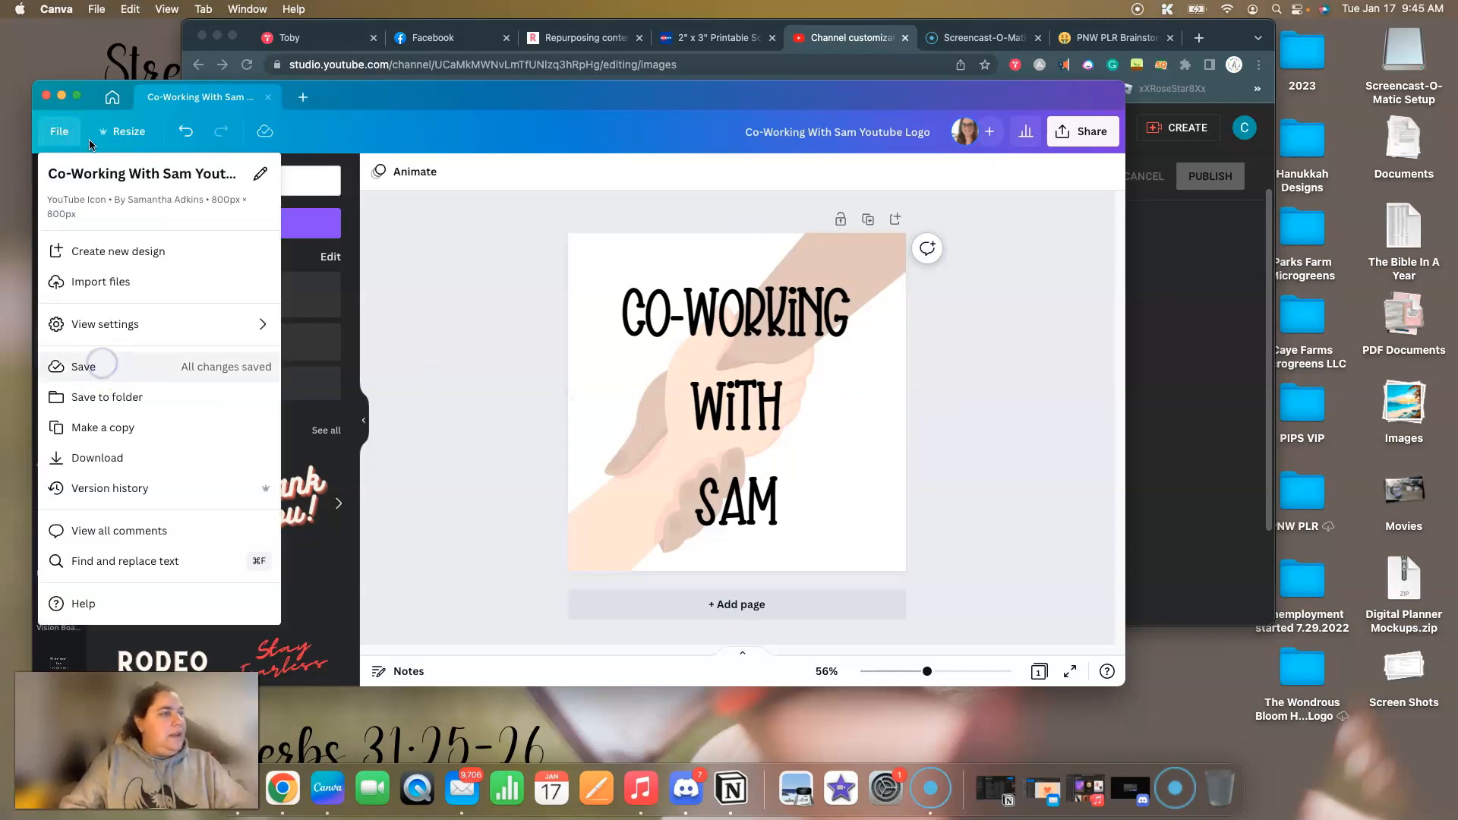
click(59, 131)
click(112, 458)
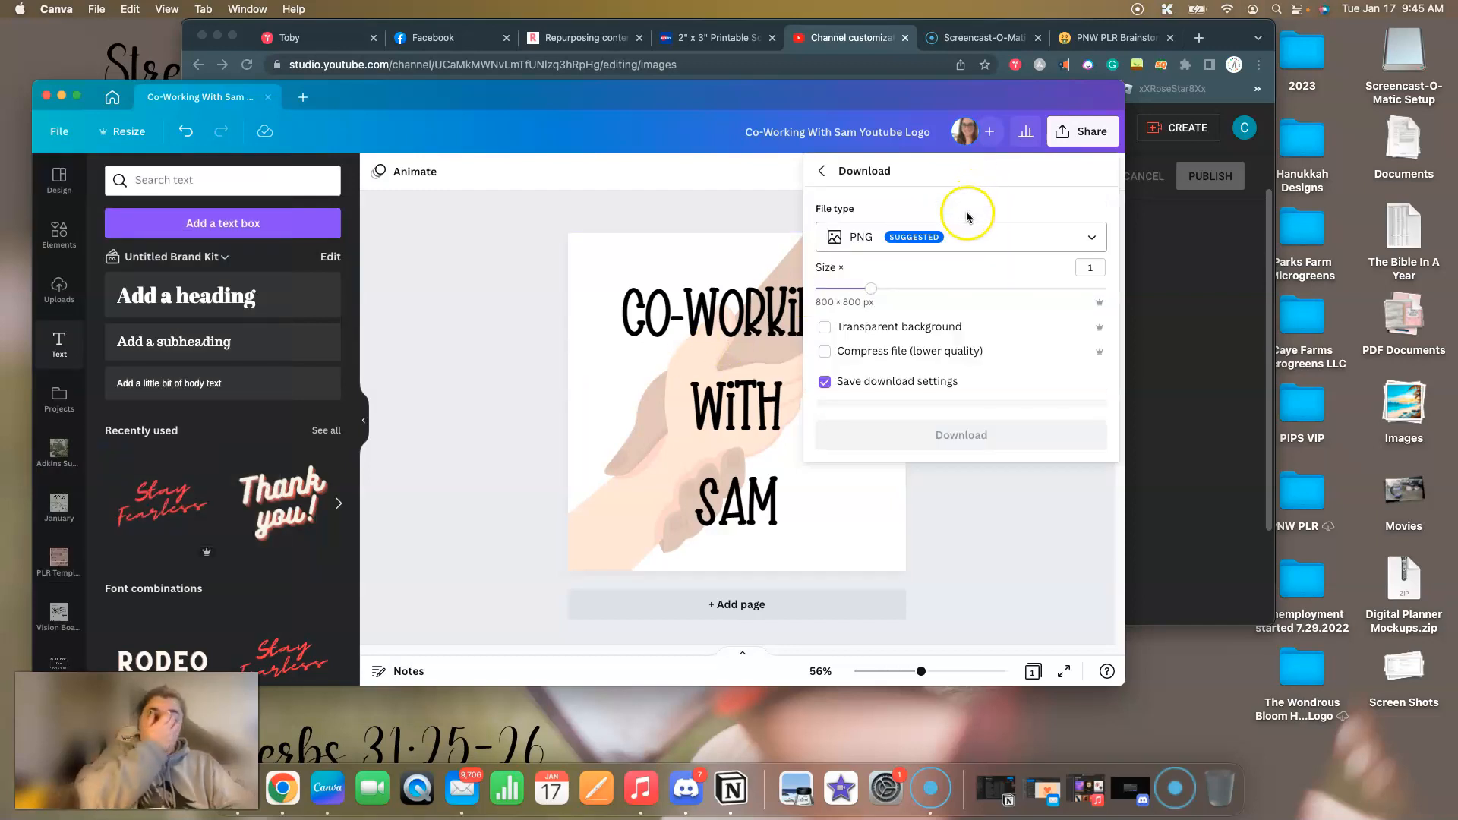
click(1183, 319)
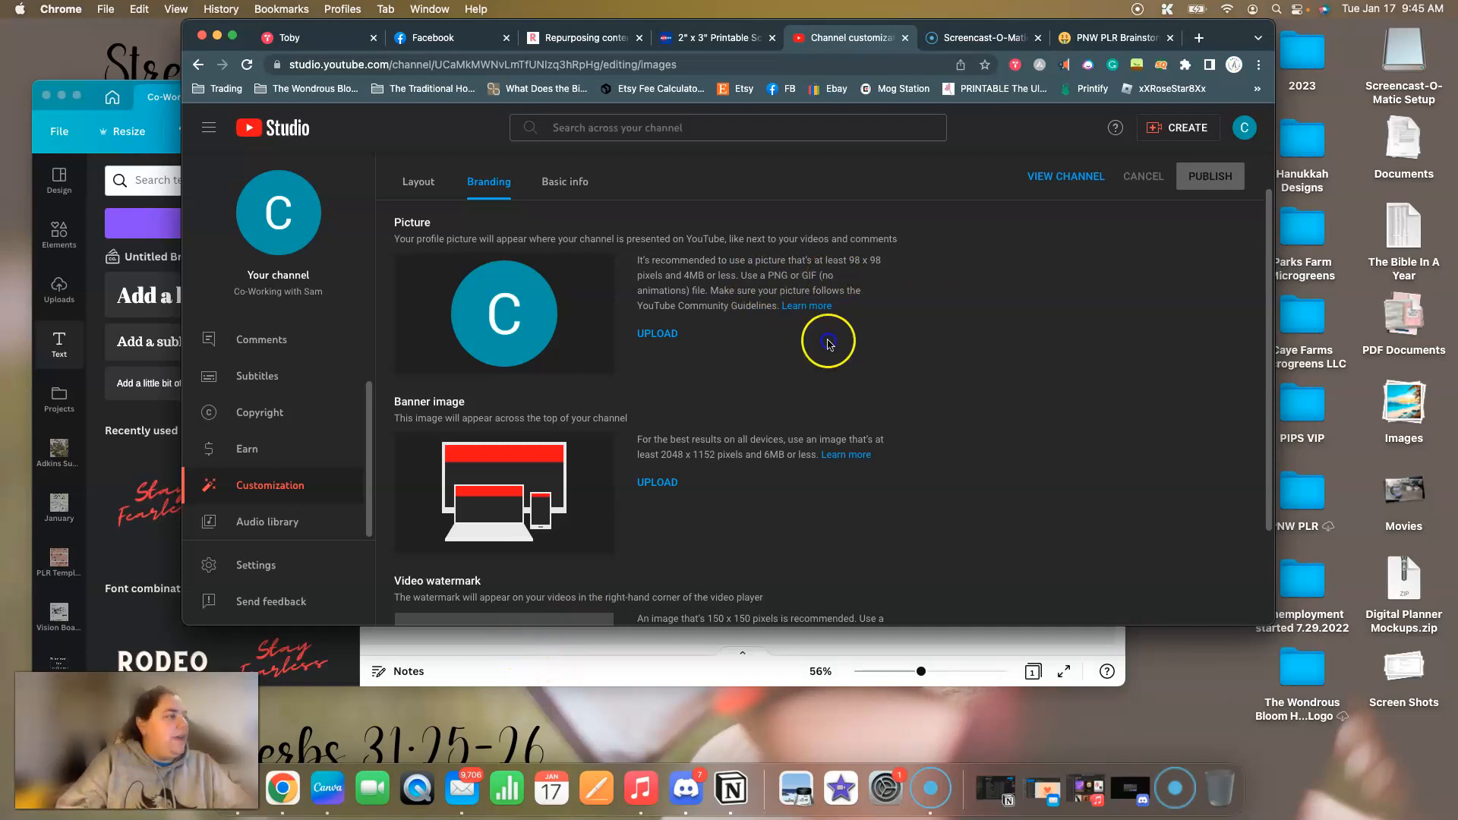
key(super+Tab)
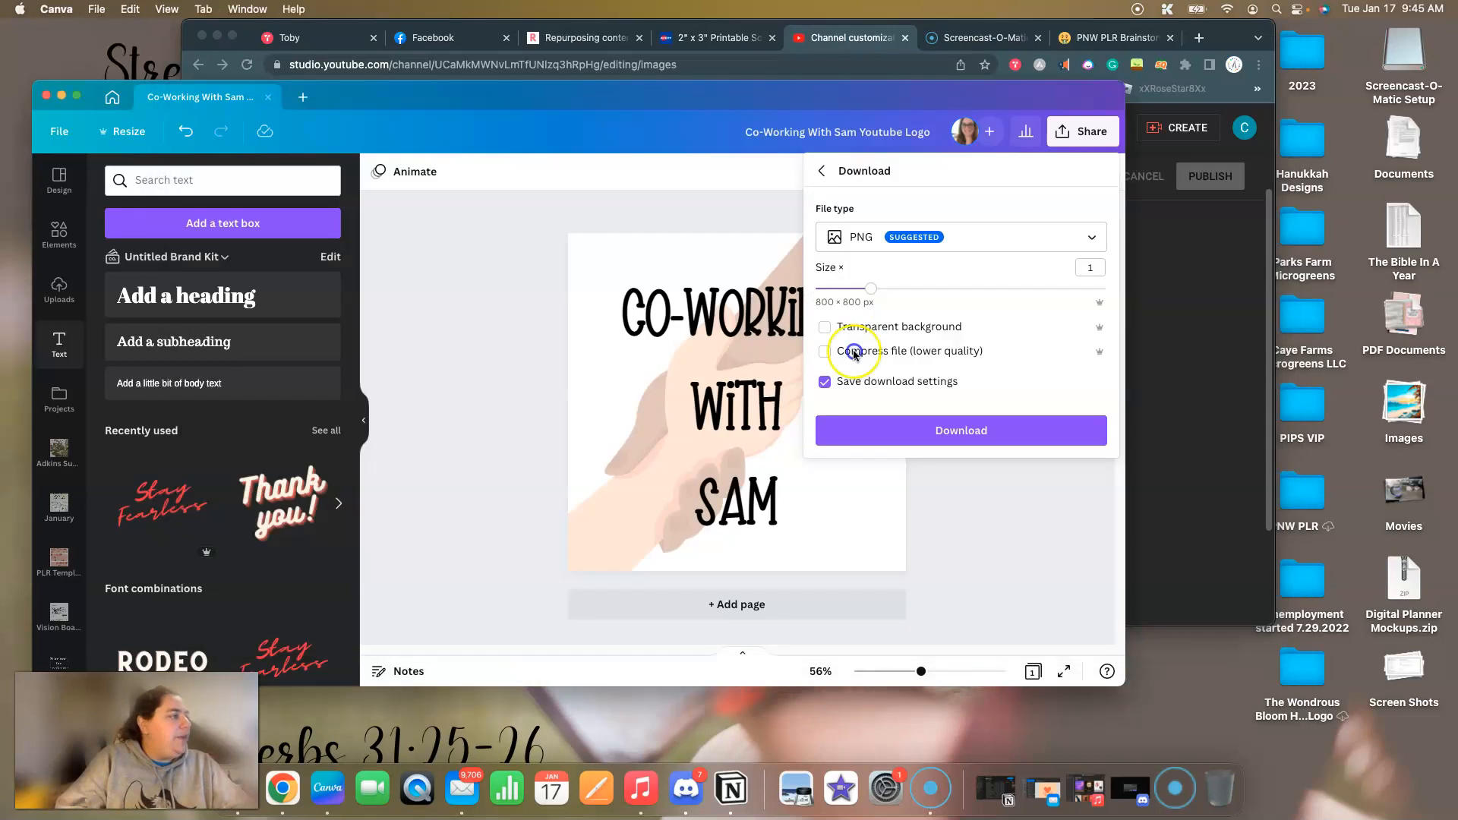
click(958, 436)
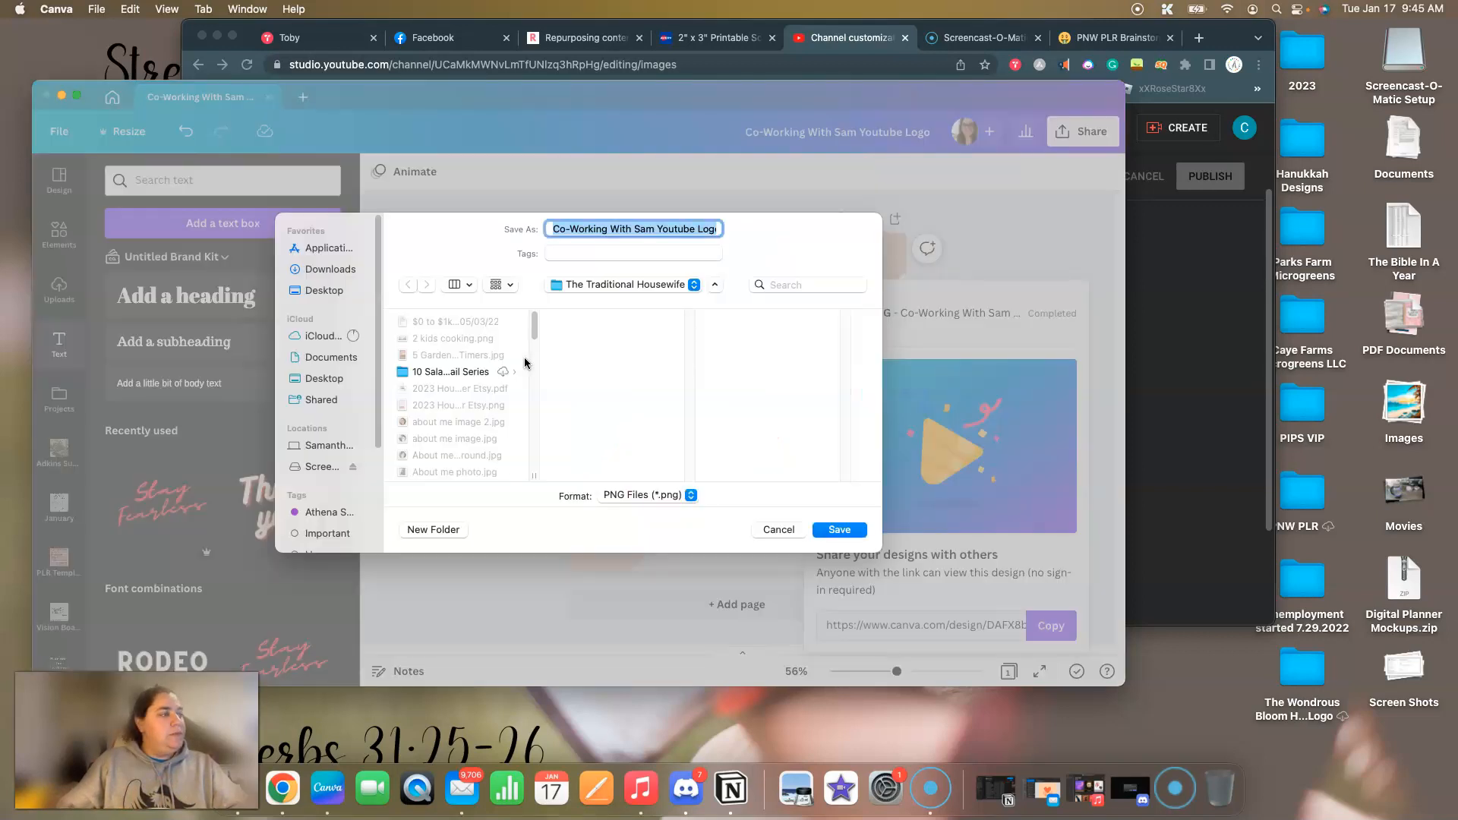
Save the downloaded logo PNG to the Desktop under its suggested file name.
click(627, 286)
click(617, 301)
click(836, 526)
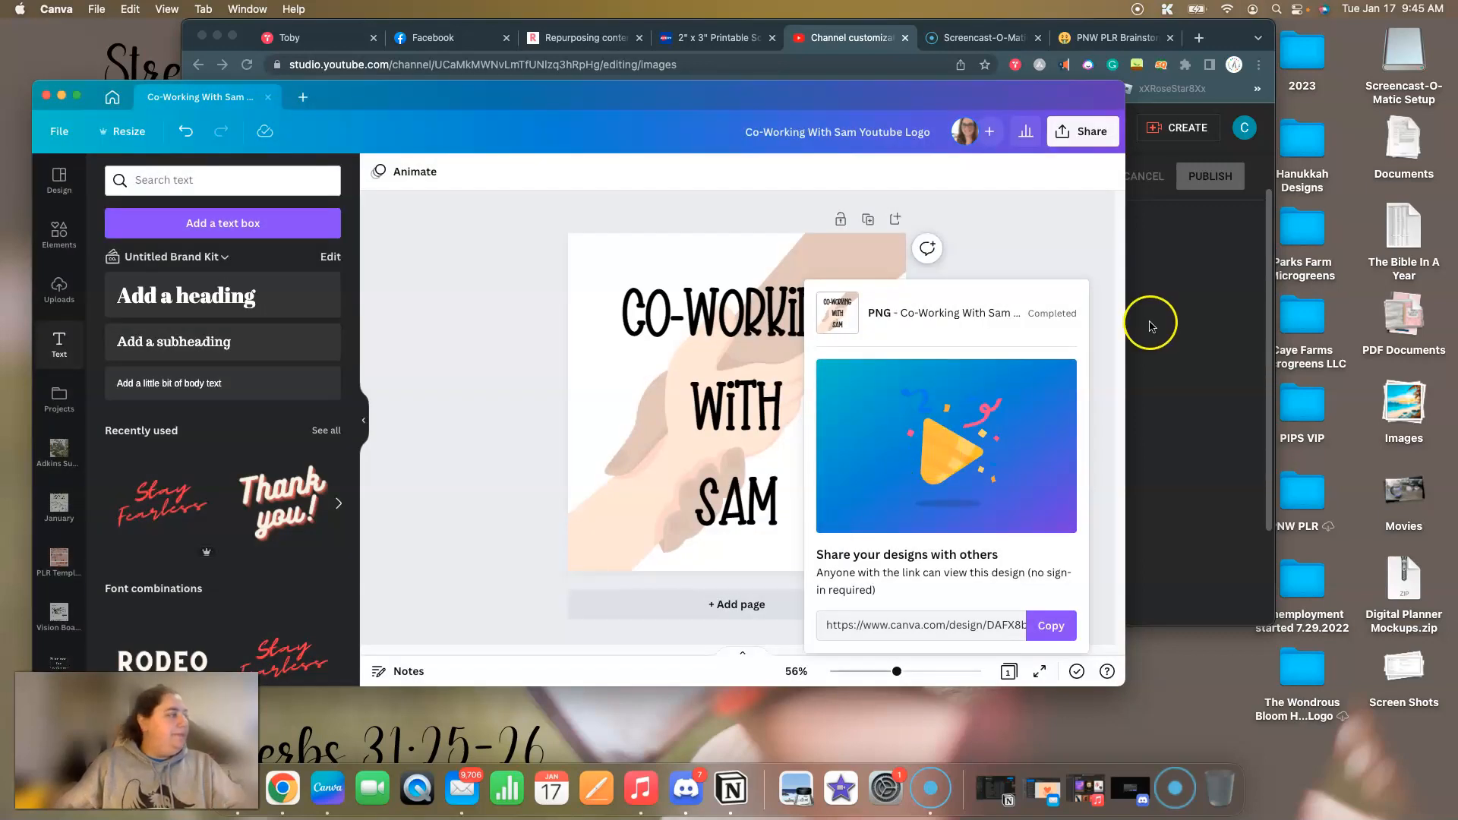
Switch to YouTube Studio, upload the logo PNG from the Desktop as the channel picture and accept the full-size crop.
click(1151, 326)
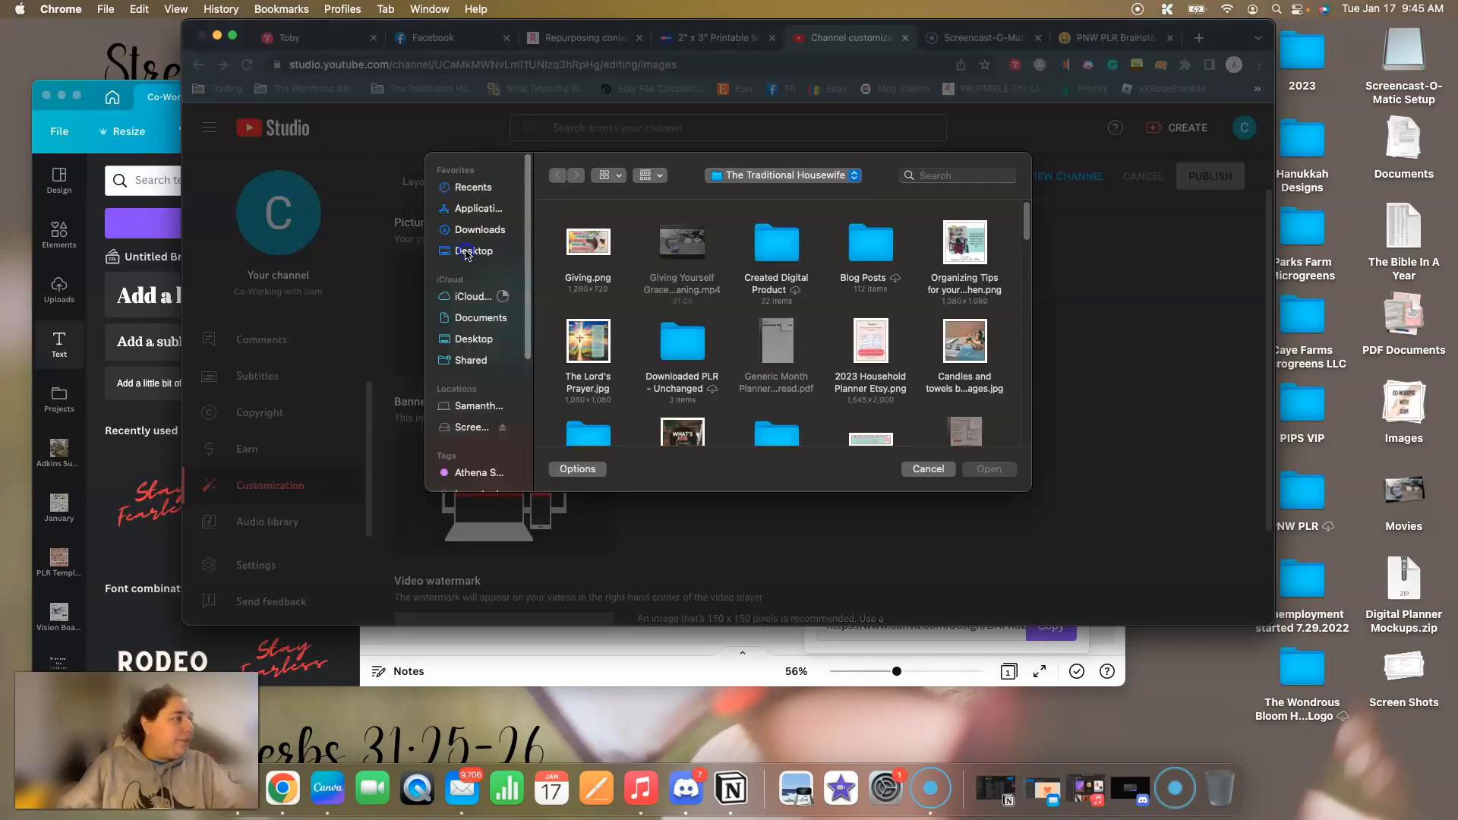
click(469, 252)
double_click(579, 242)
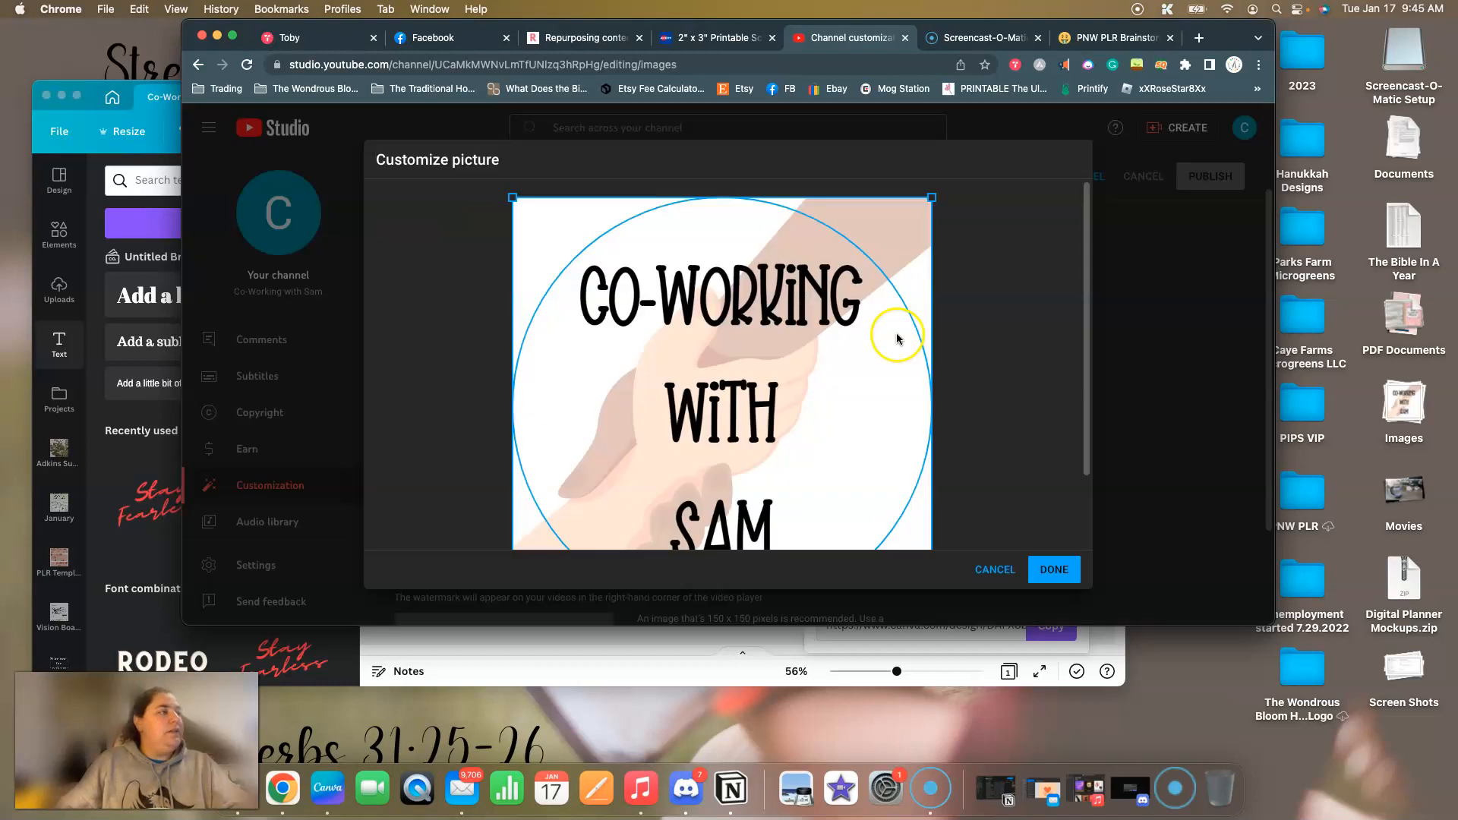
scroll(972, 313, up, 2)
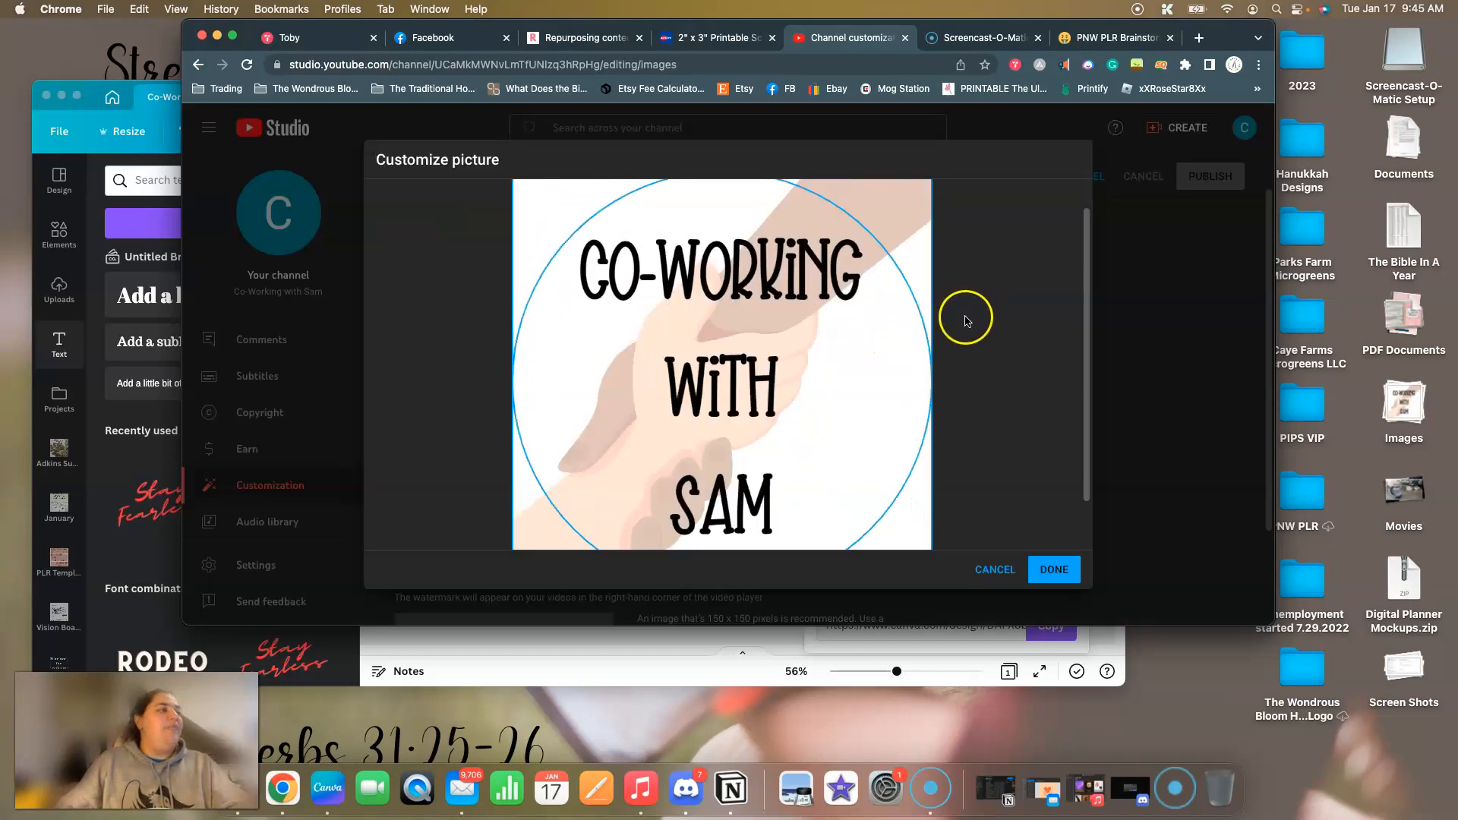
scroll(1035, 516, down, 2)
click(1043, 565)
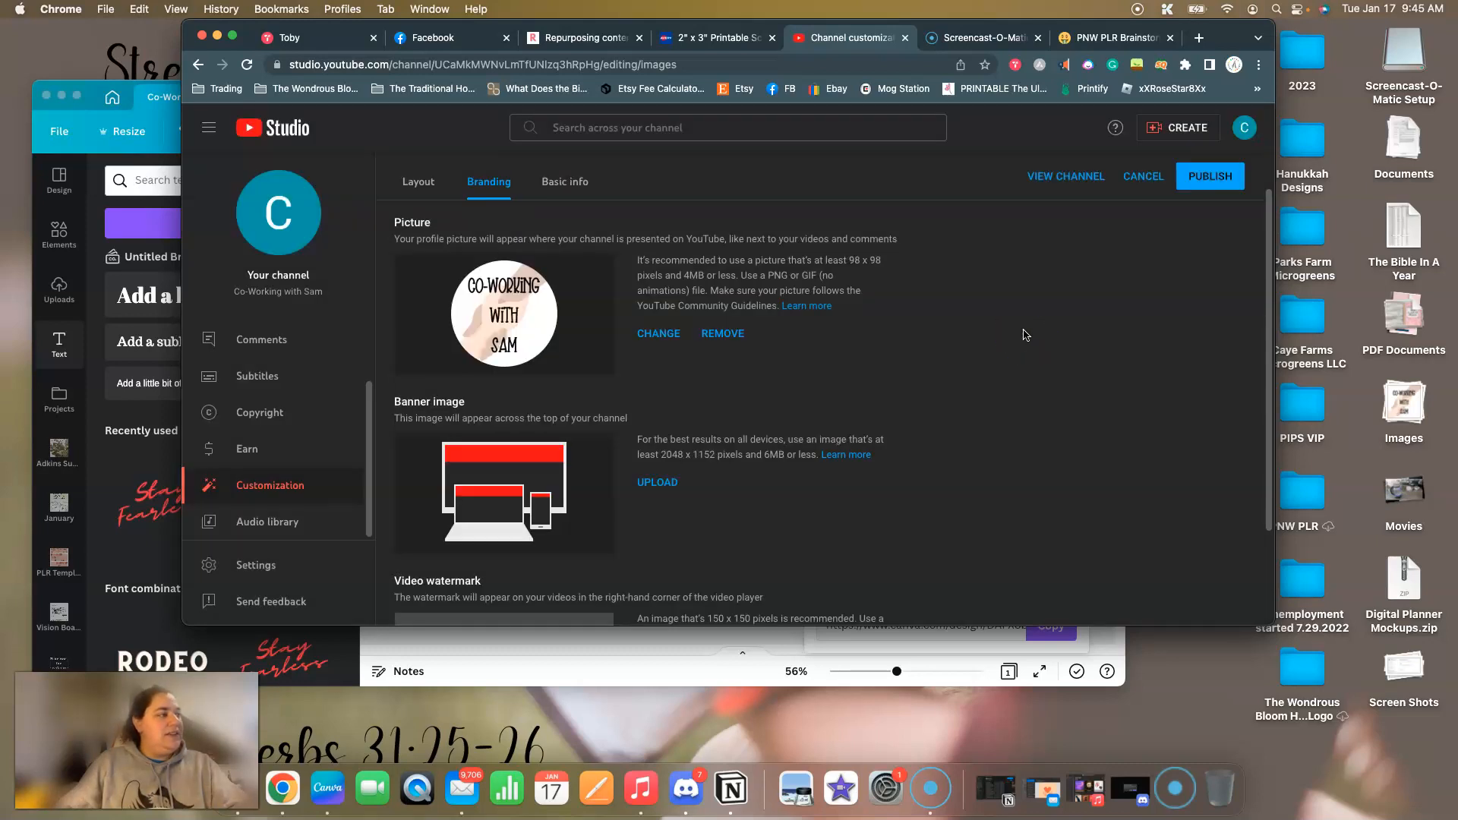
Switch back to Canva and create a new blank YouTube Banner design of 2560 × 1440 px.
scroll(1020, 337, down, 2)
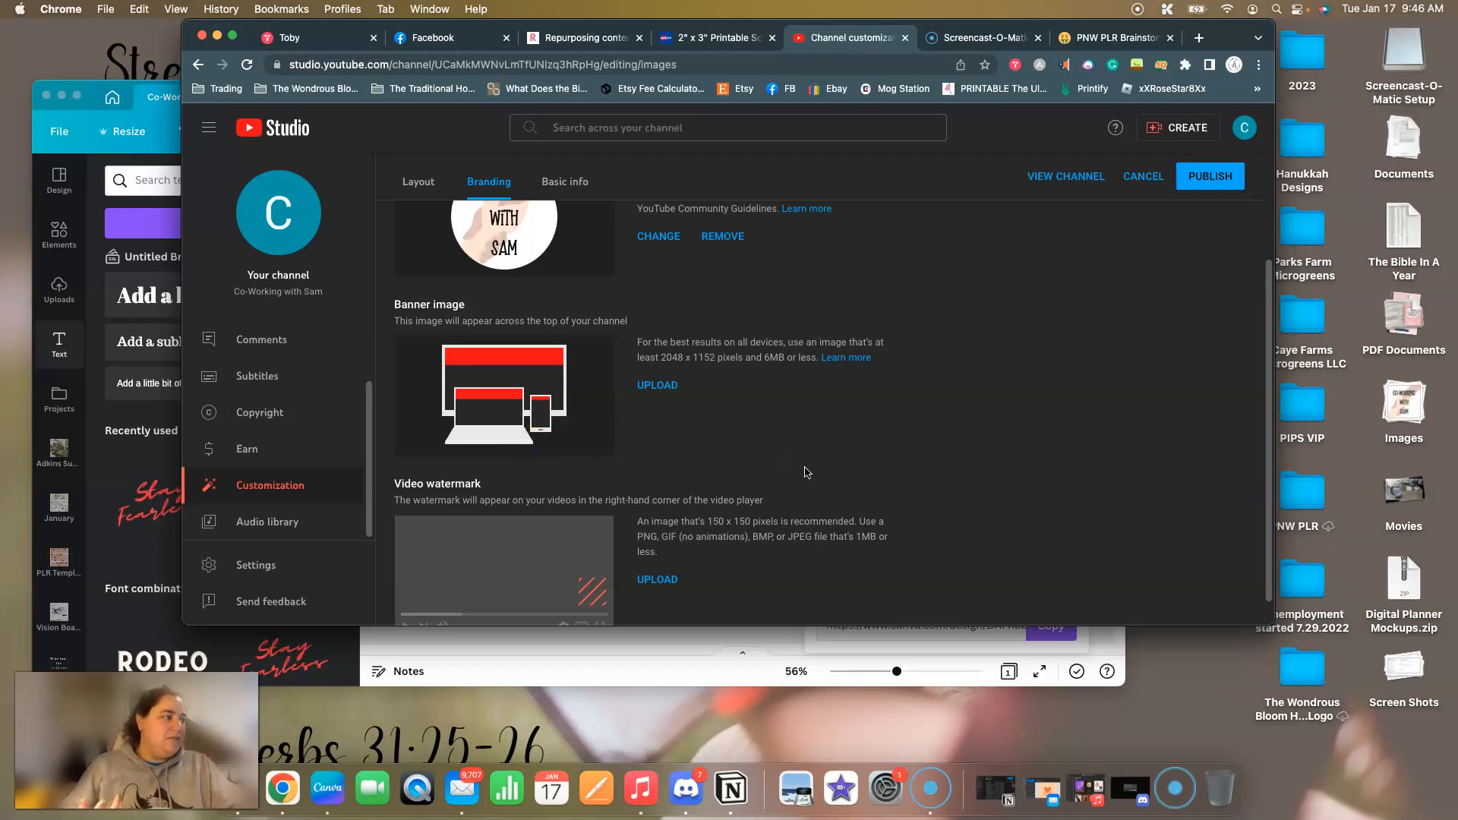
click(604, 674)
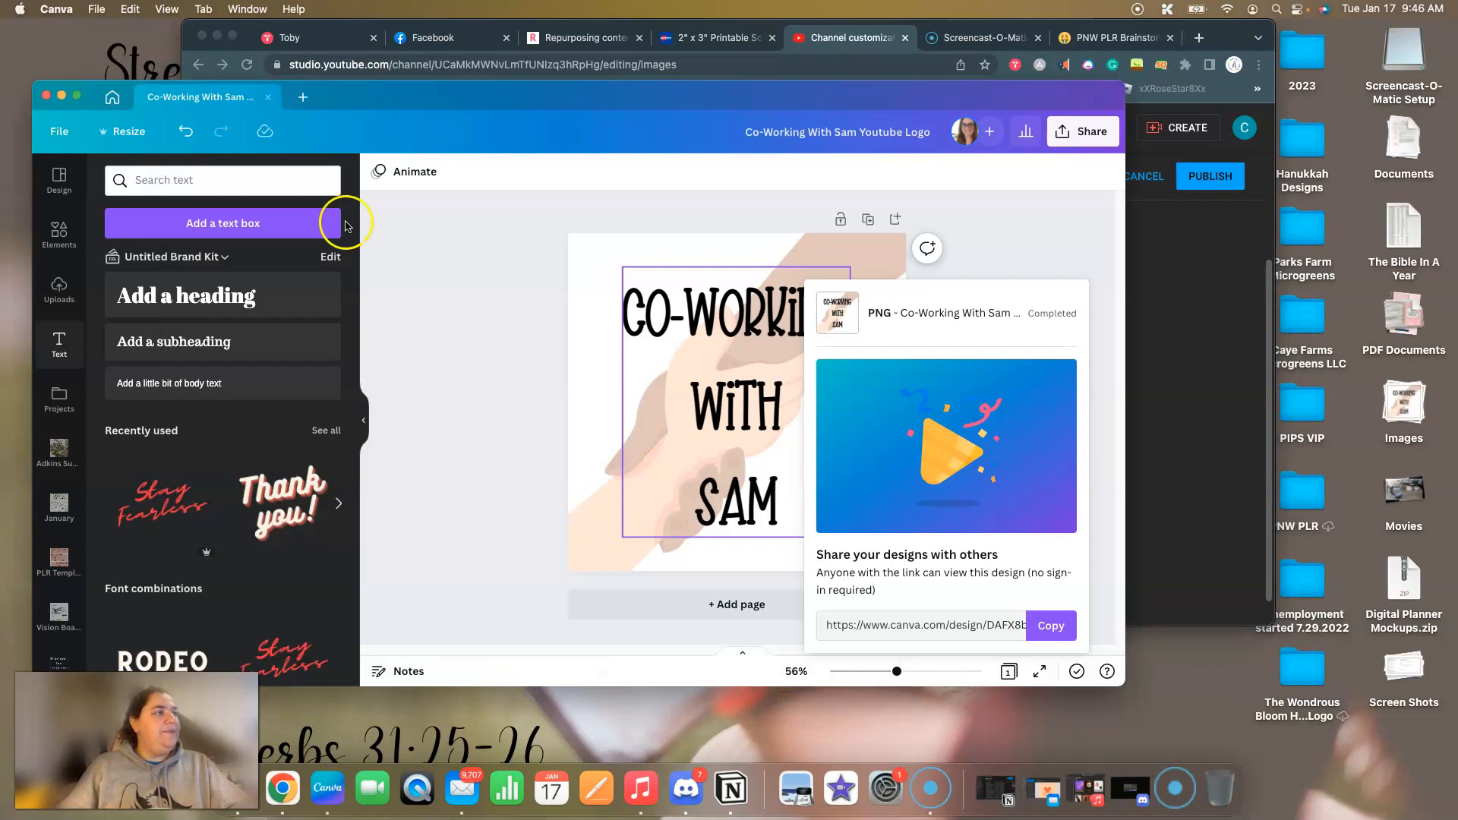
click(303, 97)
text(you)
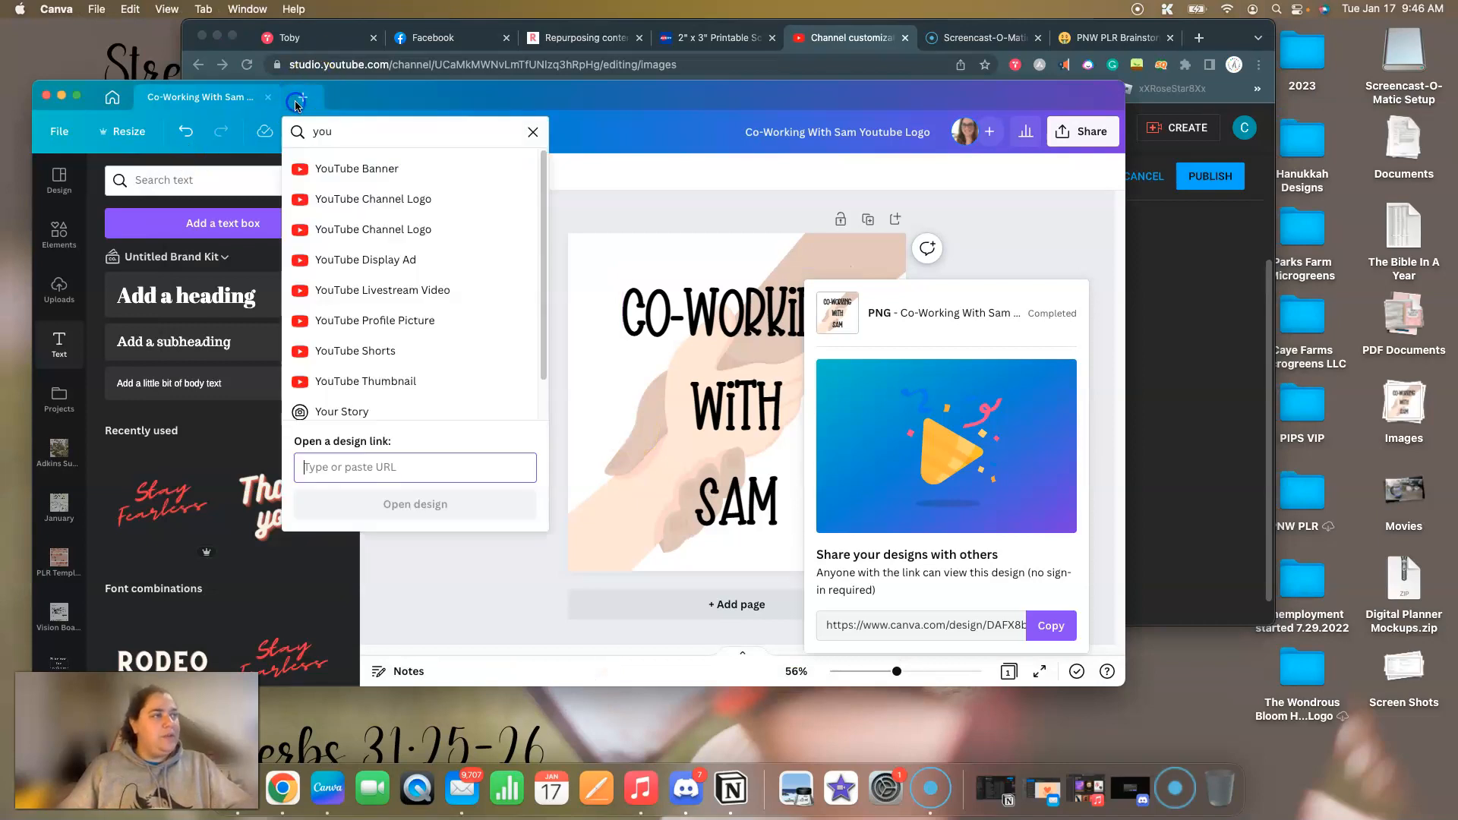
click(379, 169)
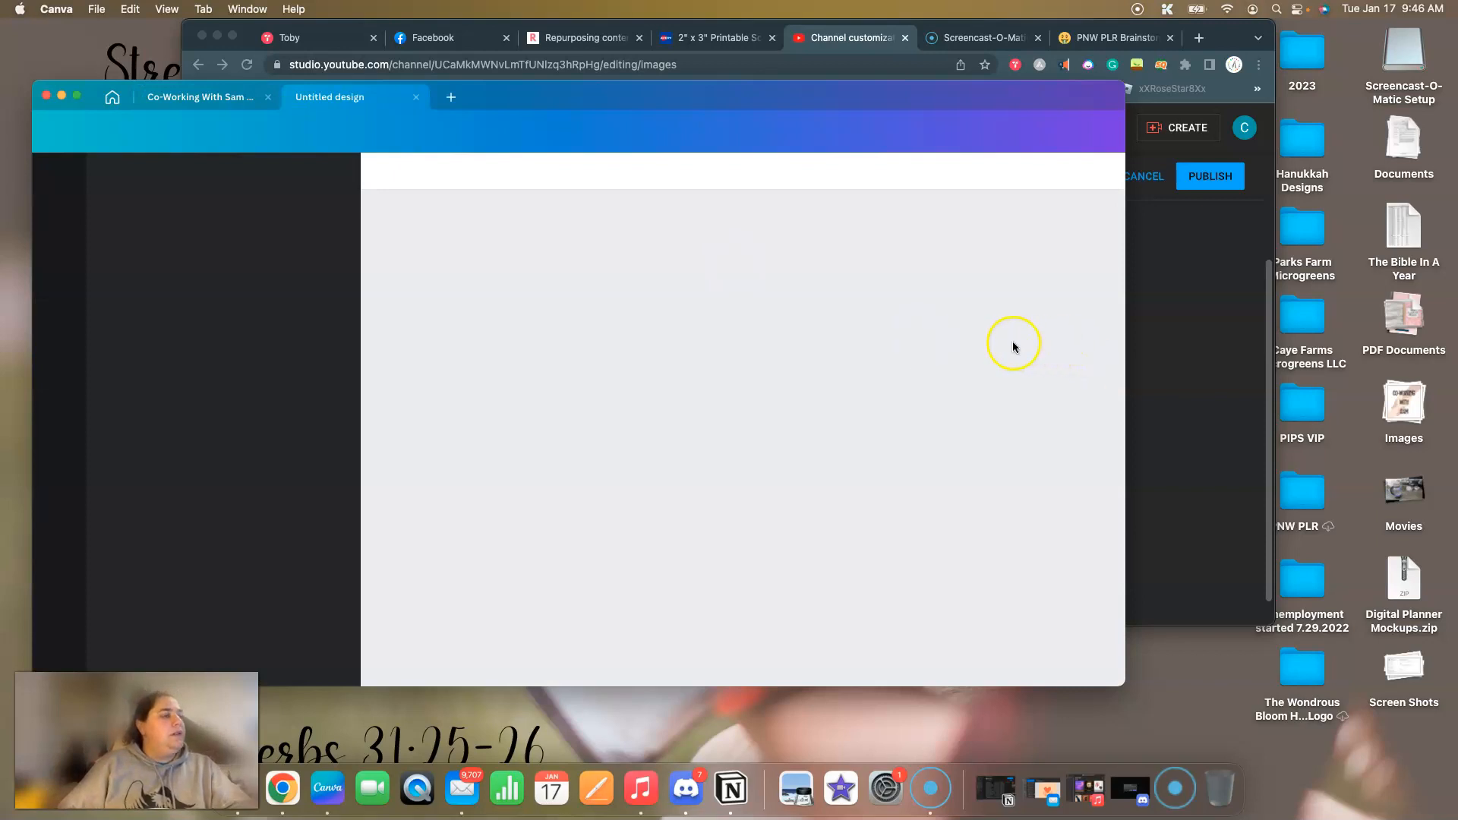
Compare YouTube Studio's recommended banner image size with the custom size of the new Canva banner design.
click(1202, 396)
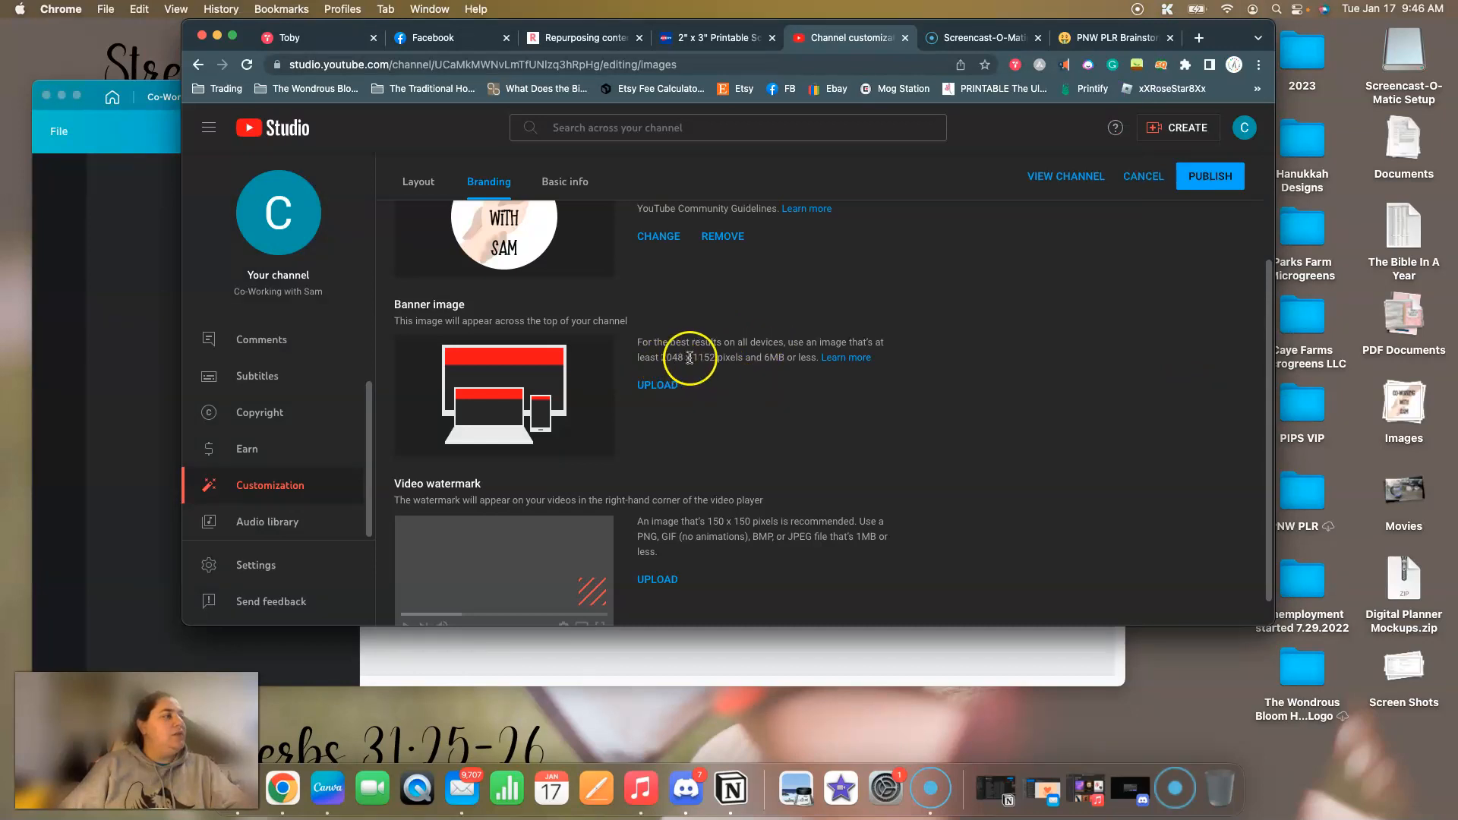
click(548, 643)
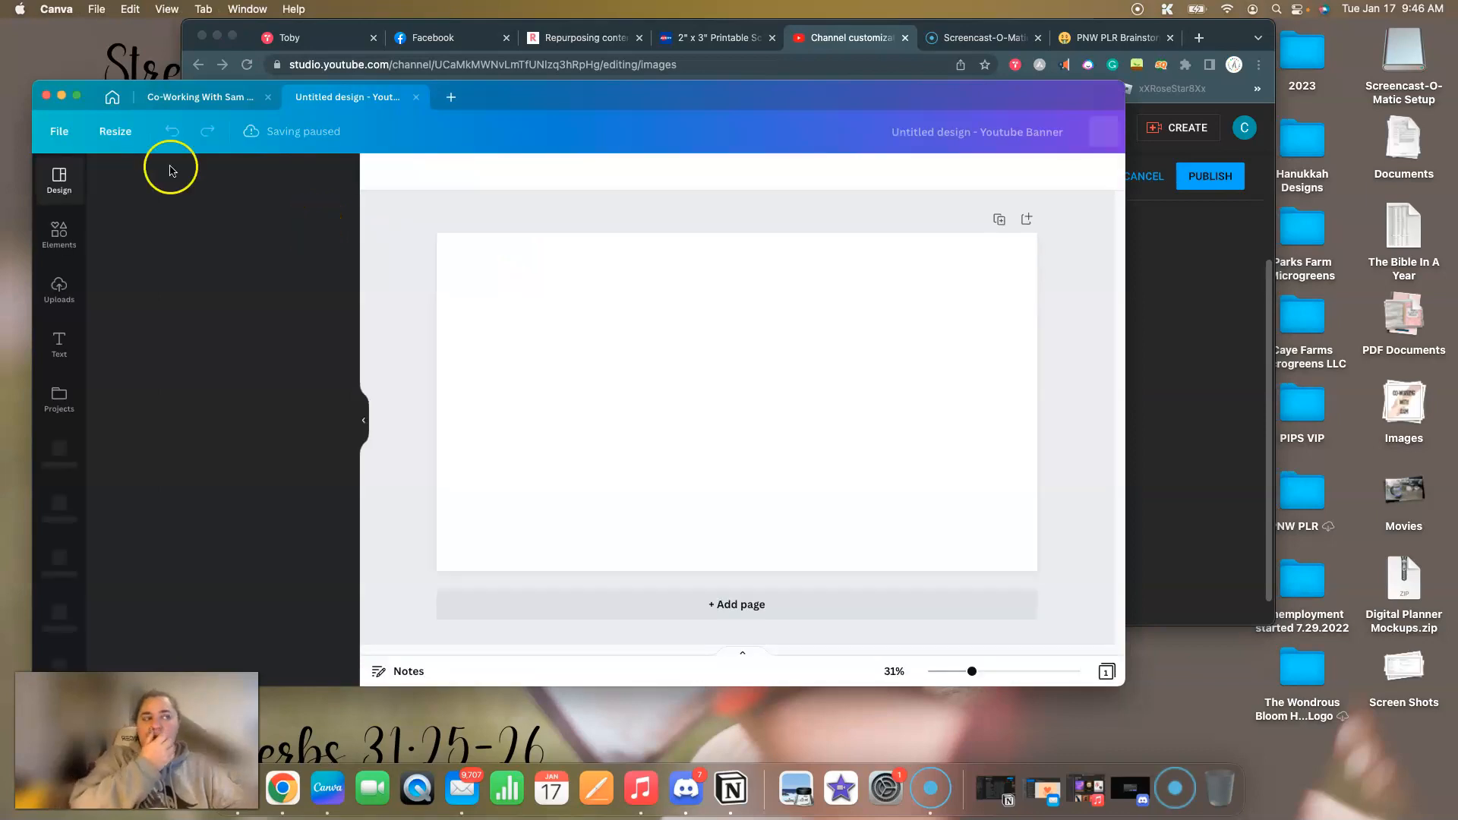
click(109, 135)
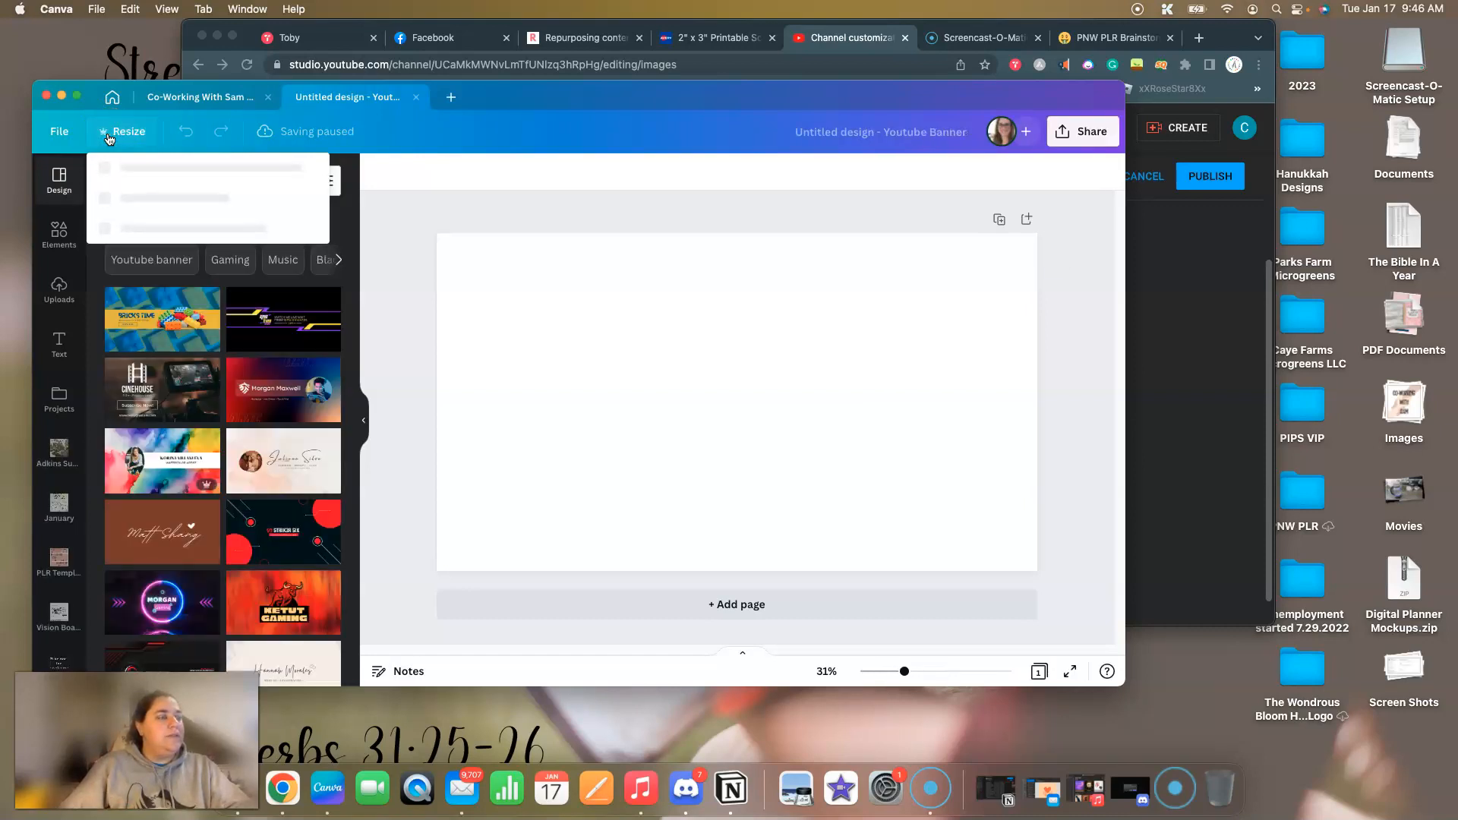
click(146, 263)
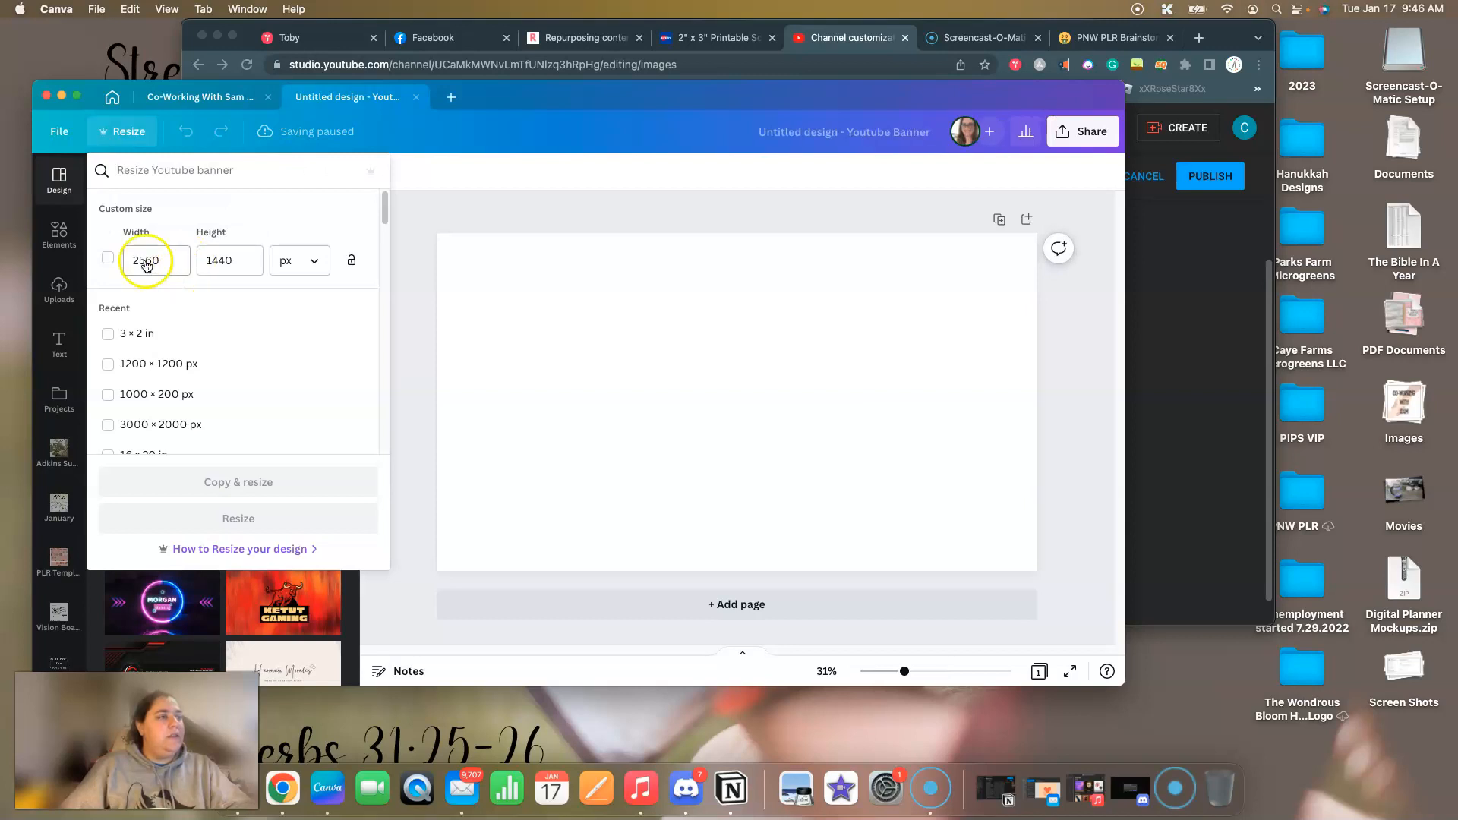
click(421, 213)
click(386, 207)
Add the recently used clasped-hands graphic to the banner and stretch it to fill the whole 2560 × 1440 page.
click(60, 233)
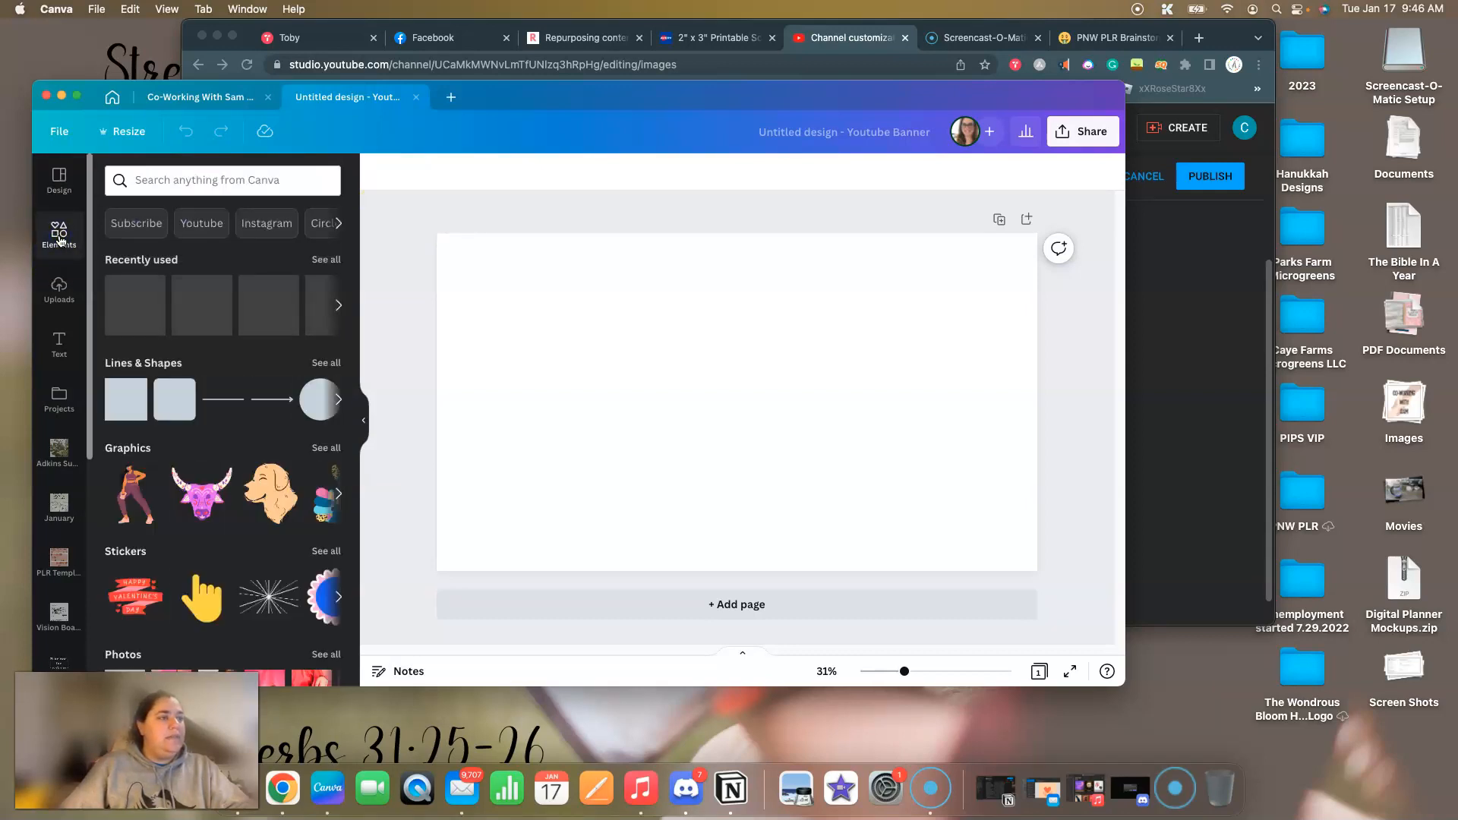
click(141, 301)
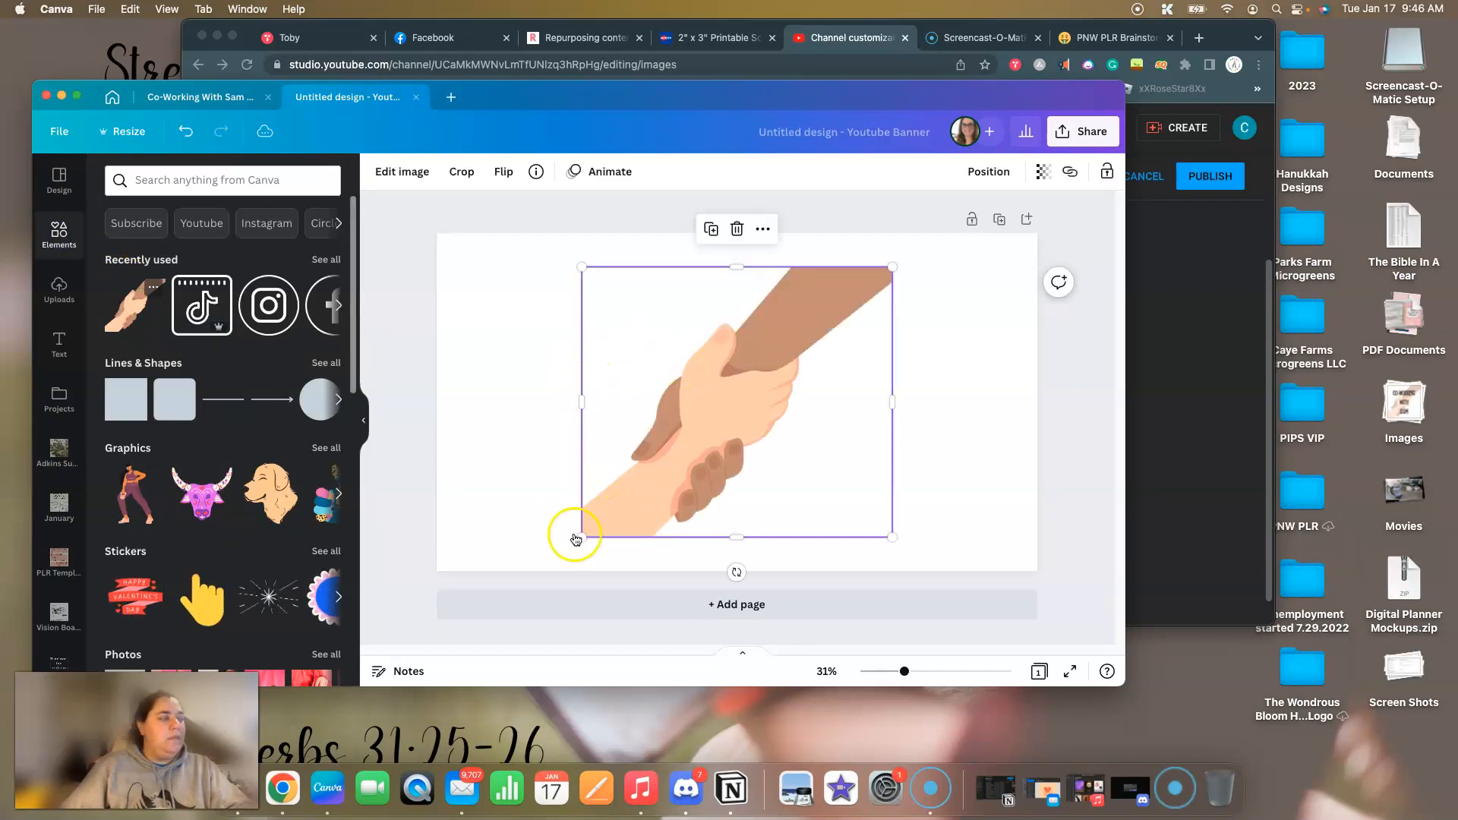
drag(579, 536, 544, 571)
drag(892, 265, 935, 236)
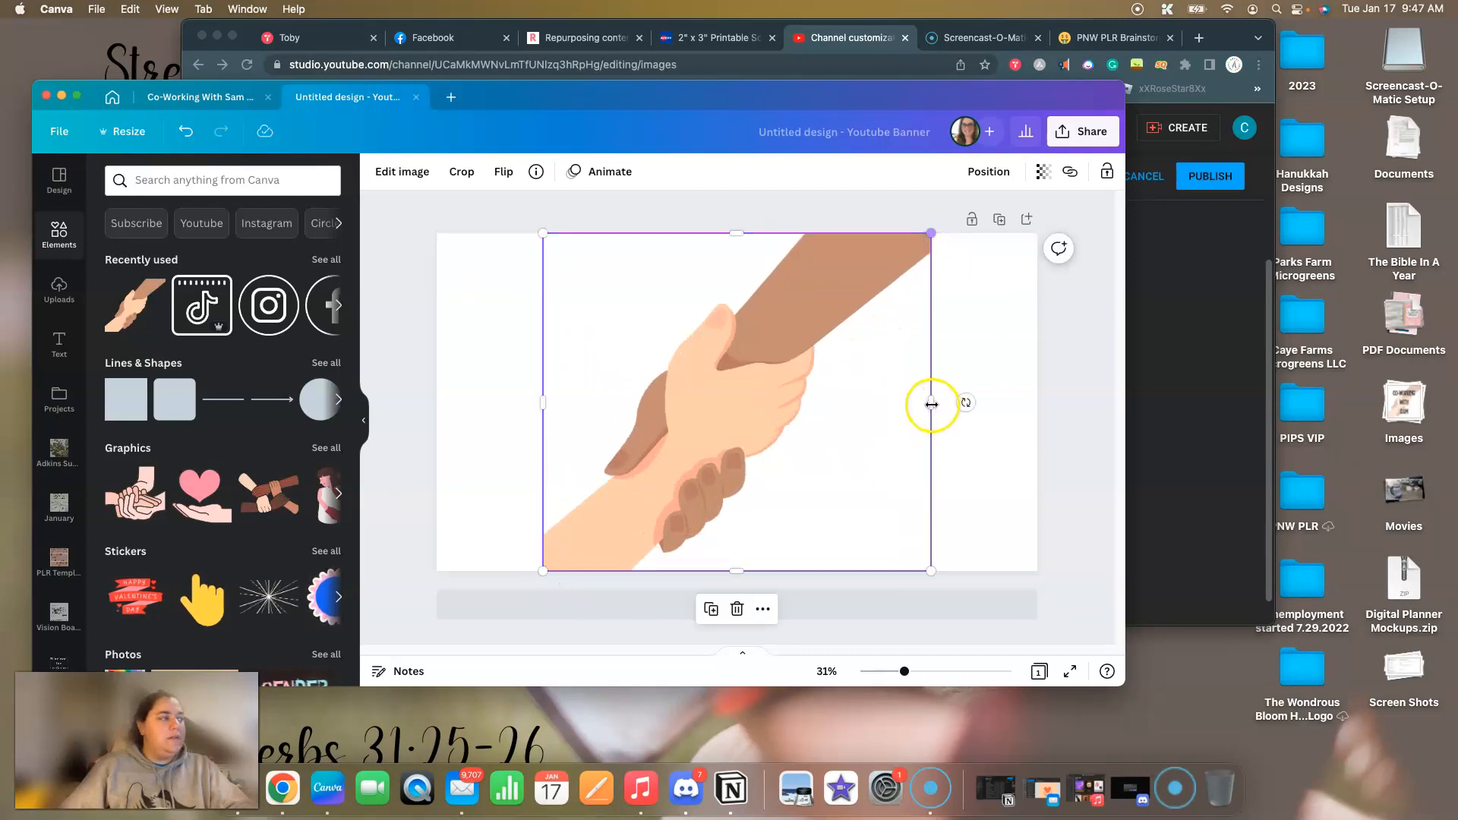
drag(1039, 389, 1039, 390)
drag(543, 422, 434, 410)
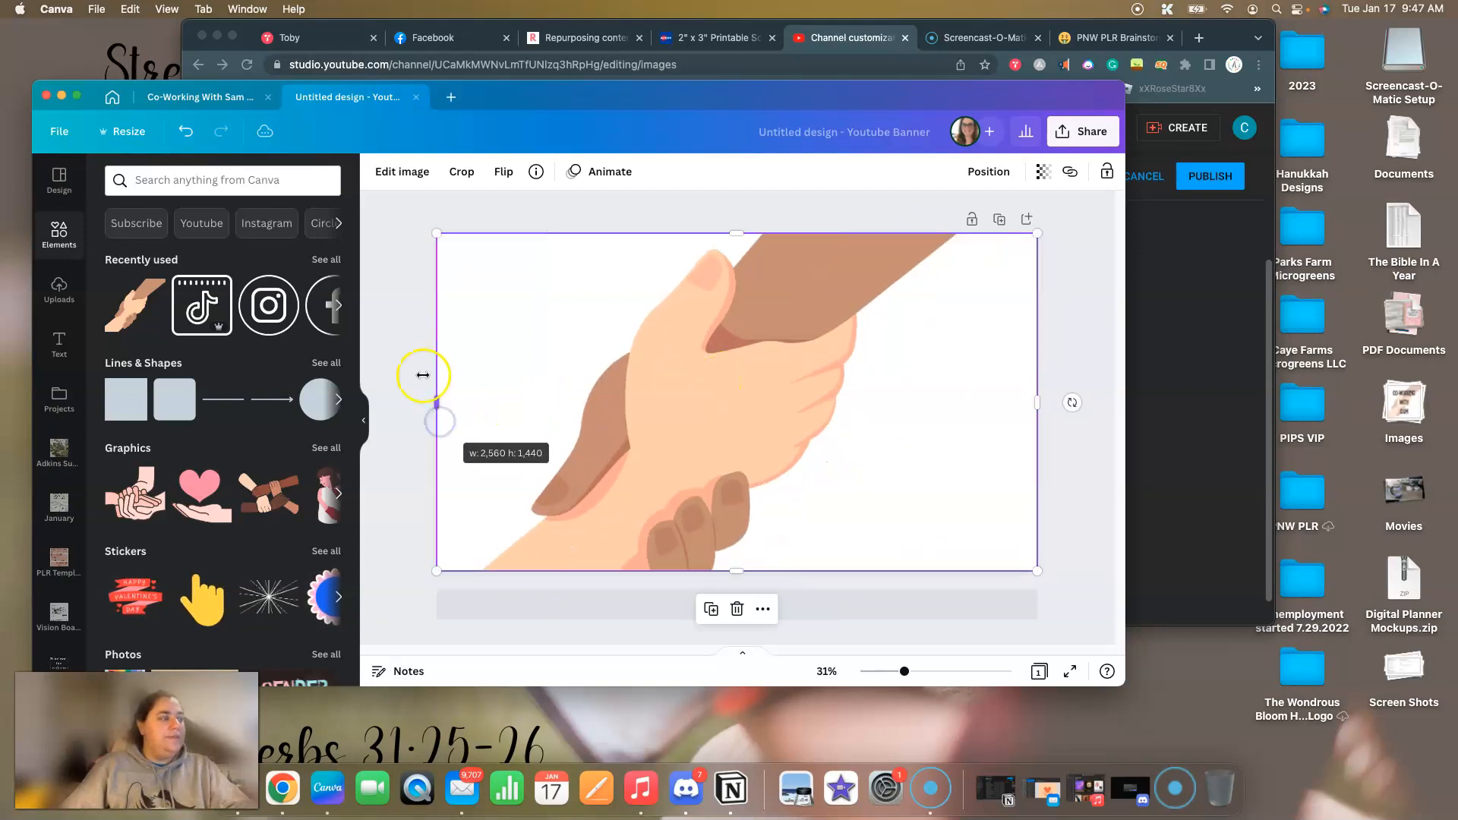
Shift the clasped-hands picture slightly upward within its crop on the banner.
click(707, 404)
double_click(707, 401)
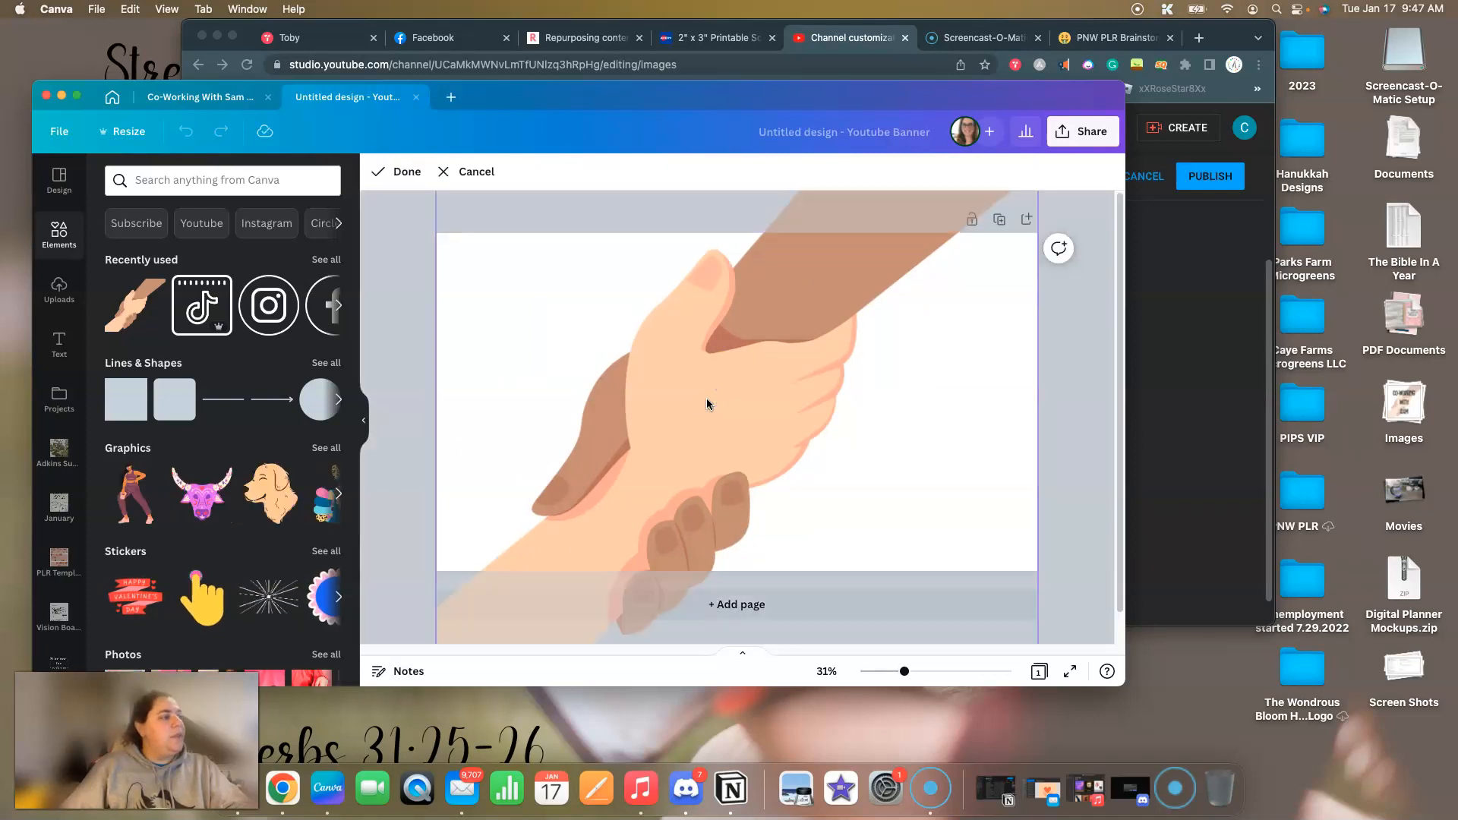
drag(715, 391, 730, 371)
click(374, 338)
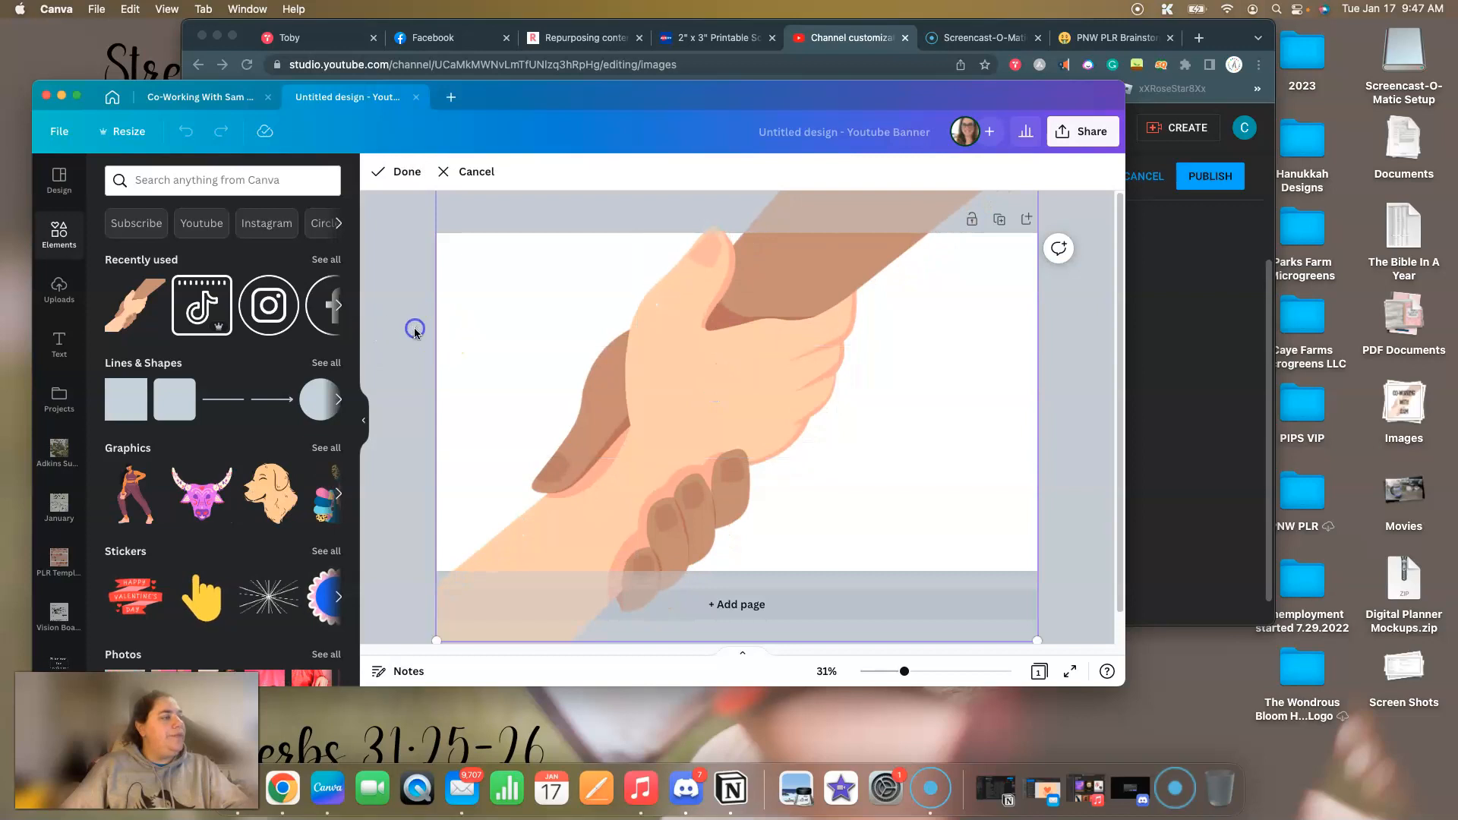
click(730, 404)
double_click(820, 403)
drag(823, 401, 828, 385)
click(1109, 311)
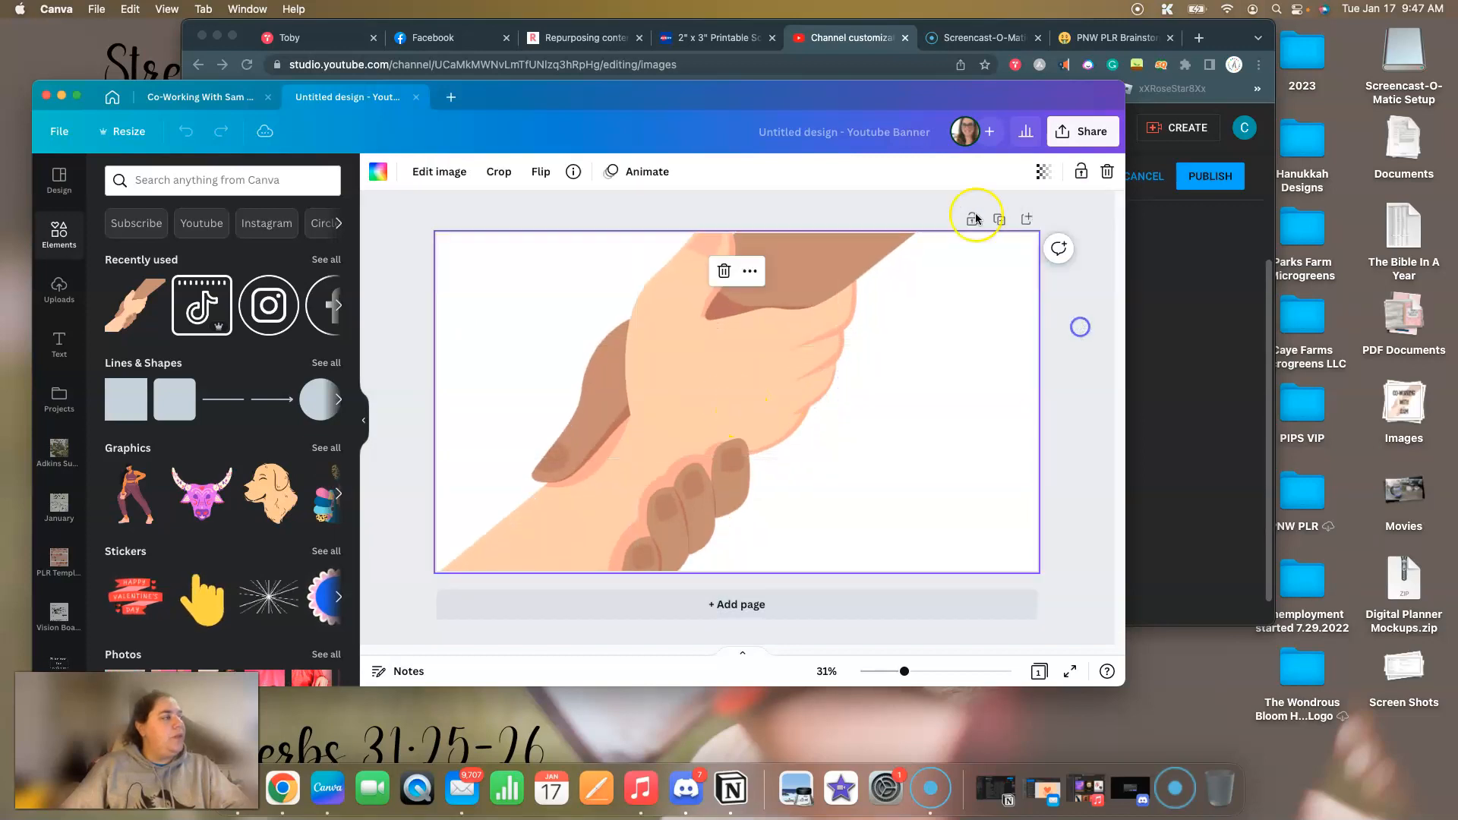
Lower the opacity of the clasped-hands picture so it serves as a faded banner background.
click(1044, 172)
click(966, 232)
drag(967, 232, 962, 234)
click(1026, 353)
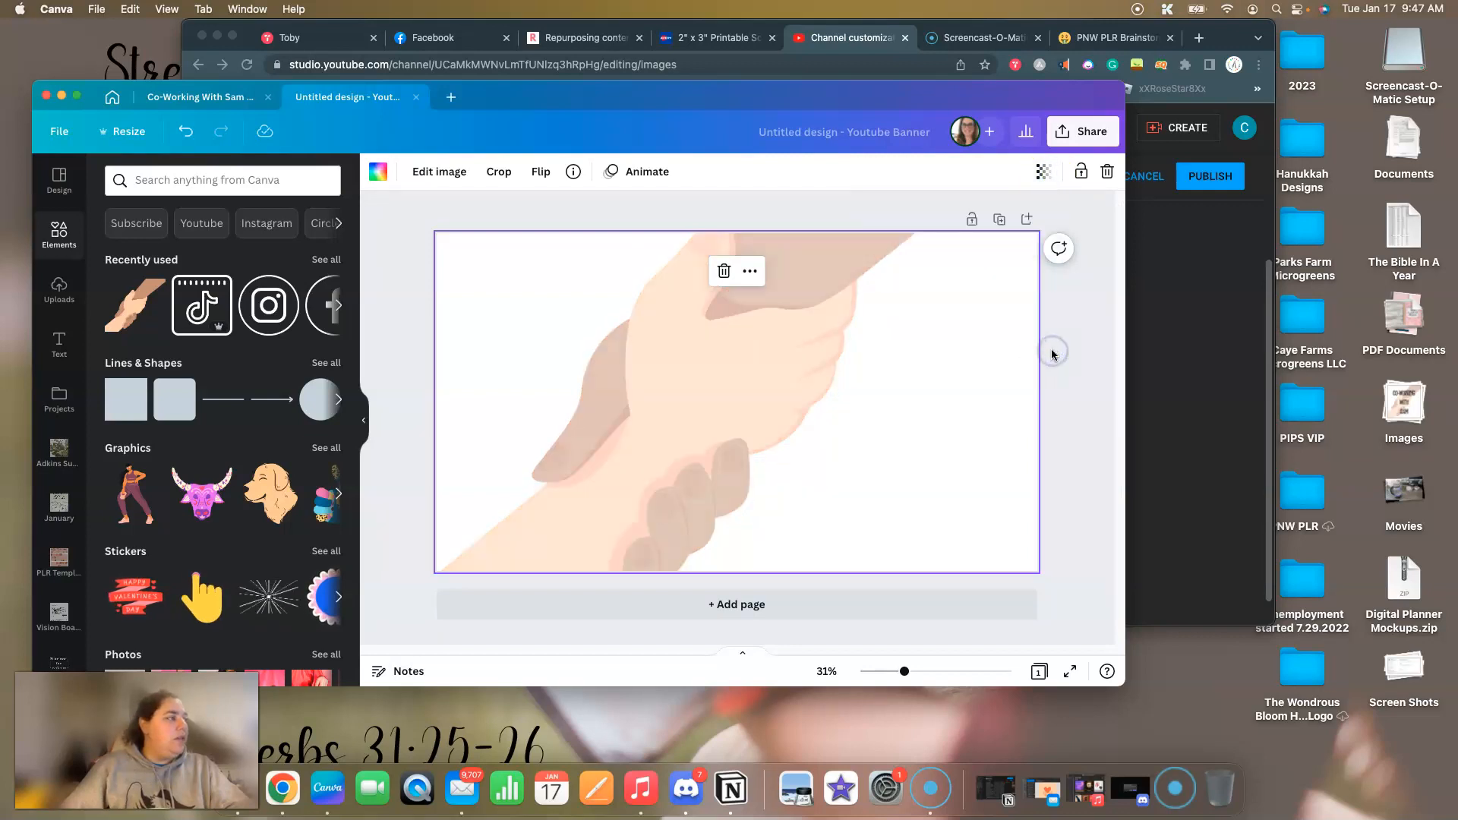
click(410, 384)
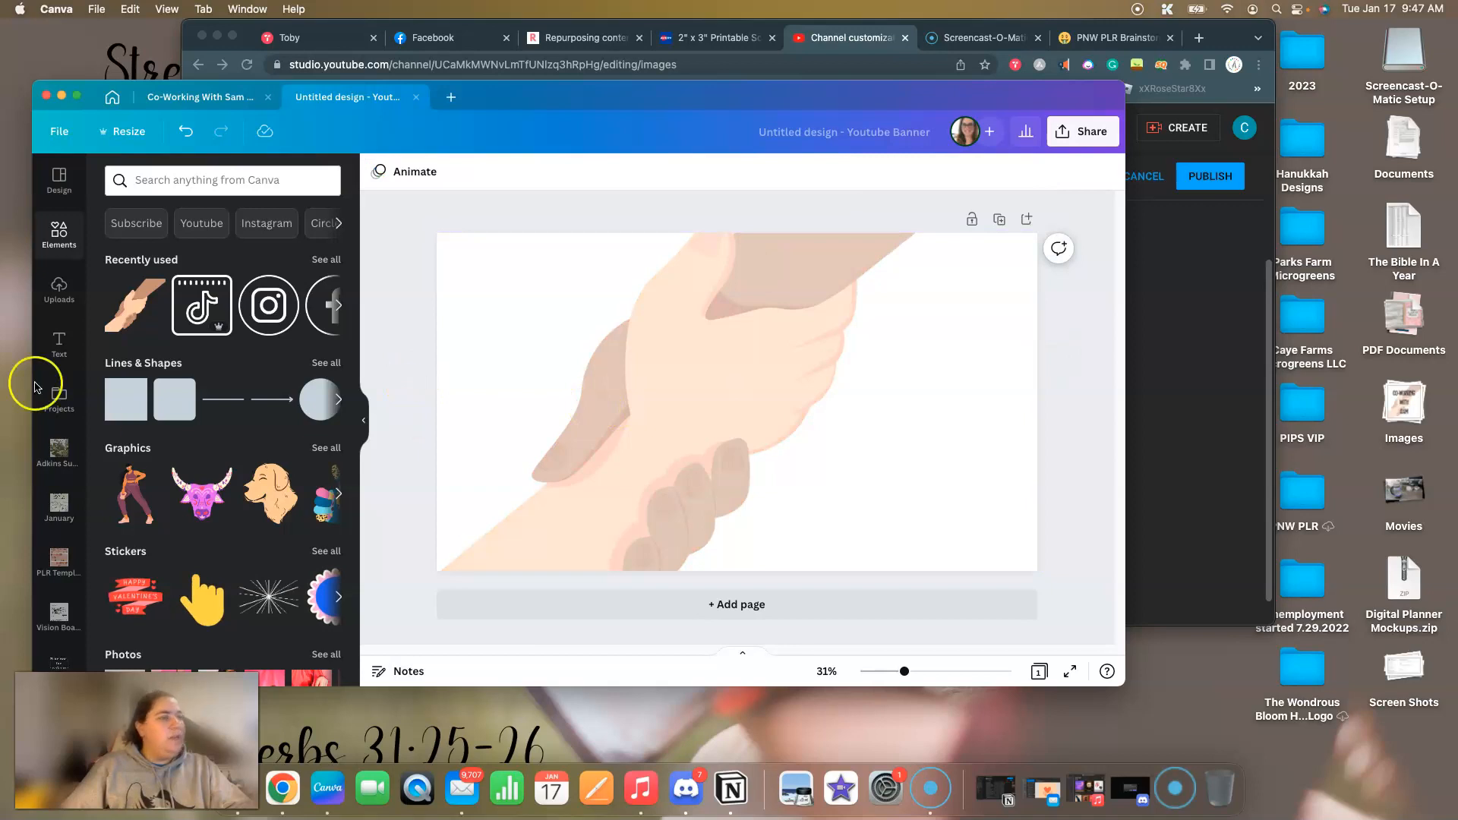
Add a heading to the middle of the banner and enlarge it to about size 96.5.
click(67, 348)
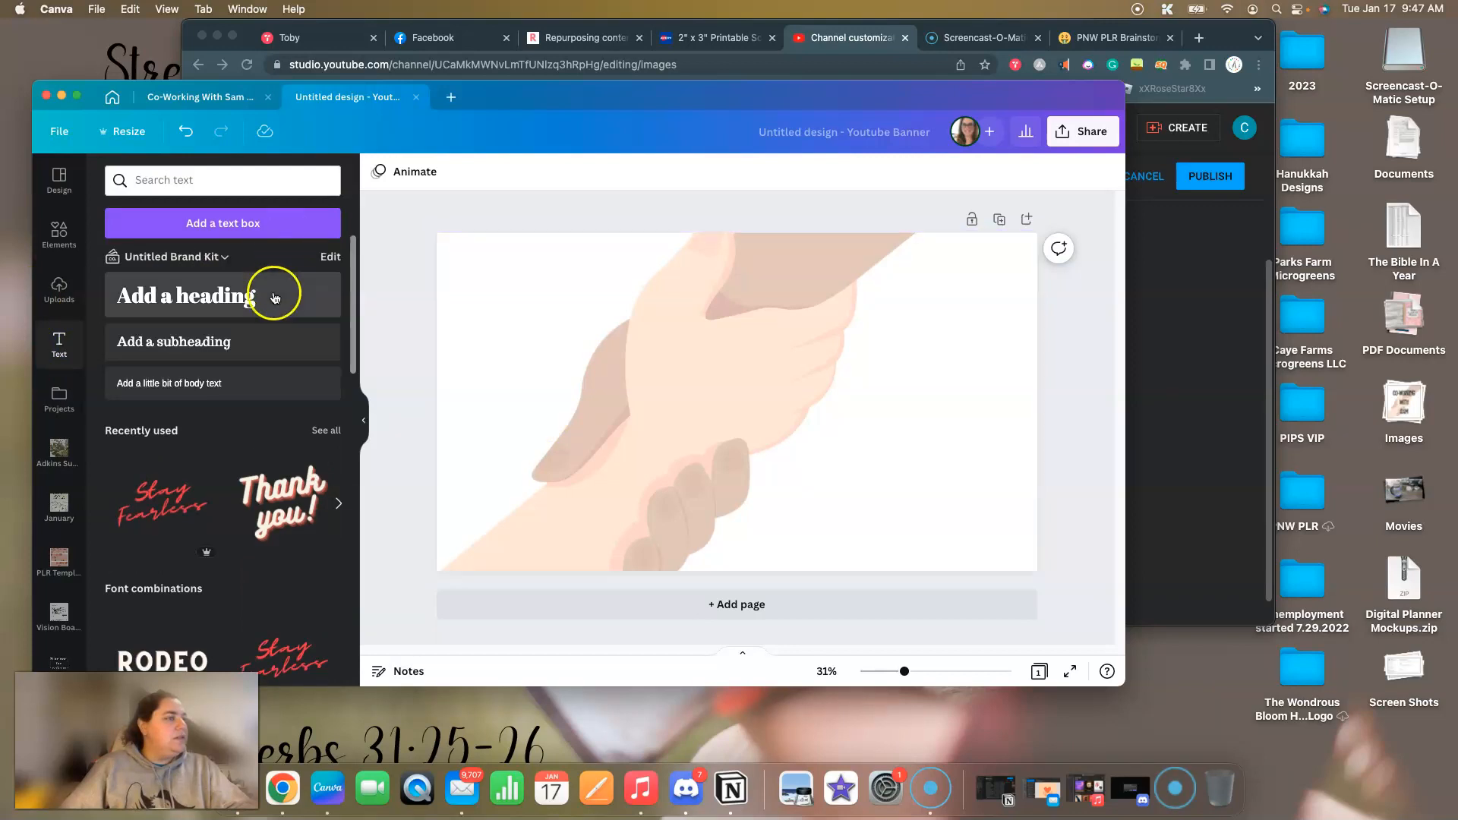
click(275, 297)
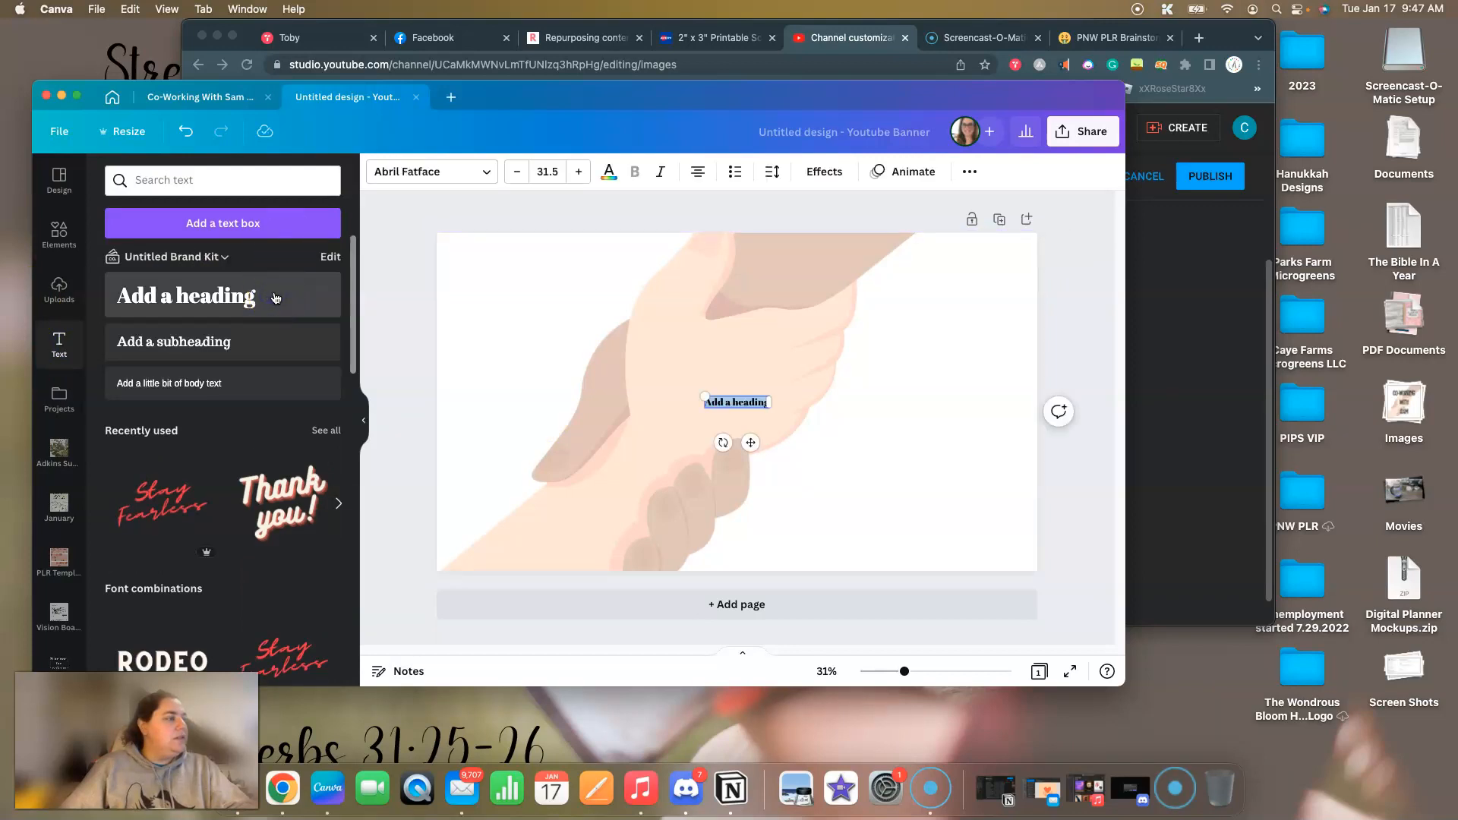
drag(581, 316, 581, 318)
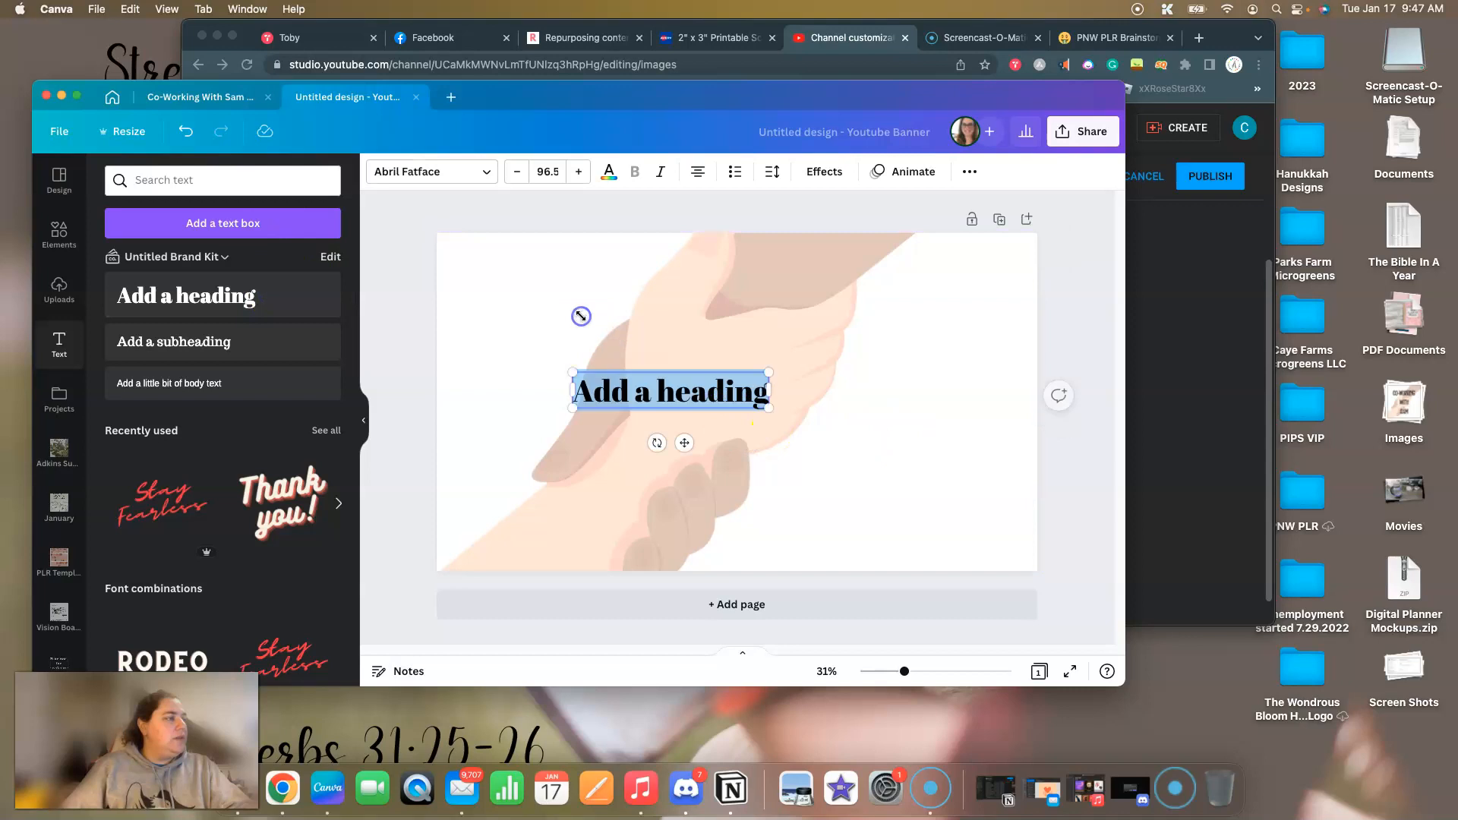
In the browser's PNW PLR Brainstorming page, copy the channel-name tagline ending in "Working Together, Succeeding Together.".
click(1198, 298)
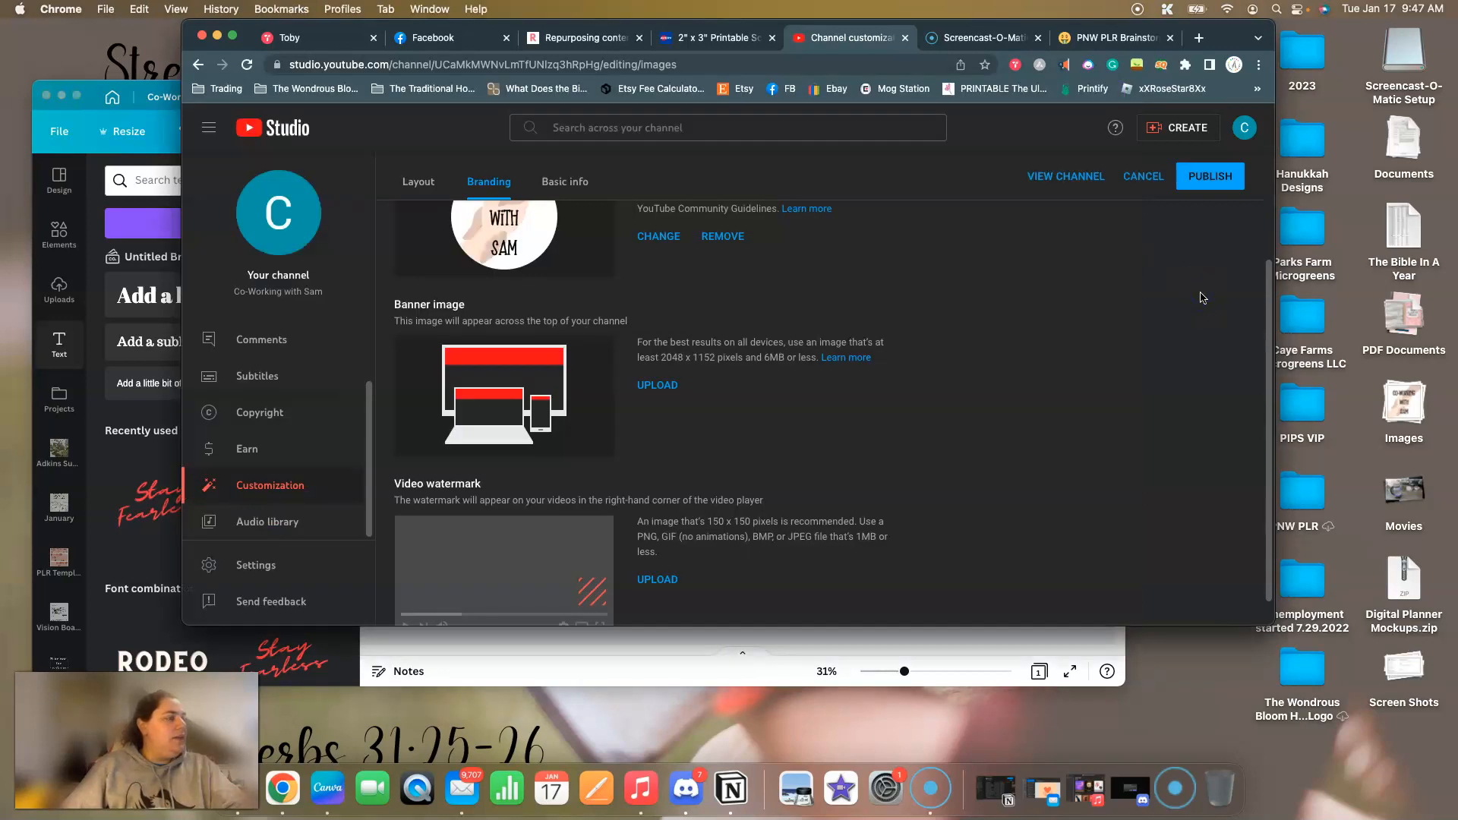
click(1102, 39)
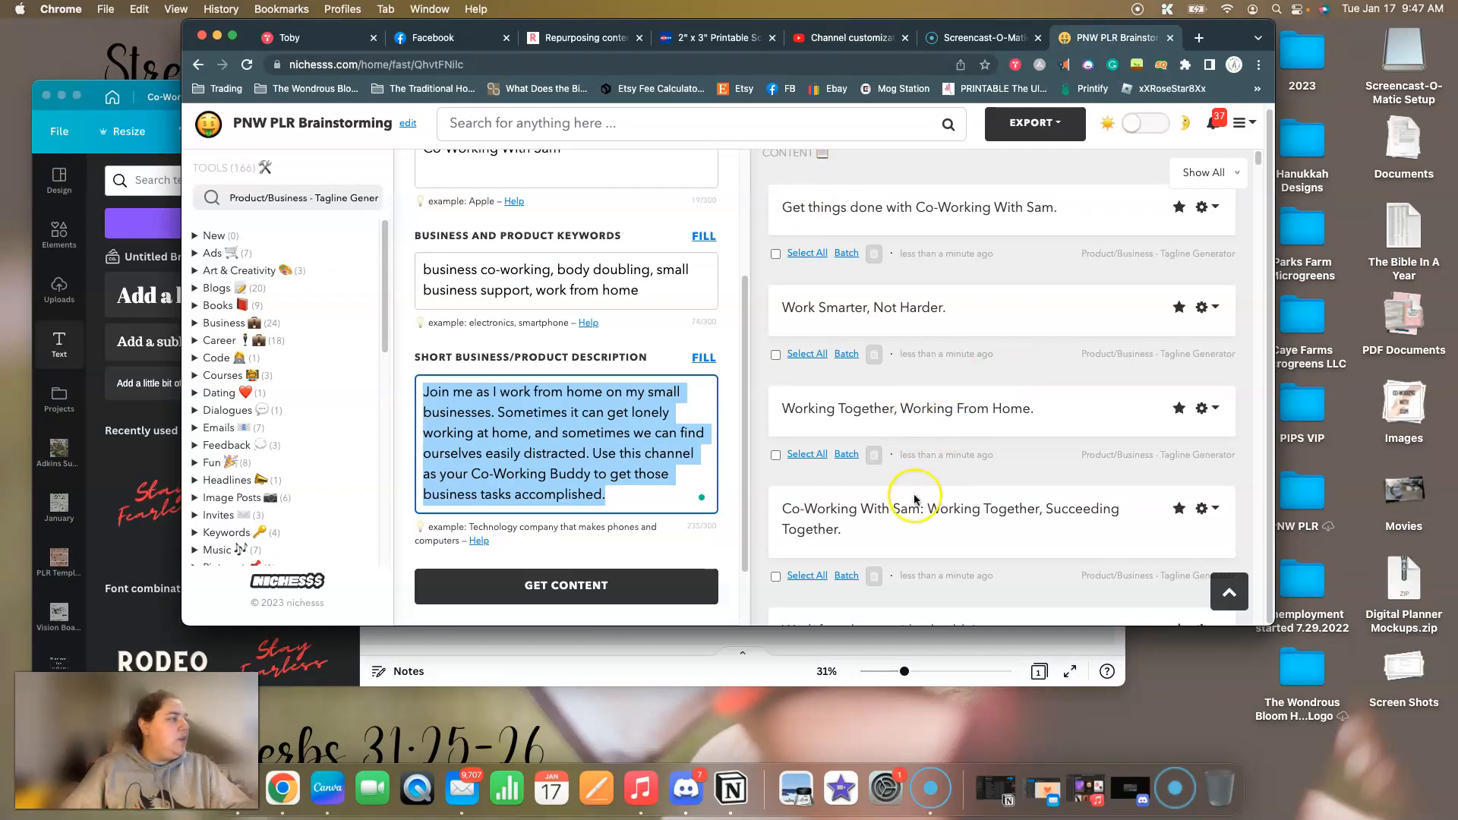
drag(783, 508, 855, 524)
key(super+c)
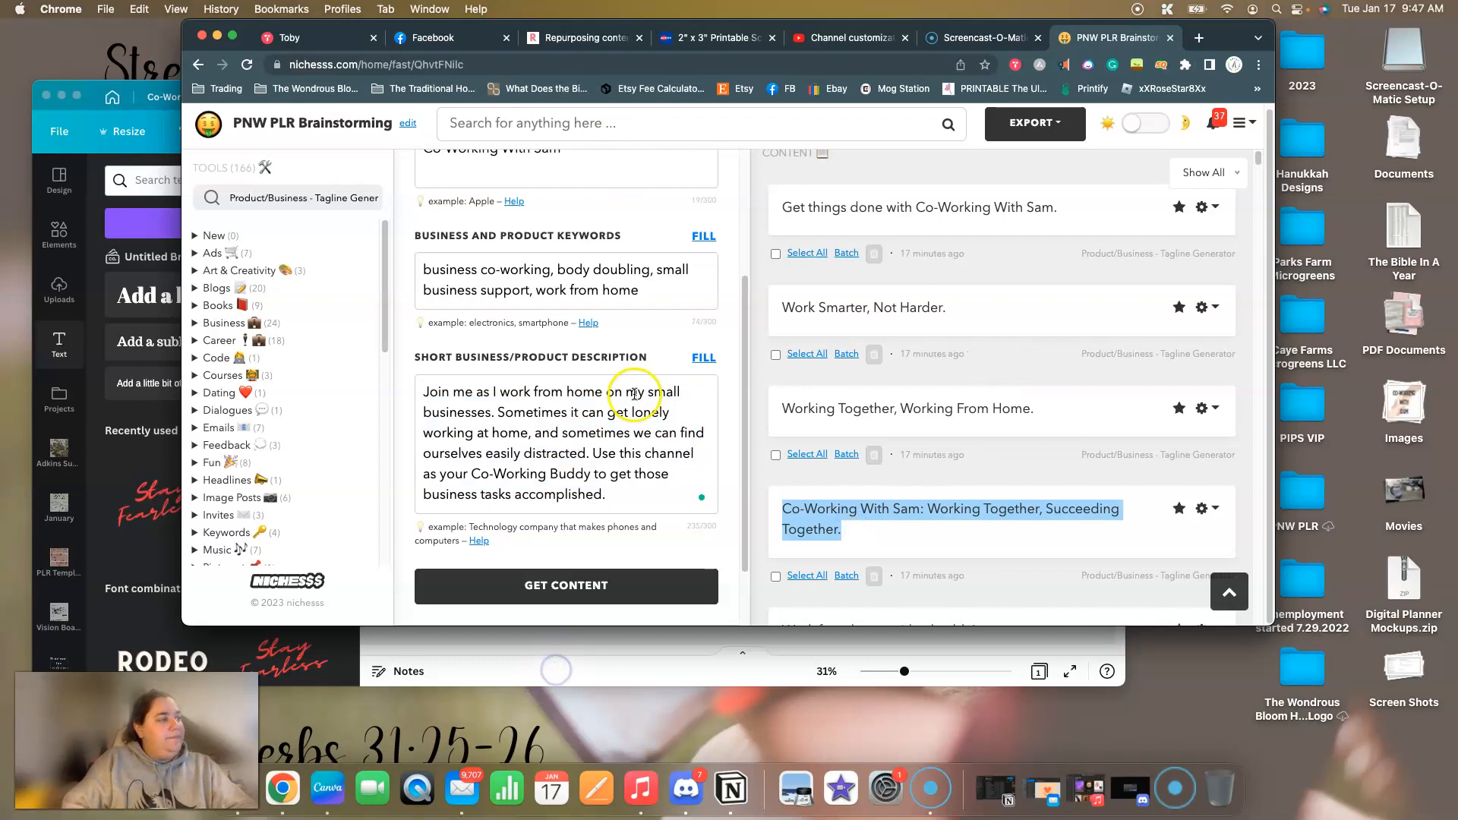
Switch to Canva, replace the banner heading's text with the copied tagline and remove the trailing blank lines.
click(555, 671)
triple_click(638, 392)
click(638, 393)
triple_click(638, 393)
key(super+v)
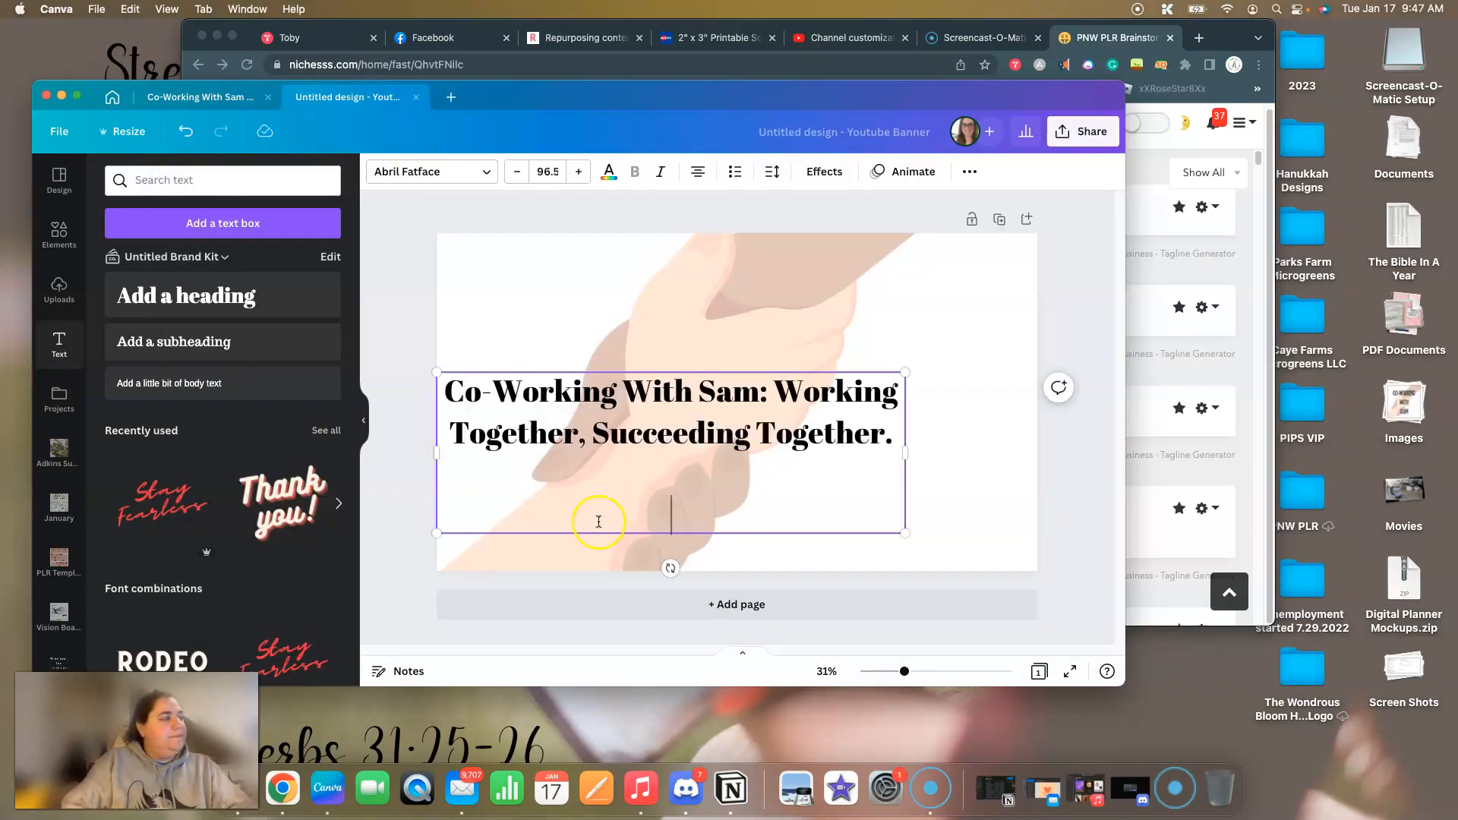
key(BackSpace)
key(BackSpace)
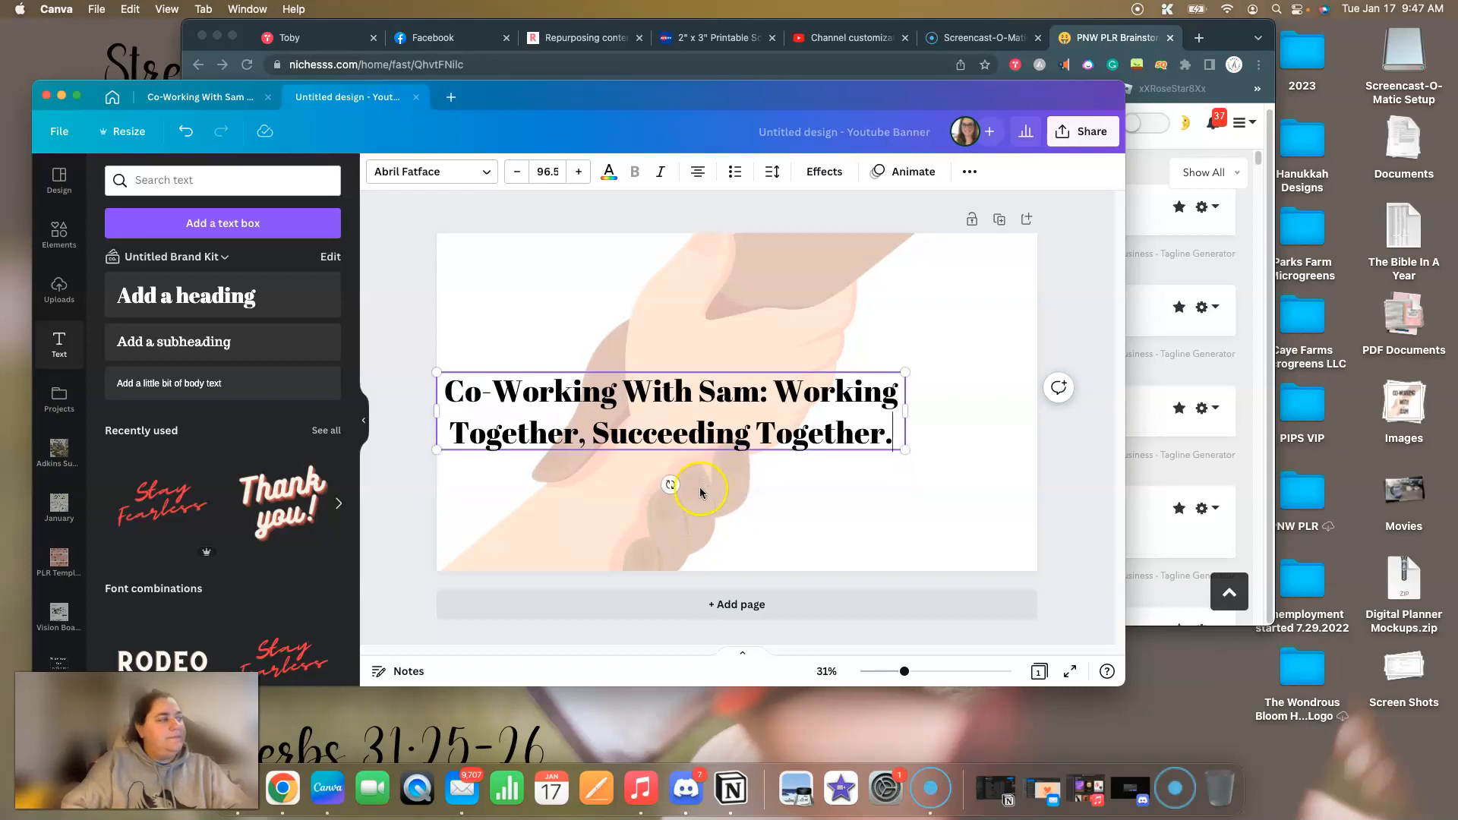
Change the banner tagline's font to Over Thinking Font, finding it with the font search "over".
drag(731, 387, 720, 326)
click(694, 417)
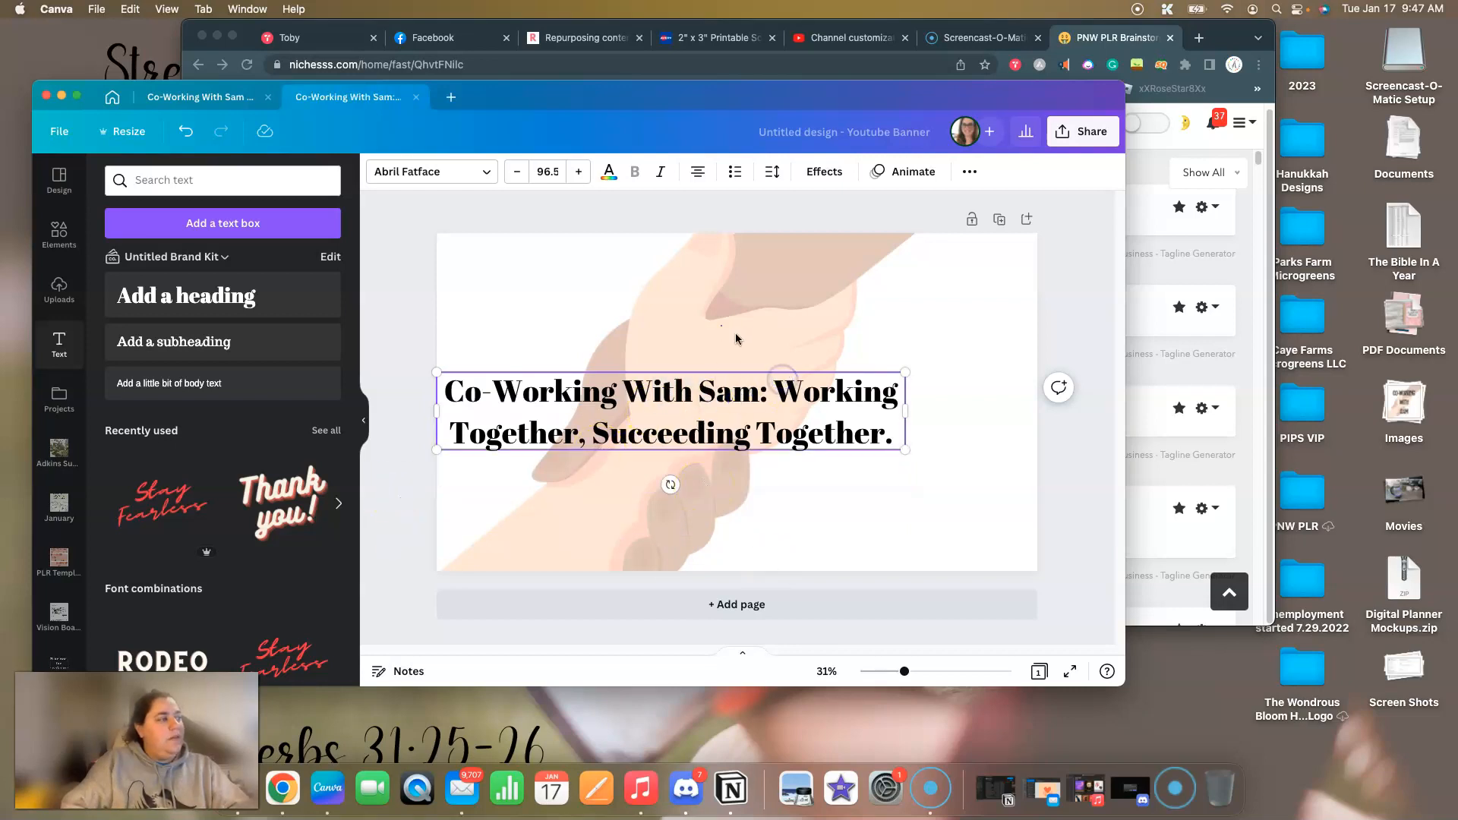
click(442, 167)
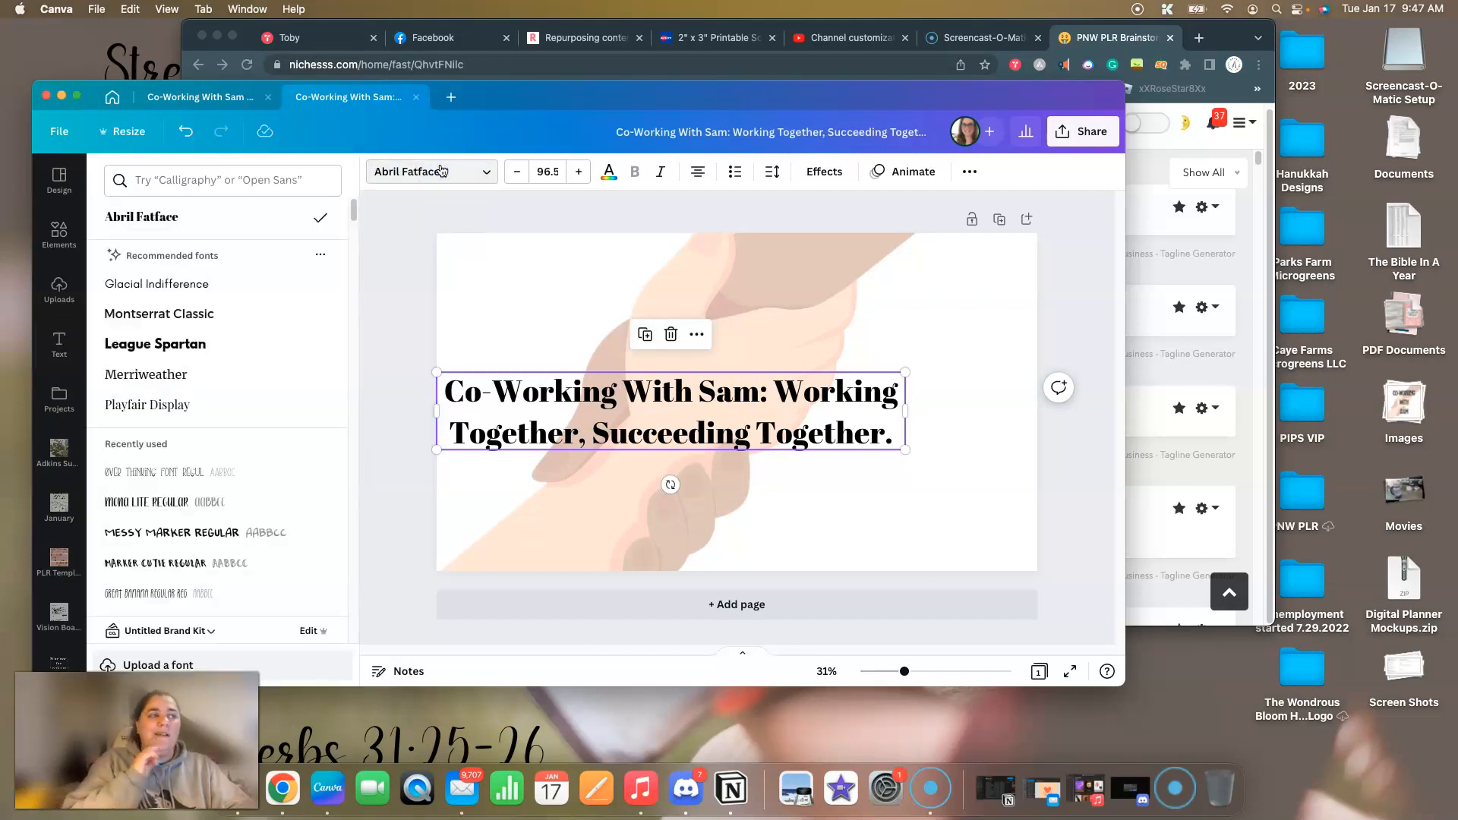
click(220, 180)
text(over)
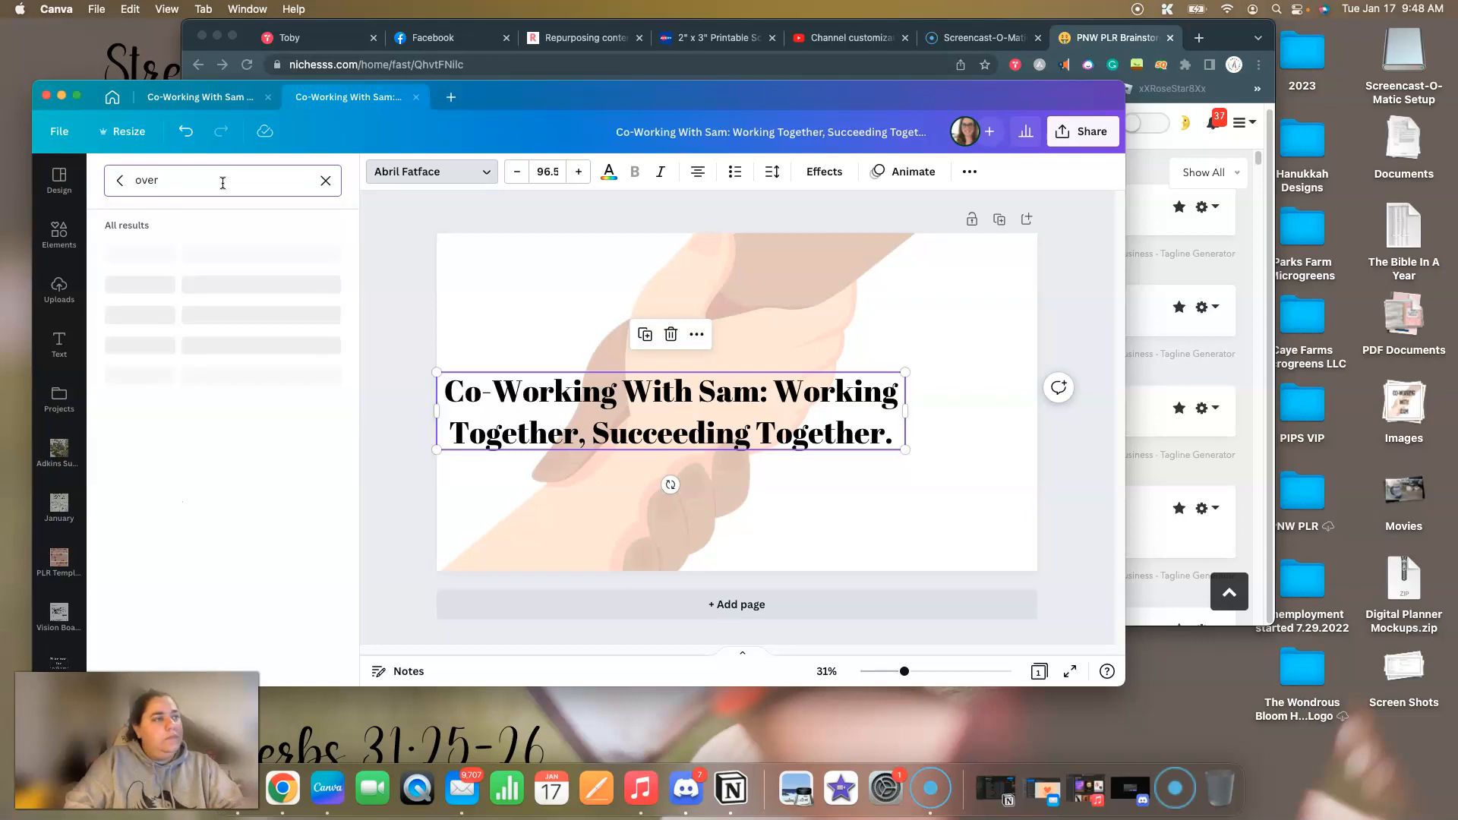
click(225, 170)
click(206, 253)
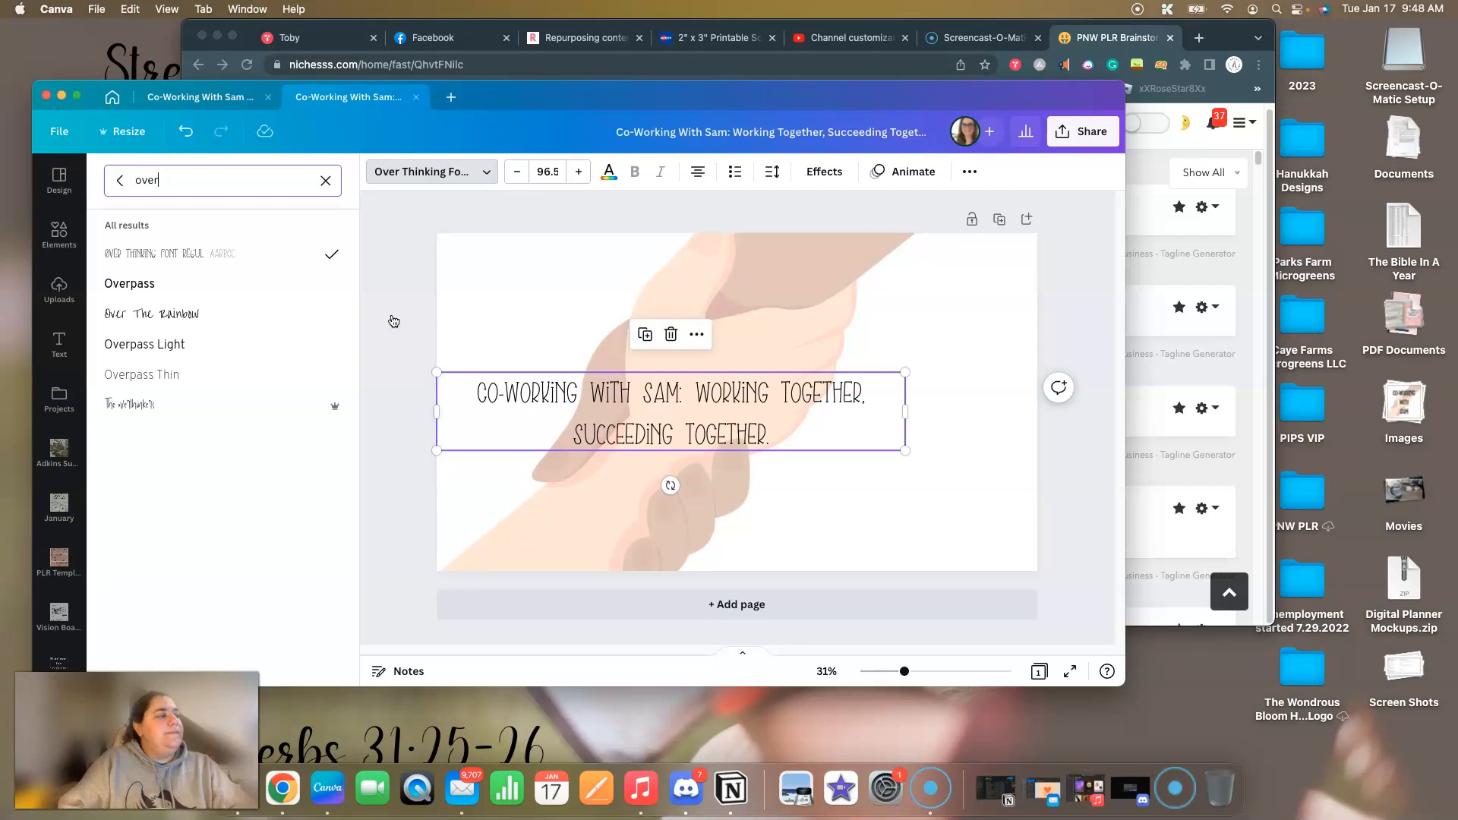
Break the tagline before "Working Together, Succeeding Together." to start a second line, and centre the text box on the banner.
click(697, 391)
click(697, 390)
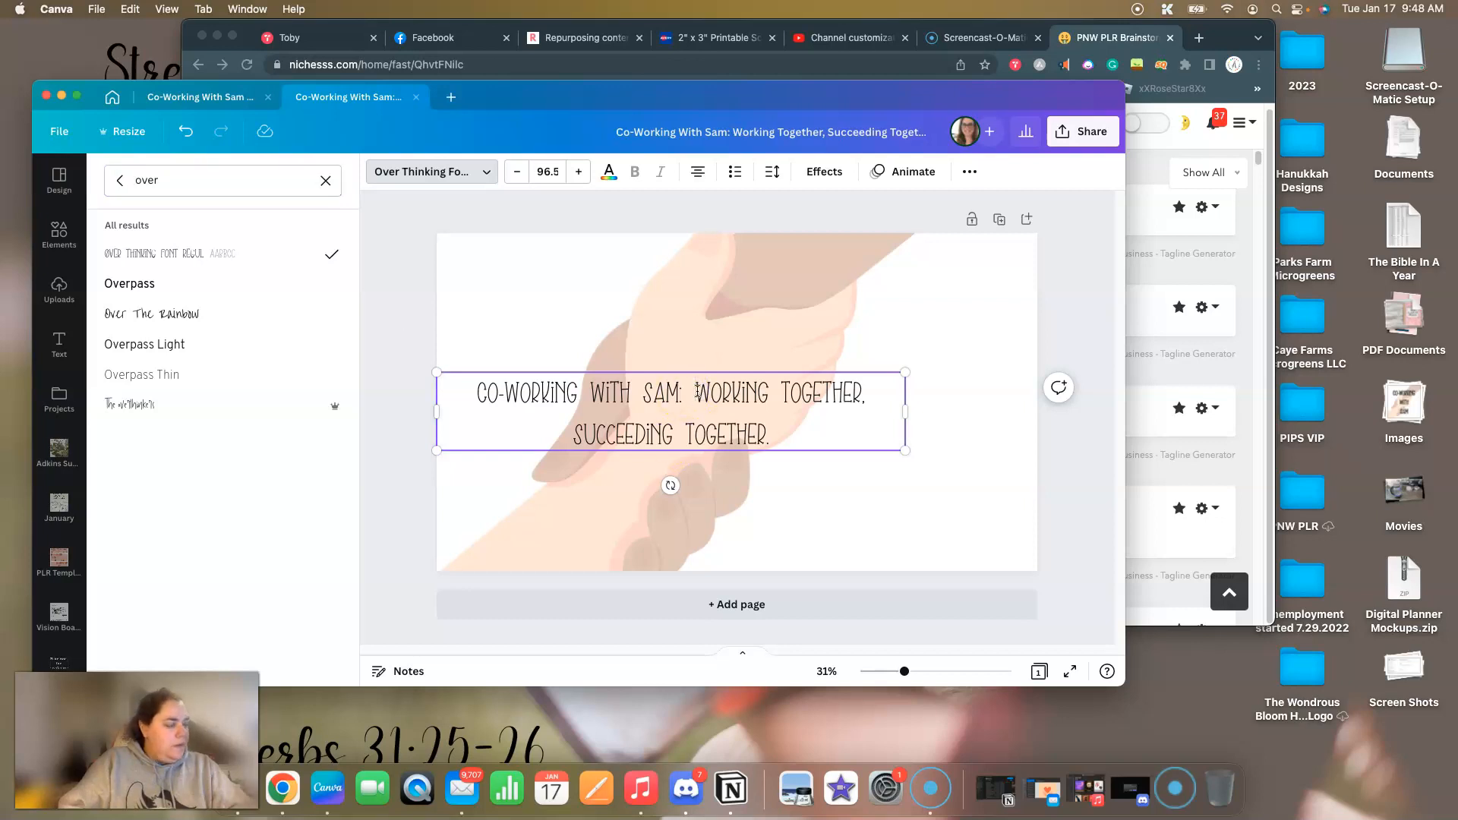
key(Return)
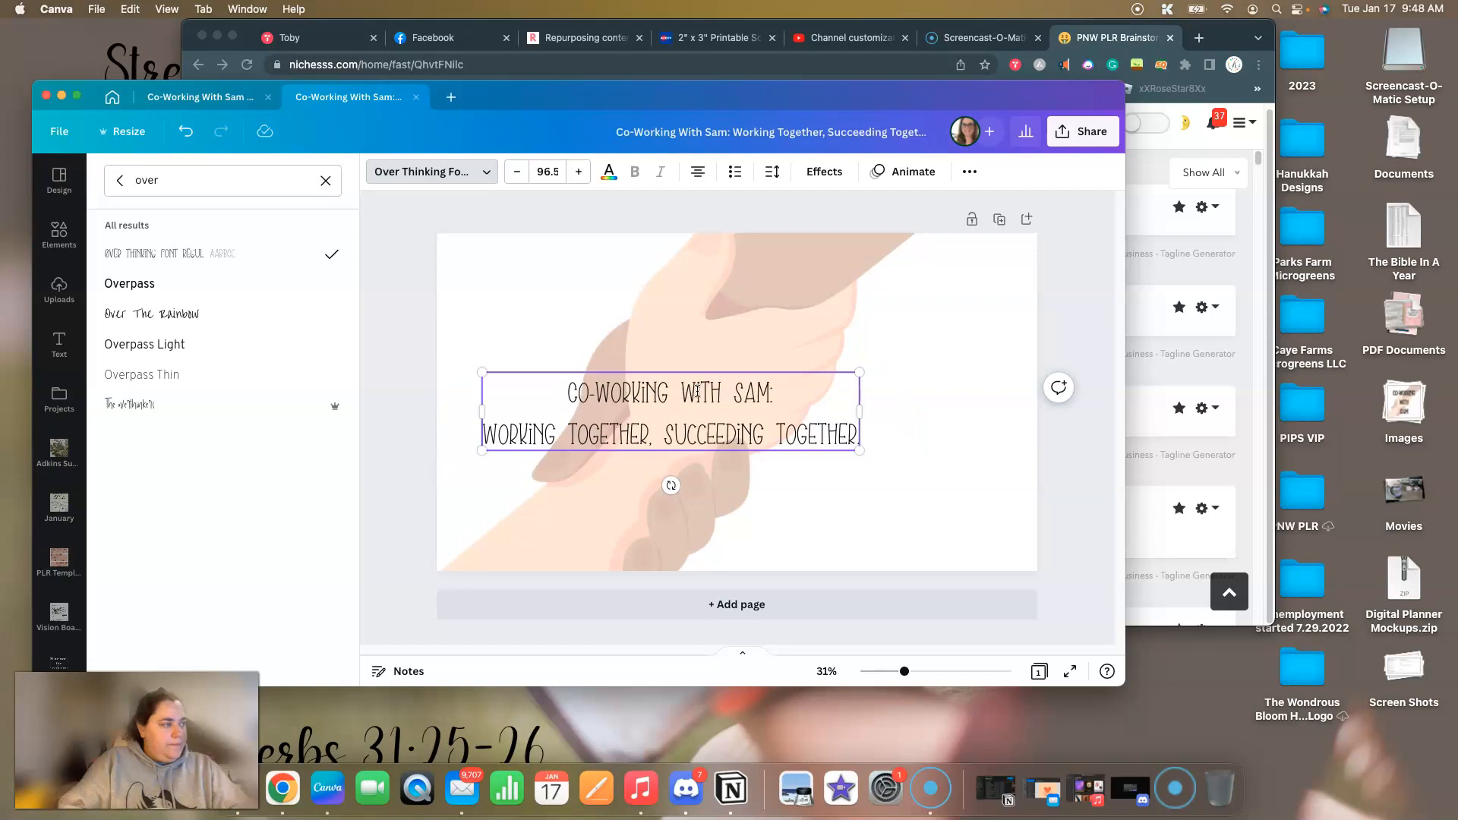
click(403, 431)
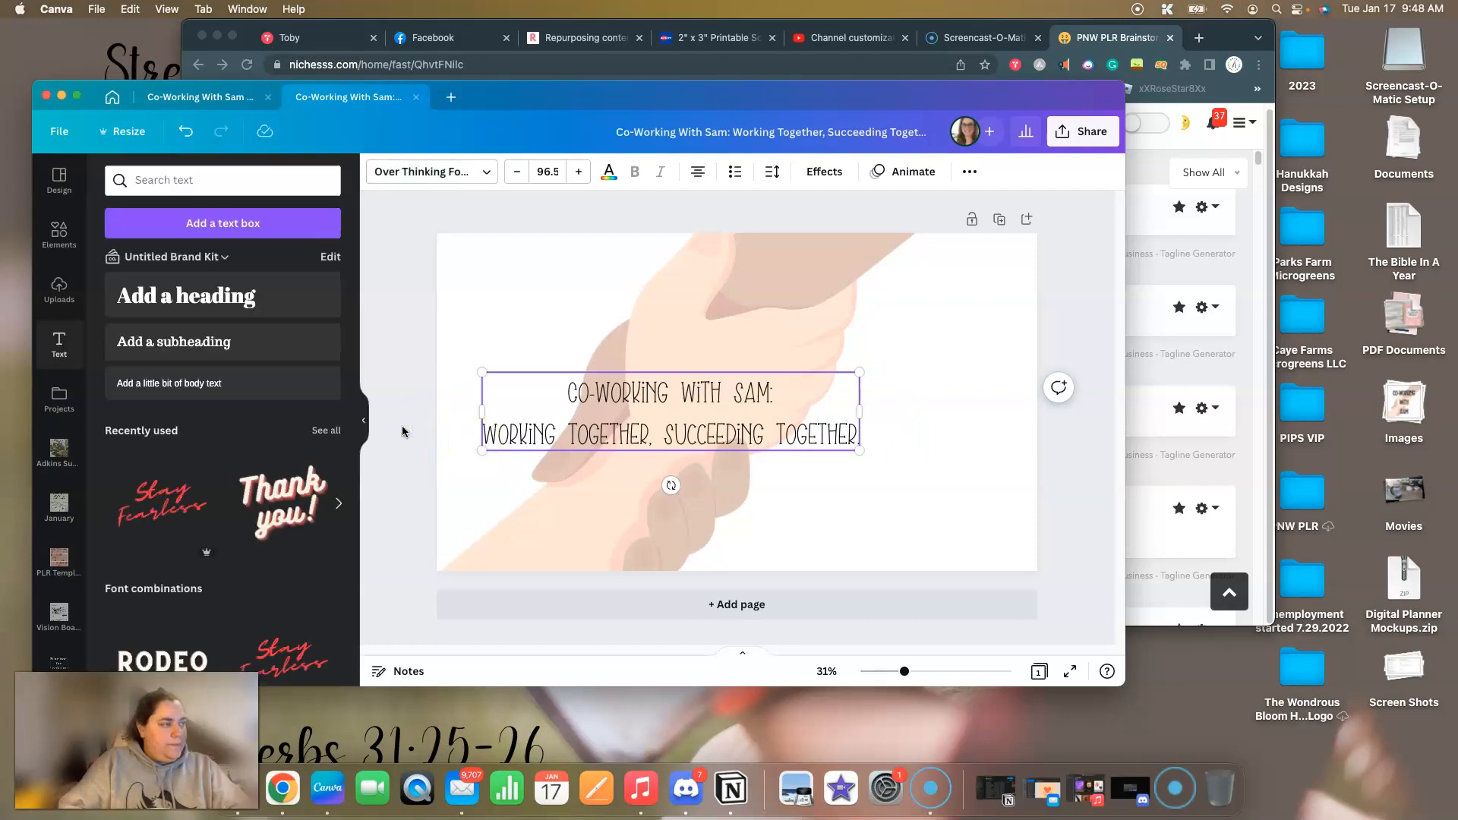
click(403, 428)
mouse_move(812, 395)
mouse_down()
mouse_move(874, 467)
mouse_move(847, 357)
mouse_move(799, 416)
mouse_move(826, 417)
mouse_up()
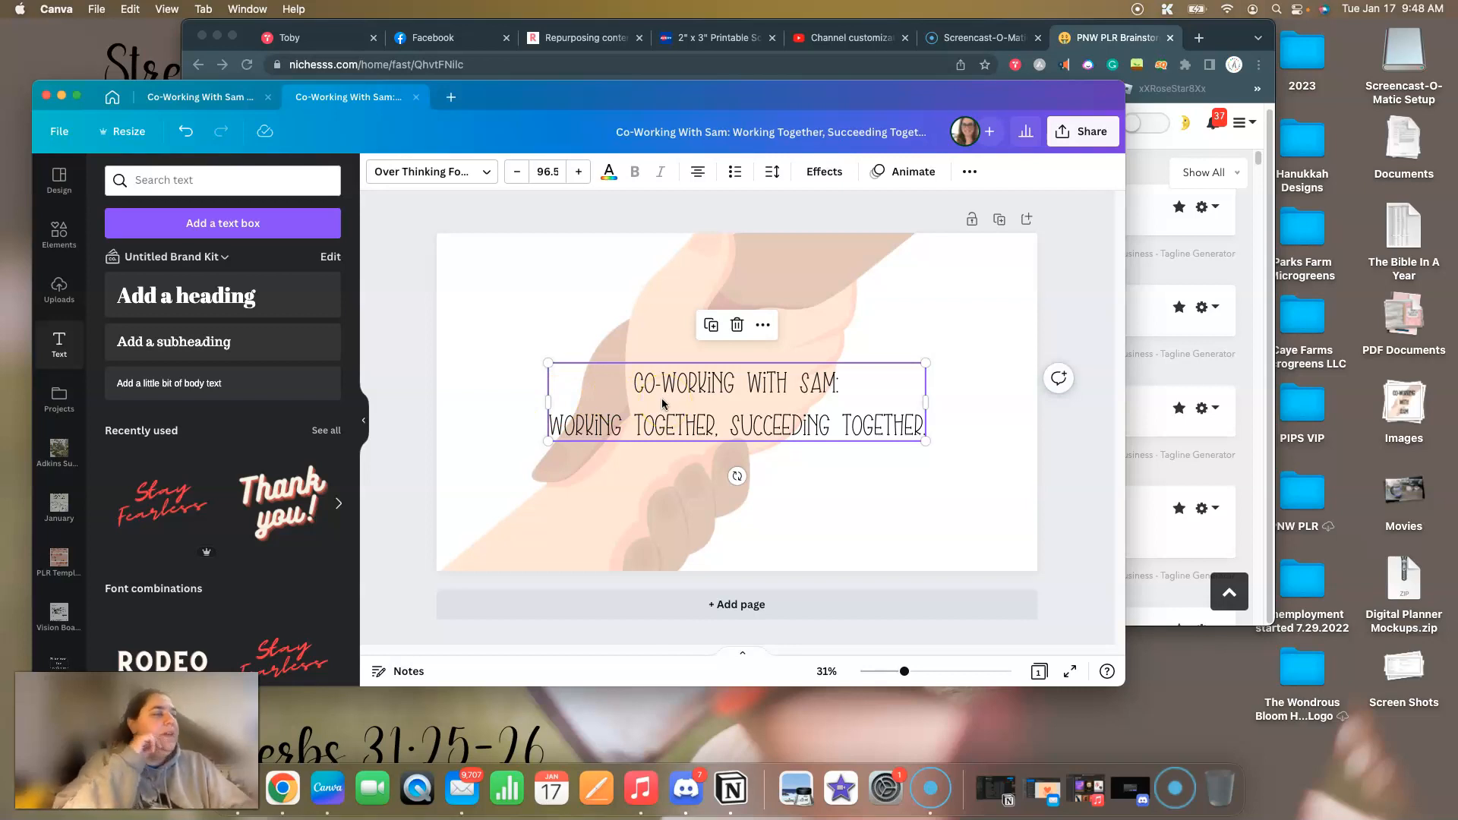
Apply the Splice text effect to the tagline and set the effect's colour to black.
click(449, 178)
click(449, 178)
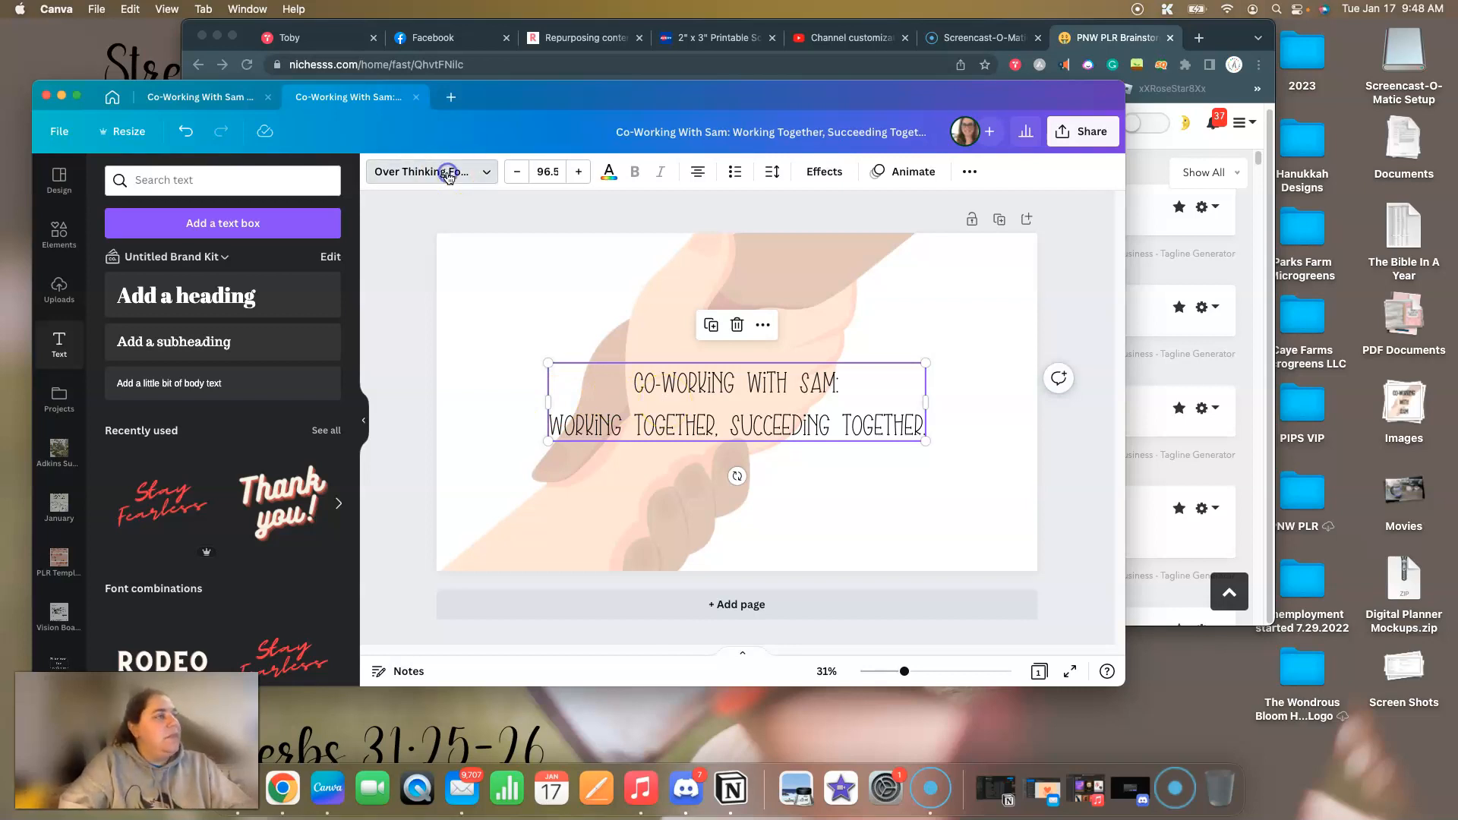
click(515, 203)
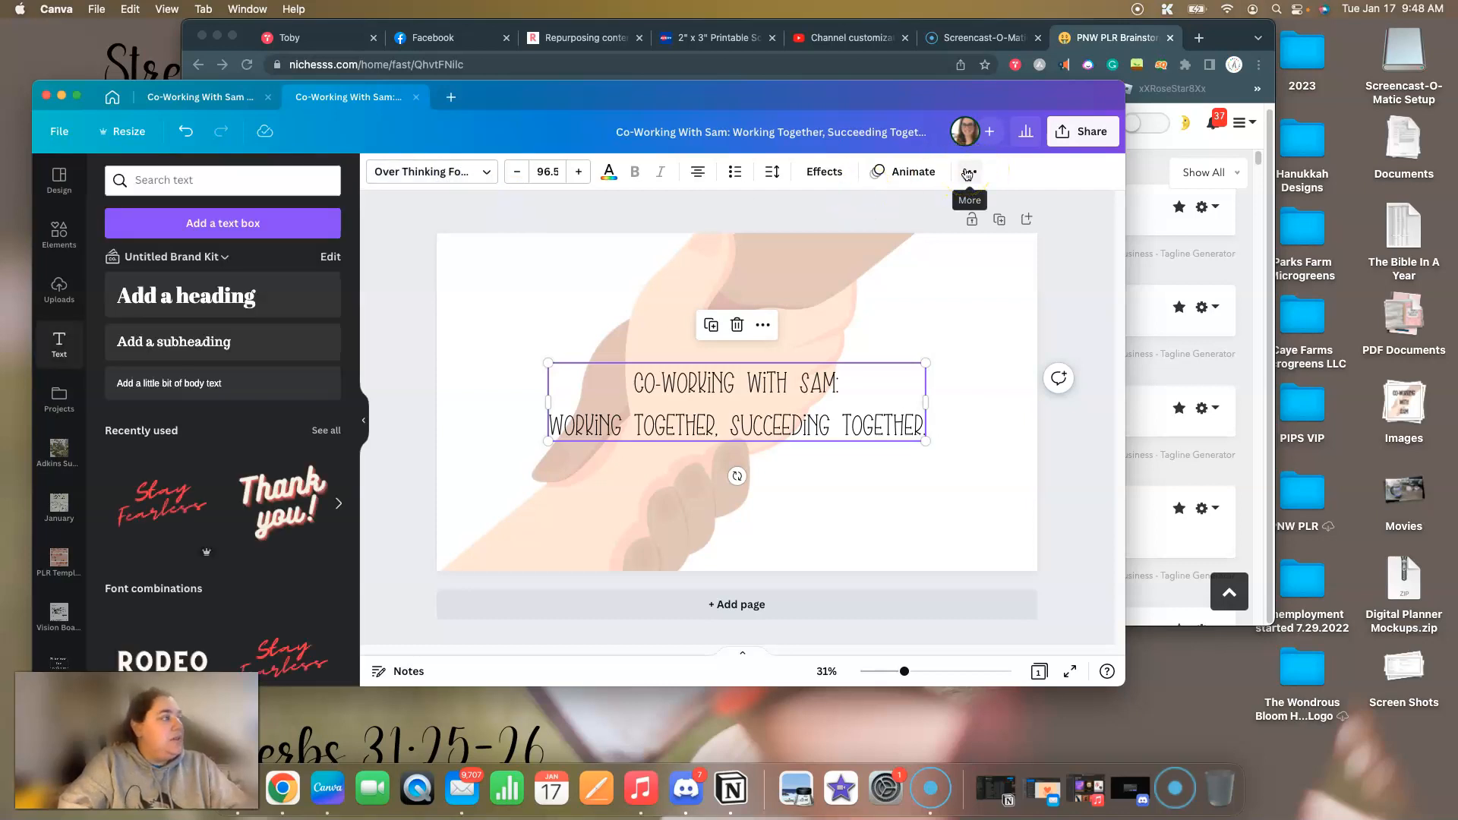
click(824, 172)
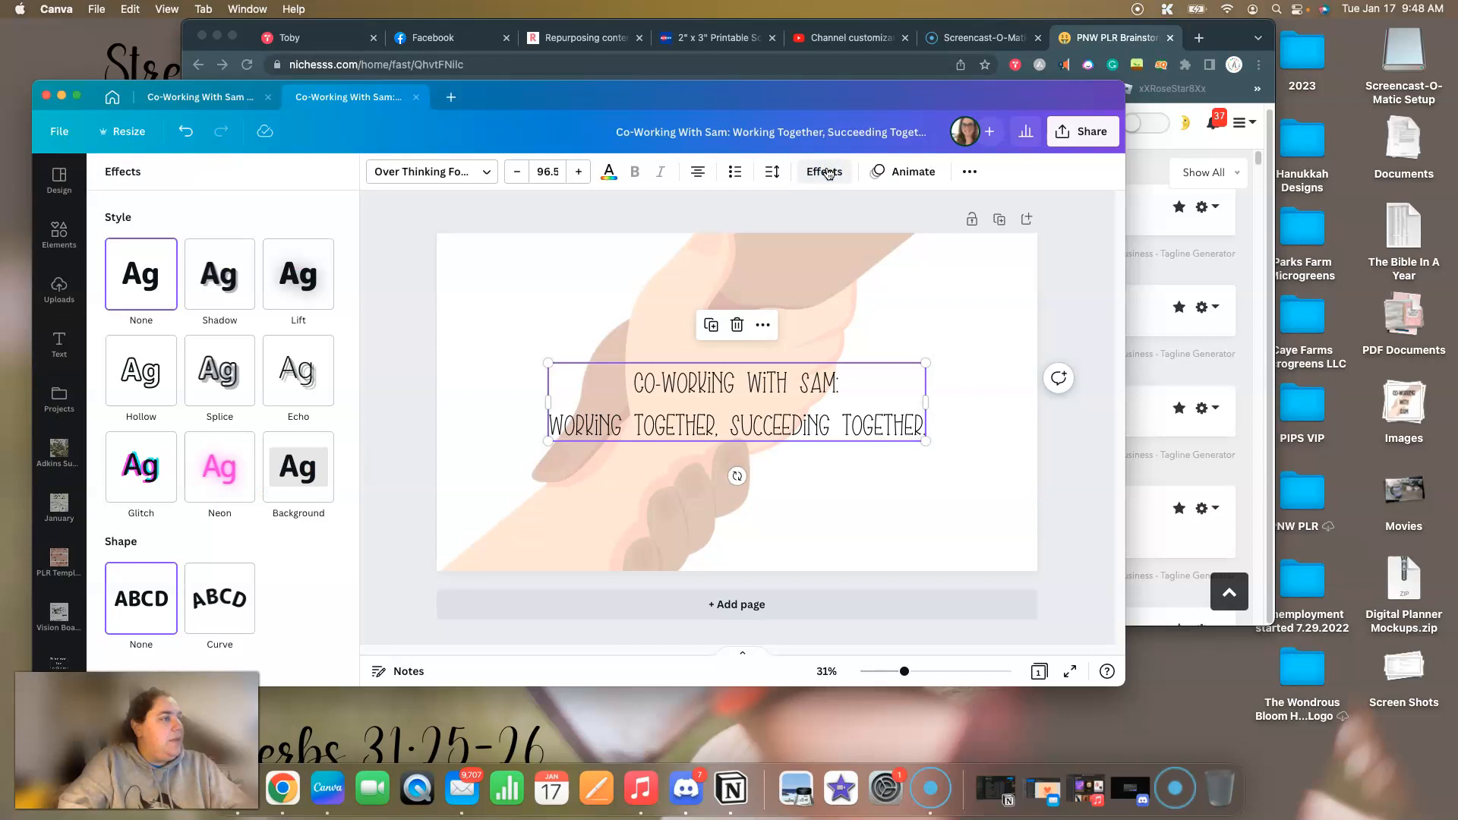
click(218, 370)
click(323, 570)
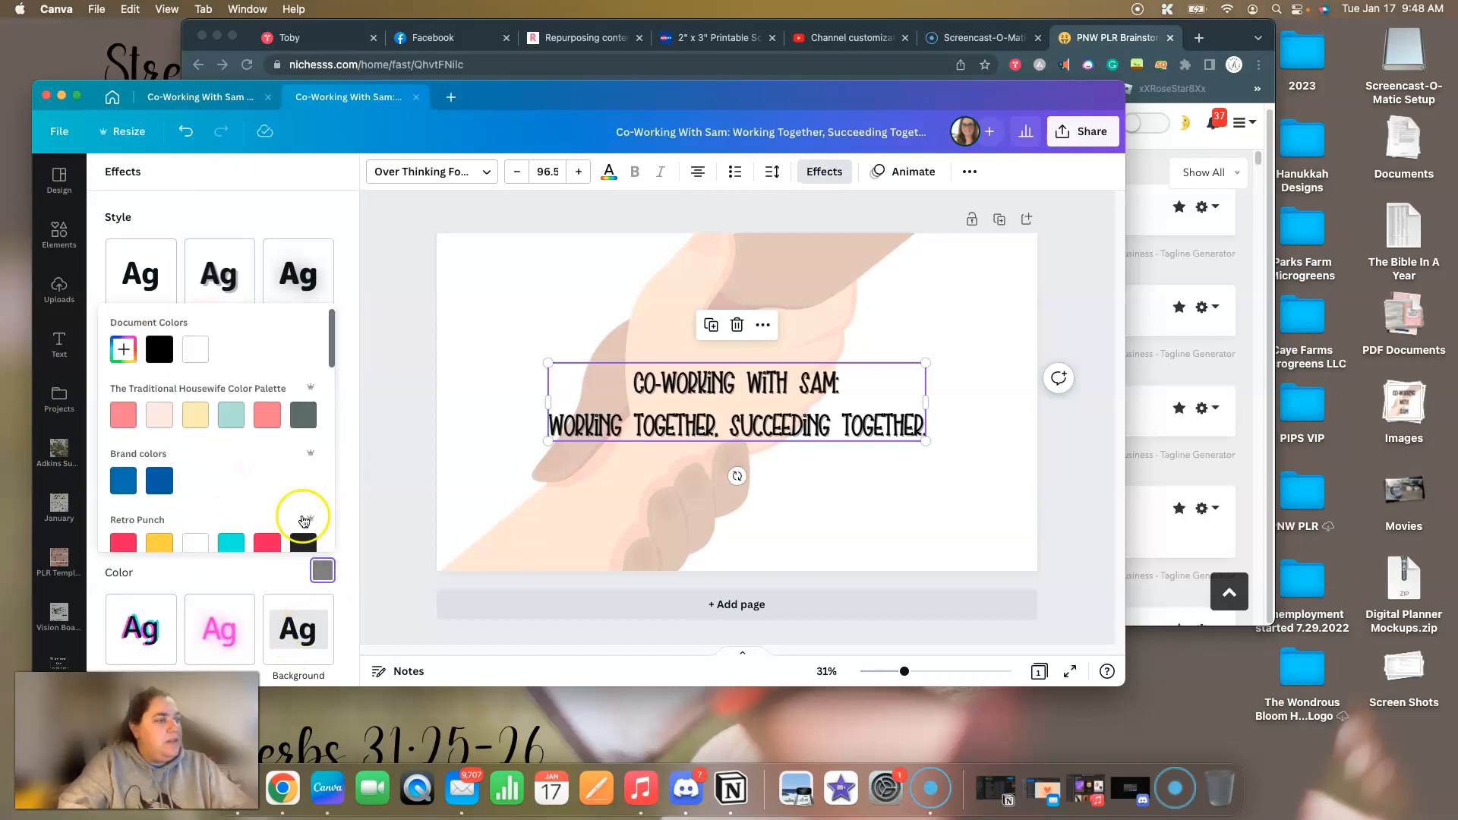
click(157, 349)
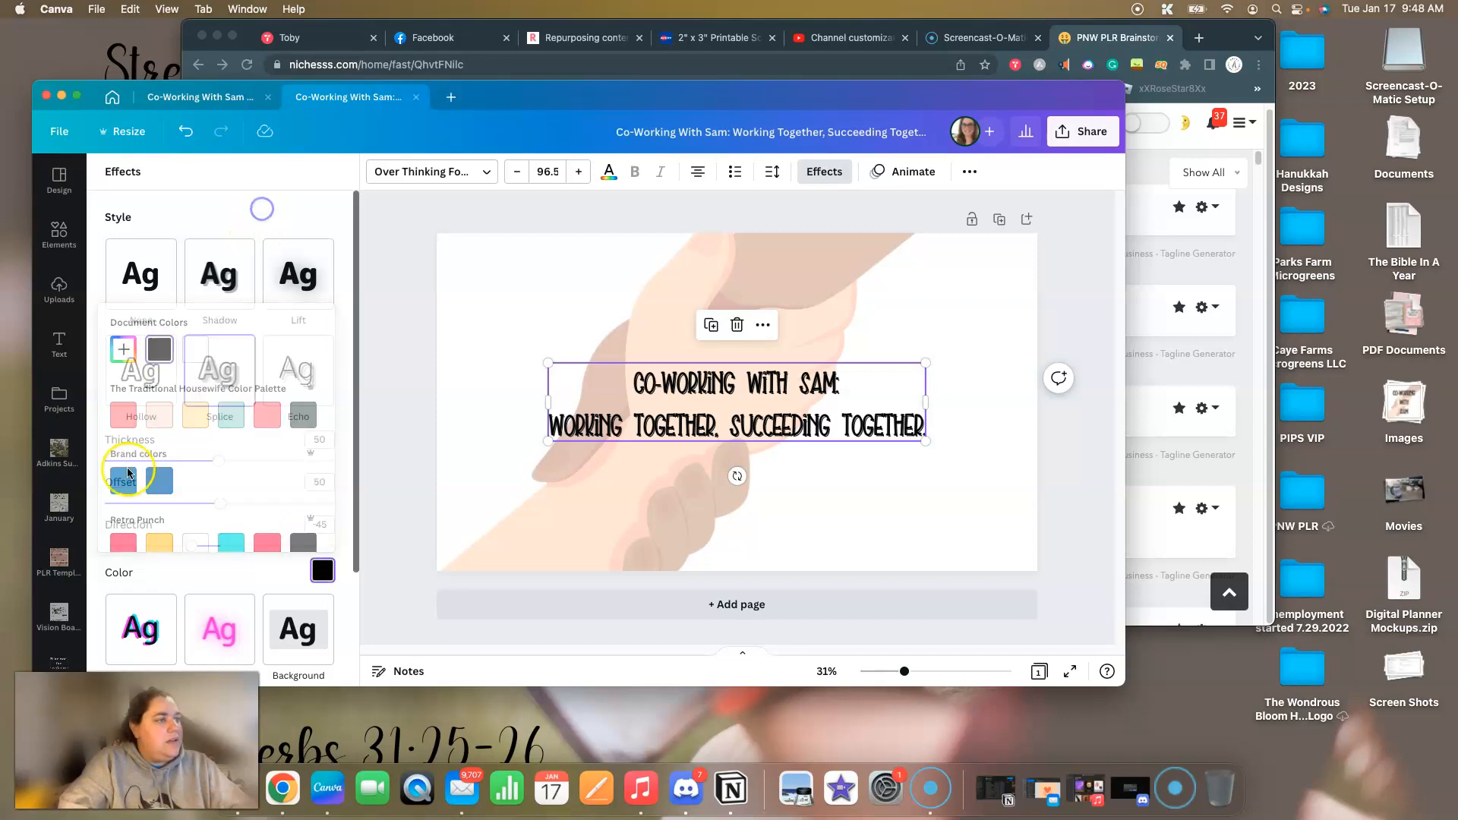
Set both the direction and the offset of the tagline's Splice effect to 0.
click(322, 527)
click(323, 529)
text(0)
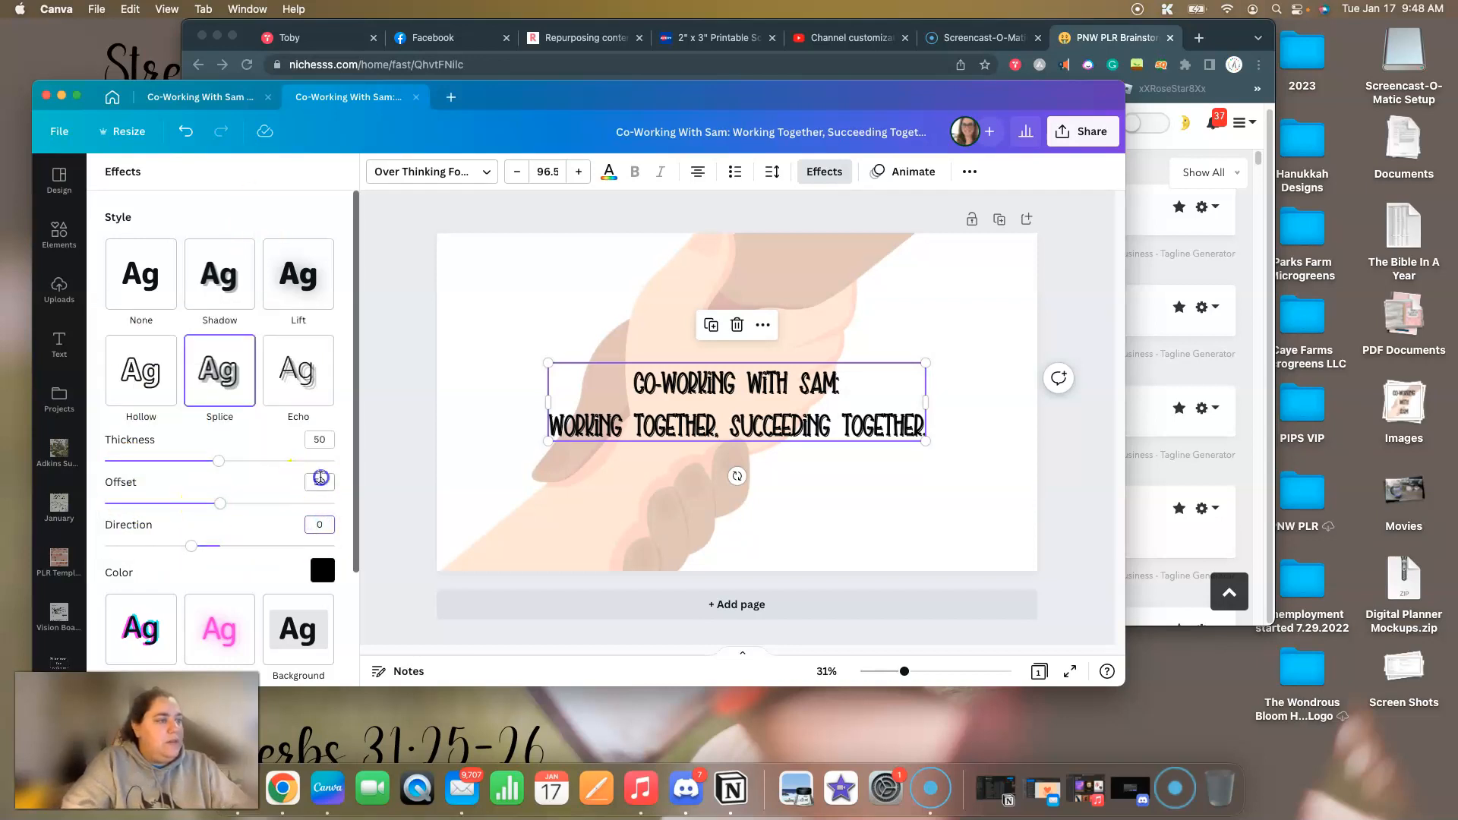
click(320, 482)
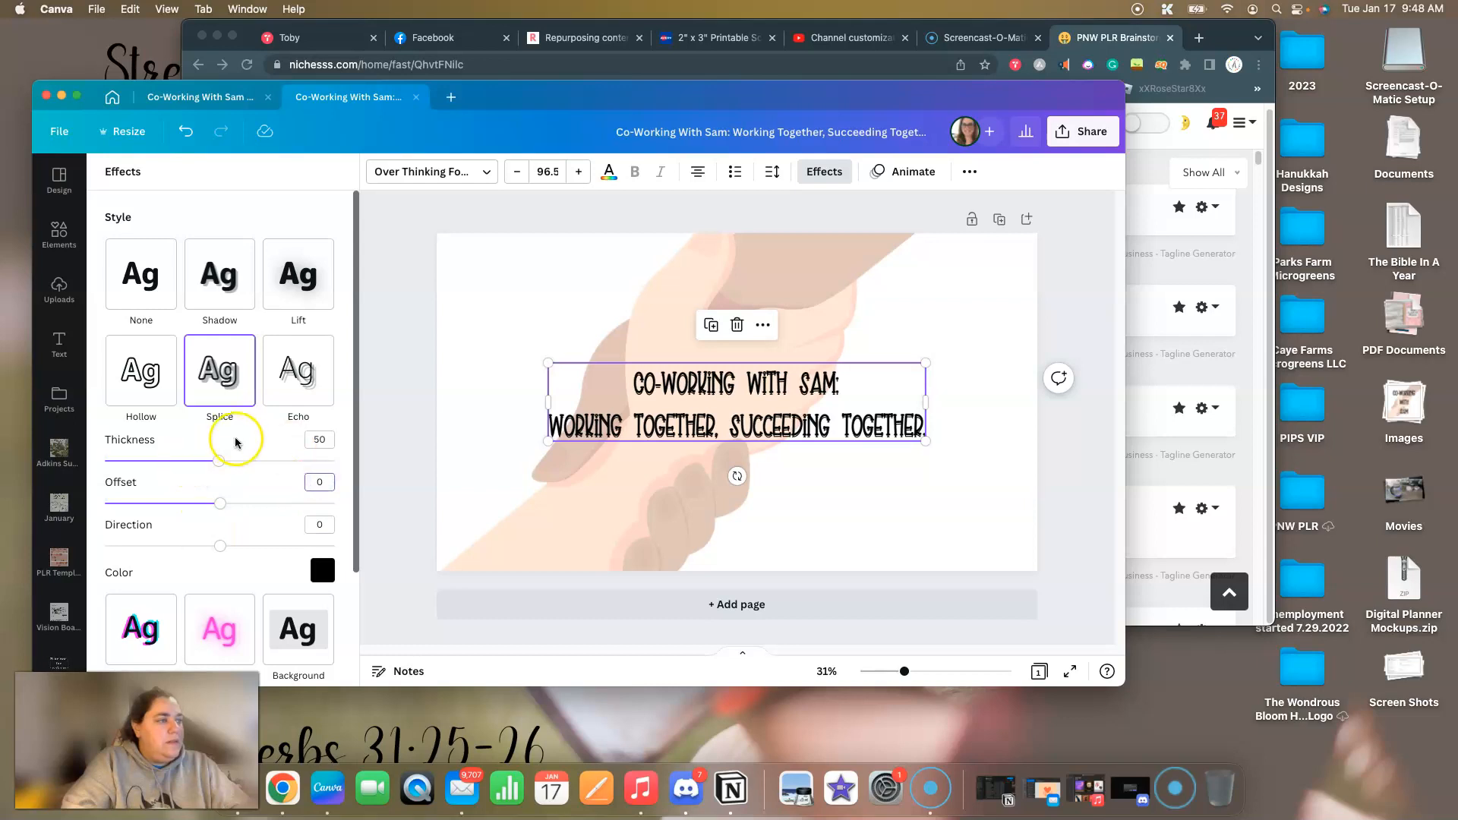
click(259, 481)
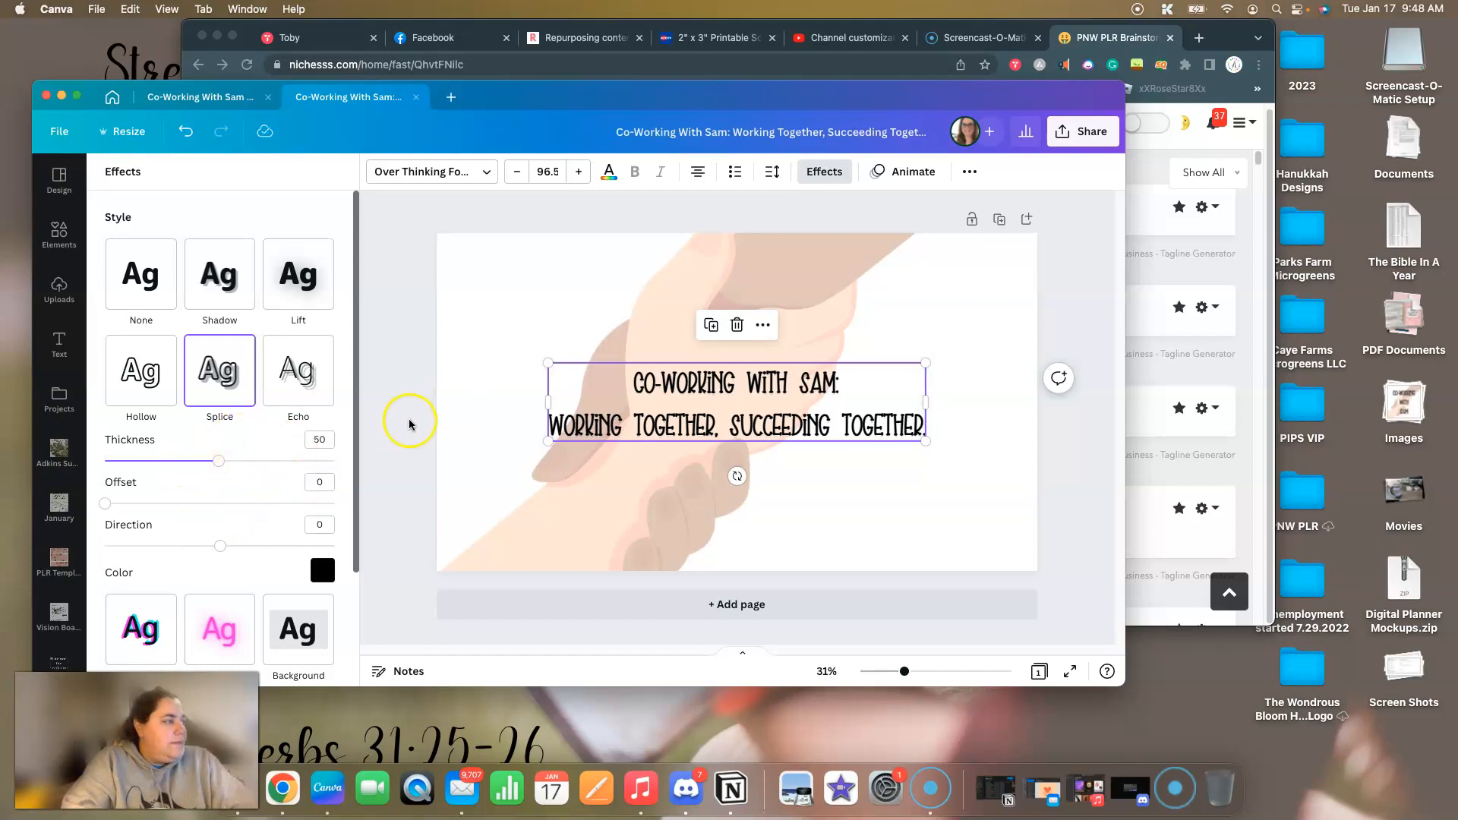
Enlarge the tagline to about size 136 so it spans most of the banner's width.
click(628, 368)
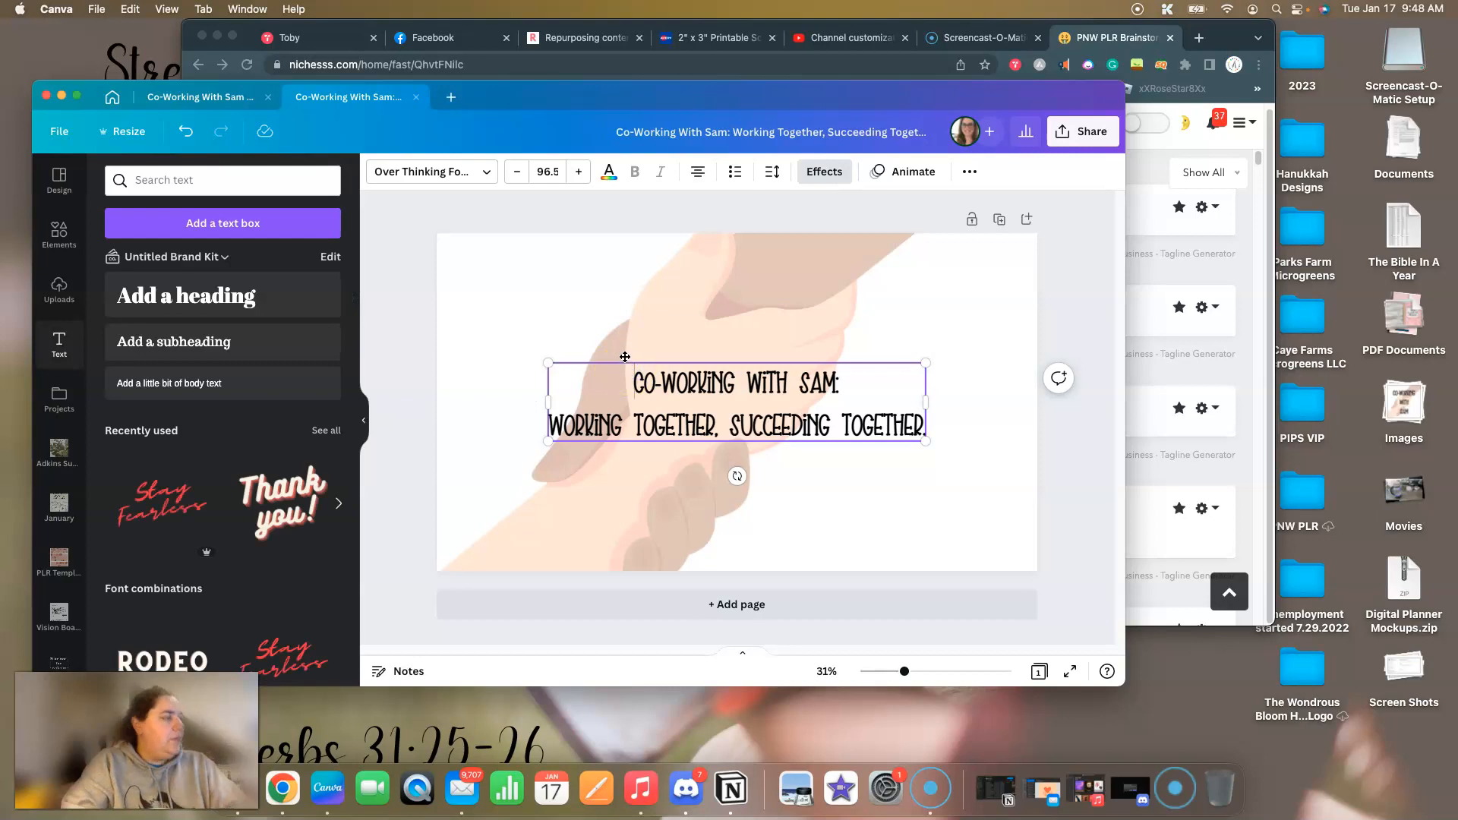
drag(927, 440, 997, 475)
drag(548, 458, 470, 486)
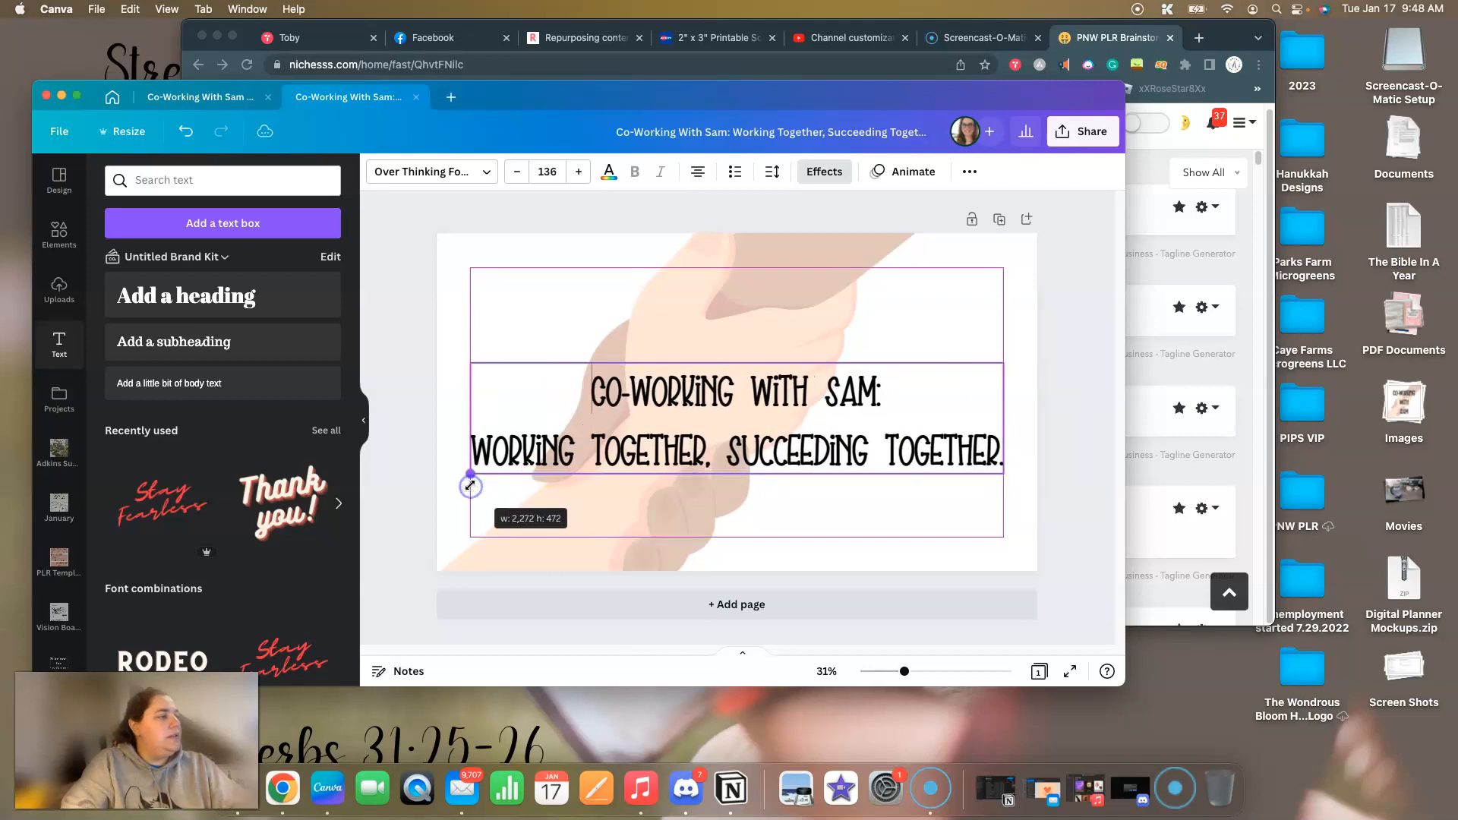
click(398, 410)
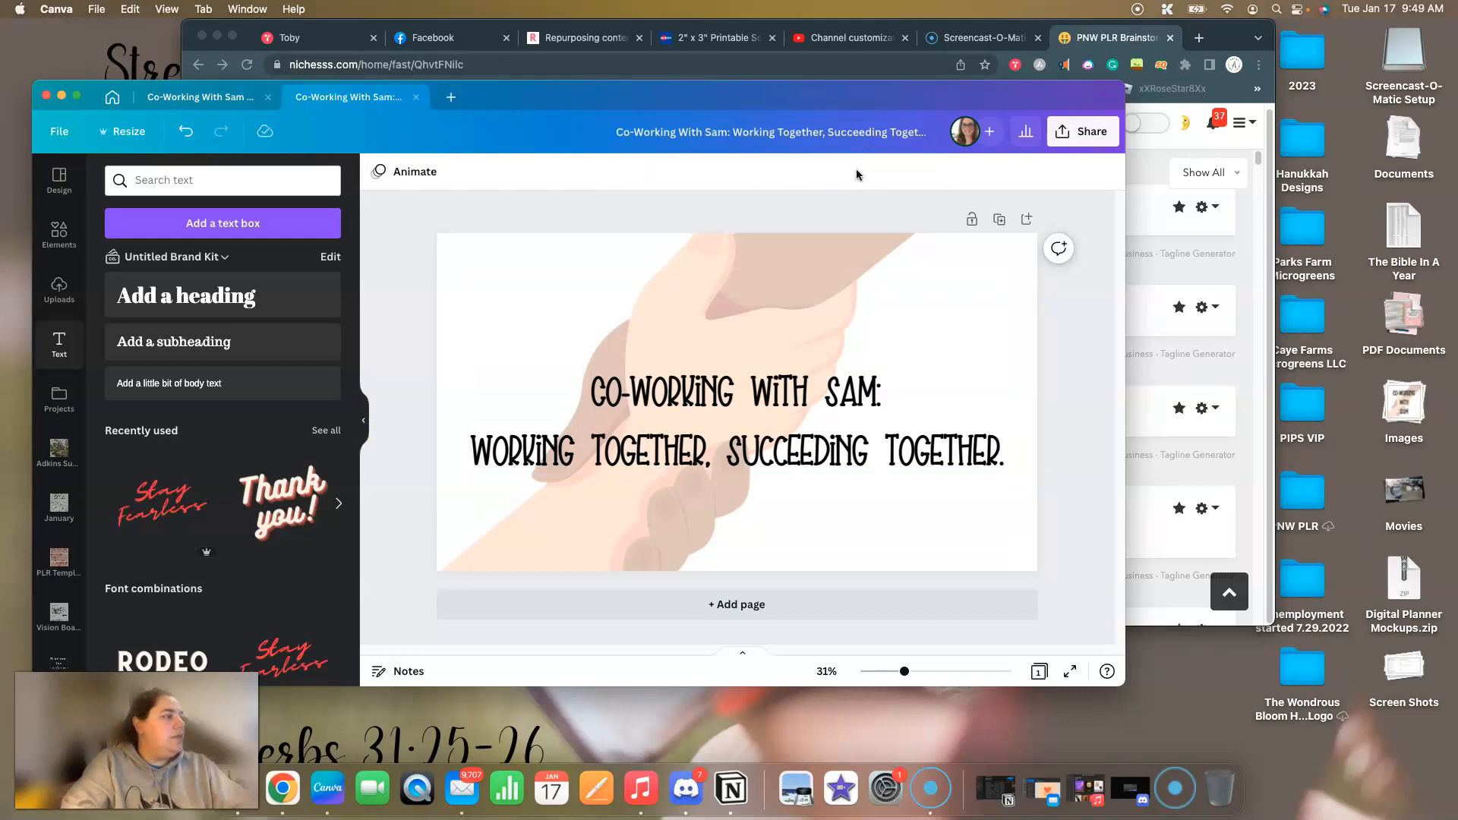
Save the banner design and download it as a PNG at 2,560 × 1,440 px.
click(59, 131)
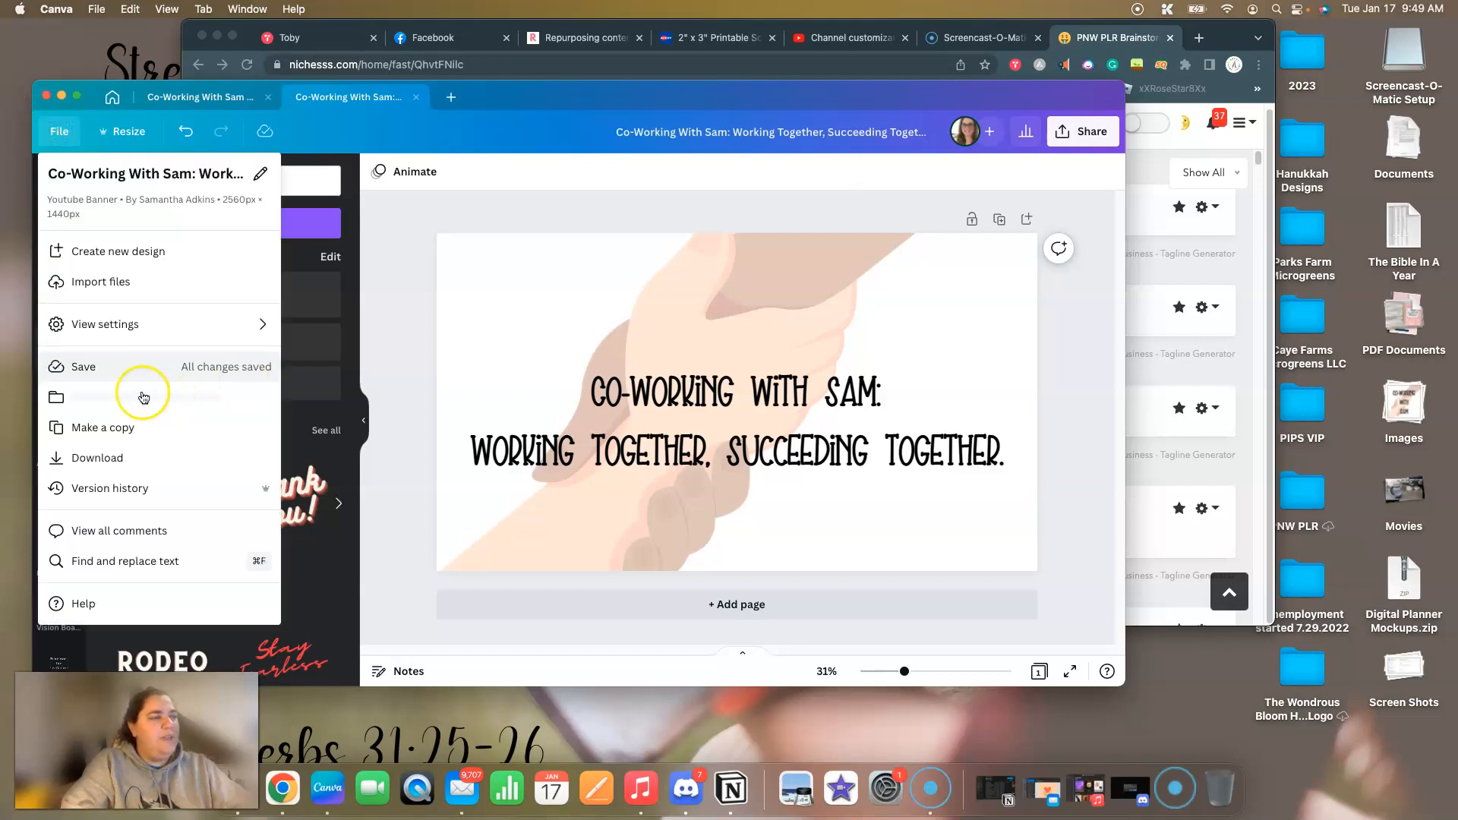
click(120, 367)
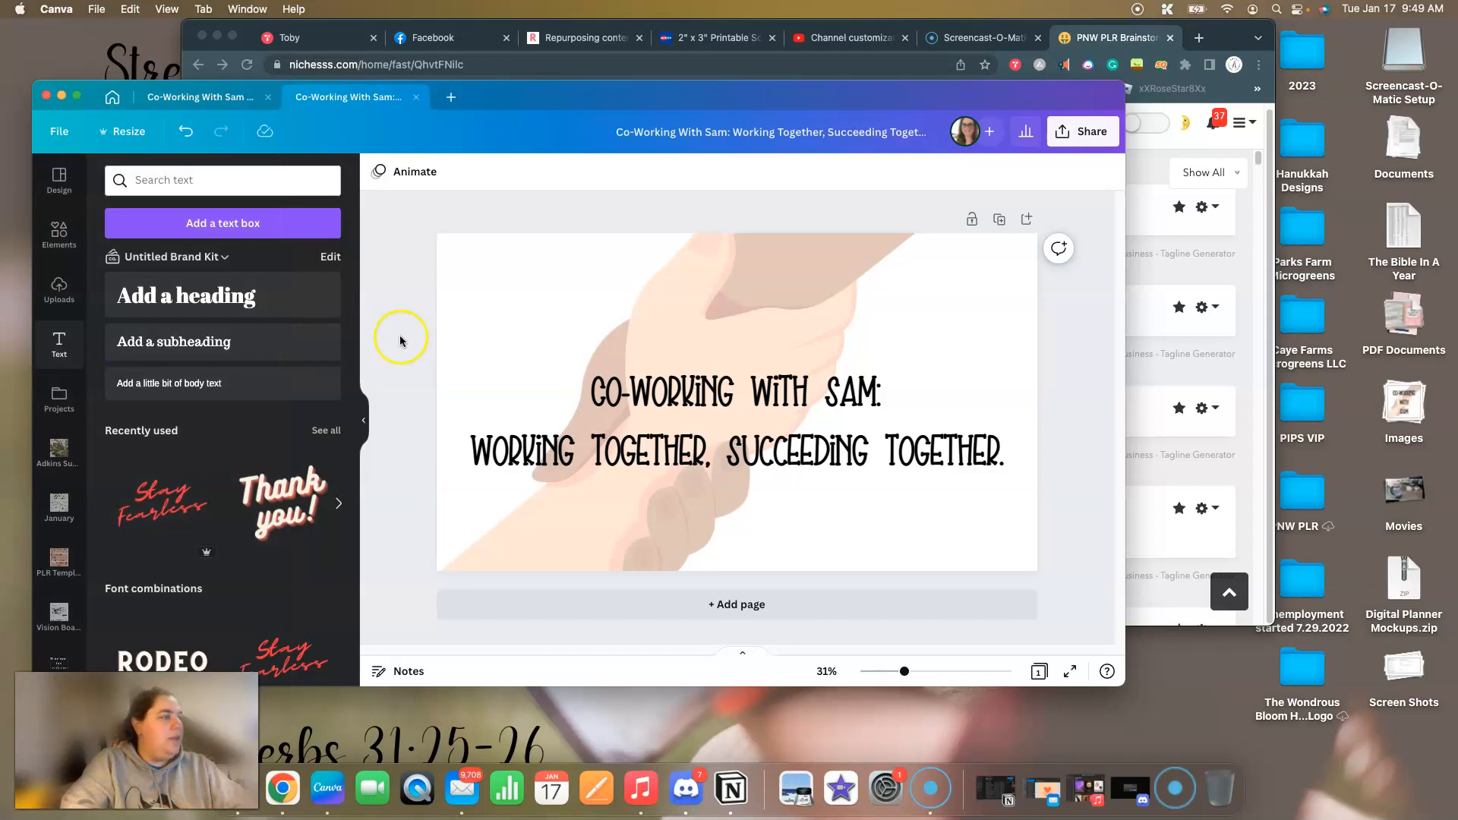
click(1082, 132)
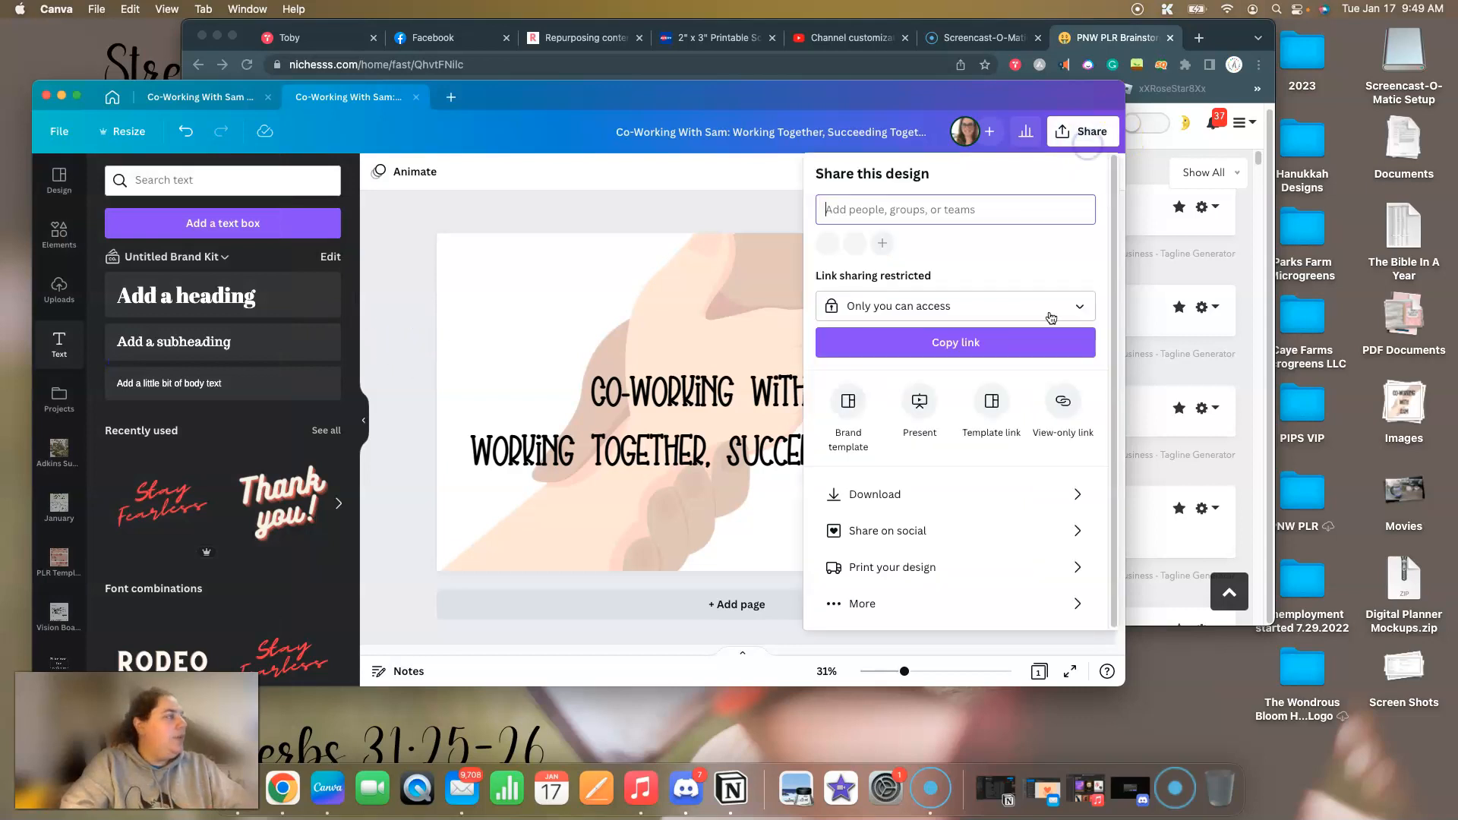
click(873, 498)
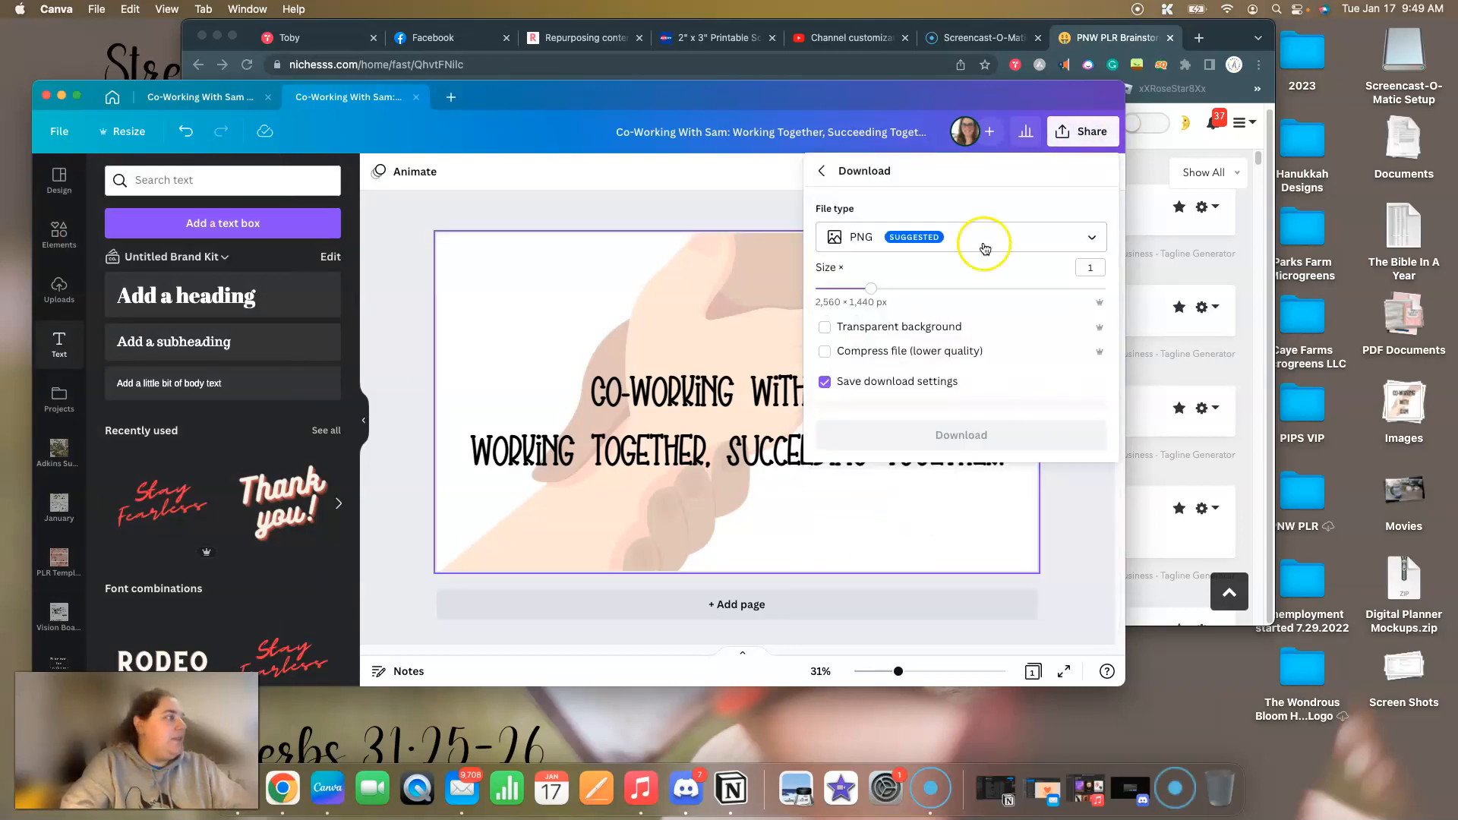
click(861, 44)
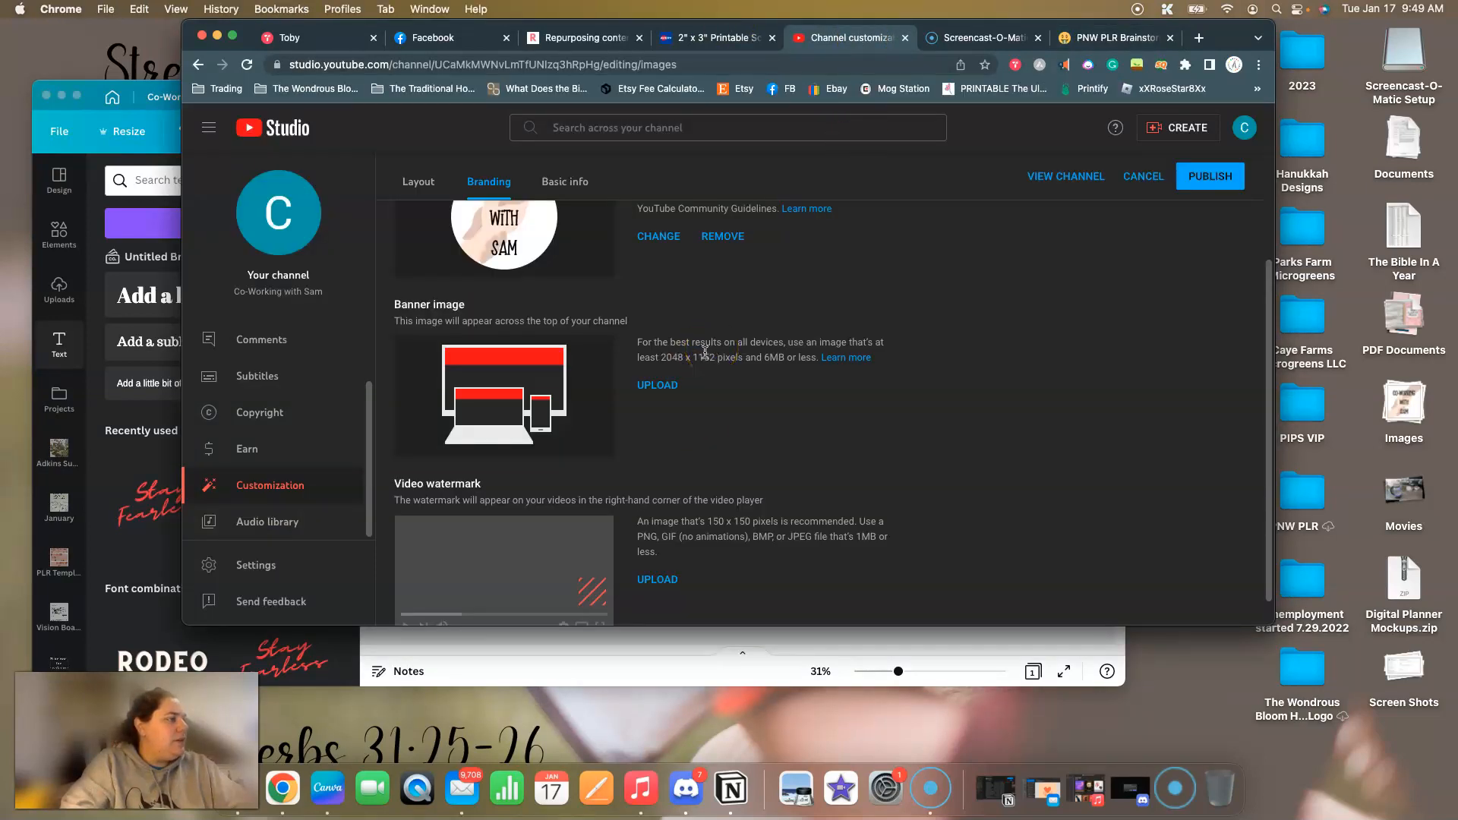
click(619, 675)
click(949, 425)
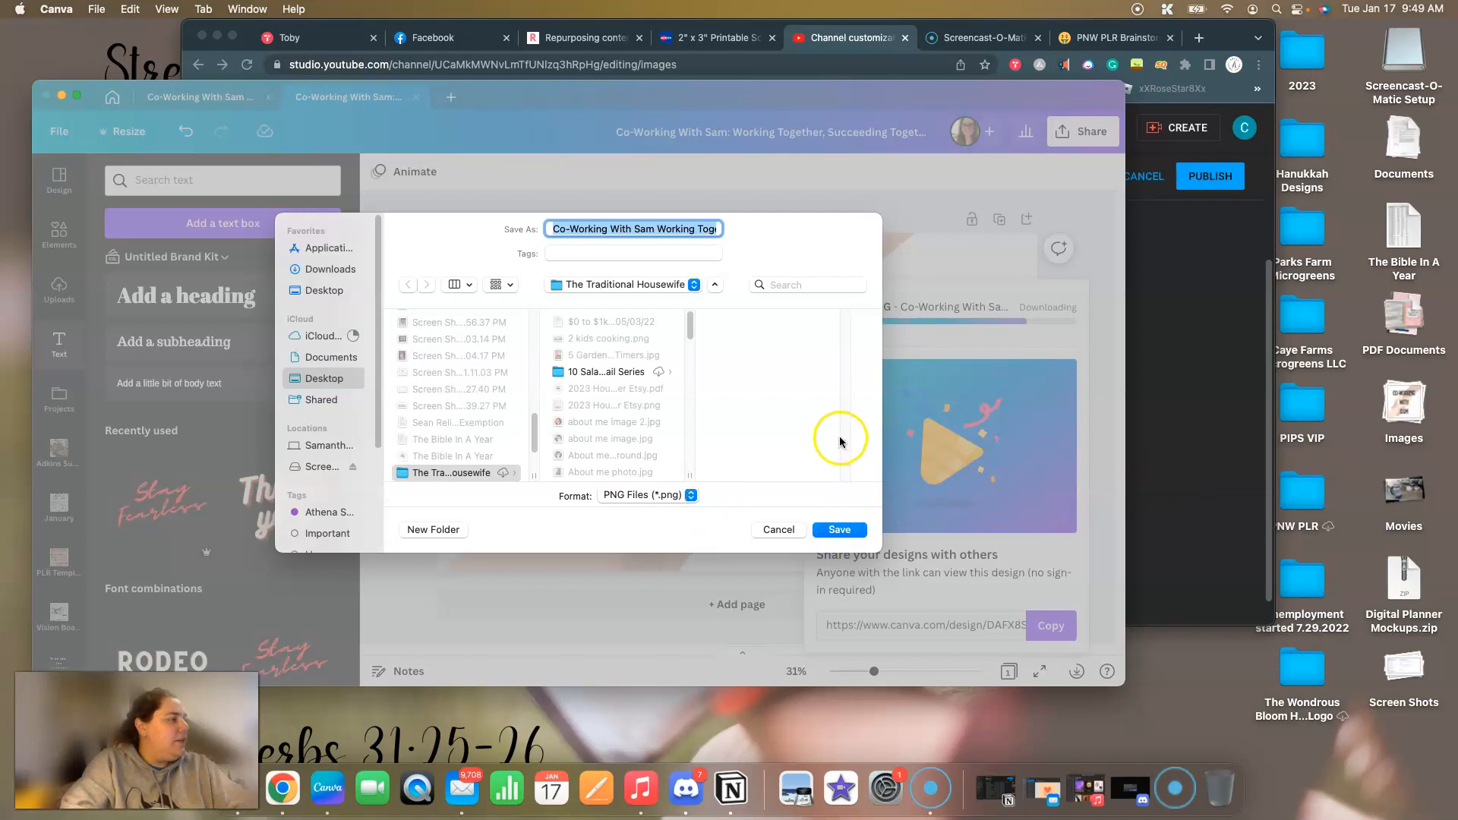
Switch to YouTube Studio in the browser, start uploading a banner image and browse the Desktop for the downloaded file.
key(super+Tab)
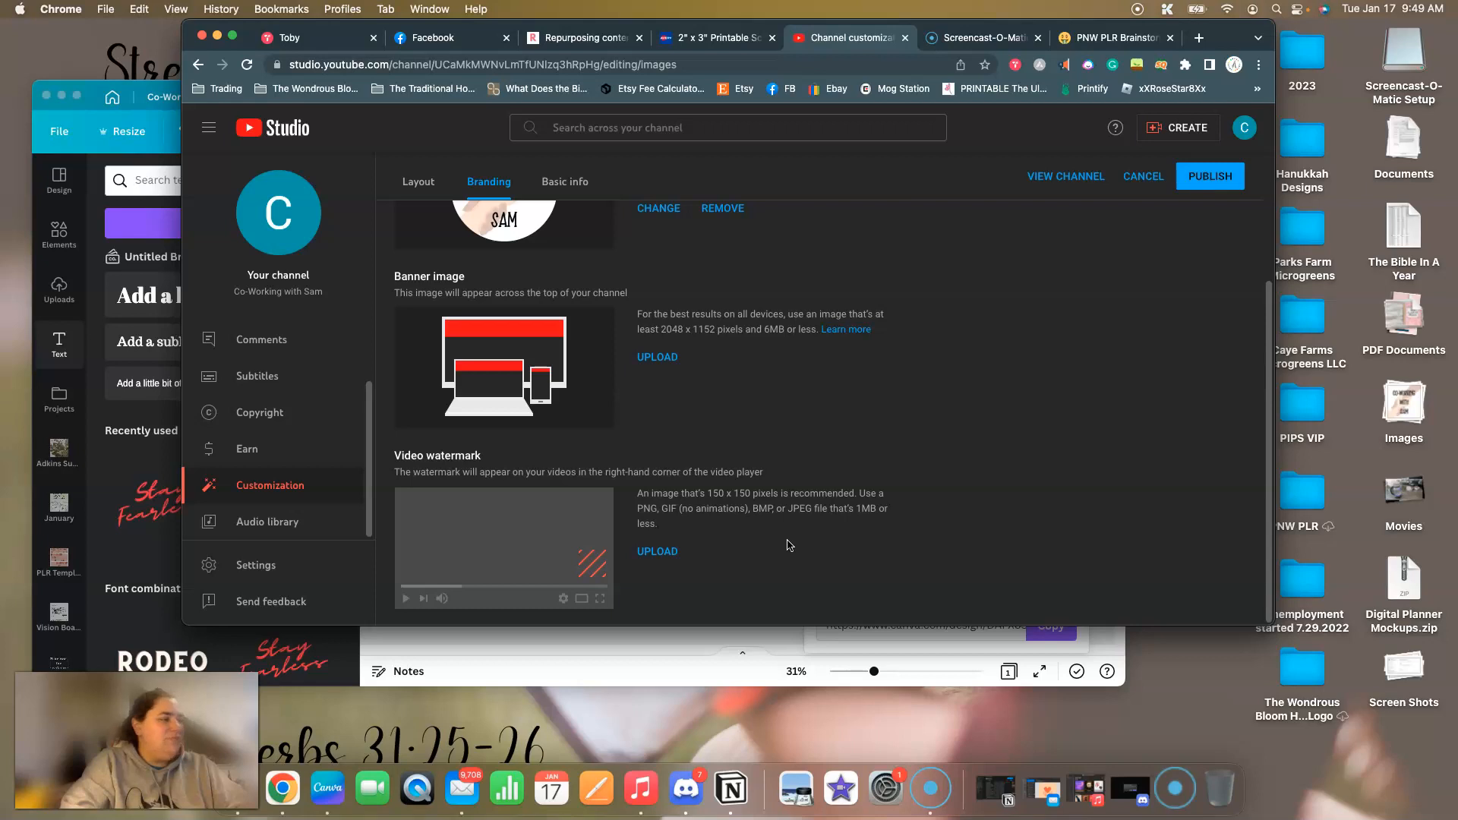
click(649, 361)
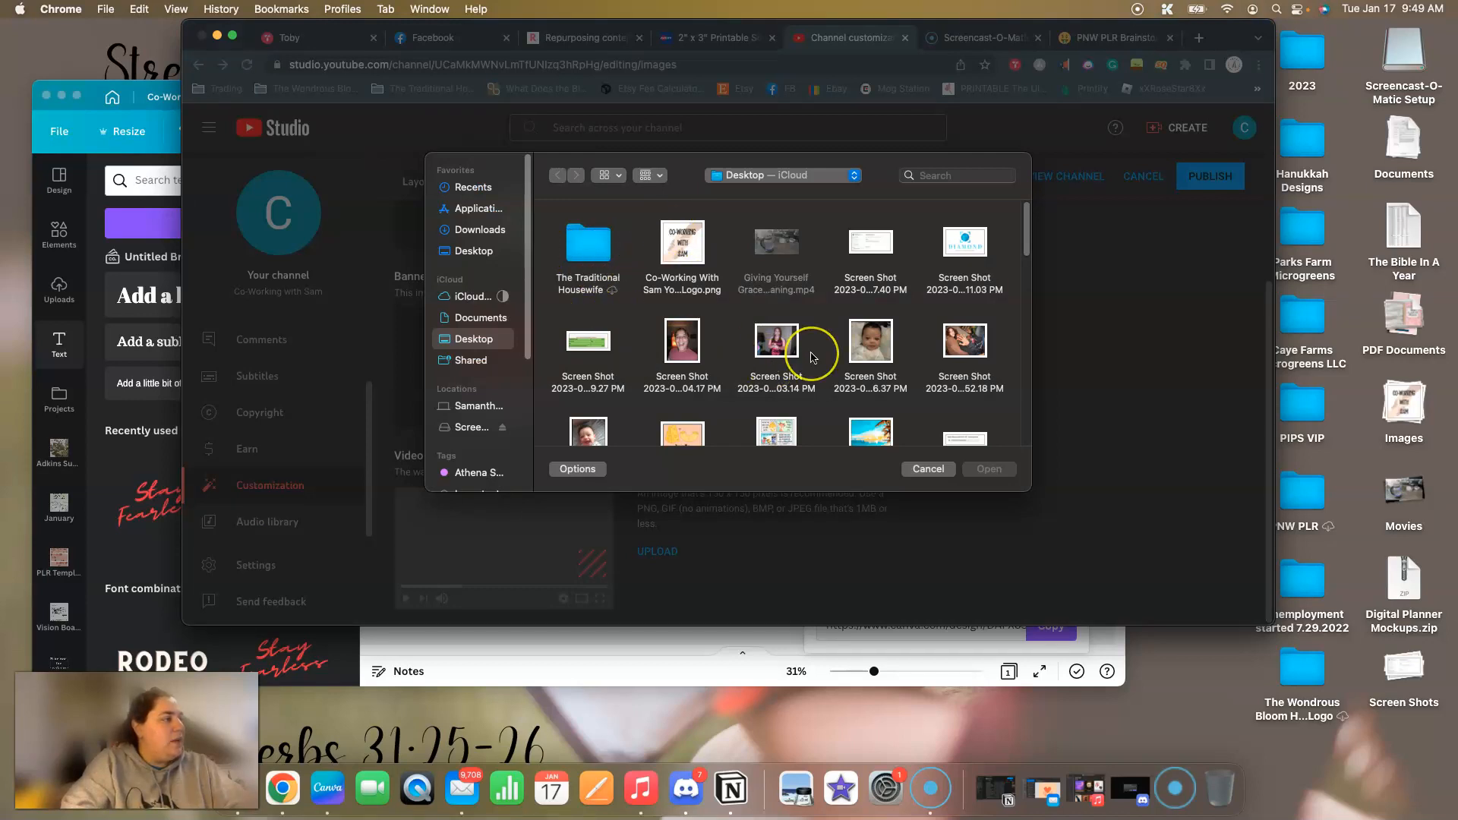
scroll(812, 357, down, 3)
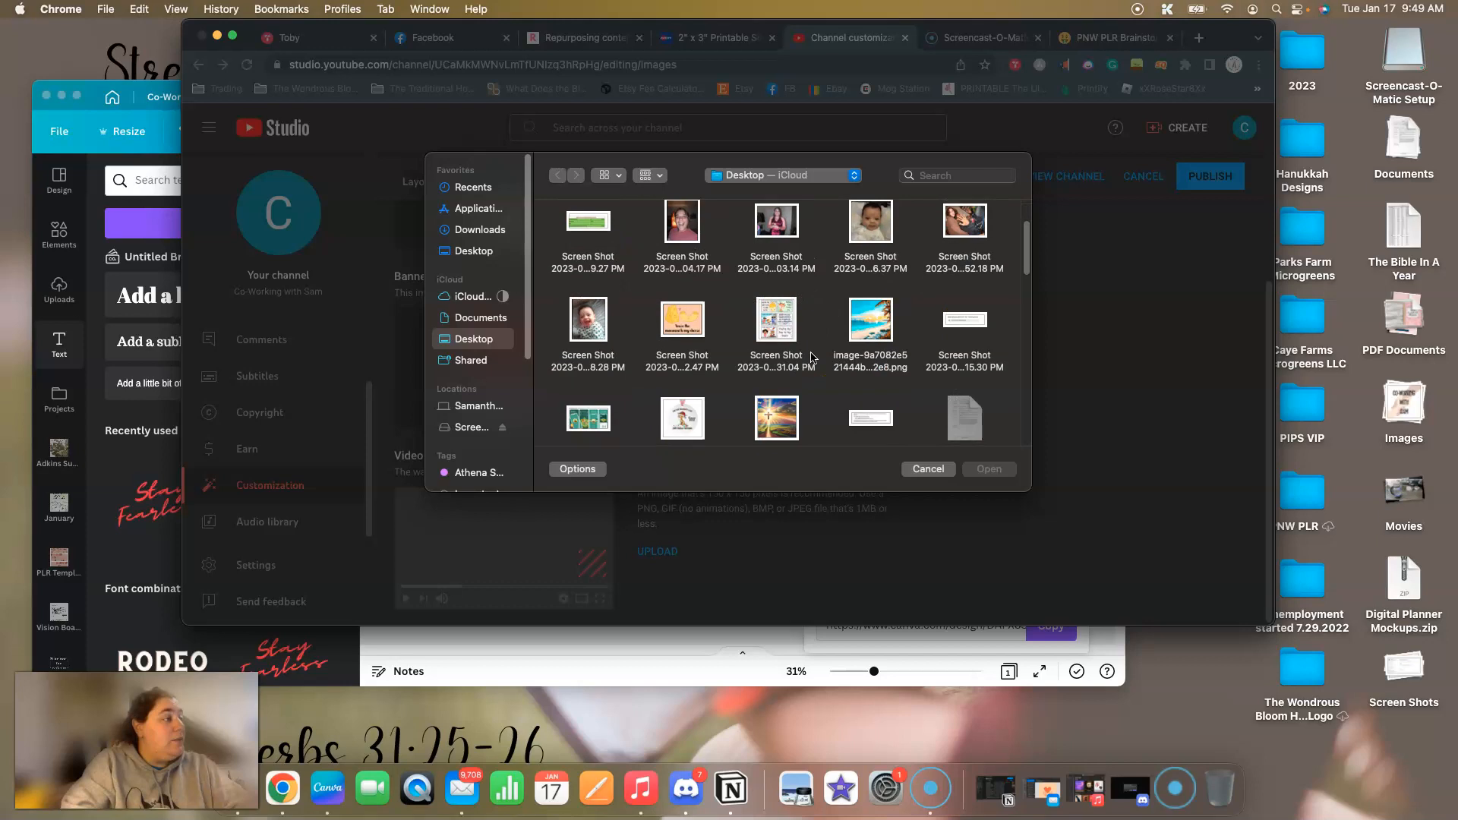
scroll(813, 357, up, 3)
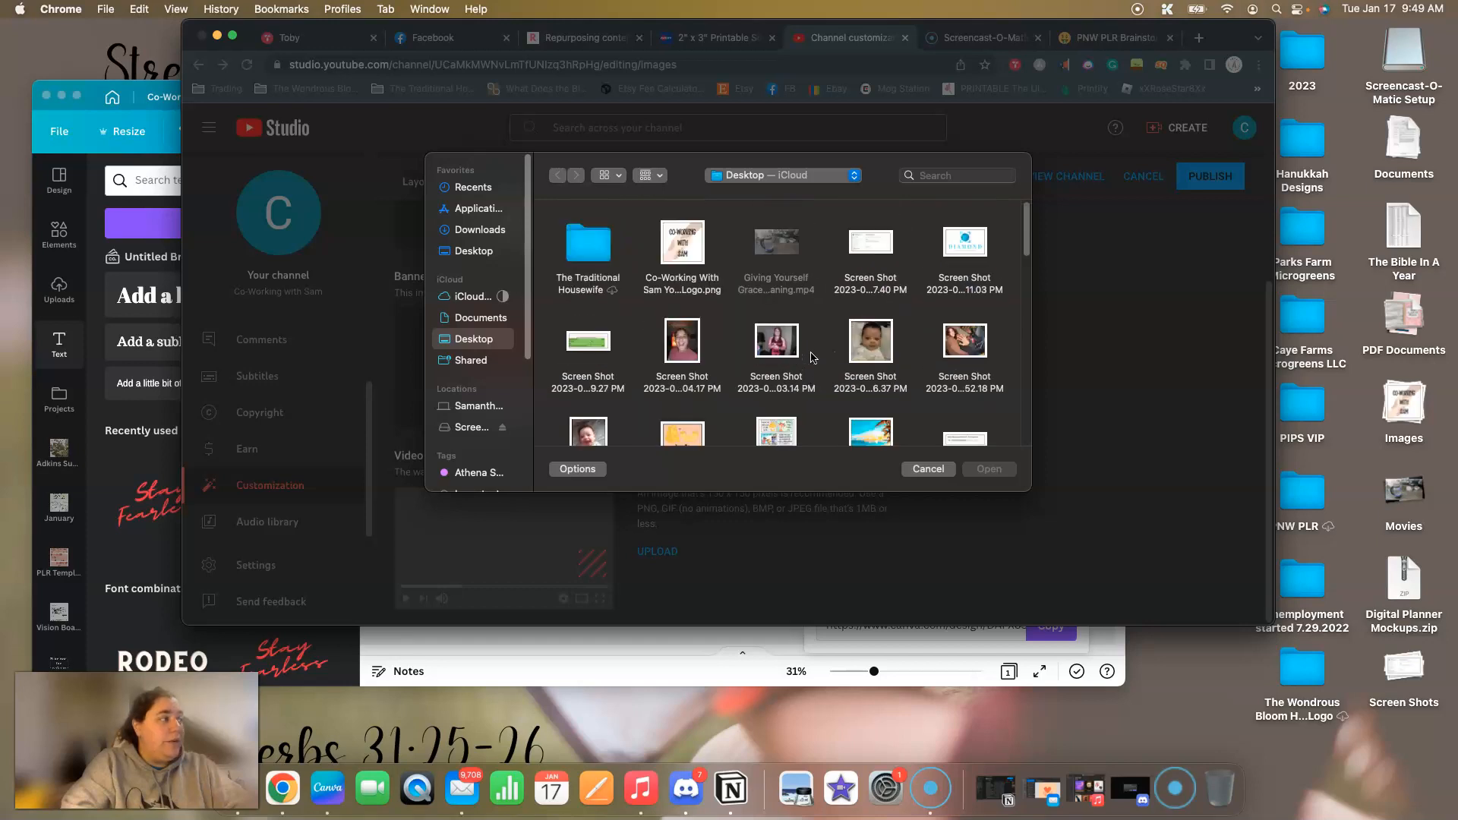
scroll(812, 357, down, 5)
scroll(813, 357, up, 5)
click(472, 251)
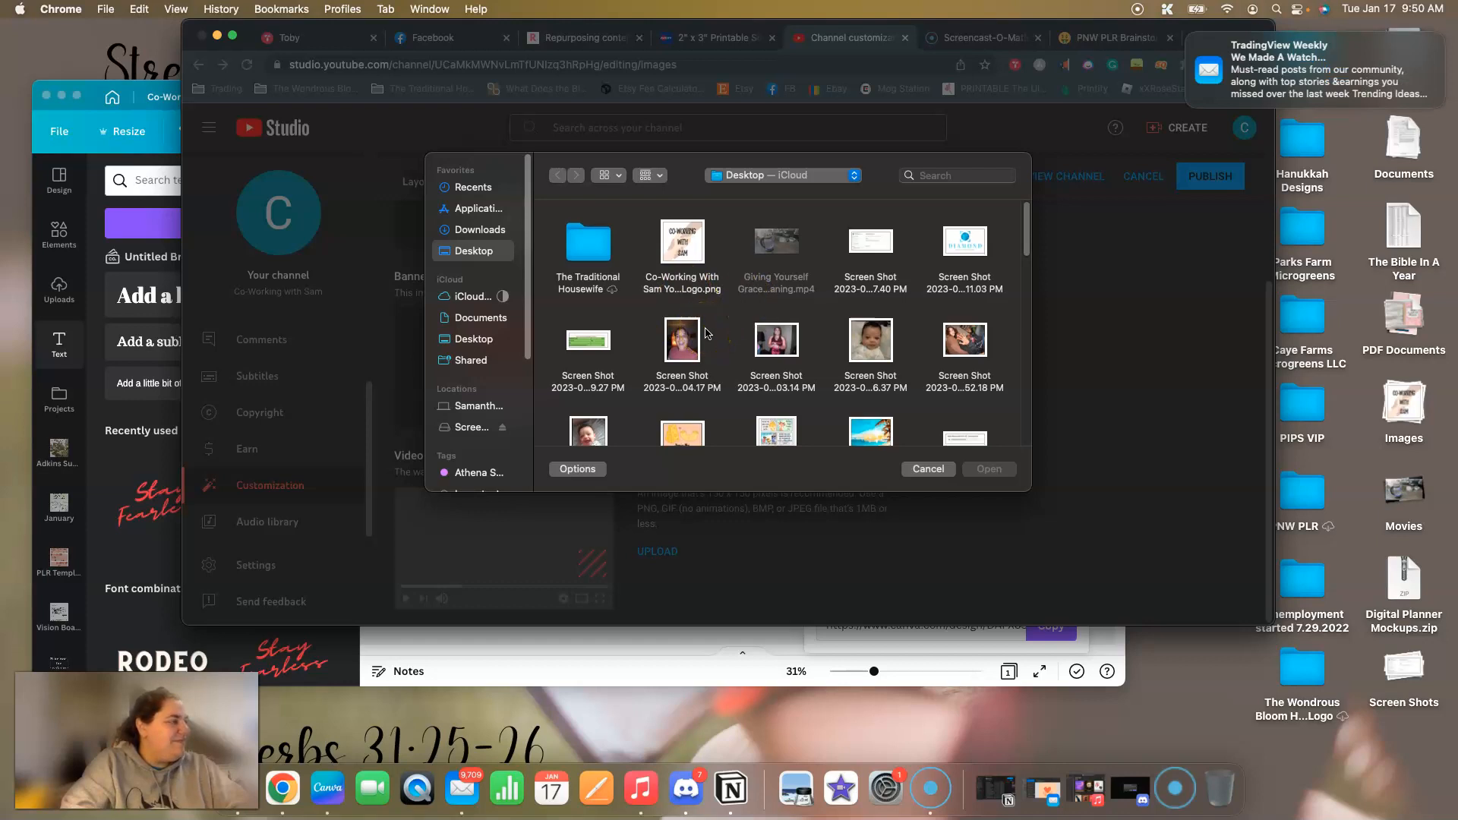
Search the Desktop for the banner file with the term "co-working".
click(964, 174)
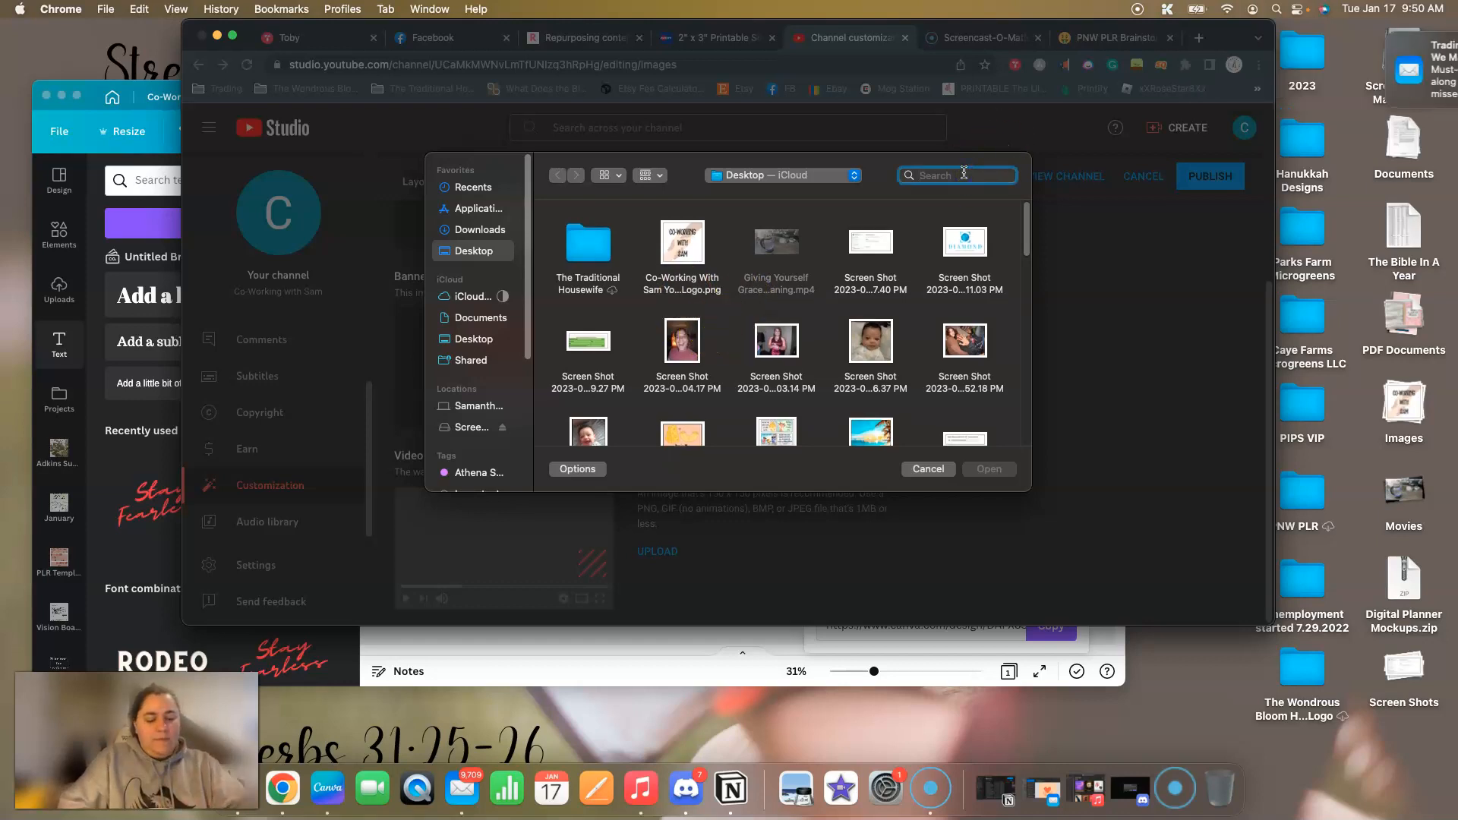
text(co-working)
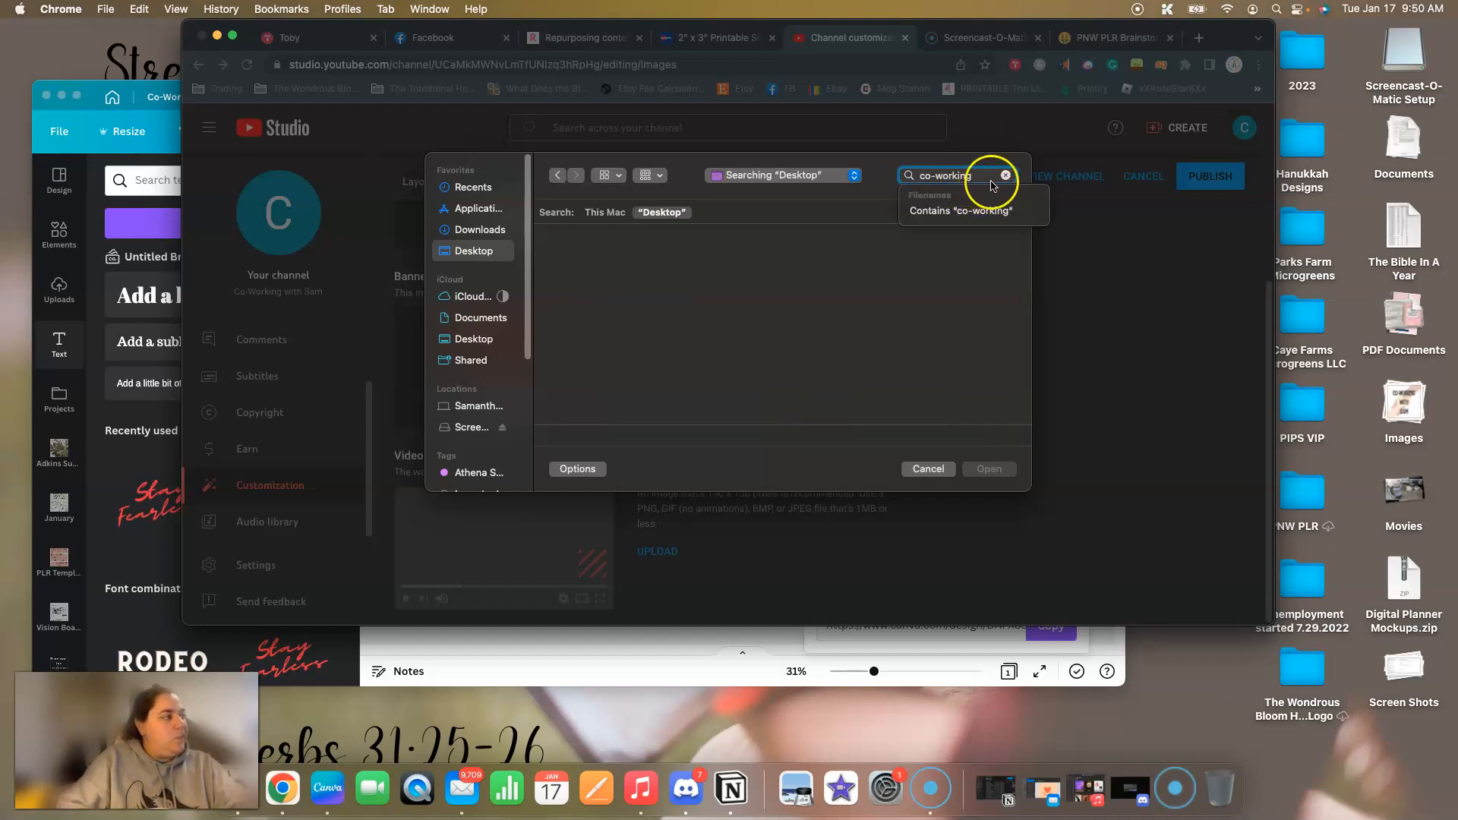
Search the Desktop for the last two words of the channel name and look through the files for the banner.
key(BackSpace)
key(BackSpace)
key(BackSpace)
key(BackSpace)
key(BackSpace)
key(BackSpace)
text(with s)
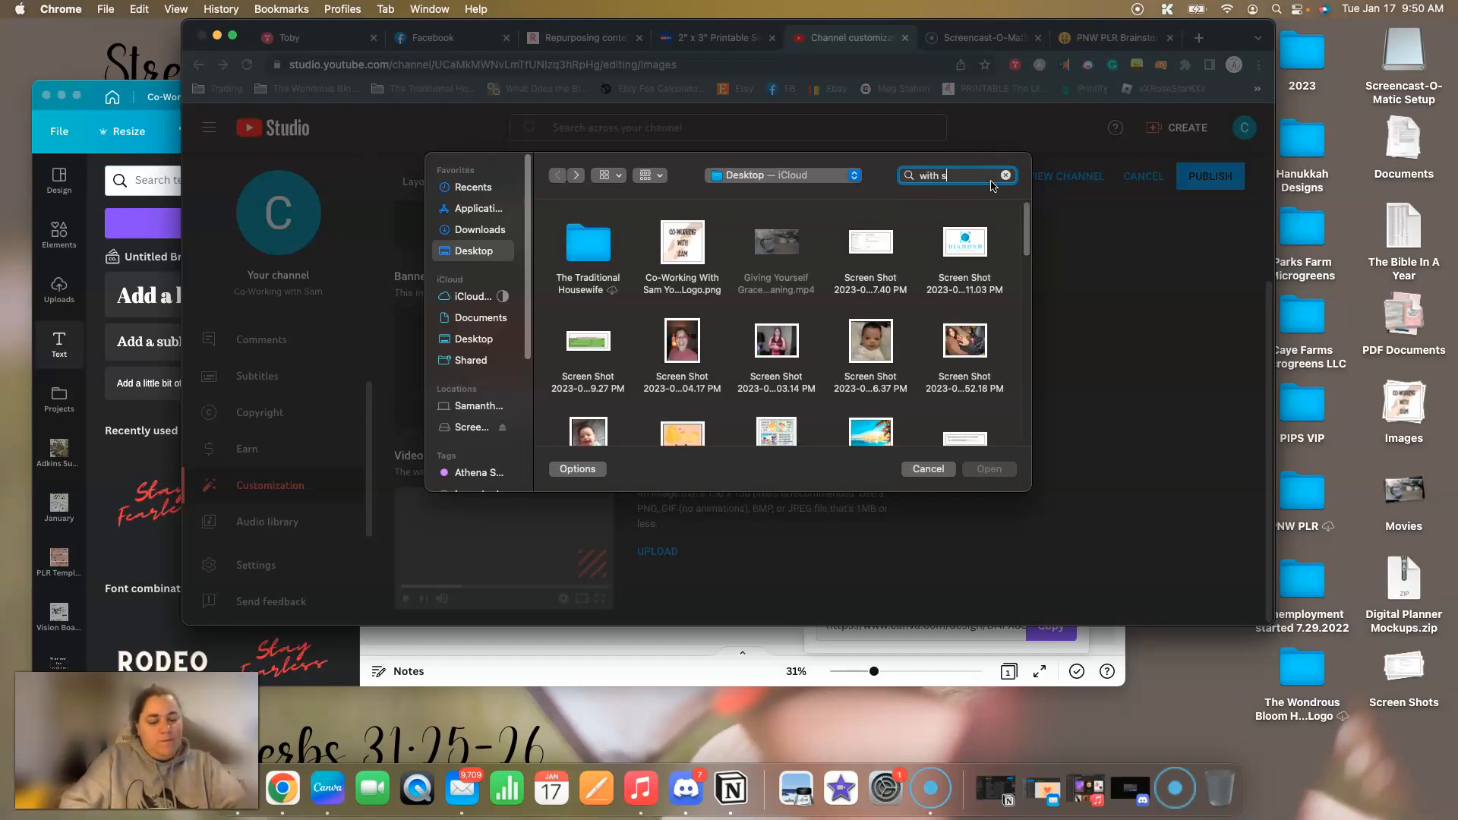
text(am)
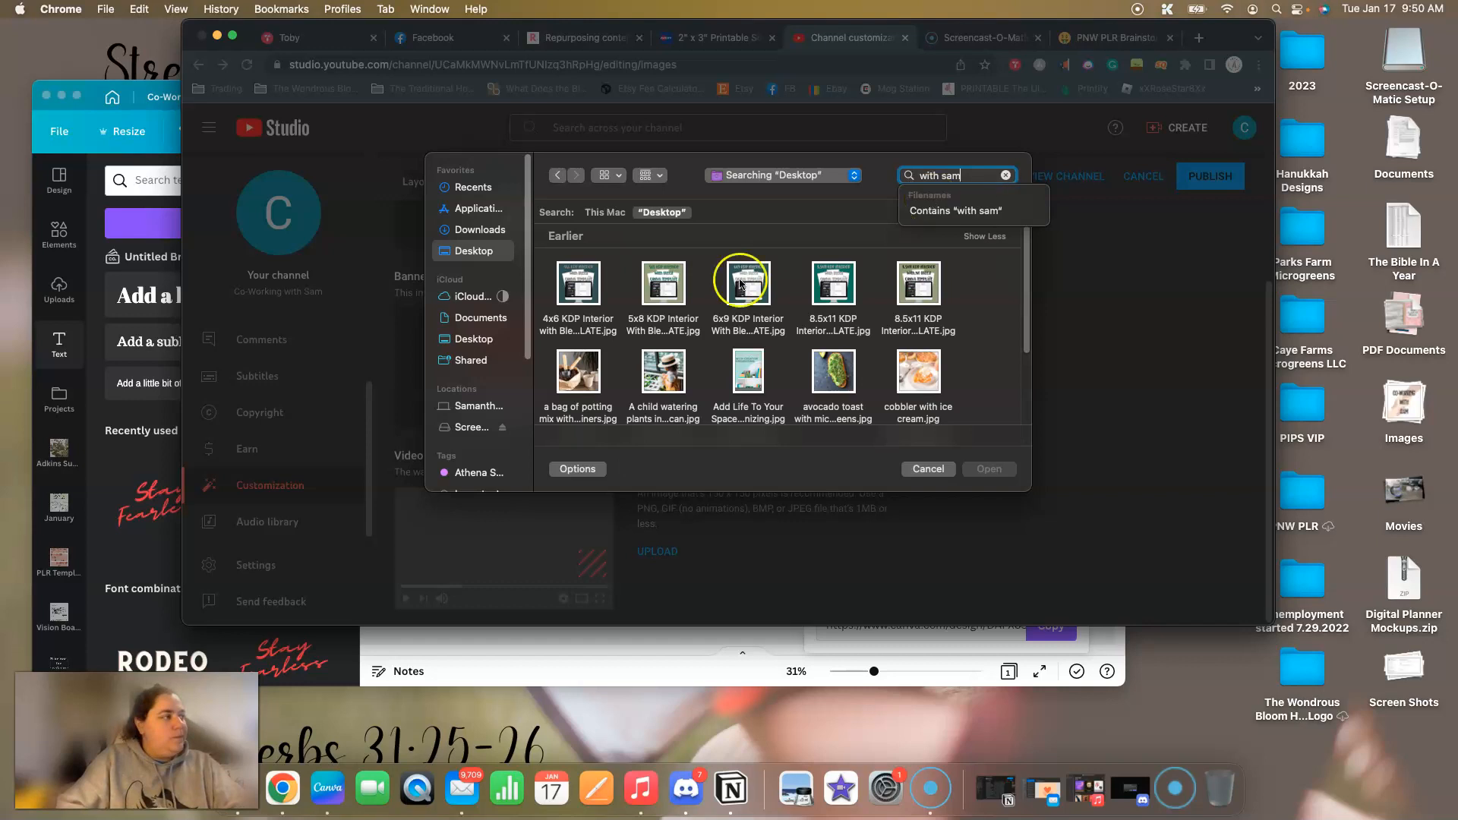
key(Down)
scroll(781, 316, down, 3)
scroll(780, 315, down, 2)
scroll(780, 315, up, 3)
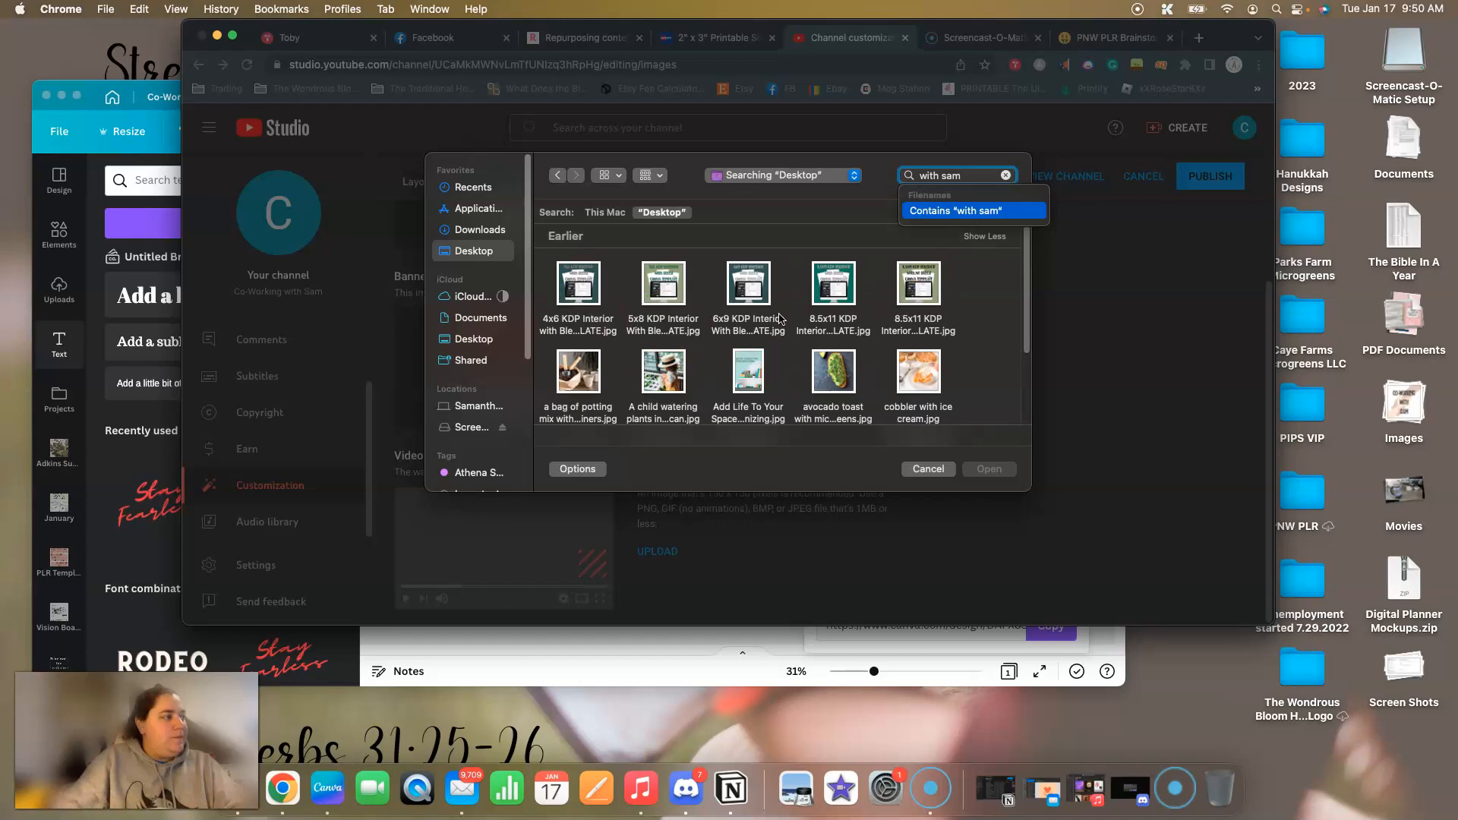
Replace the file search term with "coworking" to look for the banner on the Desktop.
click(985, 176)
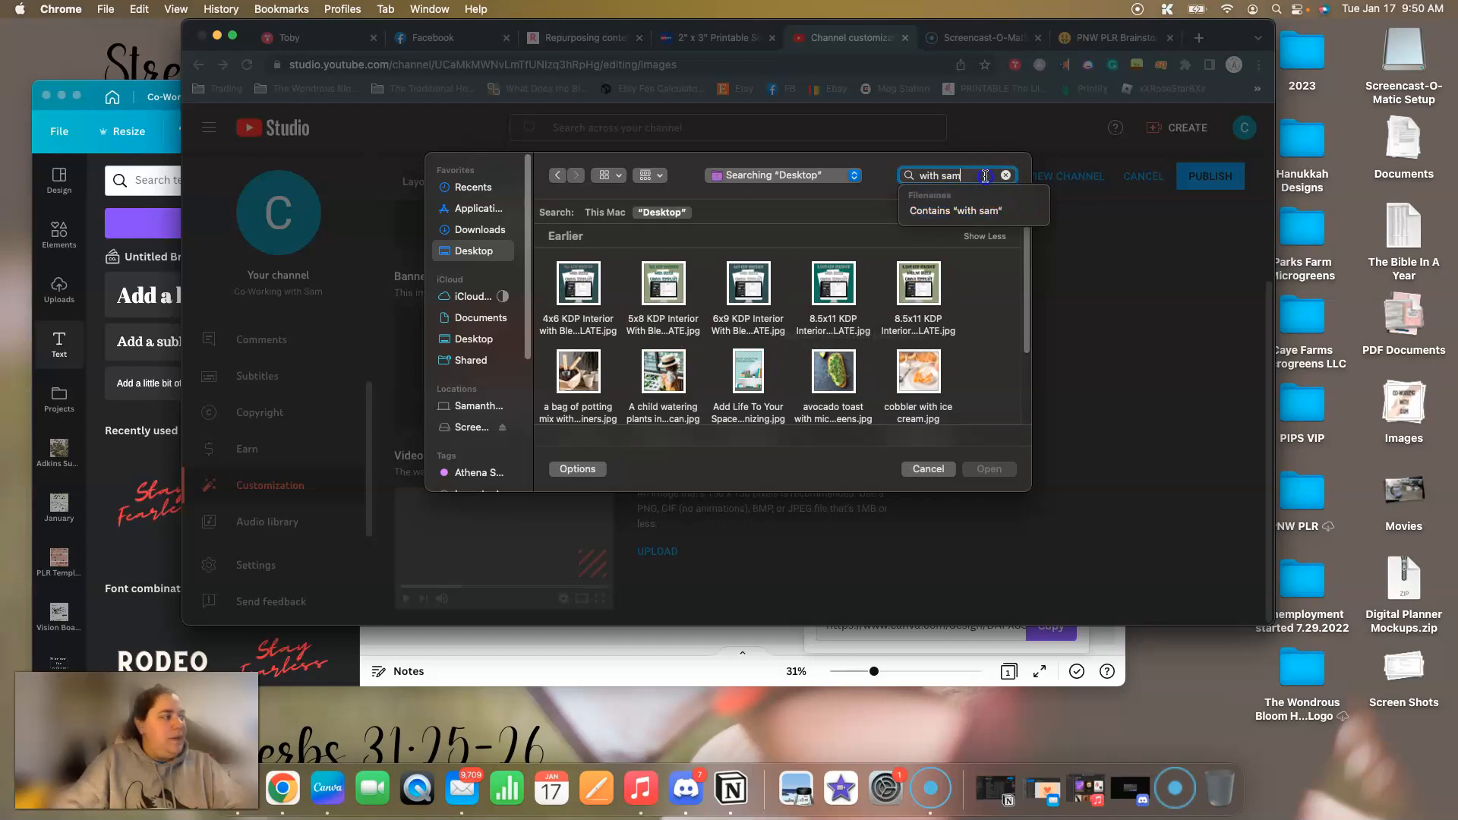
key(super+a)
text(cowokr)
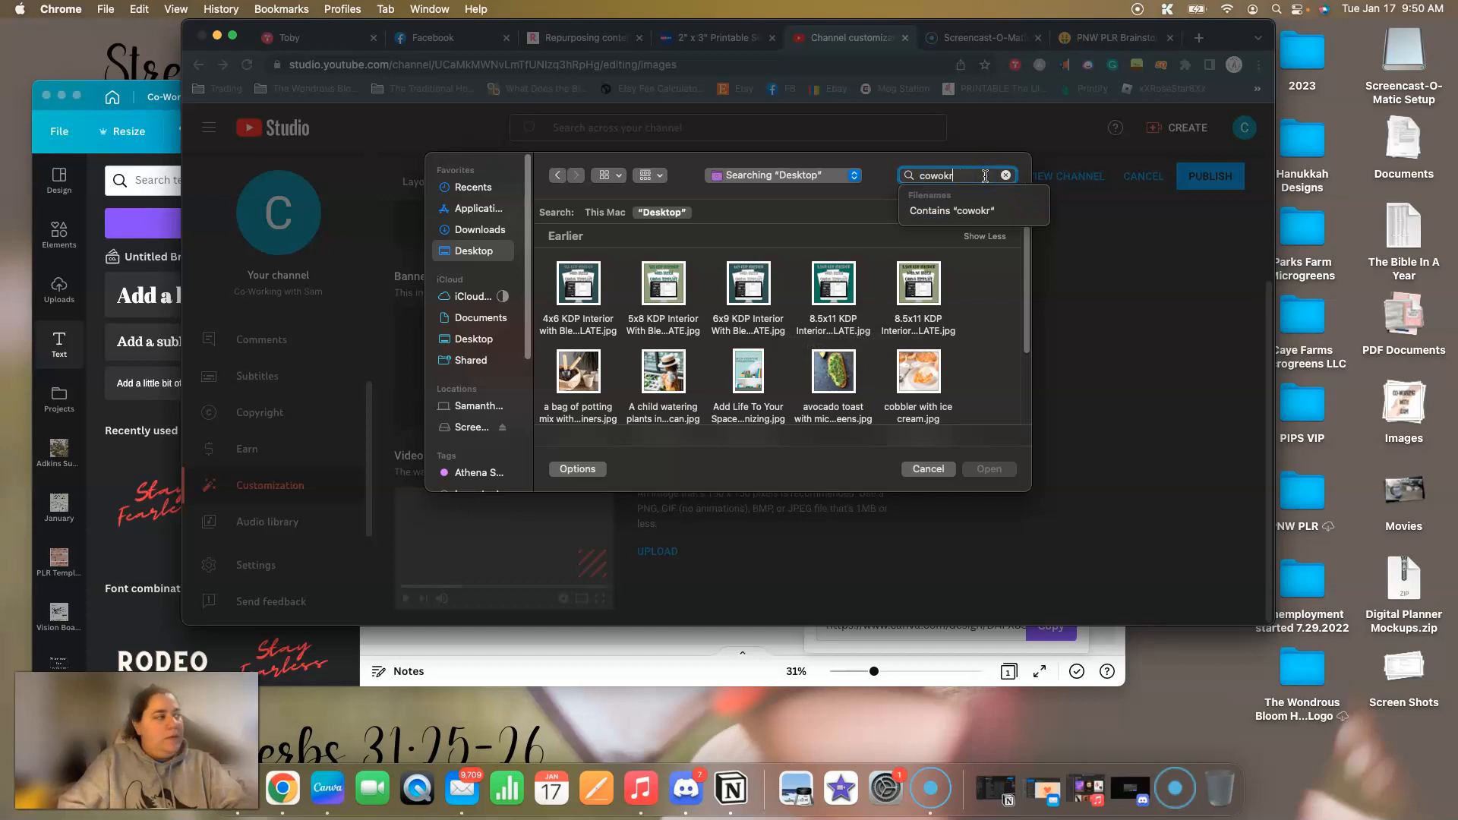
text(i)
key(BackSpace)
key(BackSpace)
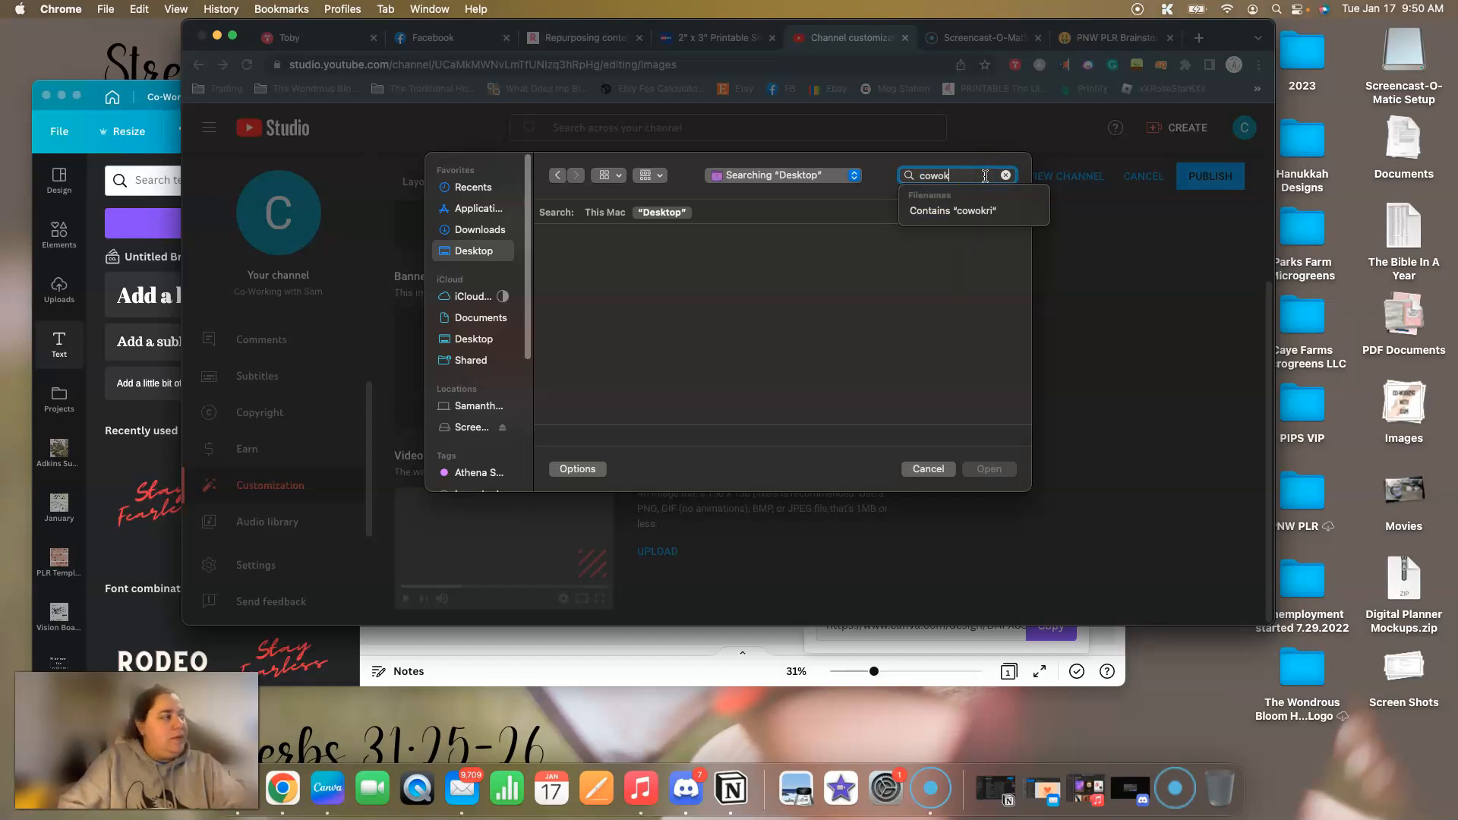
key(BackSpace)
text(rking)
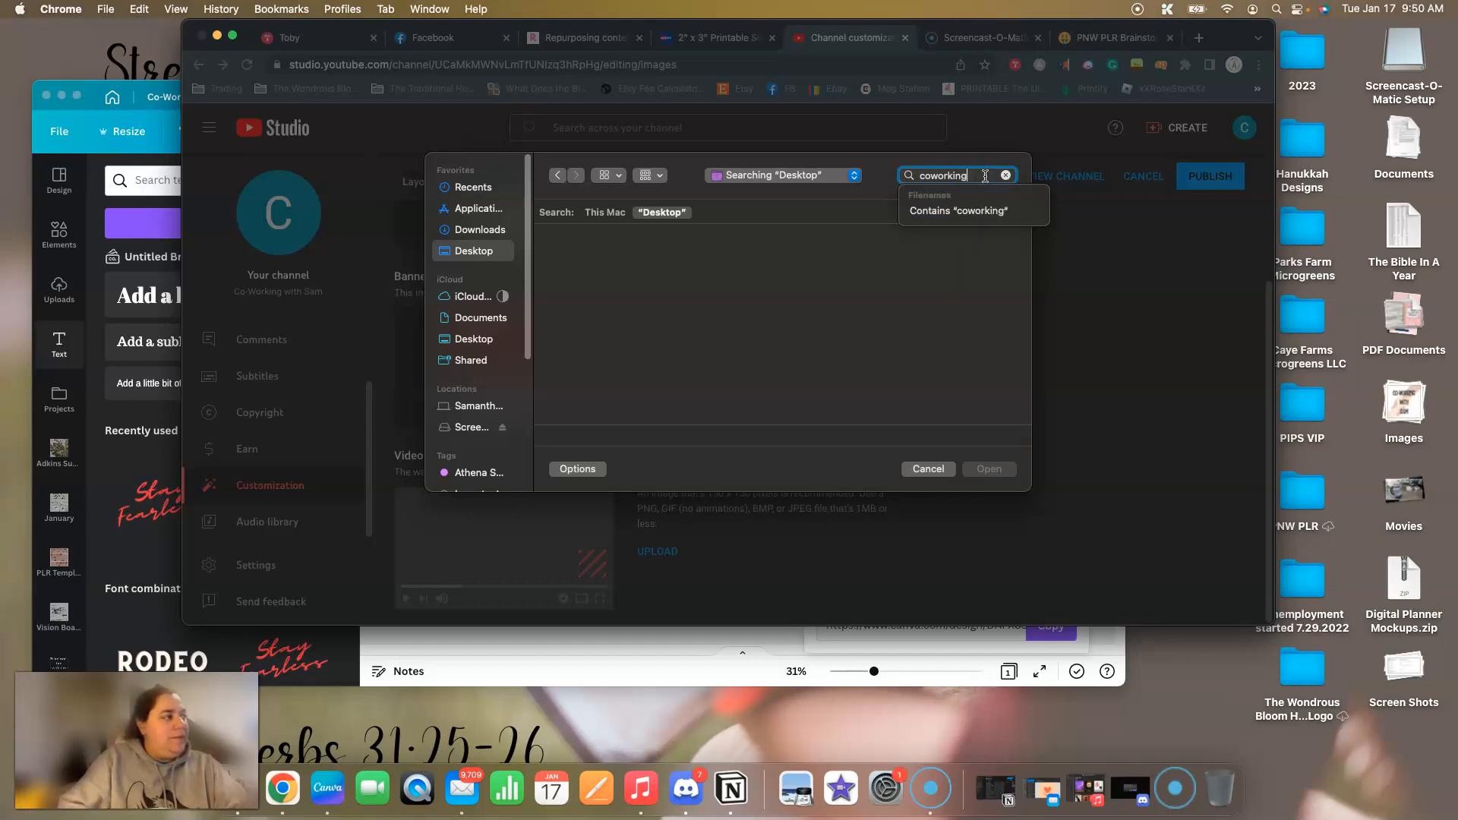
Search the Desktop for "co working" and "co-working", and clear the search term.
key(BackSpace)
key(BackSpace)
key(BackSpace)
text(wo)
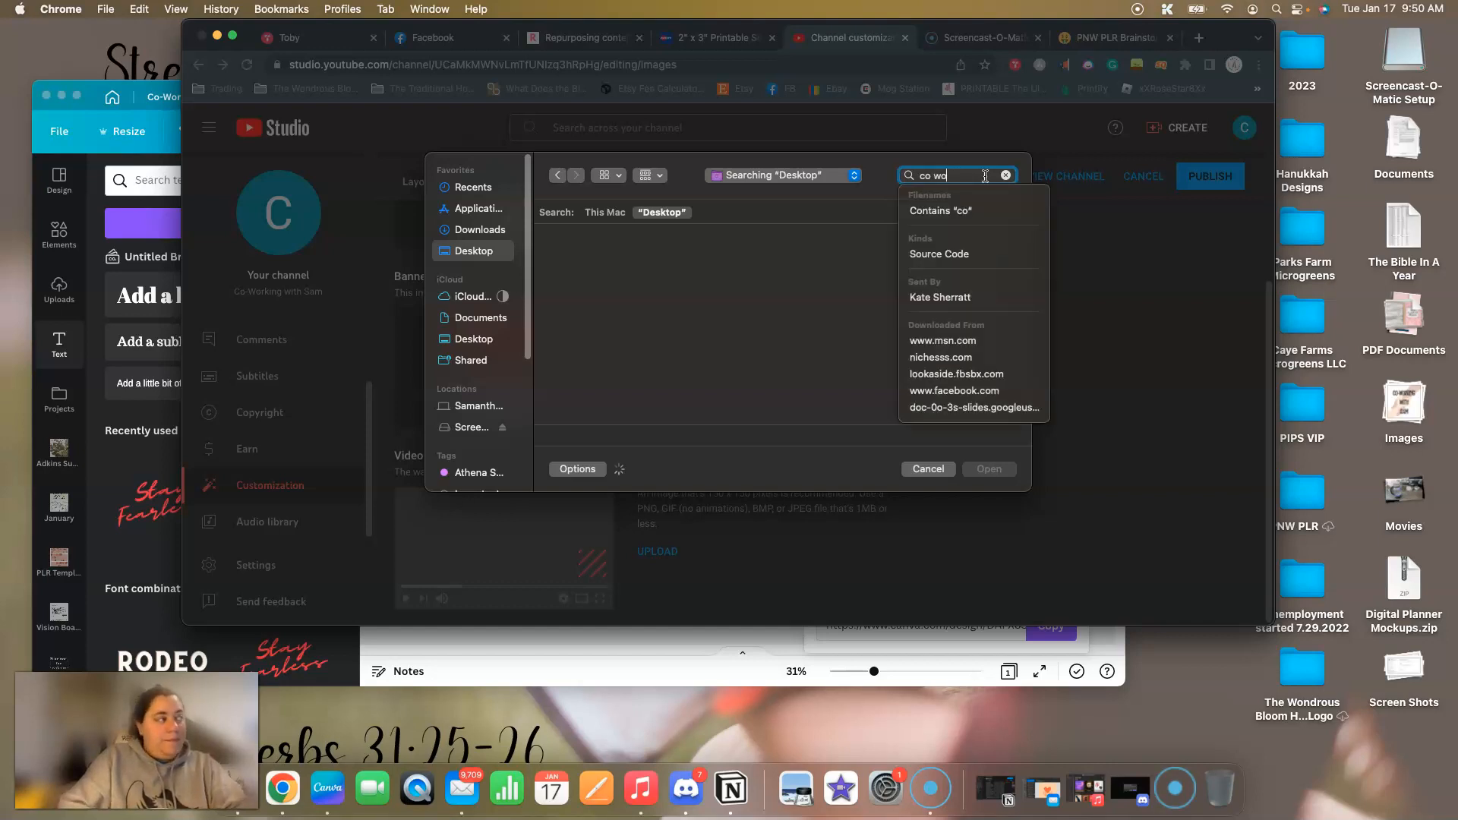
text(rking)
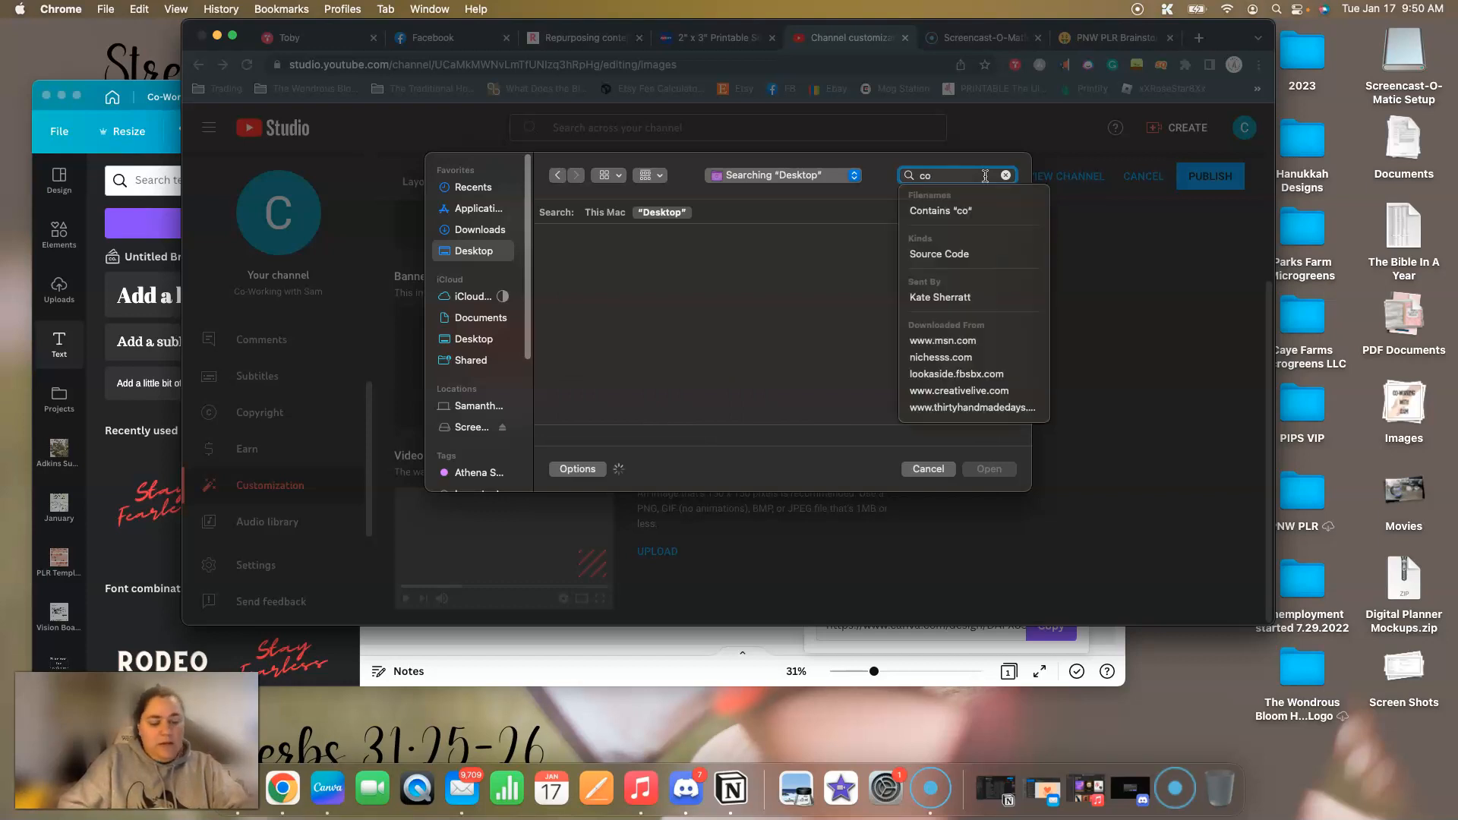
text(-working)
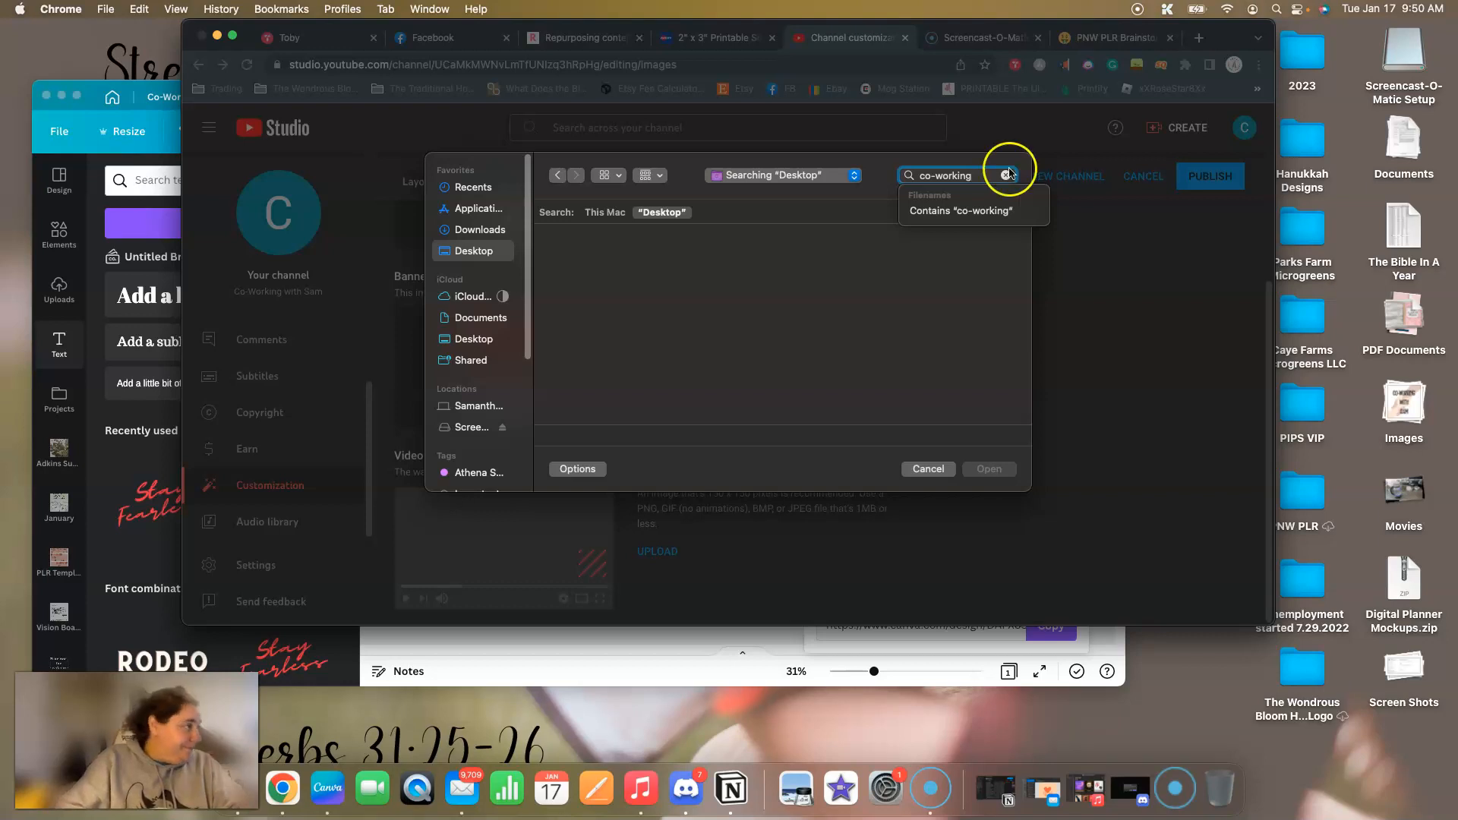
key(Return)
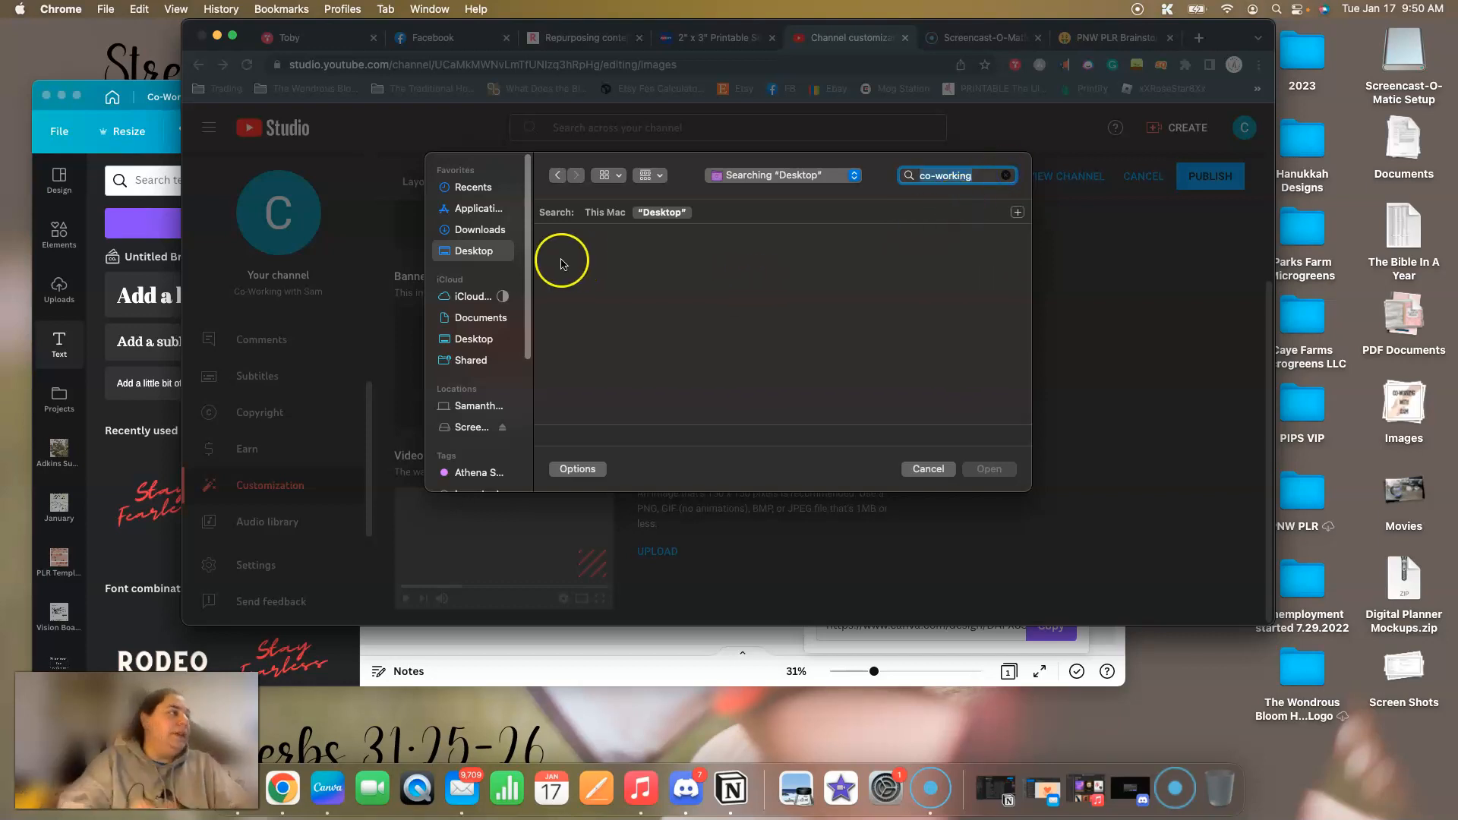
key(BackSpace)
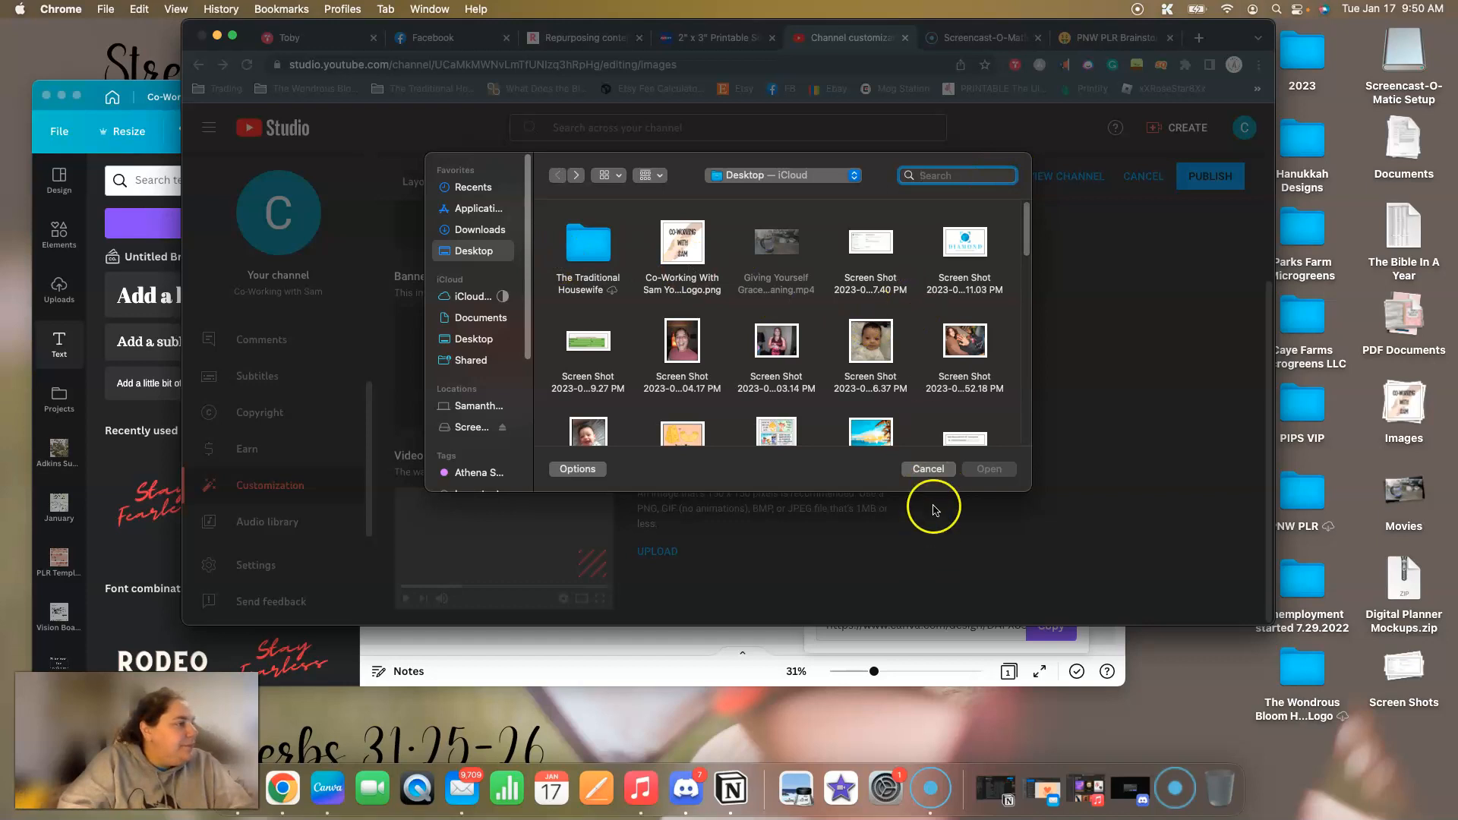
Cancel the file selection and switch to Canva to check the banner's PNG download.
click(928, 468)
click(547, 674)
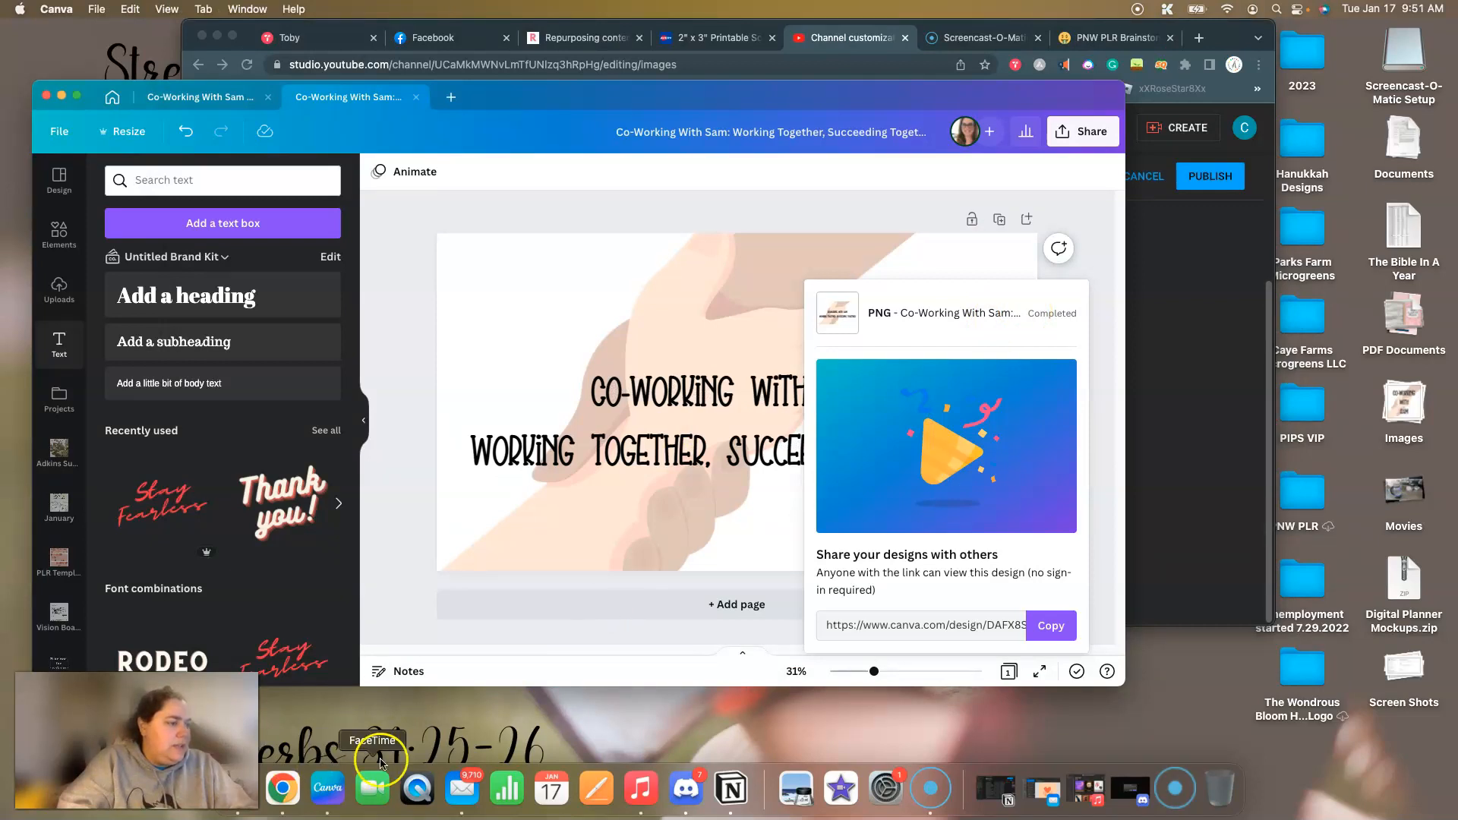
click(624, 674)
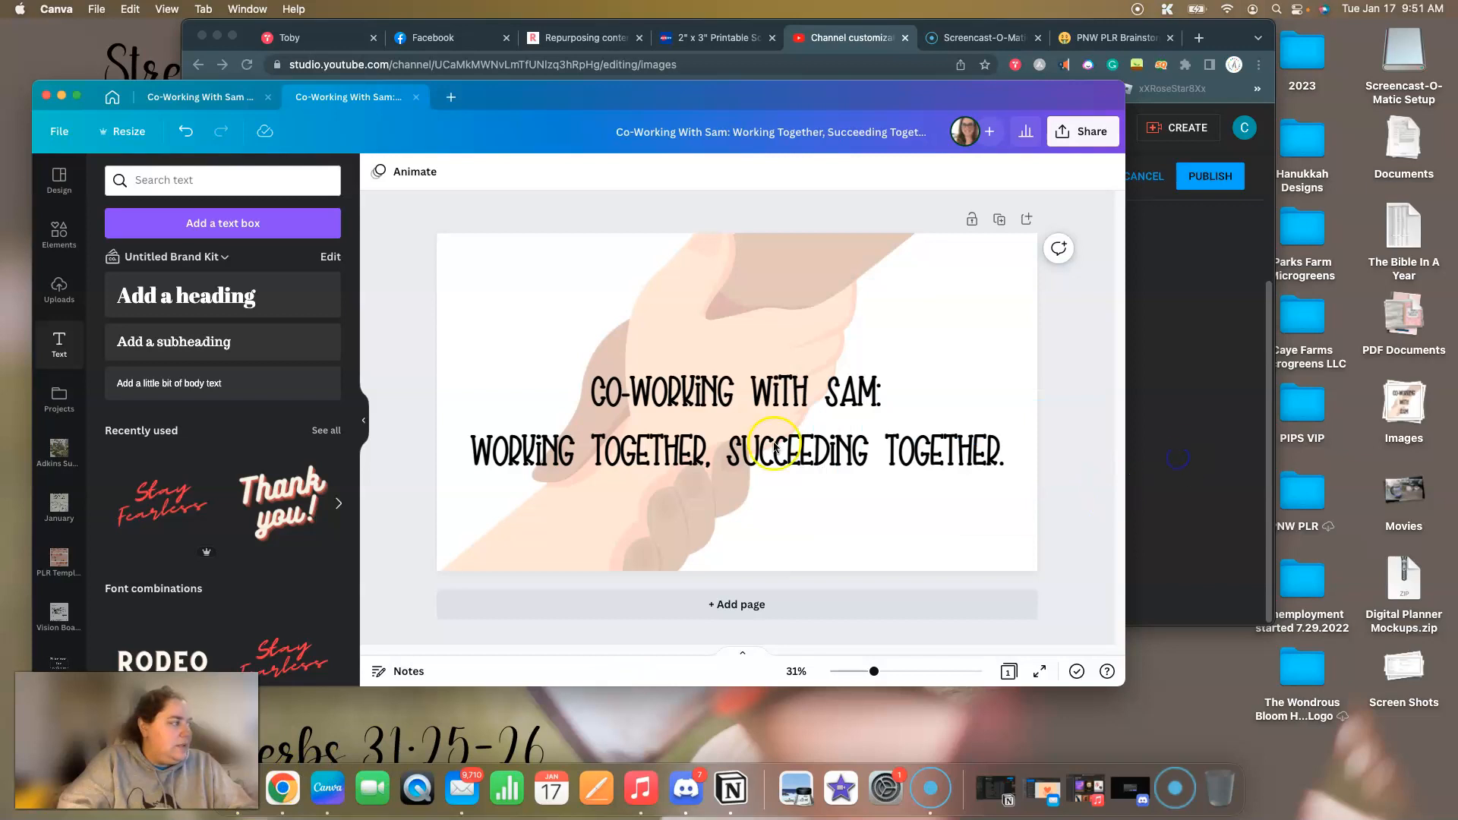
Return to YouTube Studio, restart the banner upload and look through the iCloud Desktop folder for the banner file.
click(1178, 459)
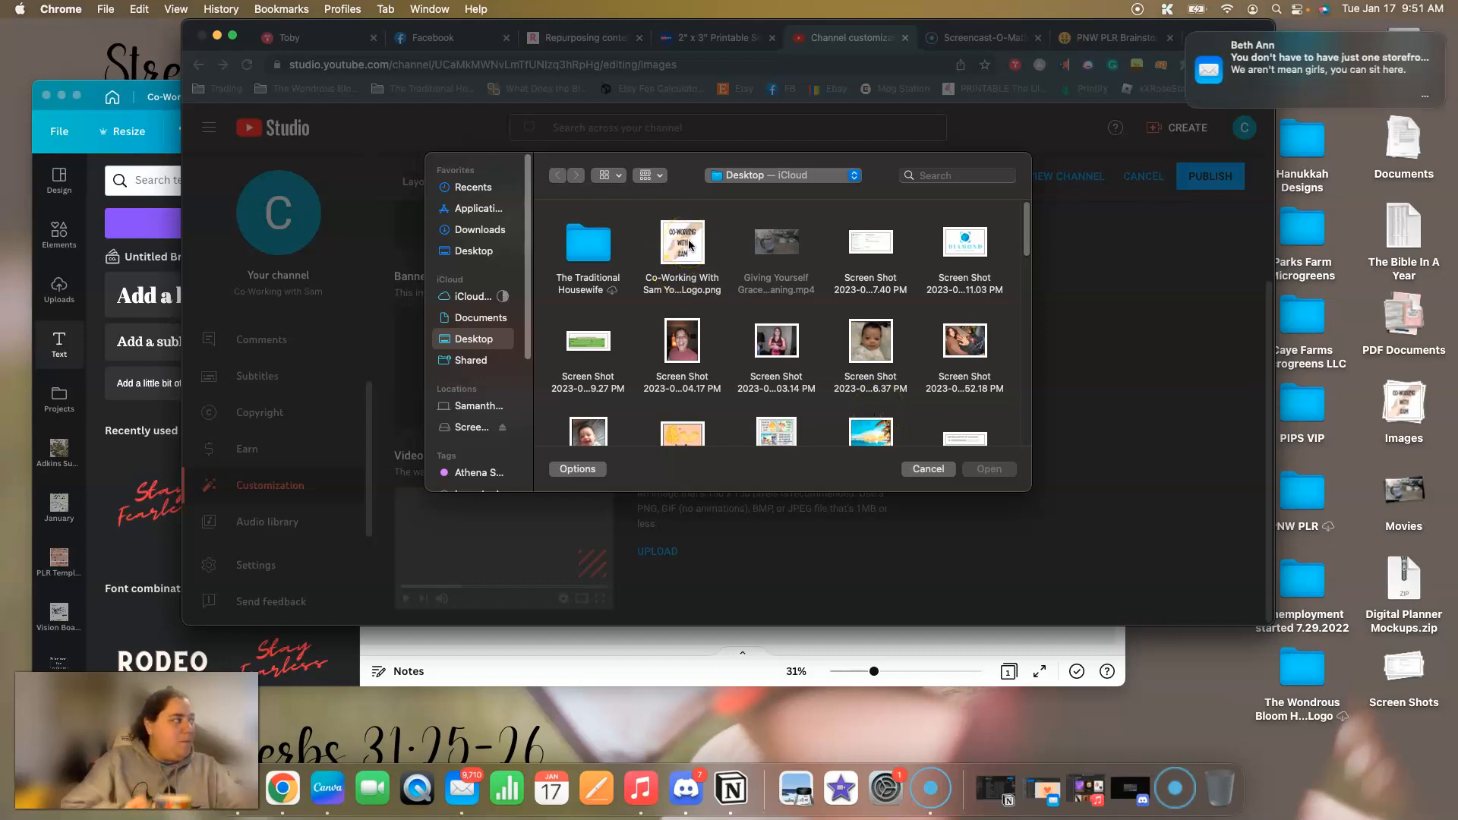
scroll(972, 353, down, 3)
scroll(969, 353, down, 2)
scroll(968, 353, down, 5)
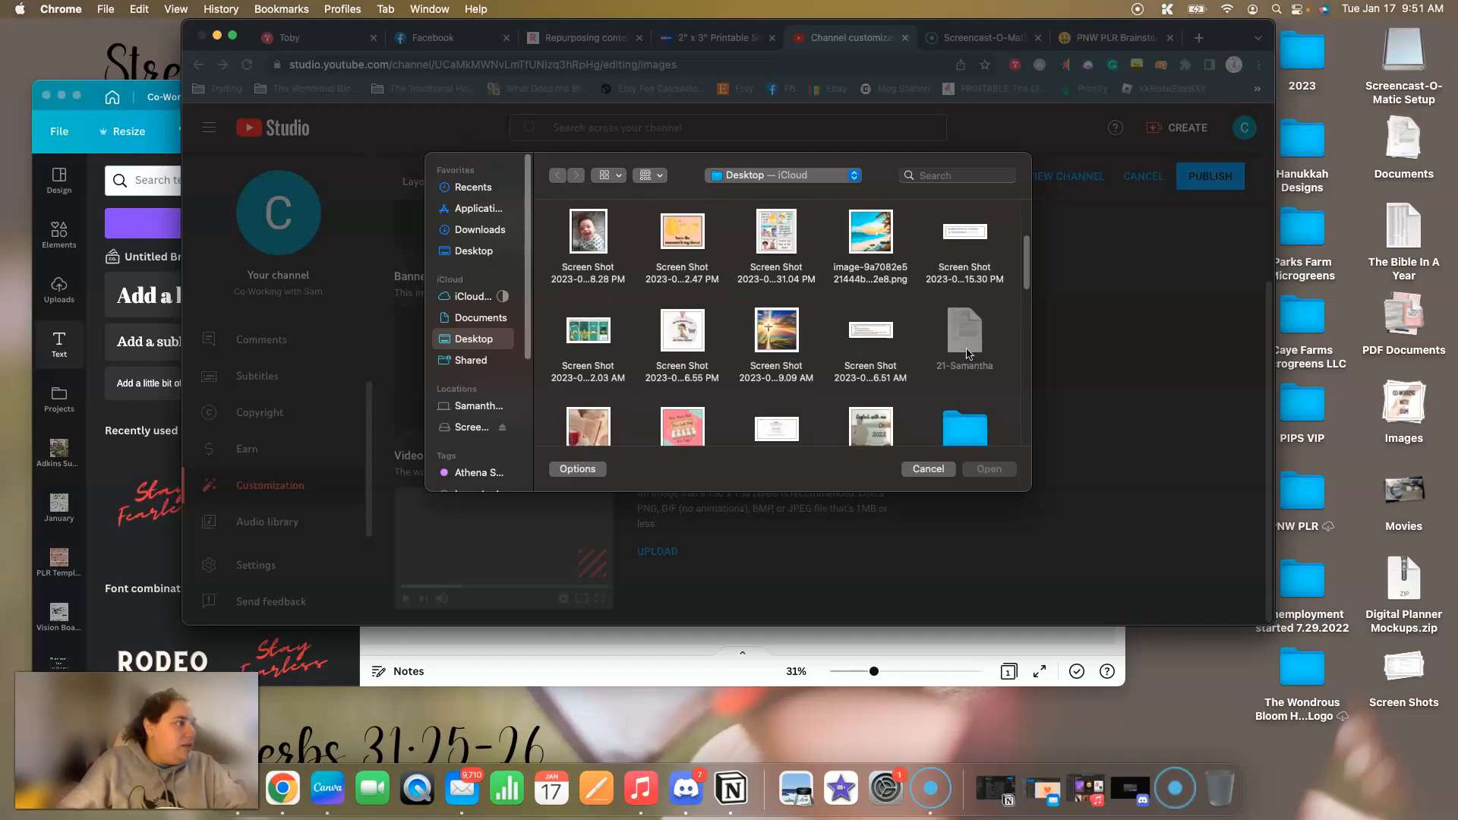
scroll(969, 353, down, 8)
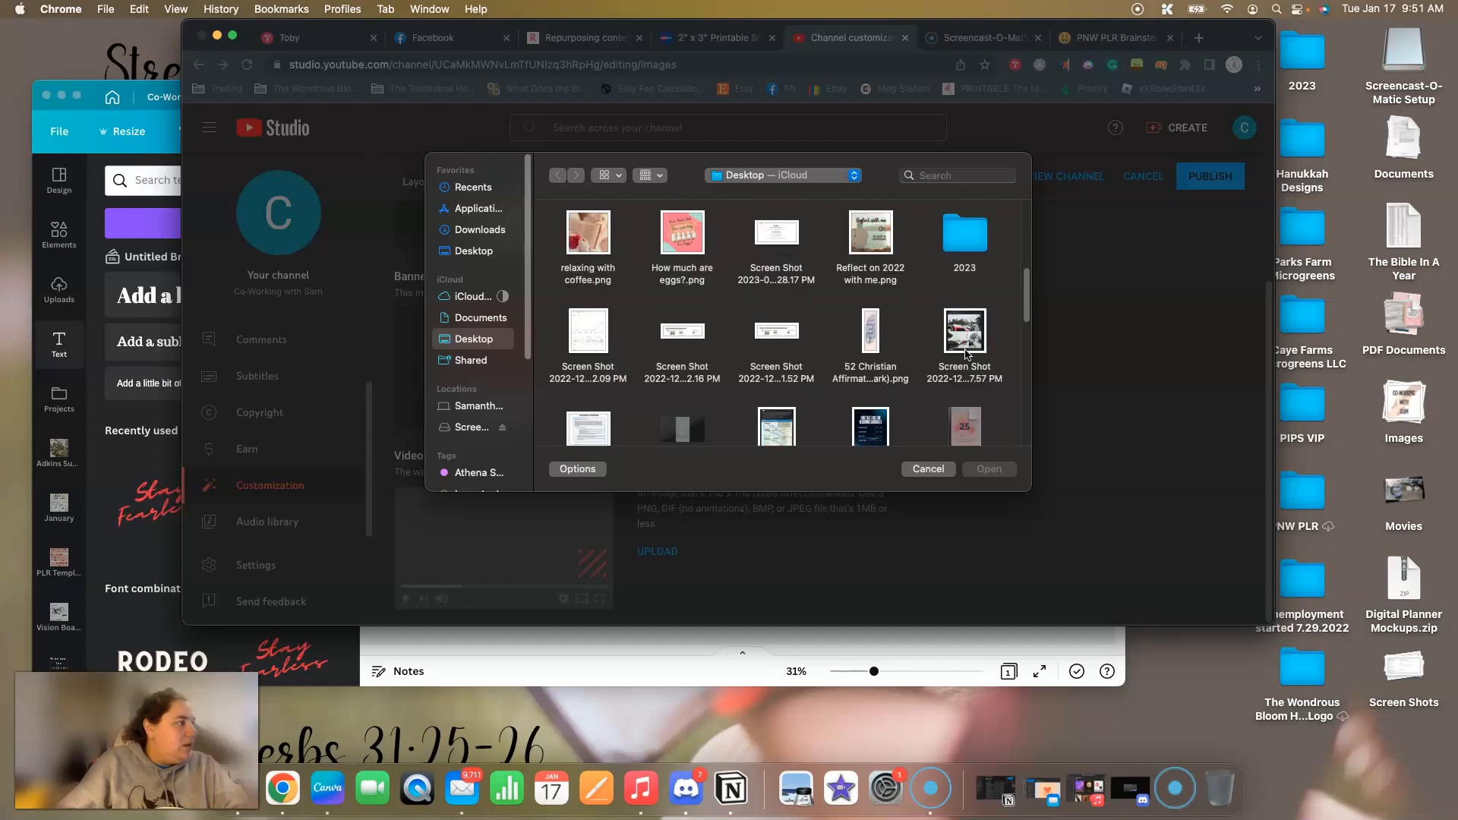
scroll(967, 355, down, 8)
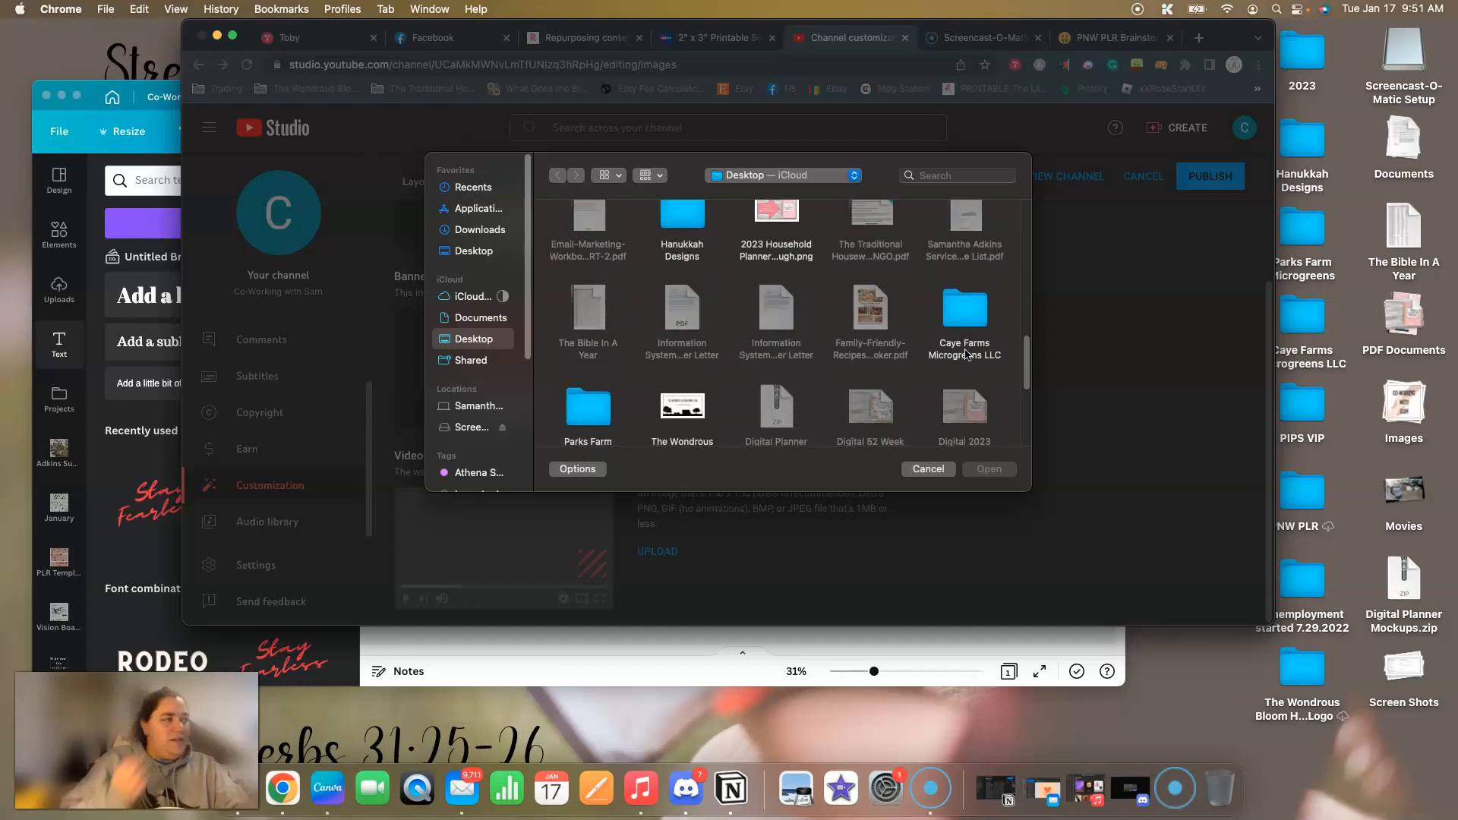
scroll(967, 354, down, 2)
scroll(950, 363, up, 8)
scroll(948, 363, up, 4)
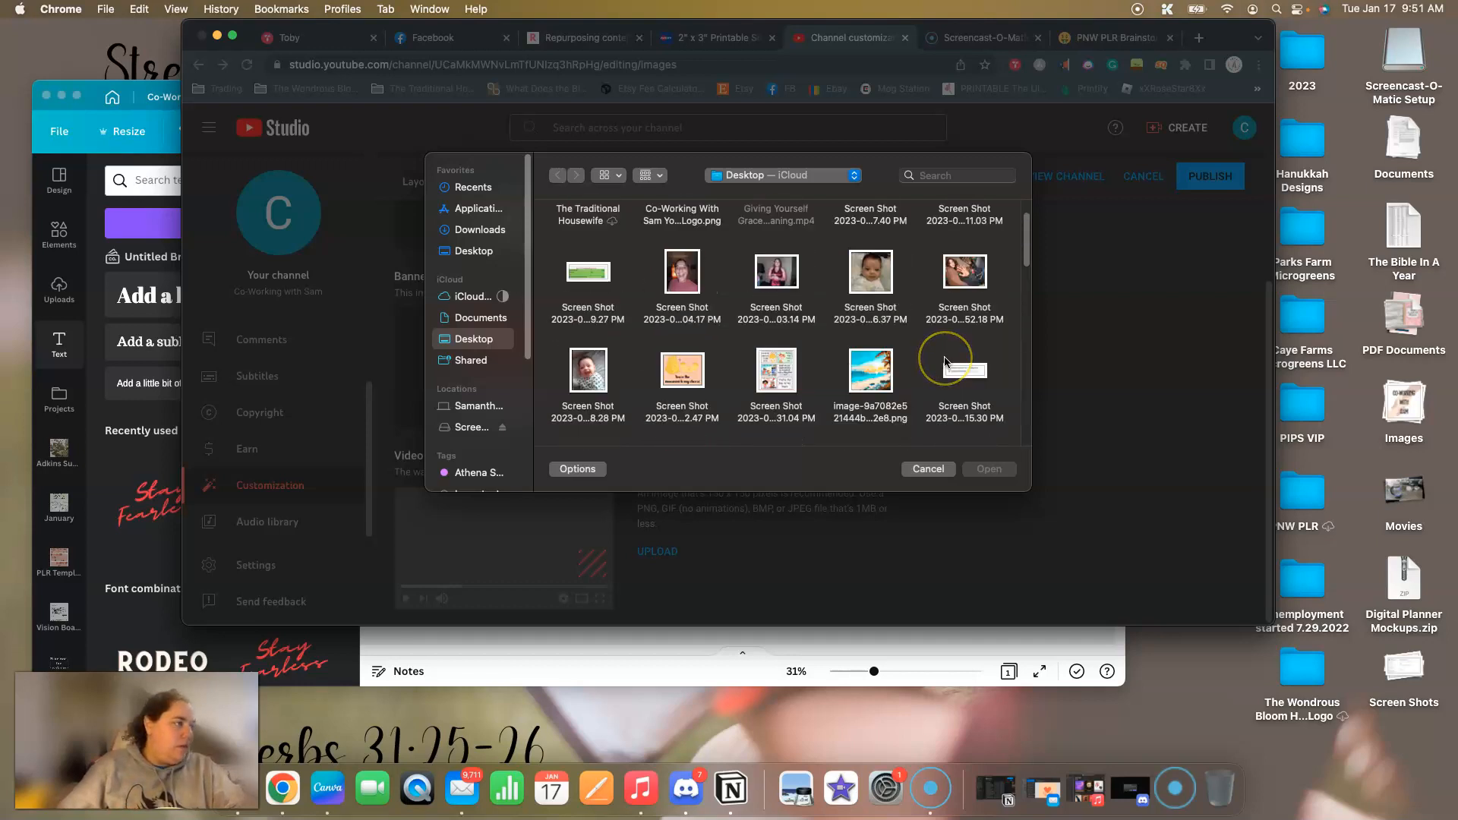
scroll(945, 361, up, 2)
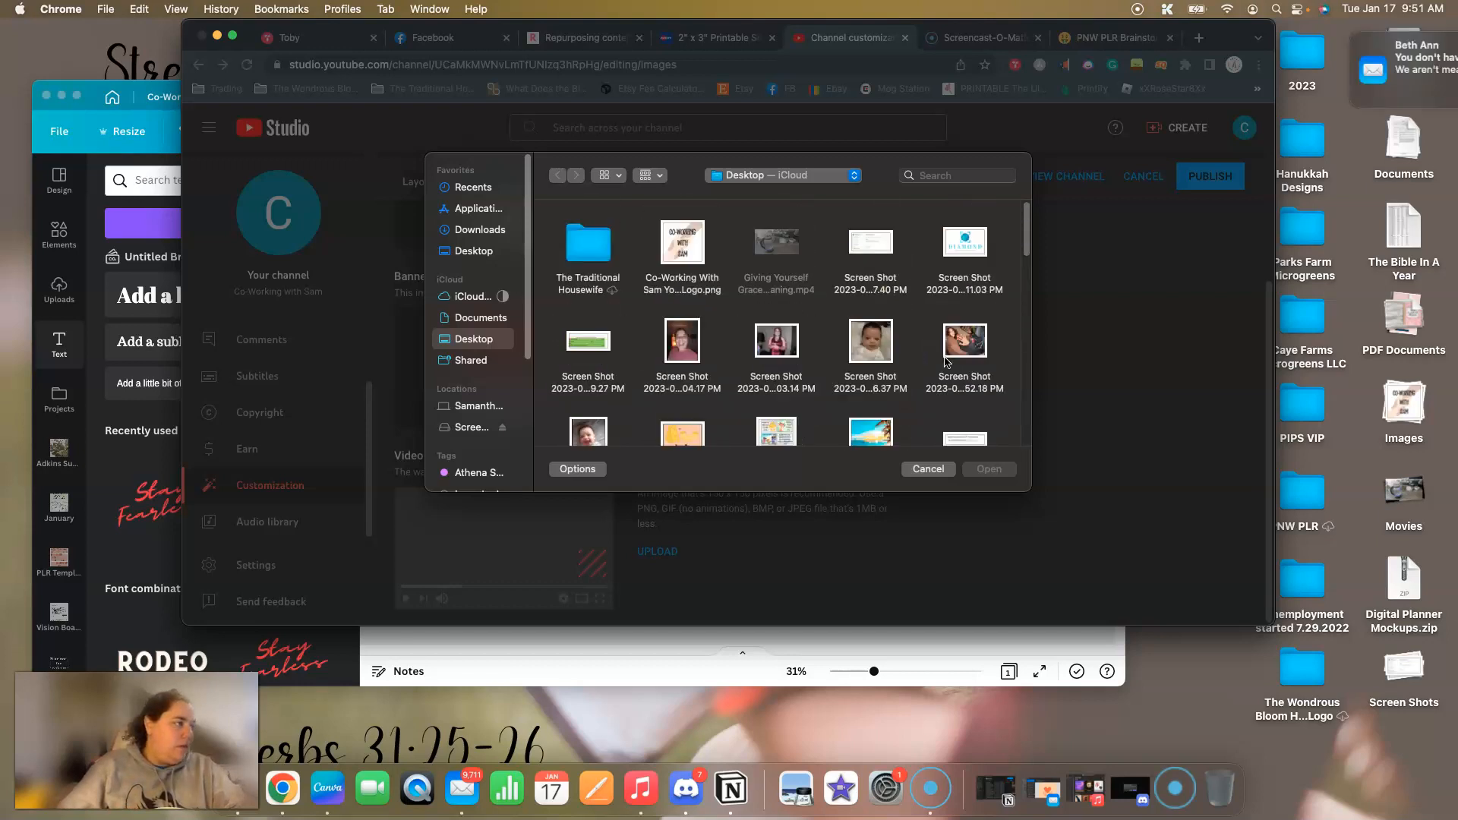
Look through the Documents and Downloads folders for the banner PNG.
click(465, 252)
click(481, 318)
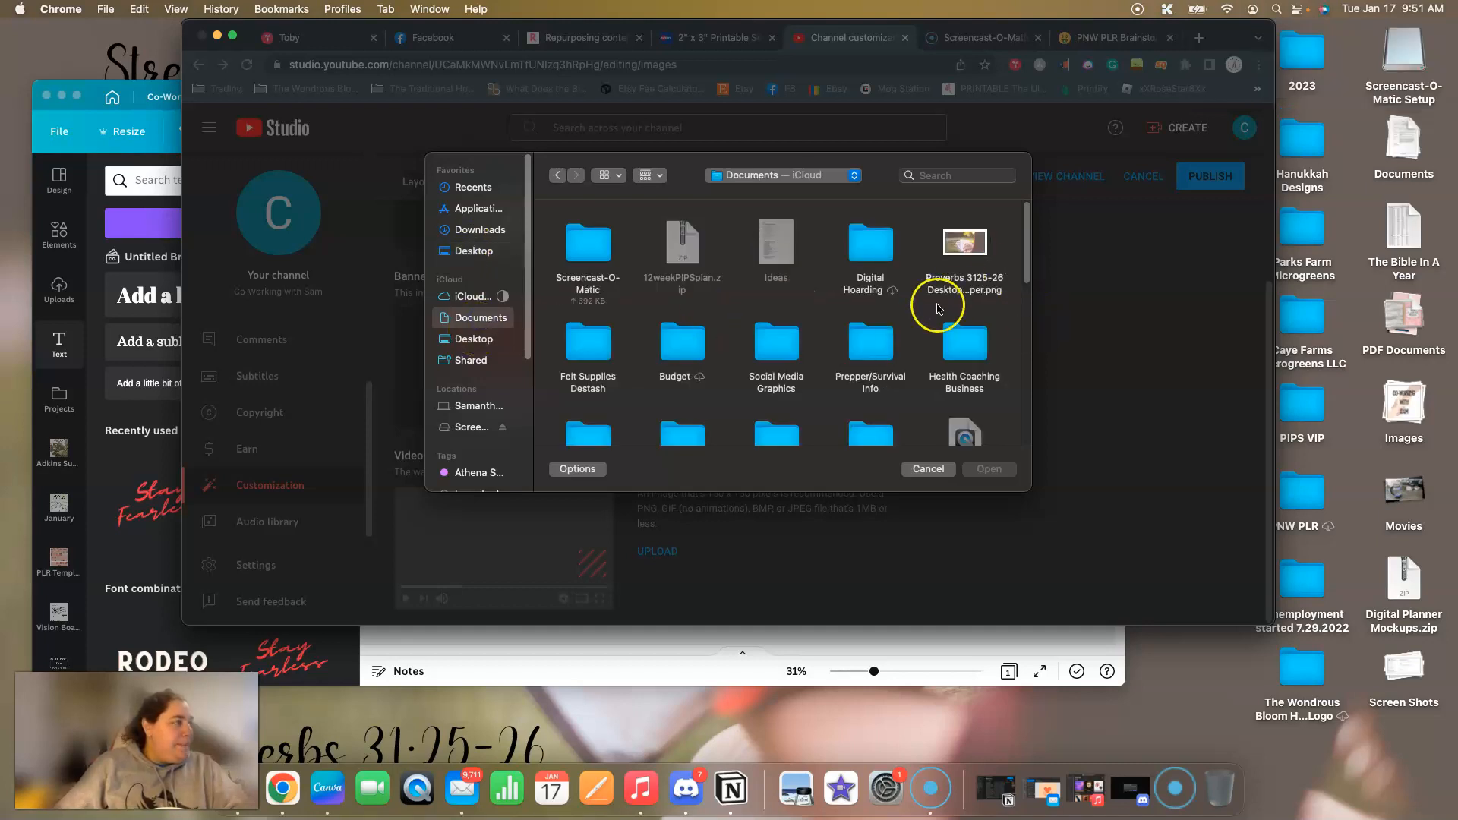
scroll(931, 308, down, 5)
scroll(928, 308, down, 3)
scroll(922, 309, up, 10)
click(444, 231)
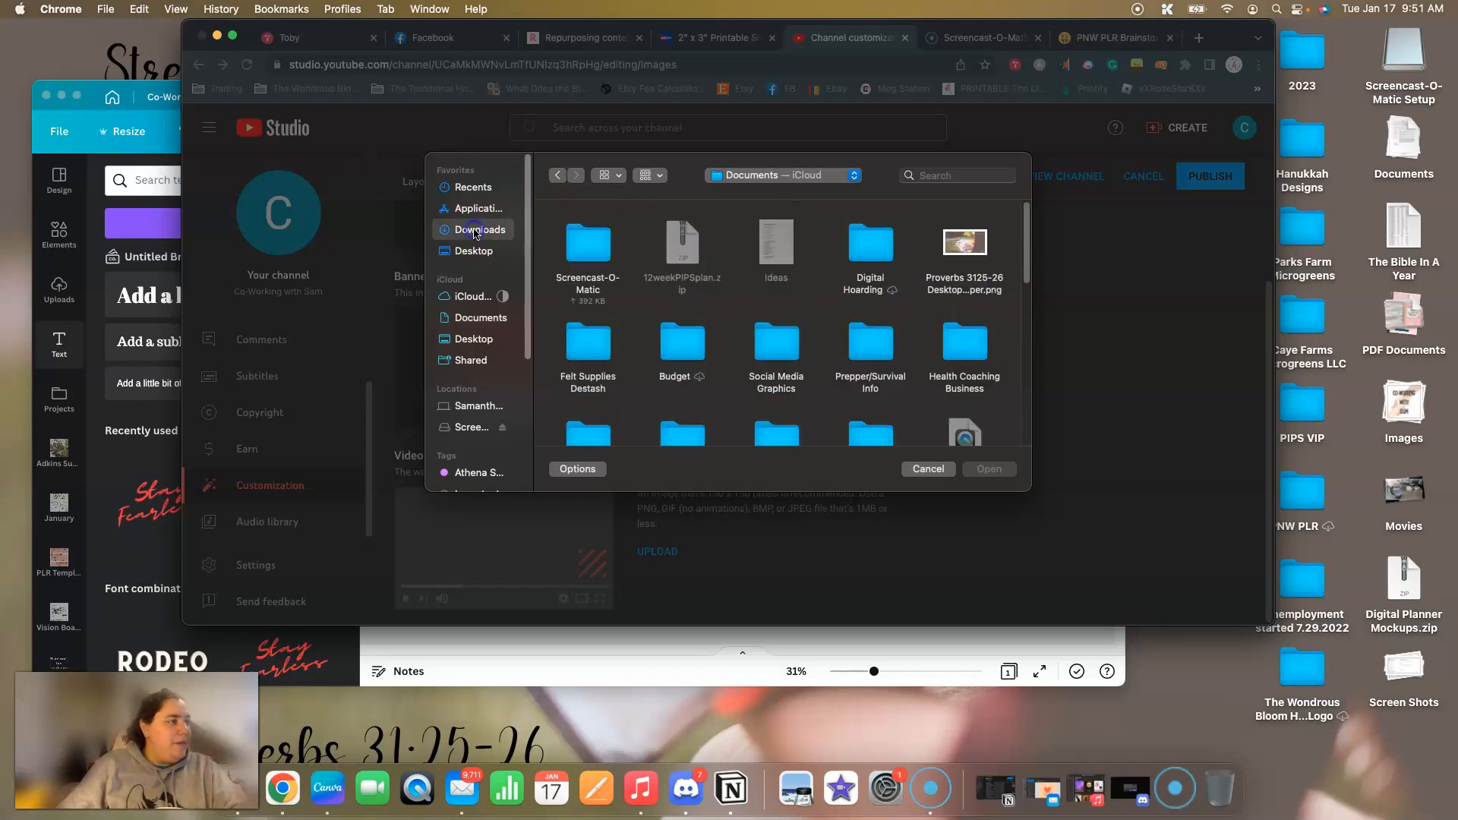
scroll(746, 283, down, 2)
scroll(746, 282, up, 2)
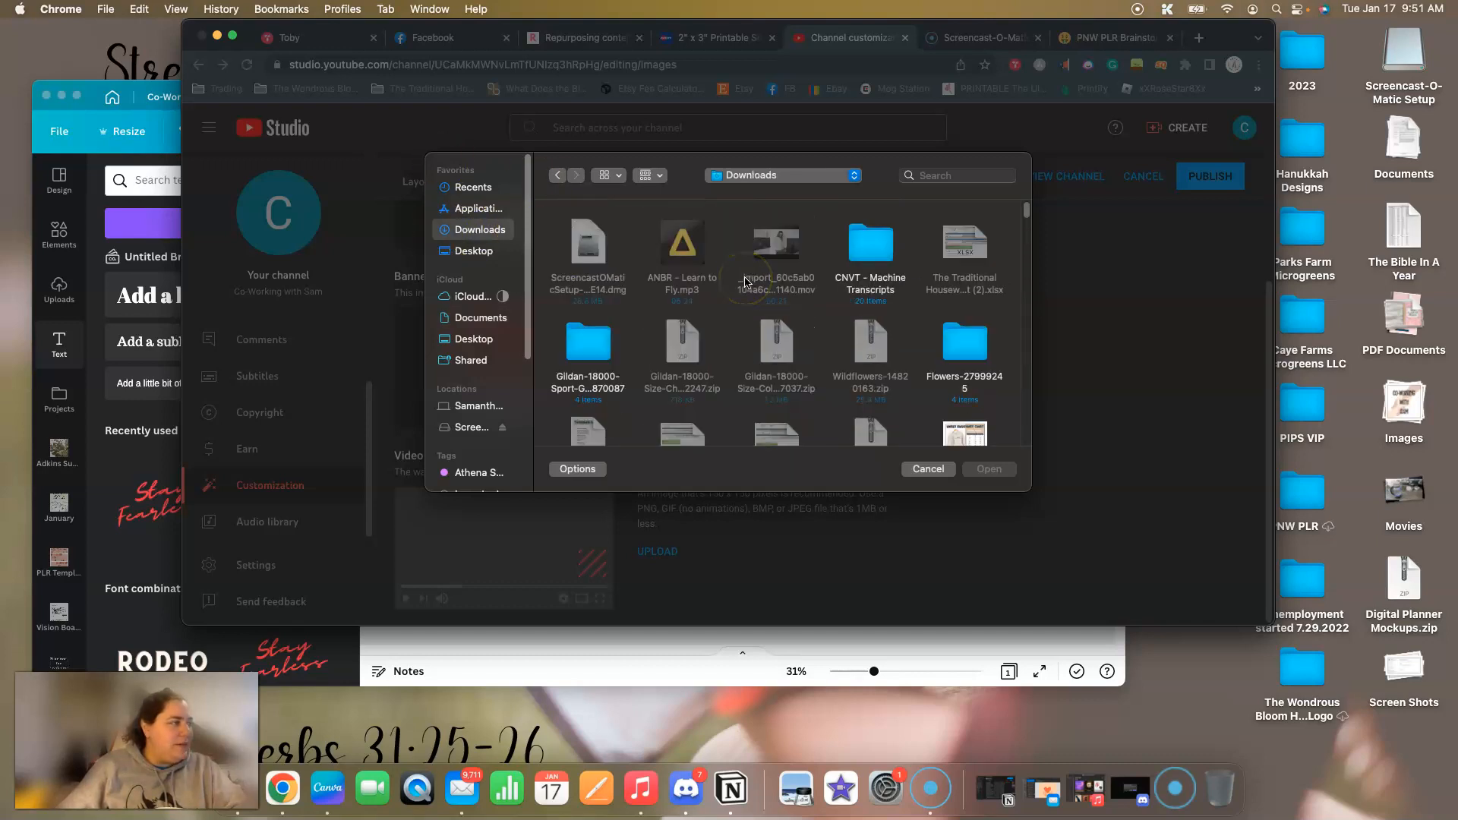
Open The Traditional Housewife folder on the Desktop and move the banner PNG from it to the Desktop.
click(483, 257)
double_click(596, 251)
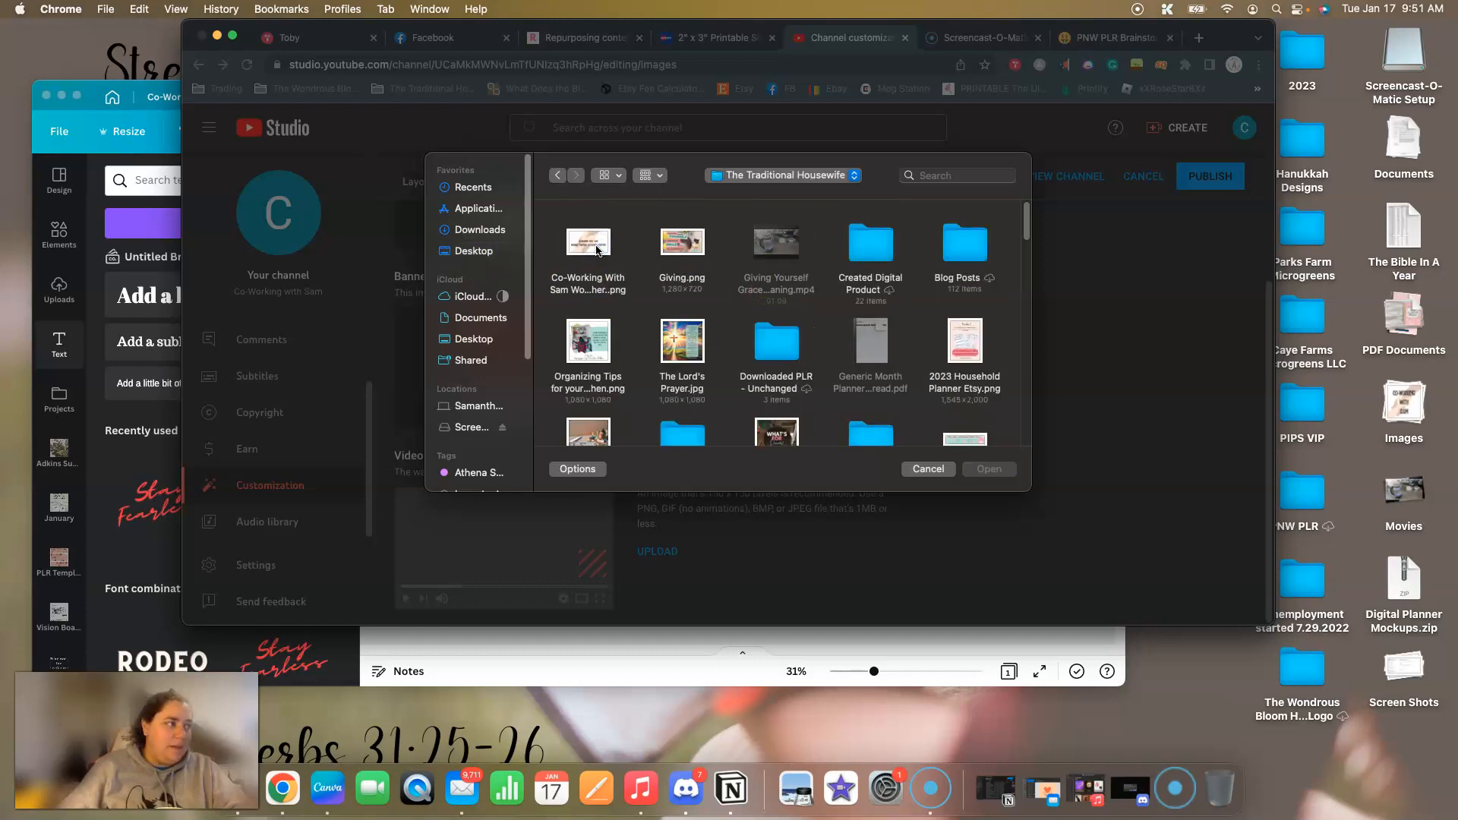
drag(596, 244, 466, 254)
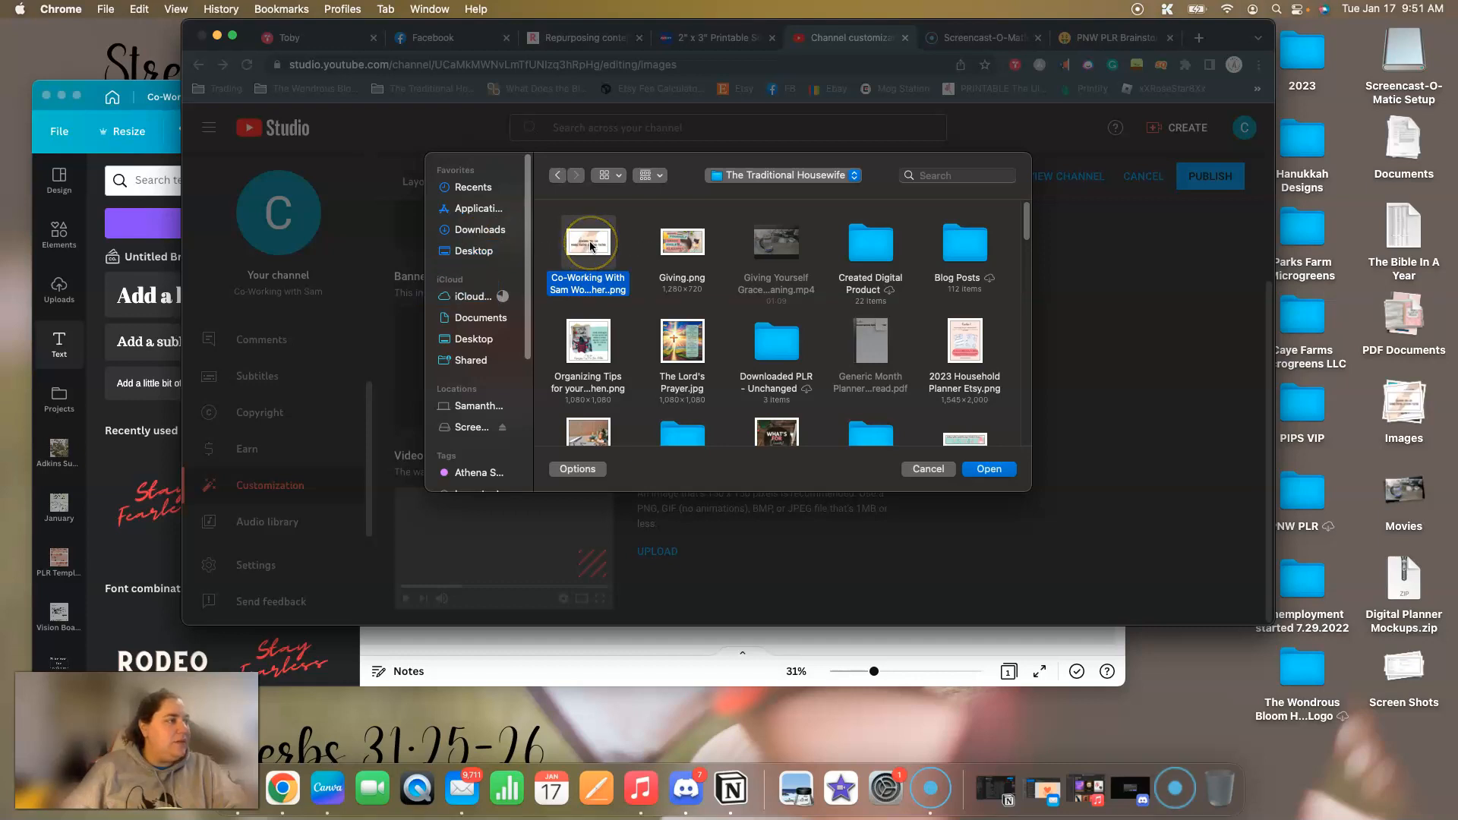
Load the banner PNG from the Desktop as the channel's banner art and review how it fits the device preview areas.
click(467, 253)
double_click(676, 243)
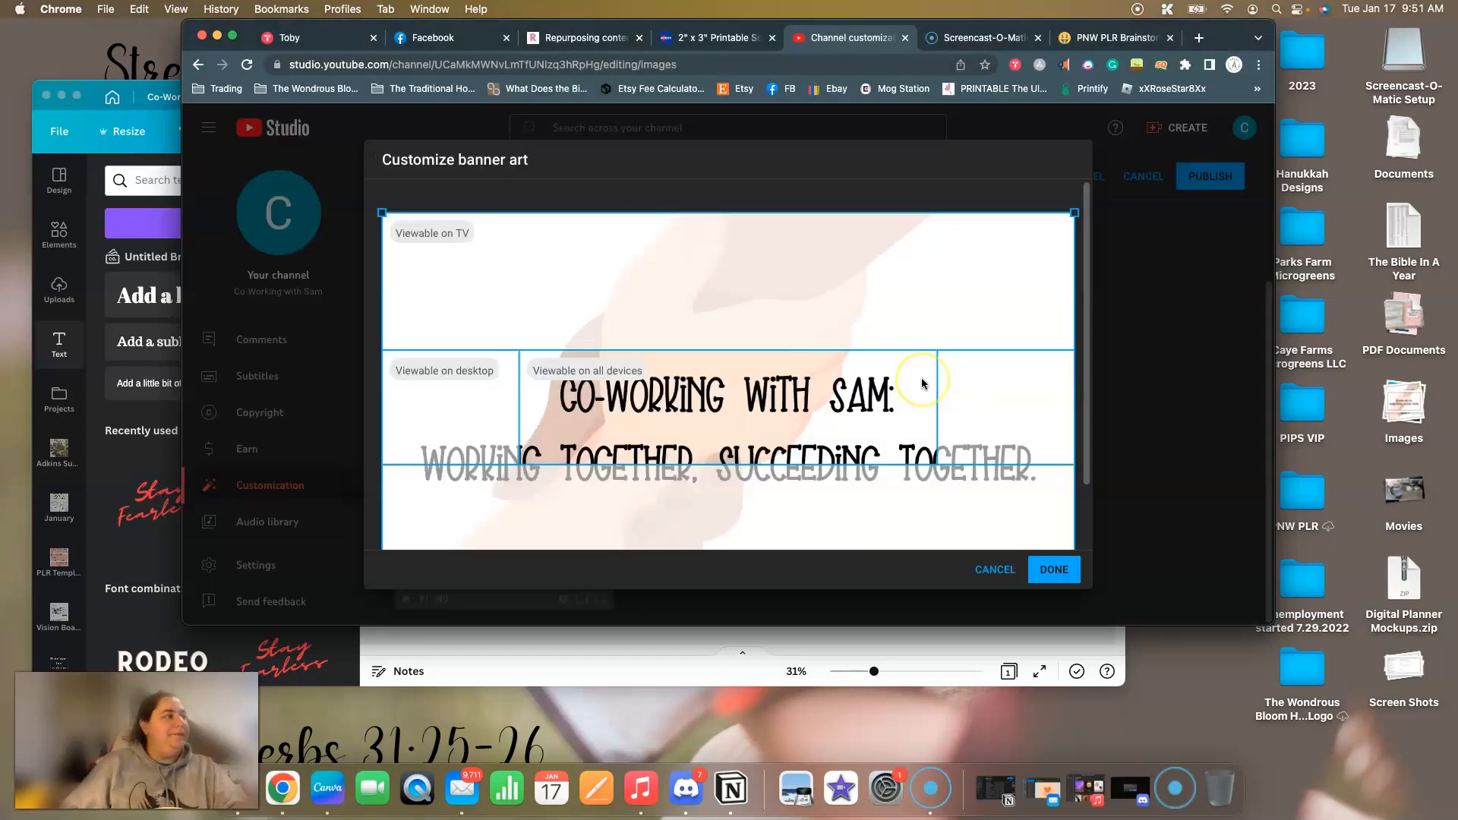
scroll(925, 300, down, 2)
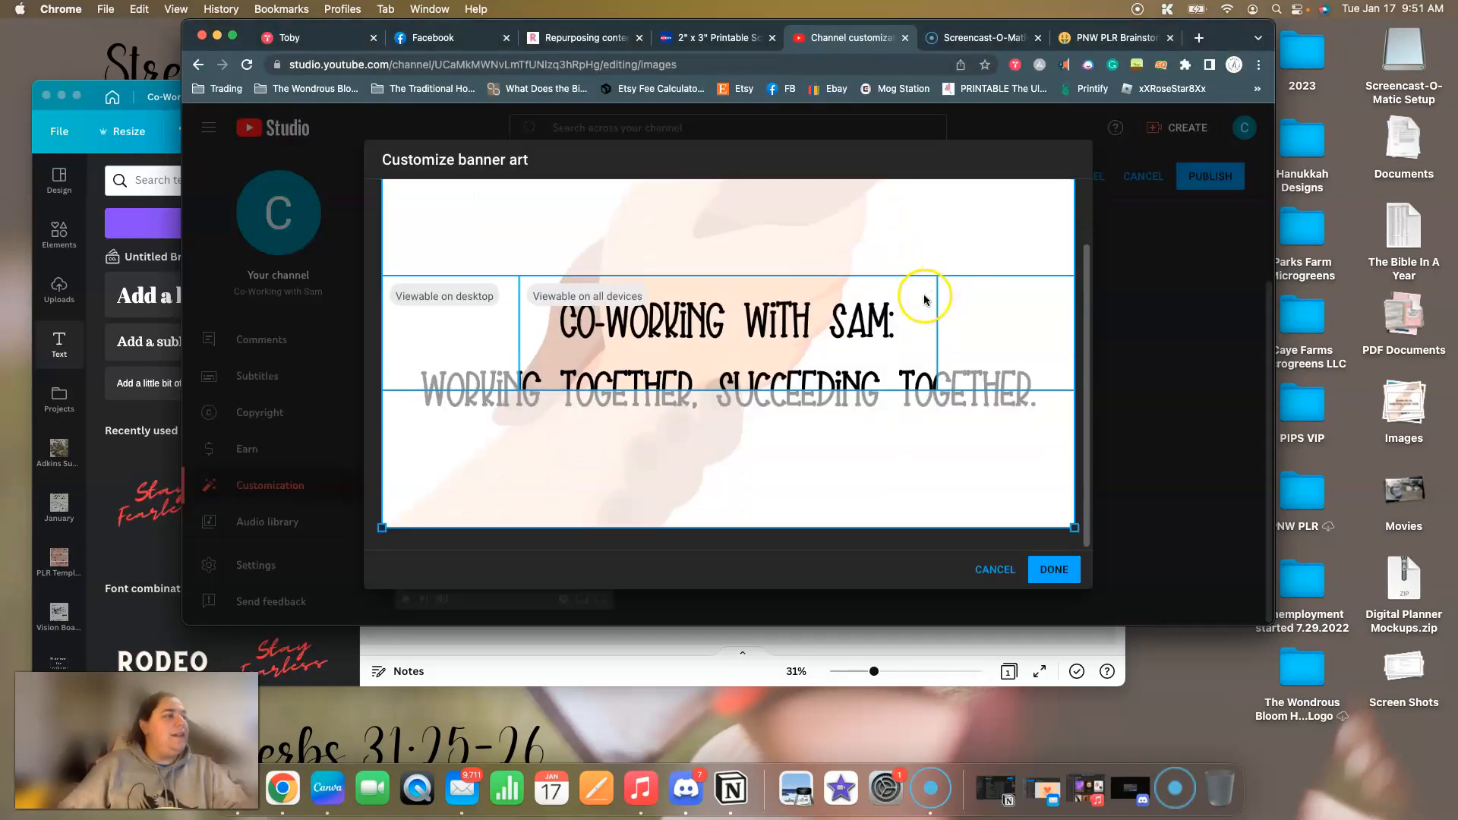
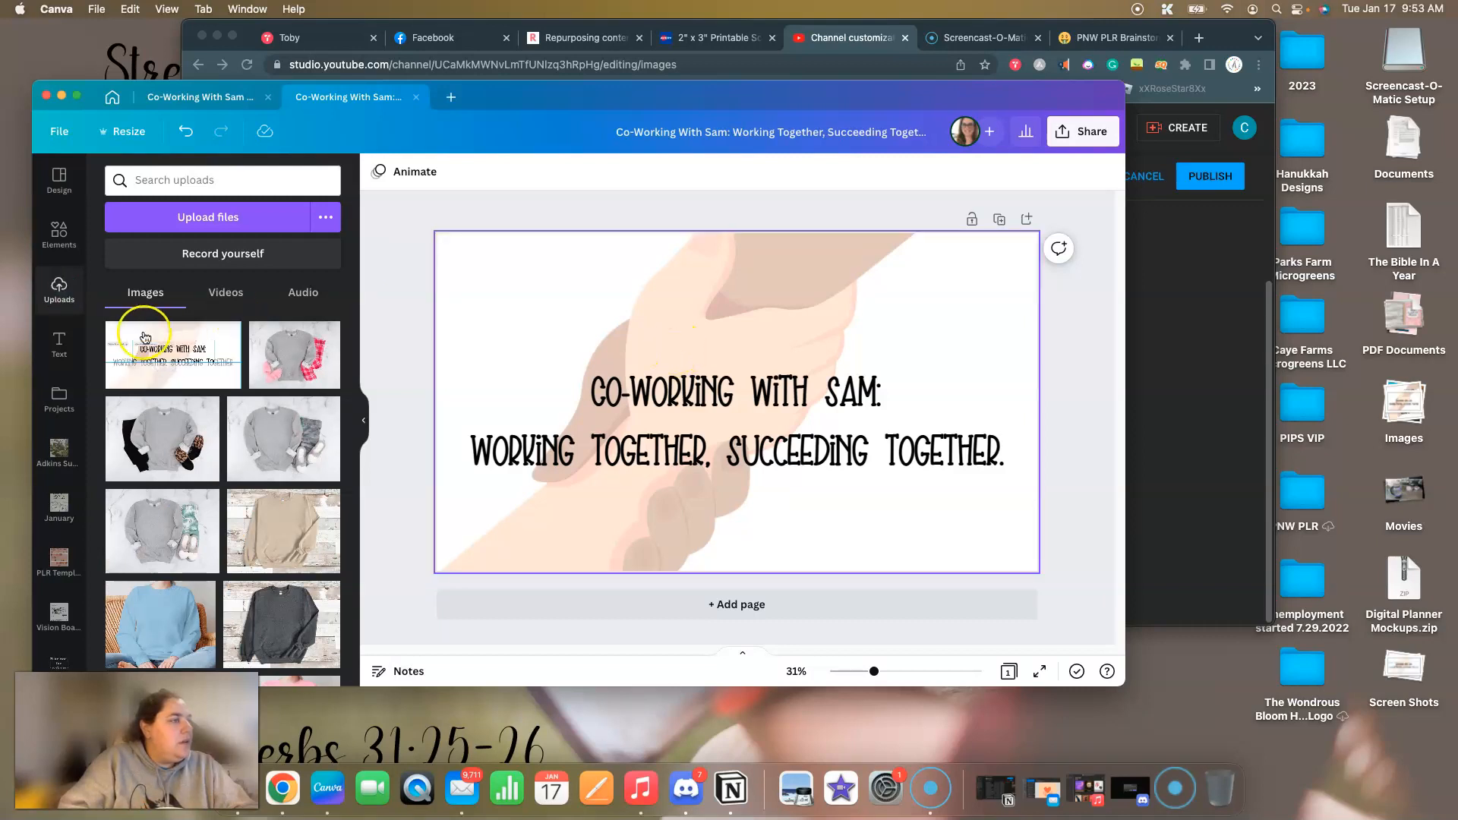
Add the uploaded device-preview screenshot to the banner design as a guide and enlarge it to the full page width, lined up with the page.
click(170, 358)
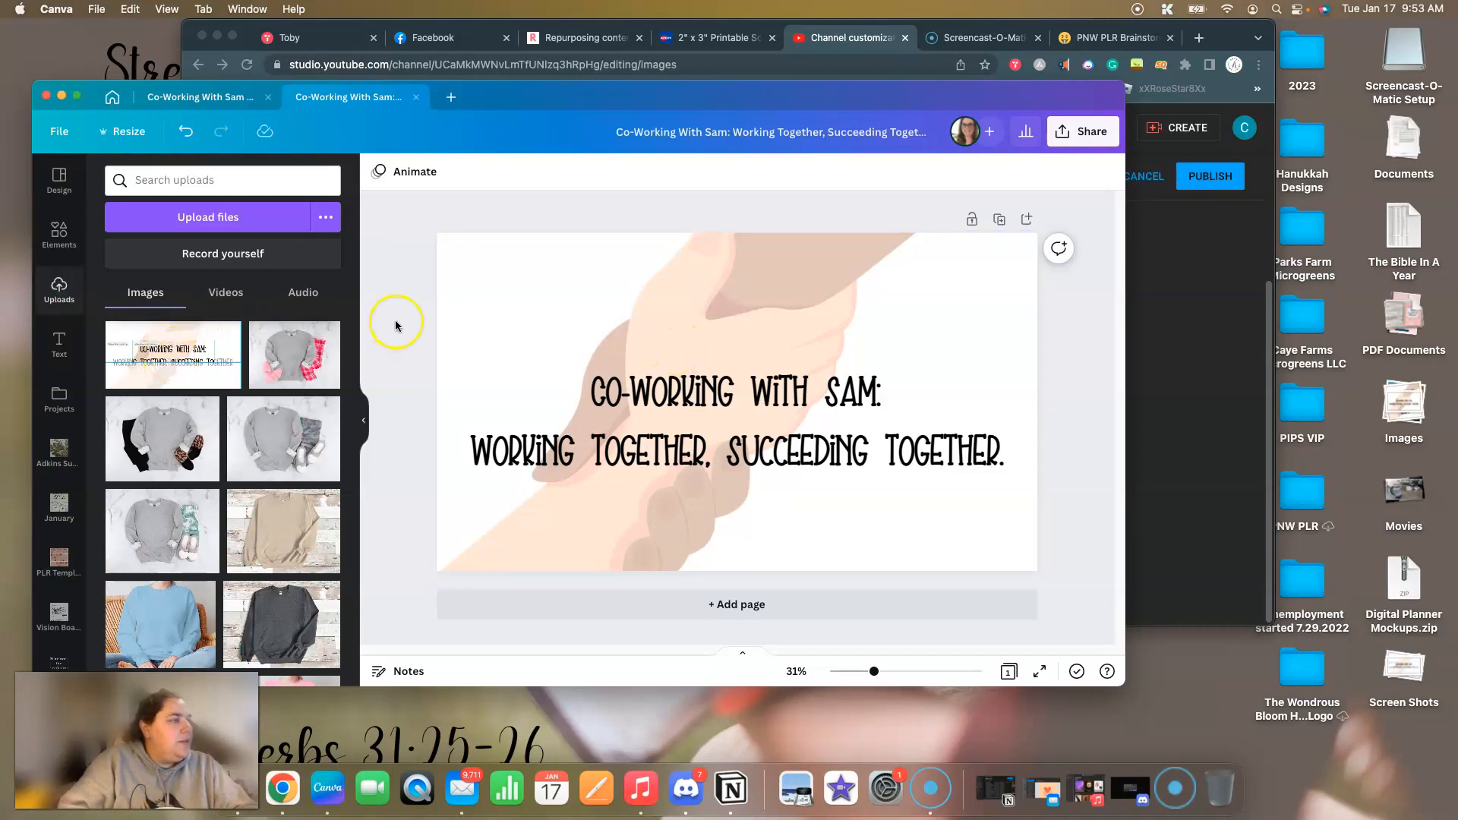
click(678, 394)
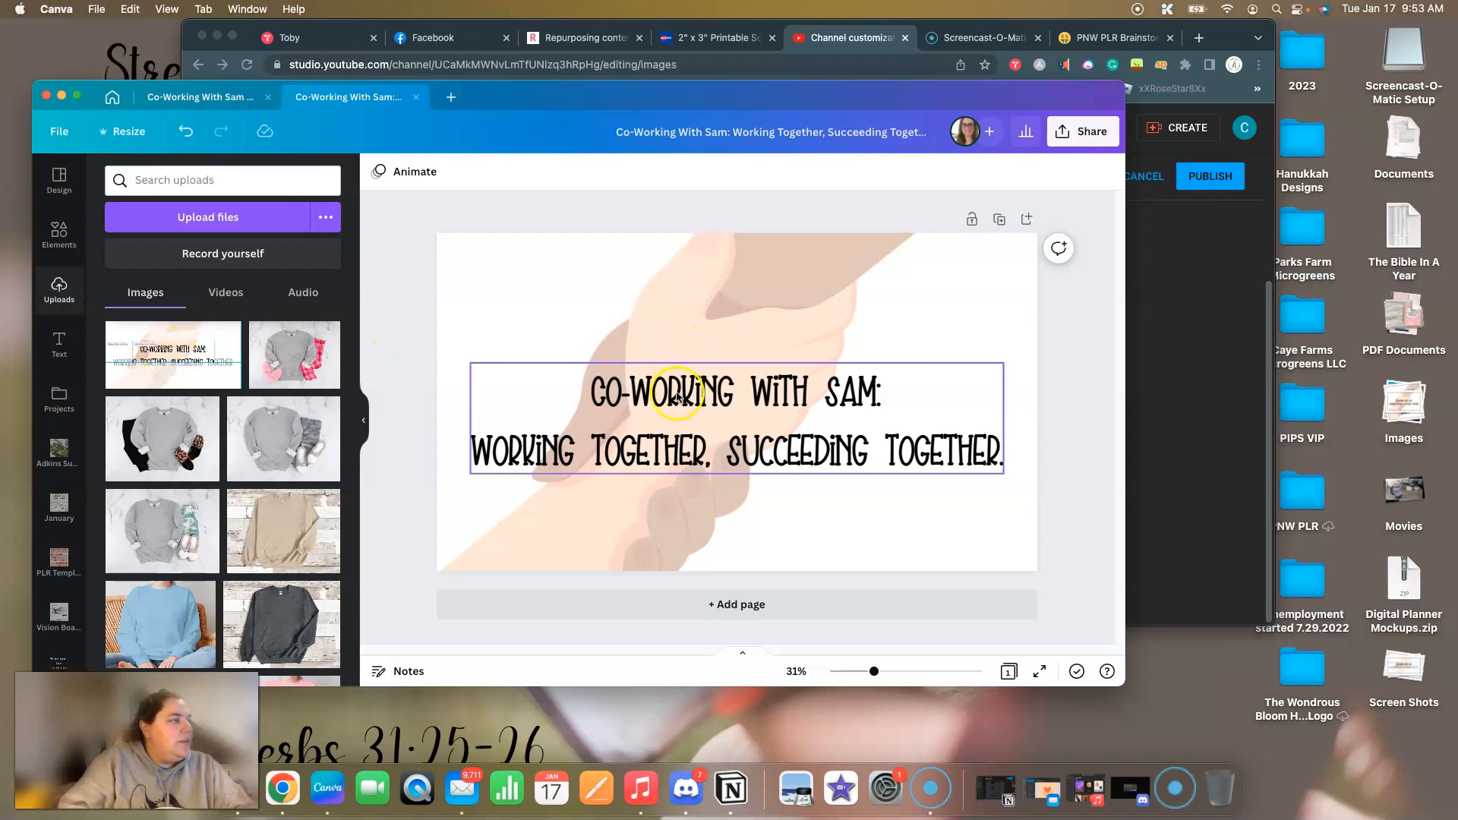
click(171, 349)
click(662, 347)
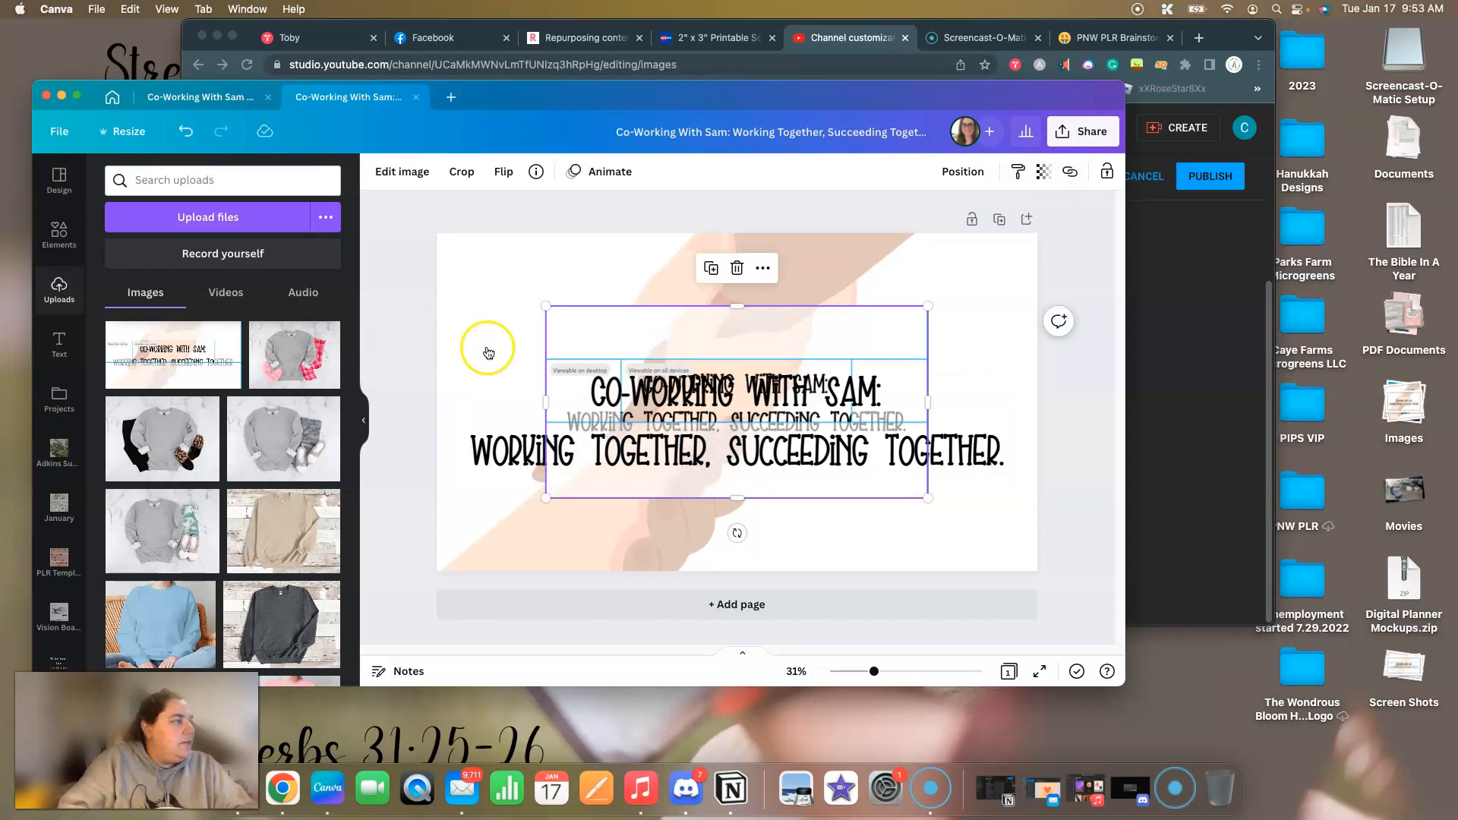
drag(490, 284, 440, 248)
drag(974, 513, 1033, 552)
mouse_move(778, 494)
mouse_down()
mouse_move(775, 602)
mouse_move(774, 513)
mouse_up()
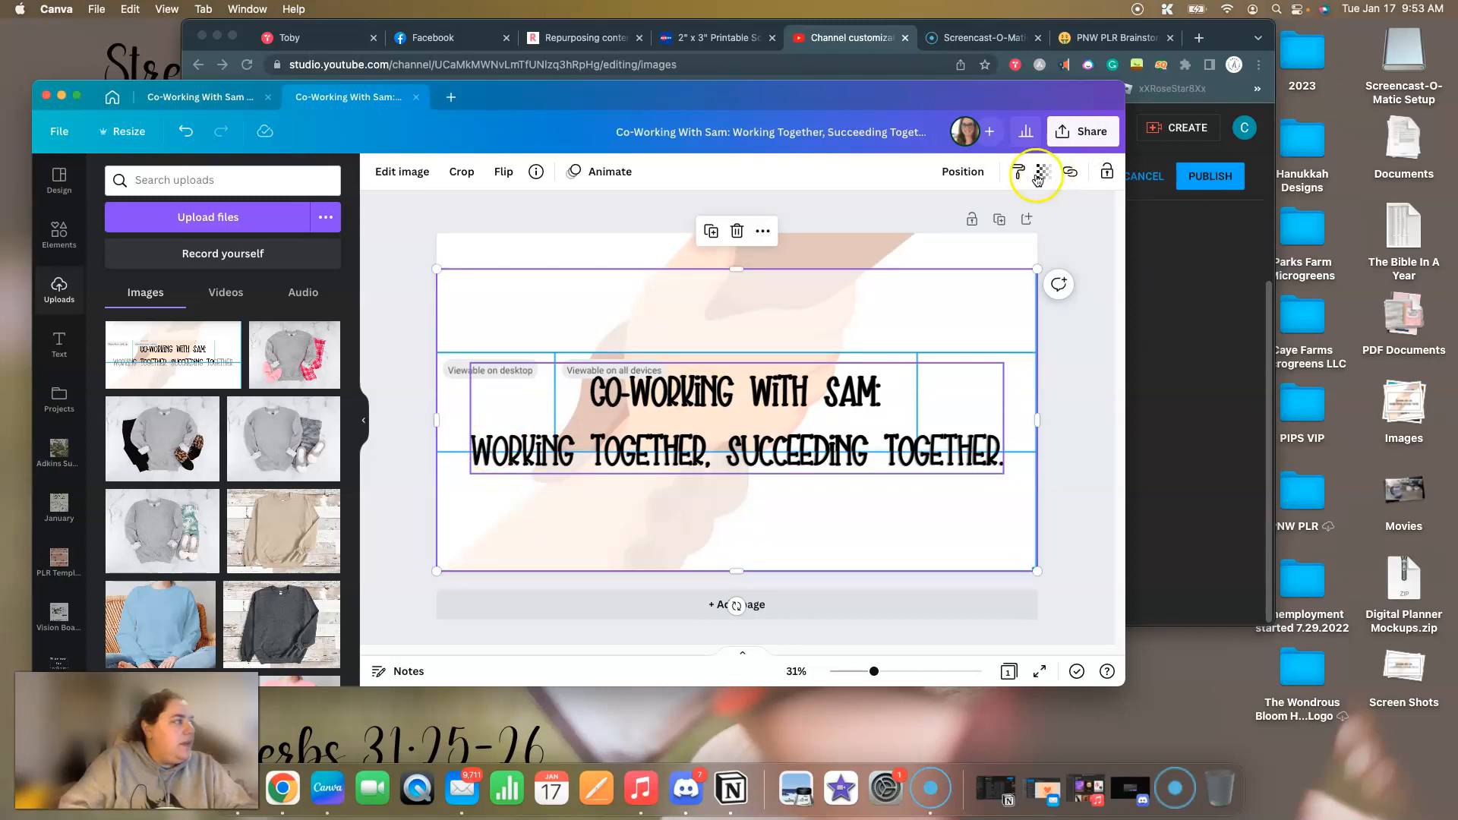
click(975, 173)
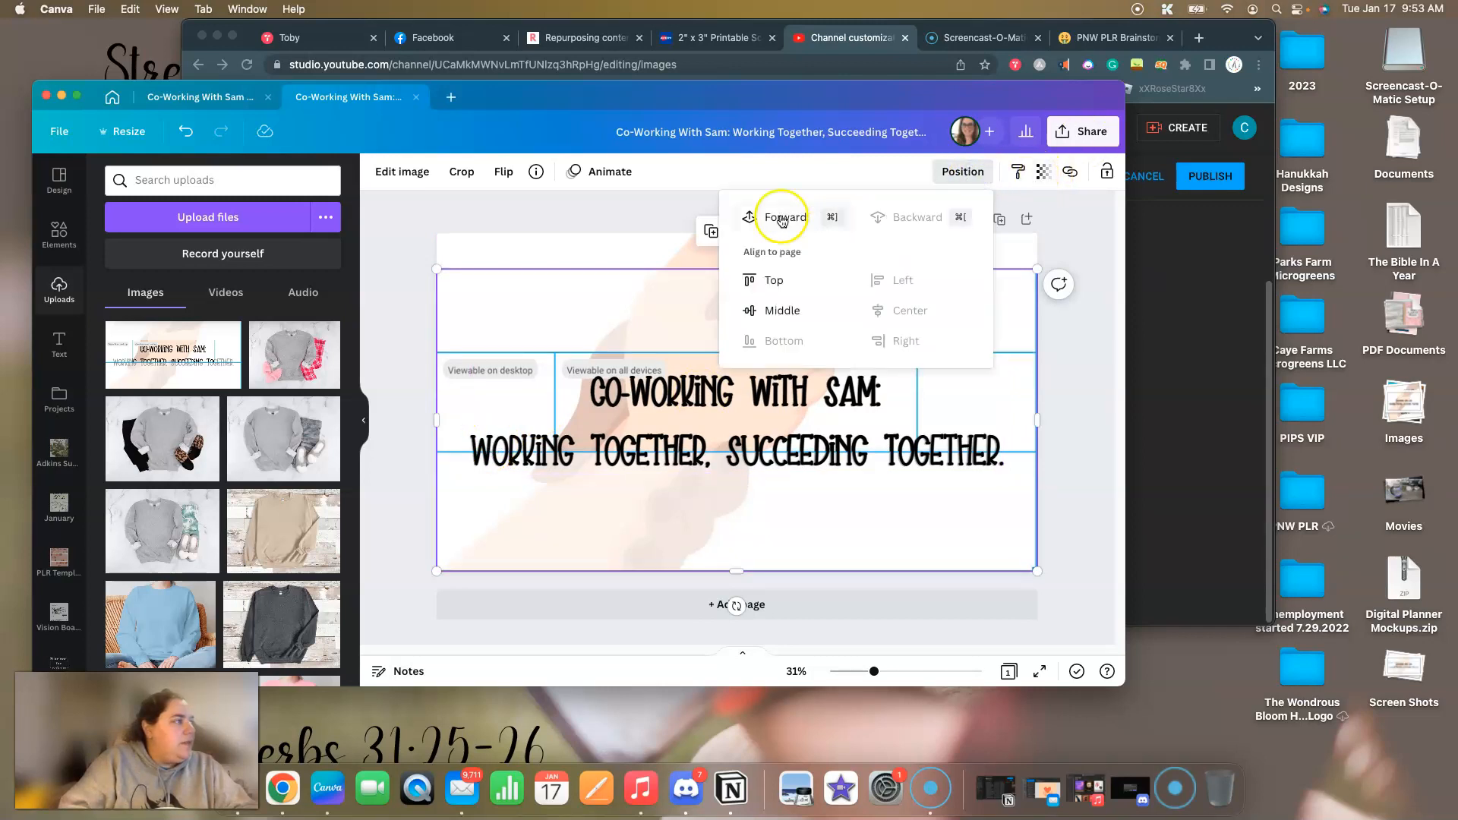
click(453, 220)
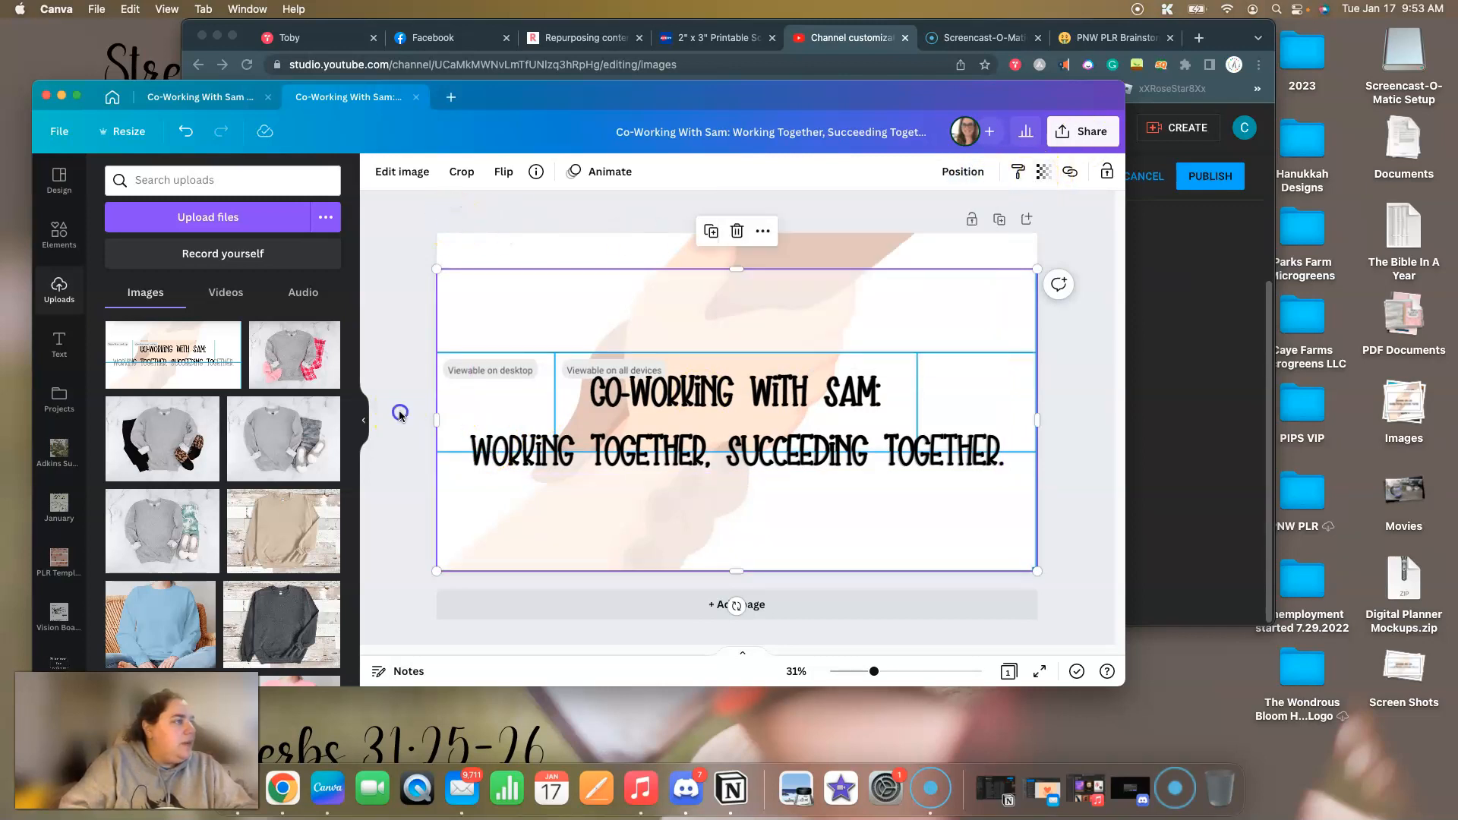
Shrink the tagline text to size 90.7 within the guide's "Viewable on all devices" area, and delete the guide screenshot.
click(655, 402)
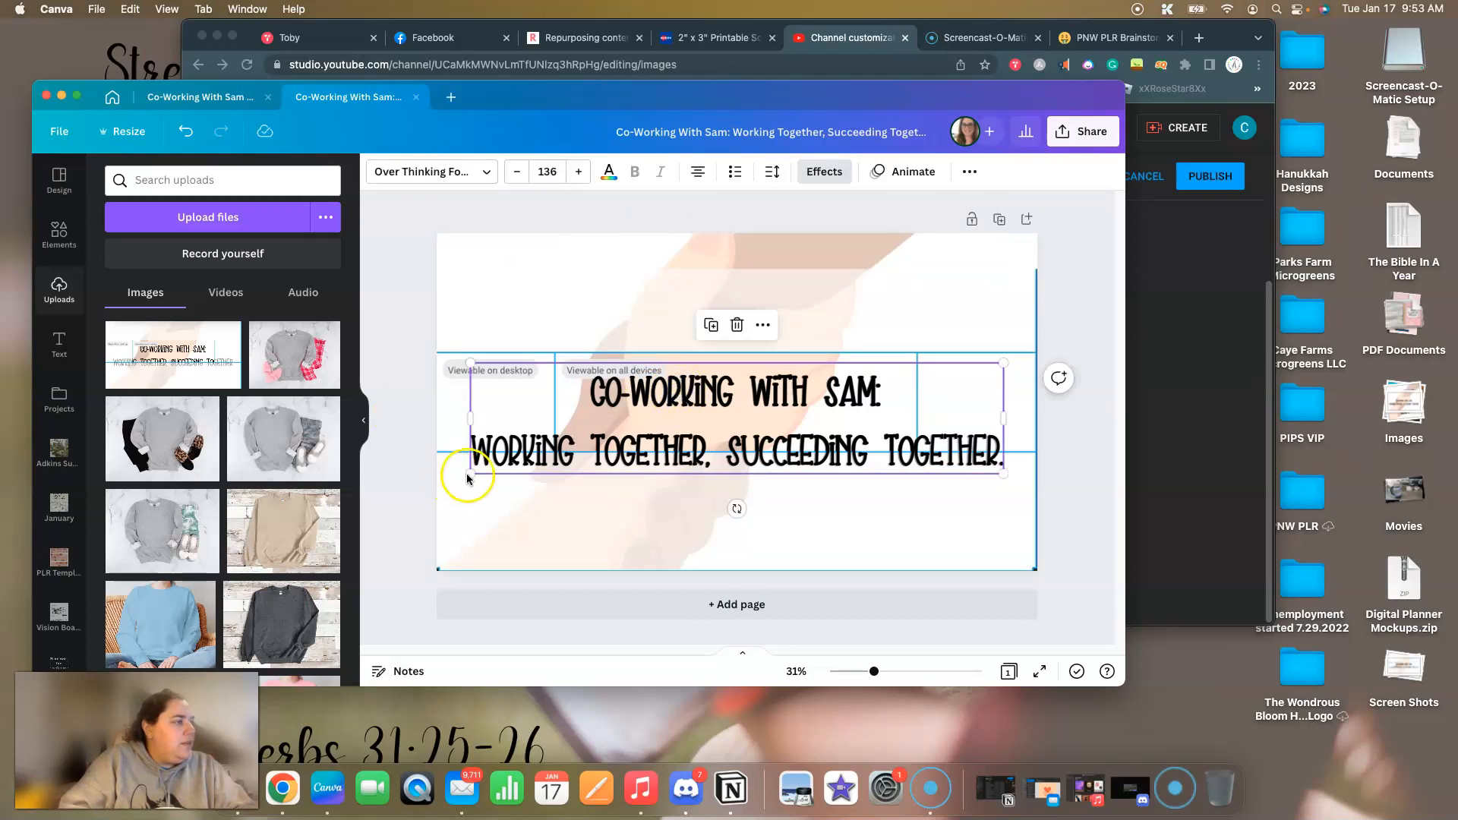
drag(510, 461, 561, 448)
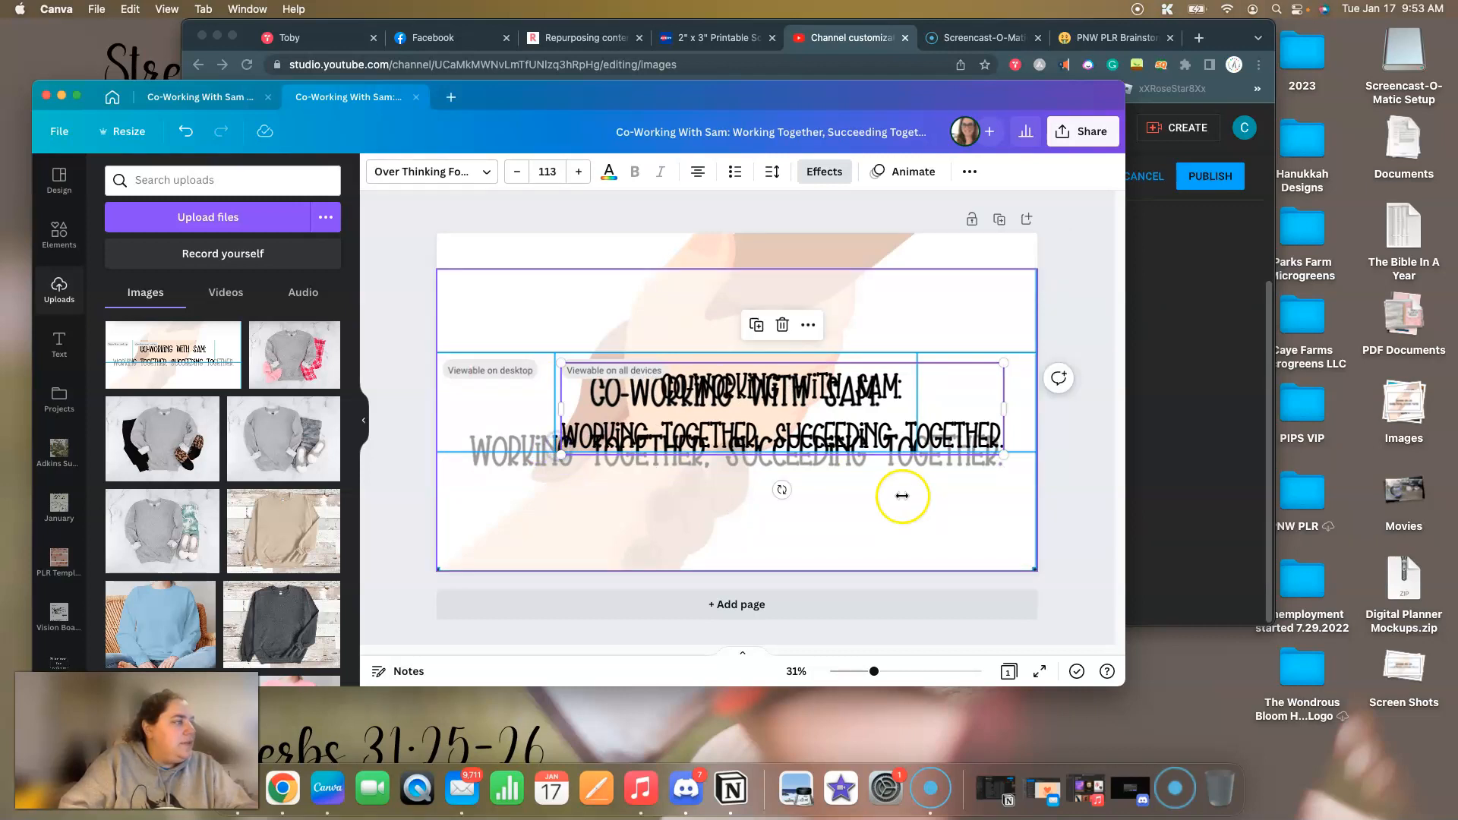
drag(991, 451, 913, 445)
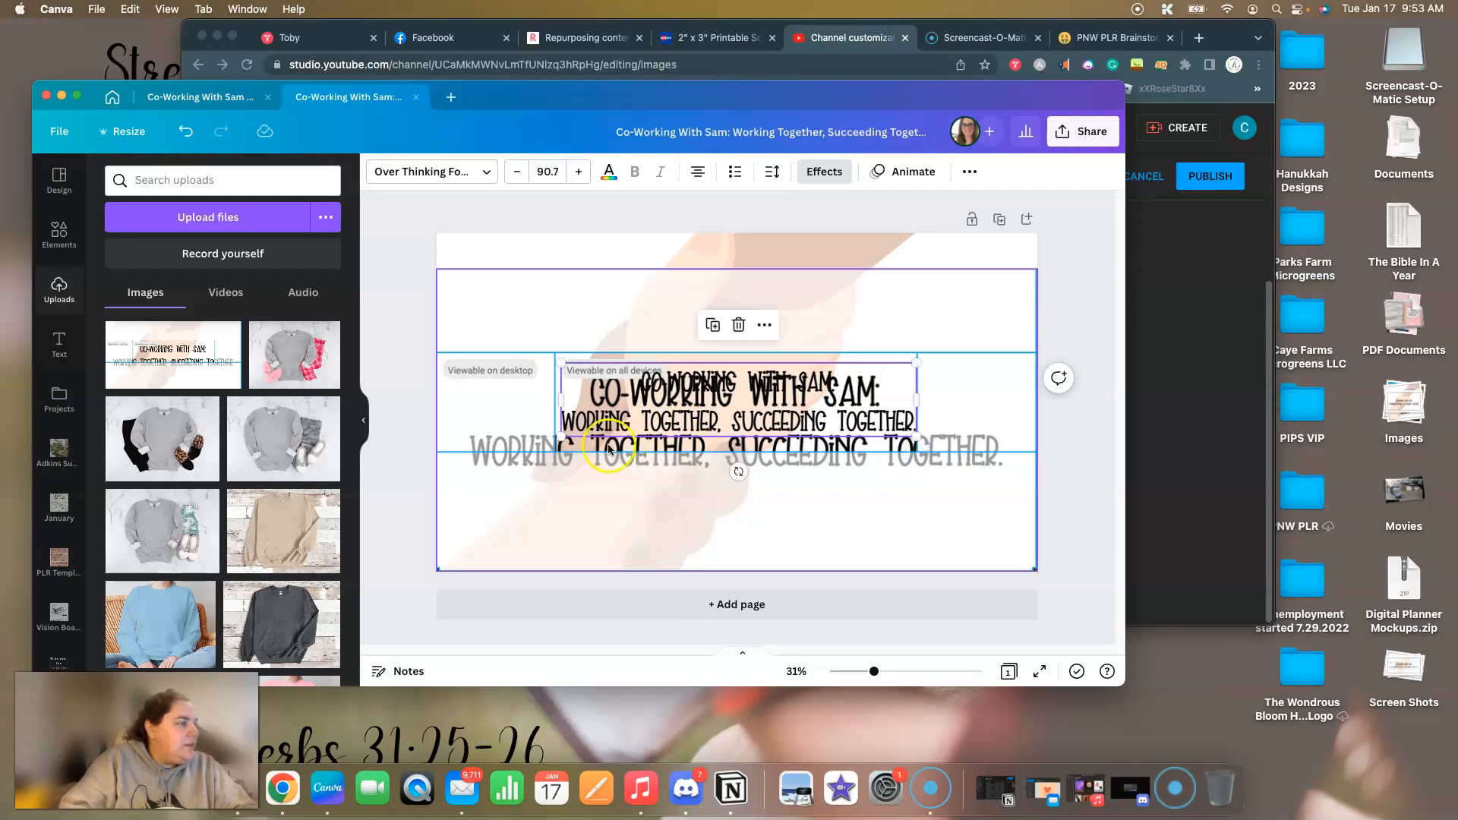
click(950, 496)
key(BackSpace)
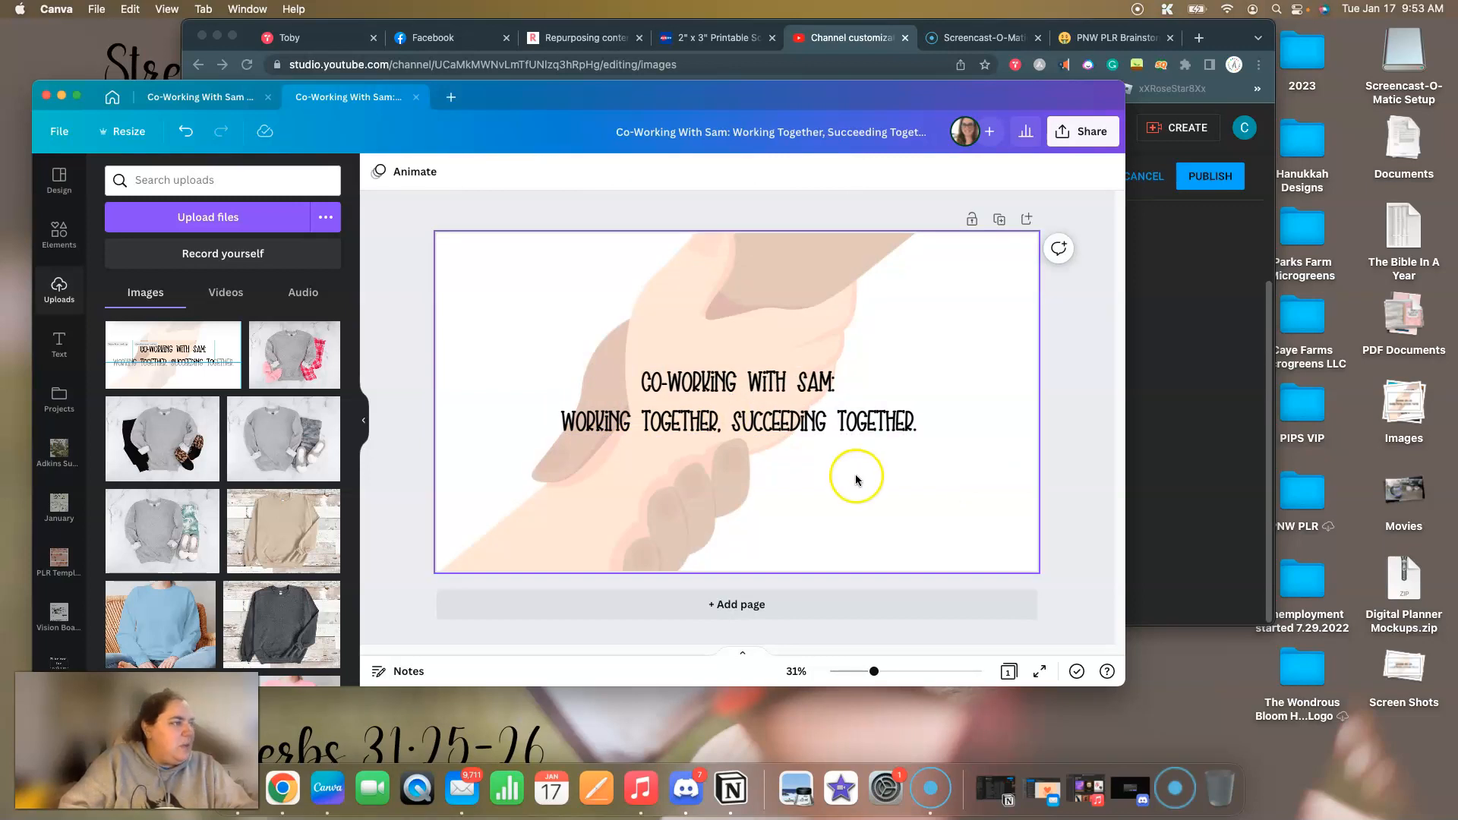
click(416, 295)
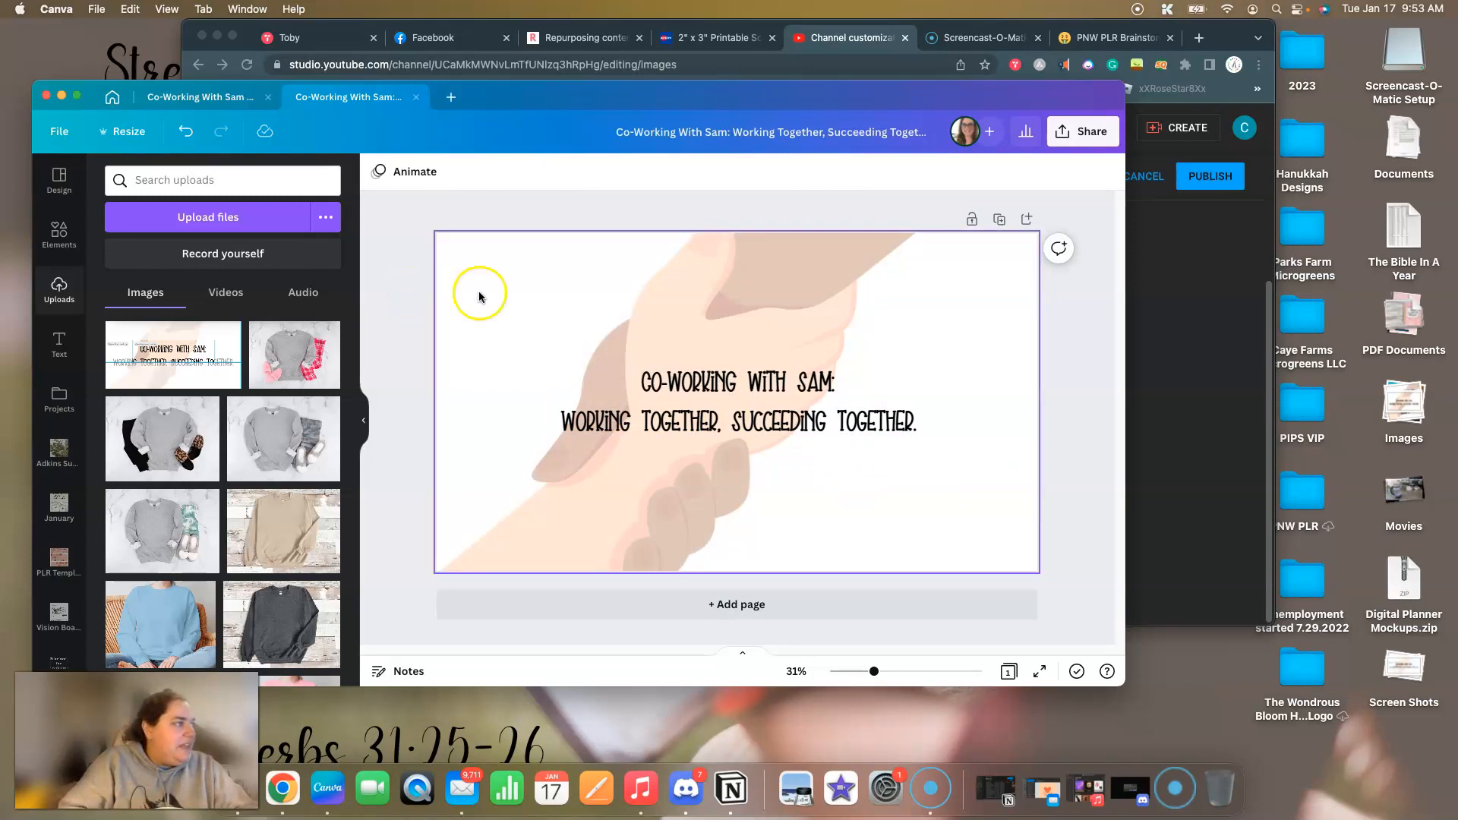
Download the revised banner as a PNG and save it to the Desktop.
click(60, 131)
click(91, 370)
click(59, 132)
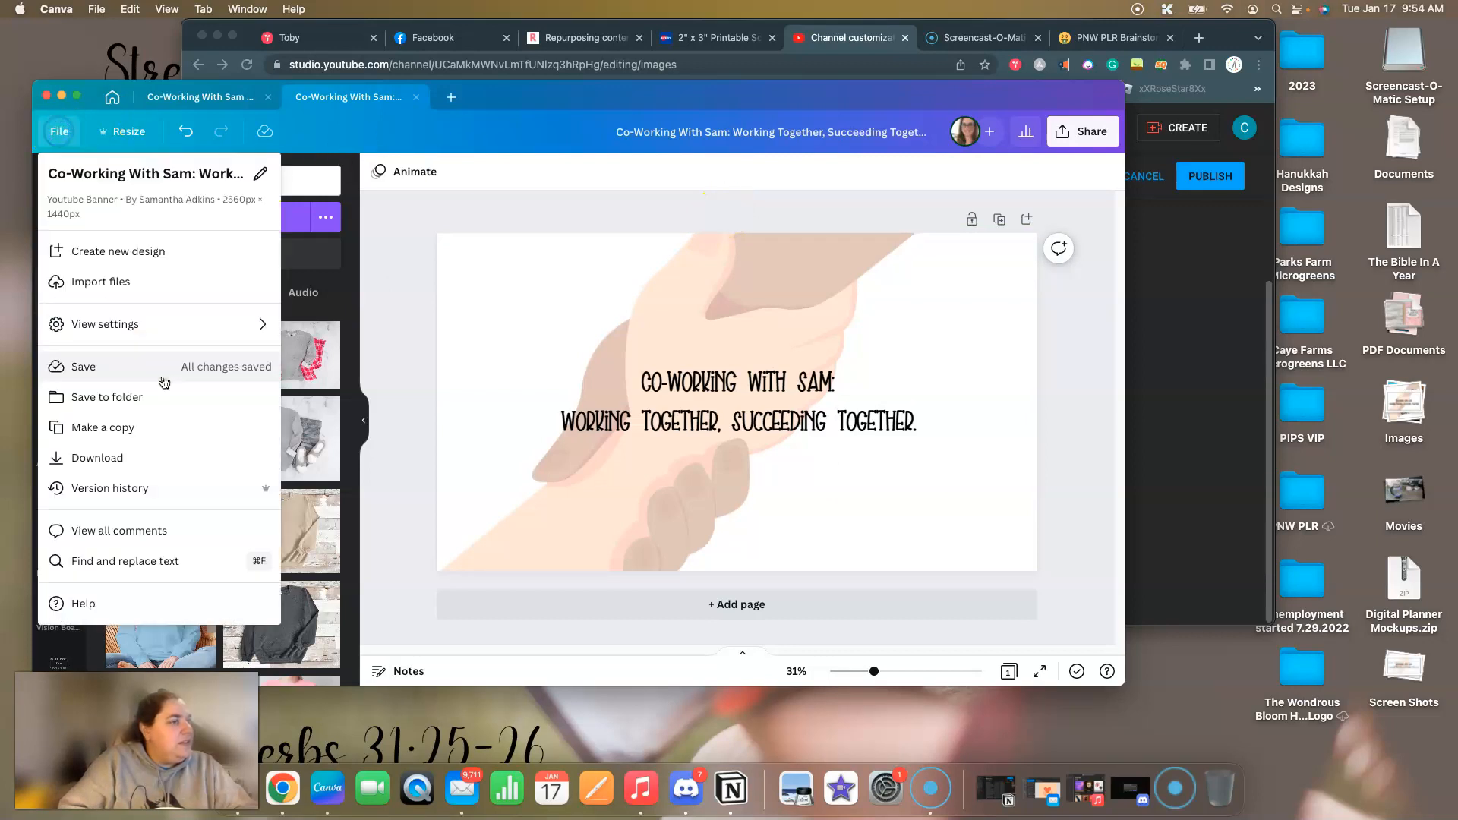
click(97, 457)
click(563, 420)
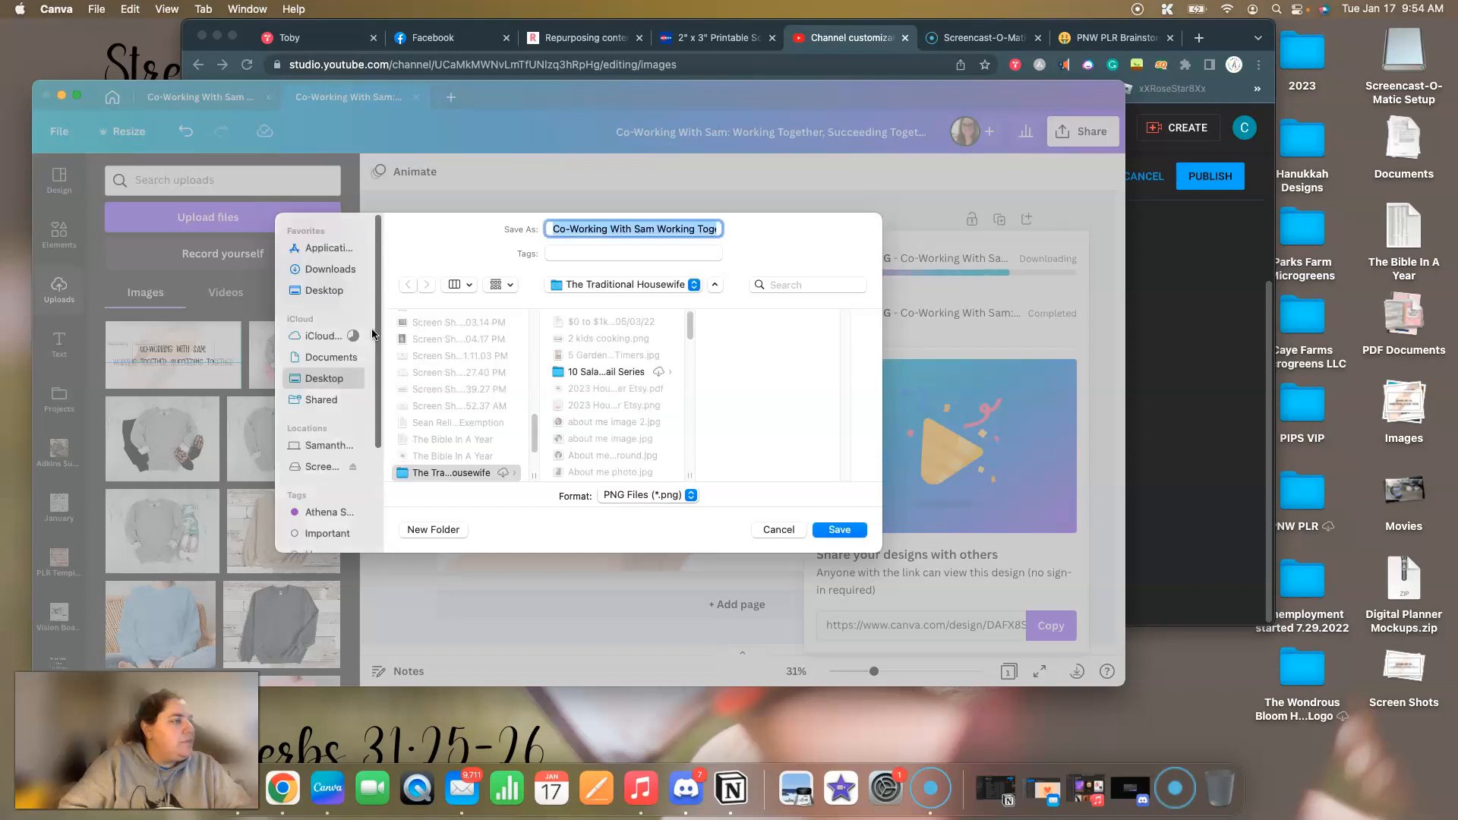
click(338, 291)
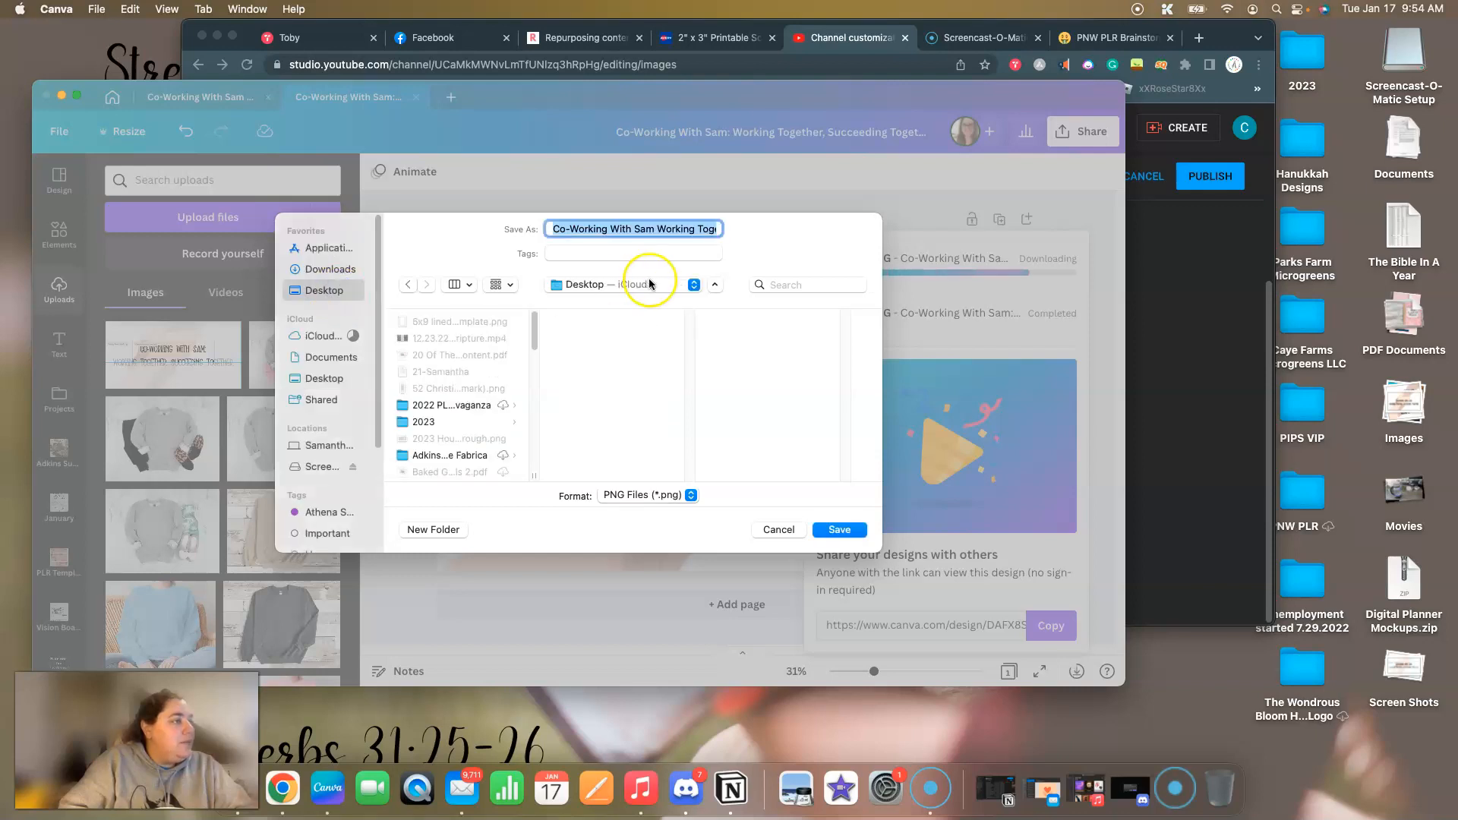
click(838, 530)
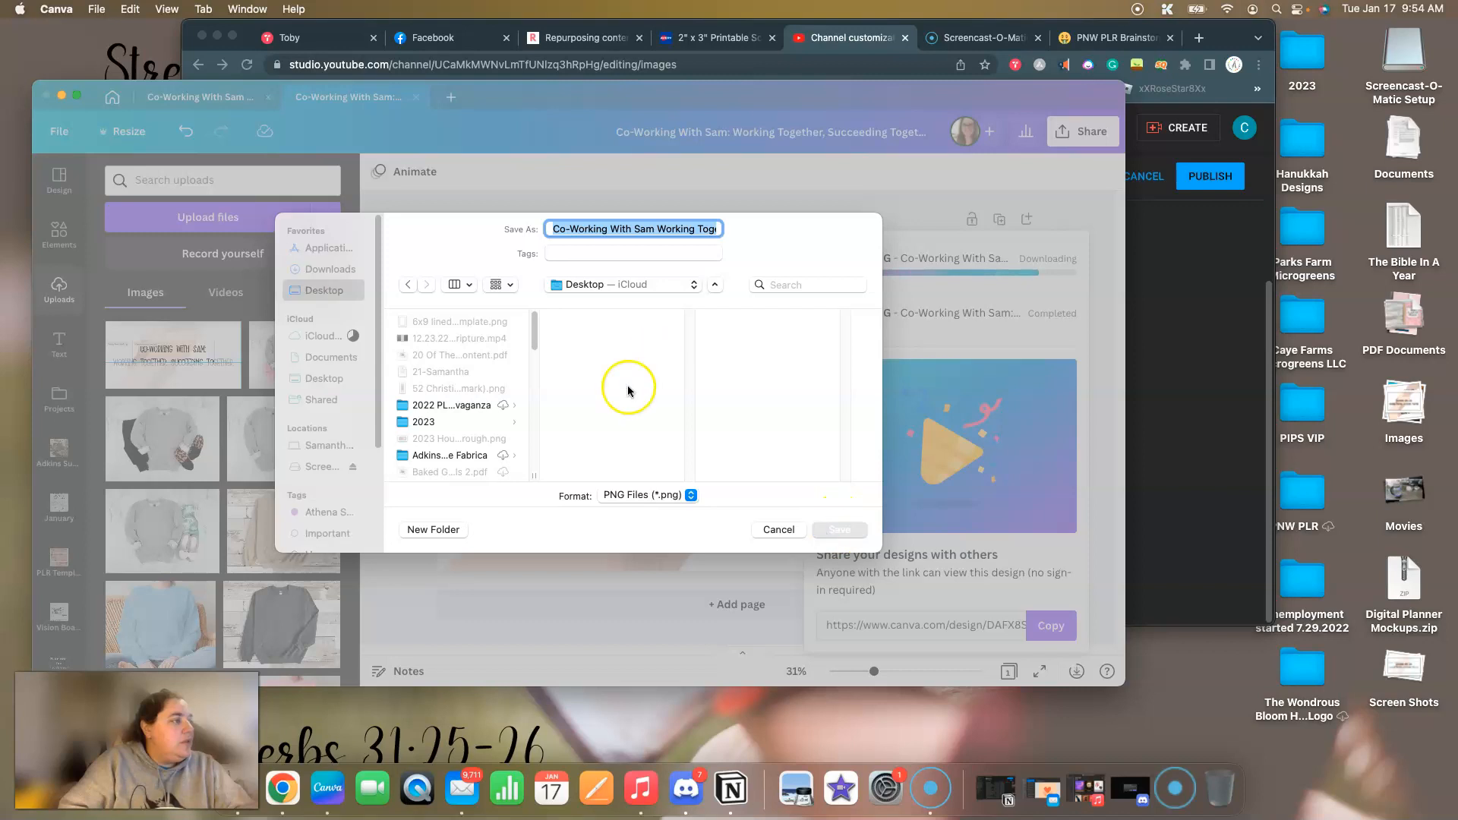
click(623, 462)
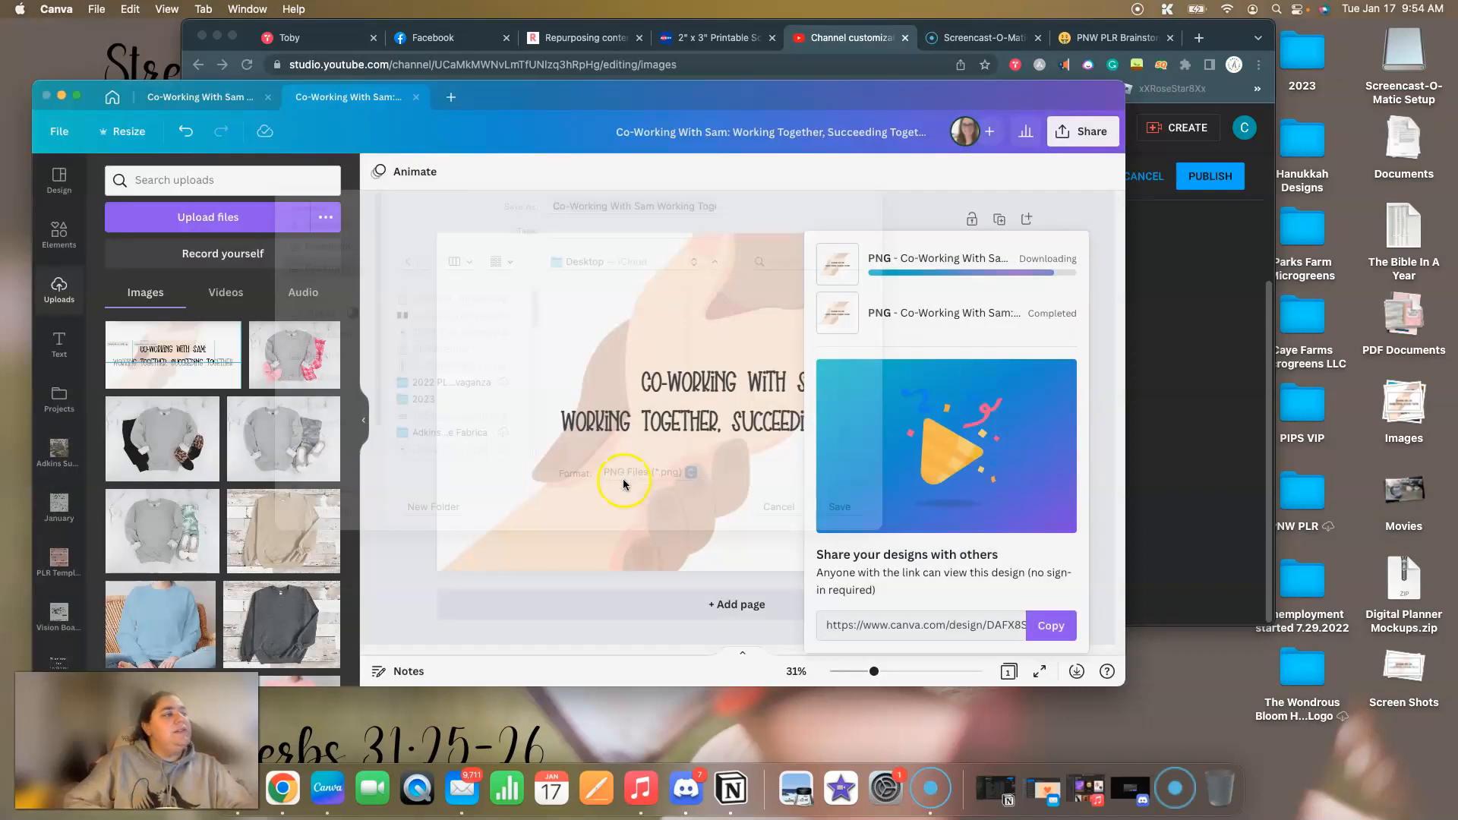
Switch to YouTube Studio, upload the revised banner PNG from the Desktop as the banner image and accept its crop.
click(1213, 346)
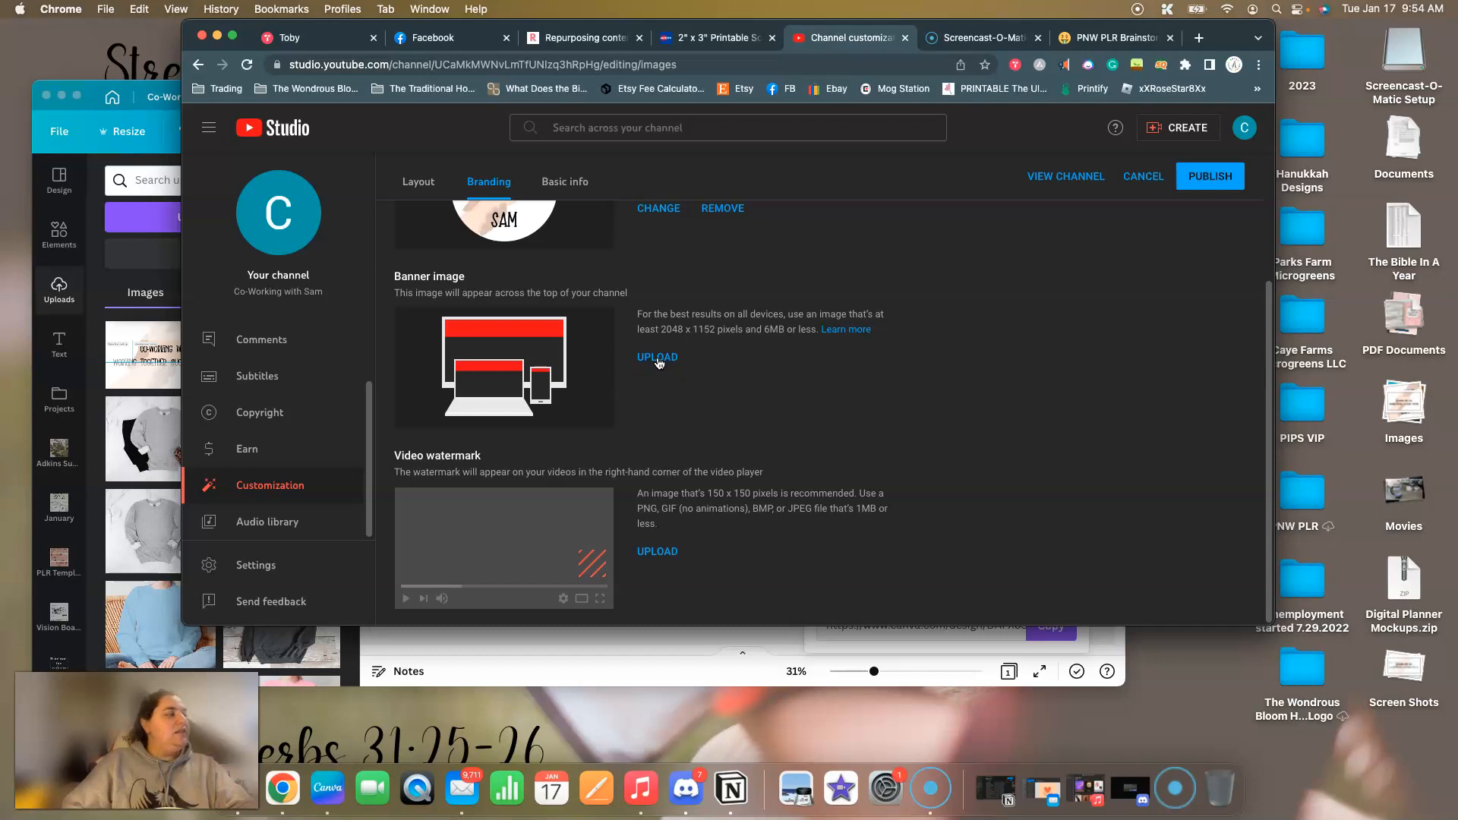
click(658, 359)
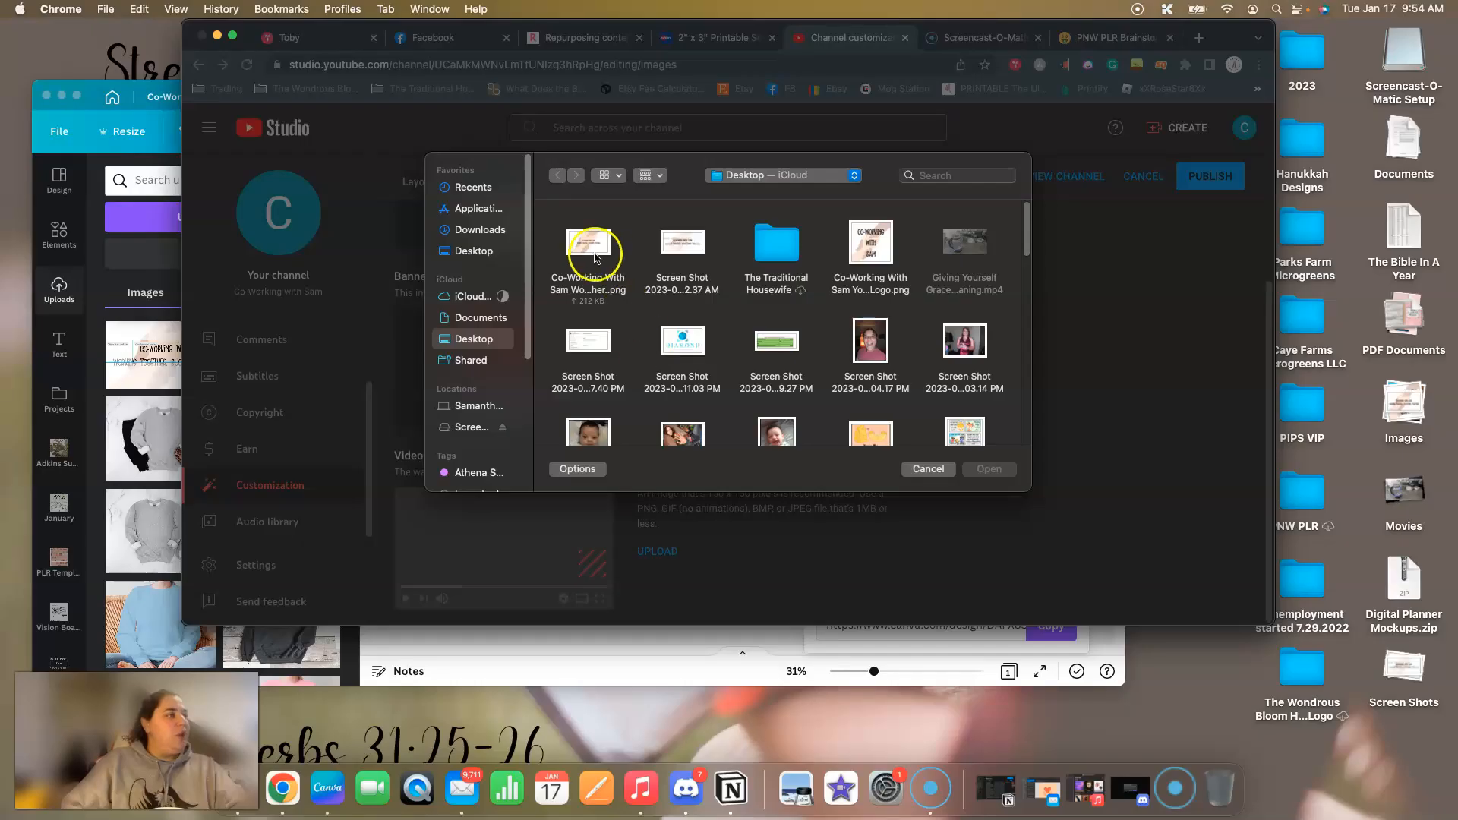
double_click(595, 244)
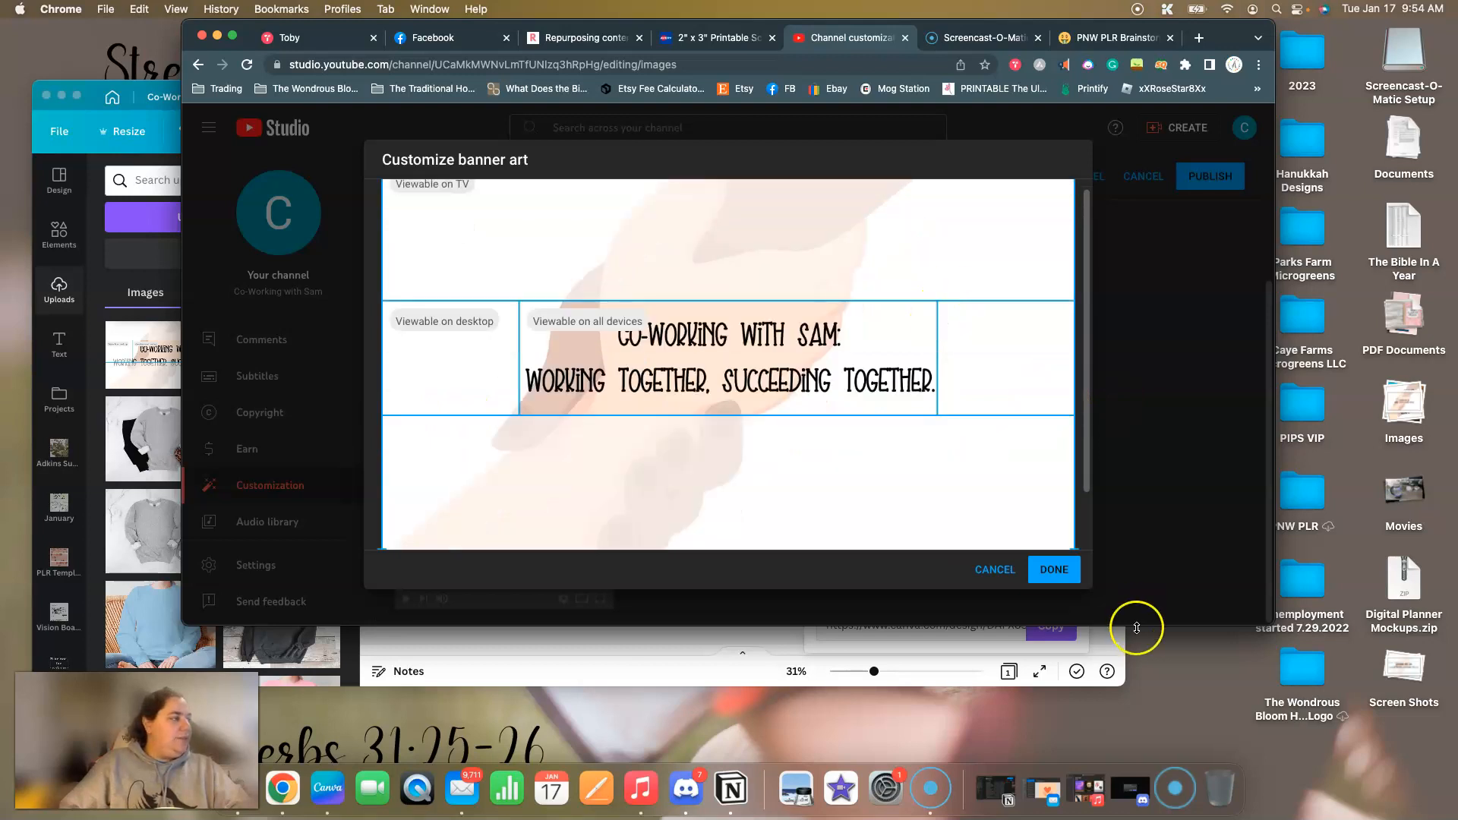
click(1065, 579)
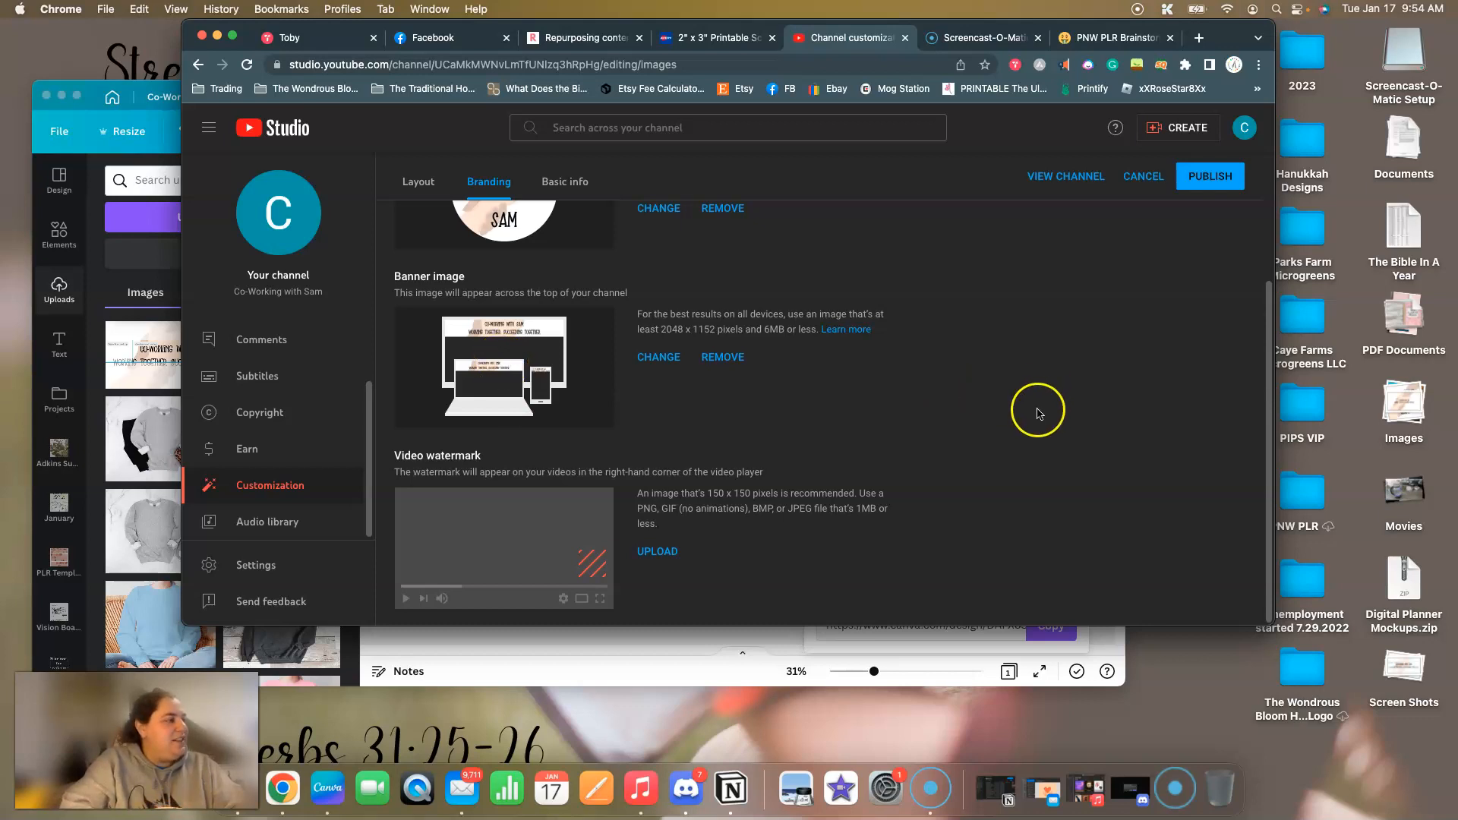
Review the channel's branding images, its basic info from name to contact details, and the video spotlight and featured sections of its layout.
scroll(1035, 414, up, 3)
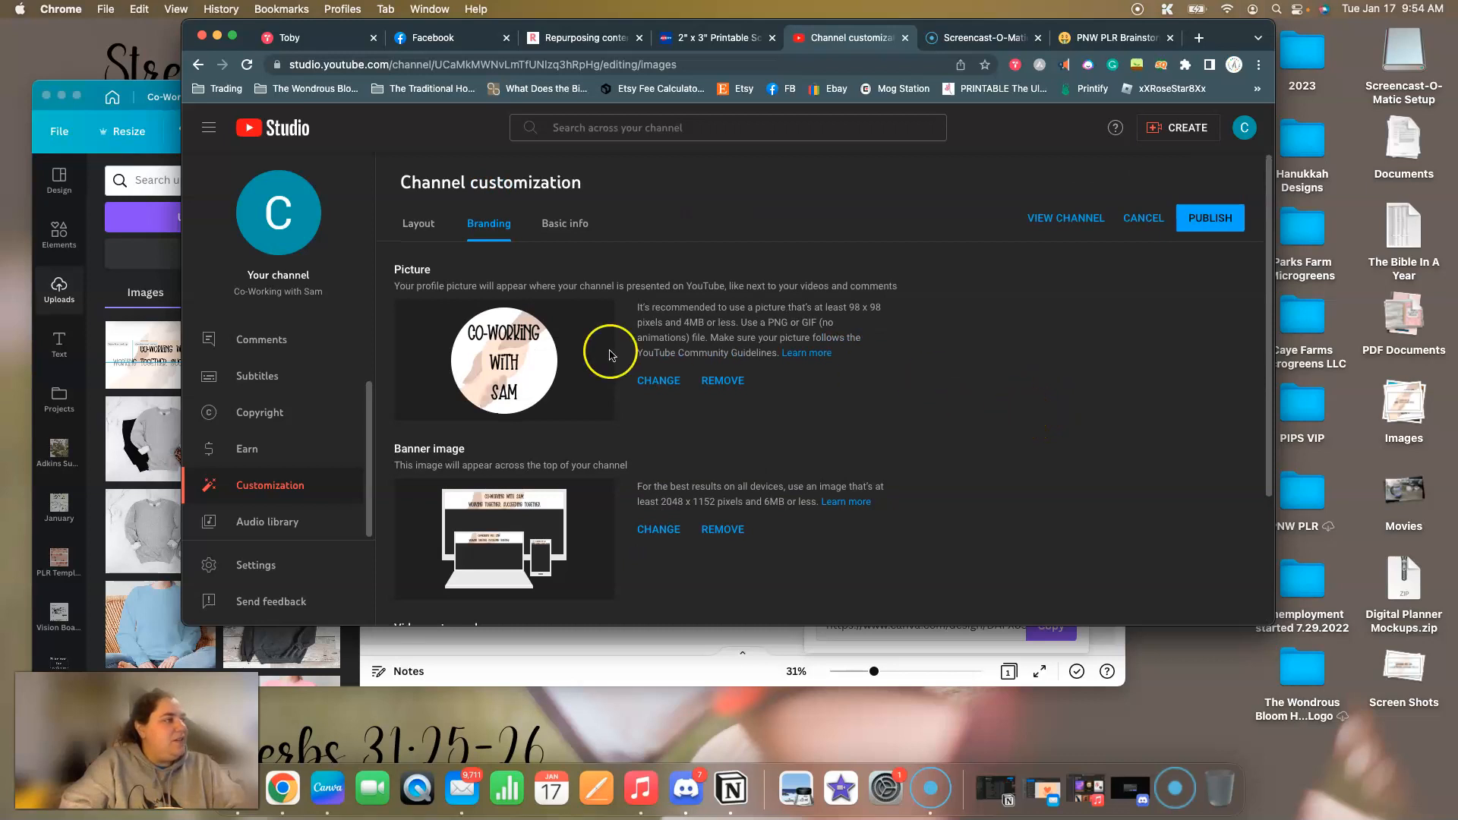
click(573, 226)
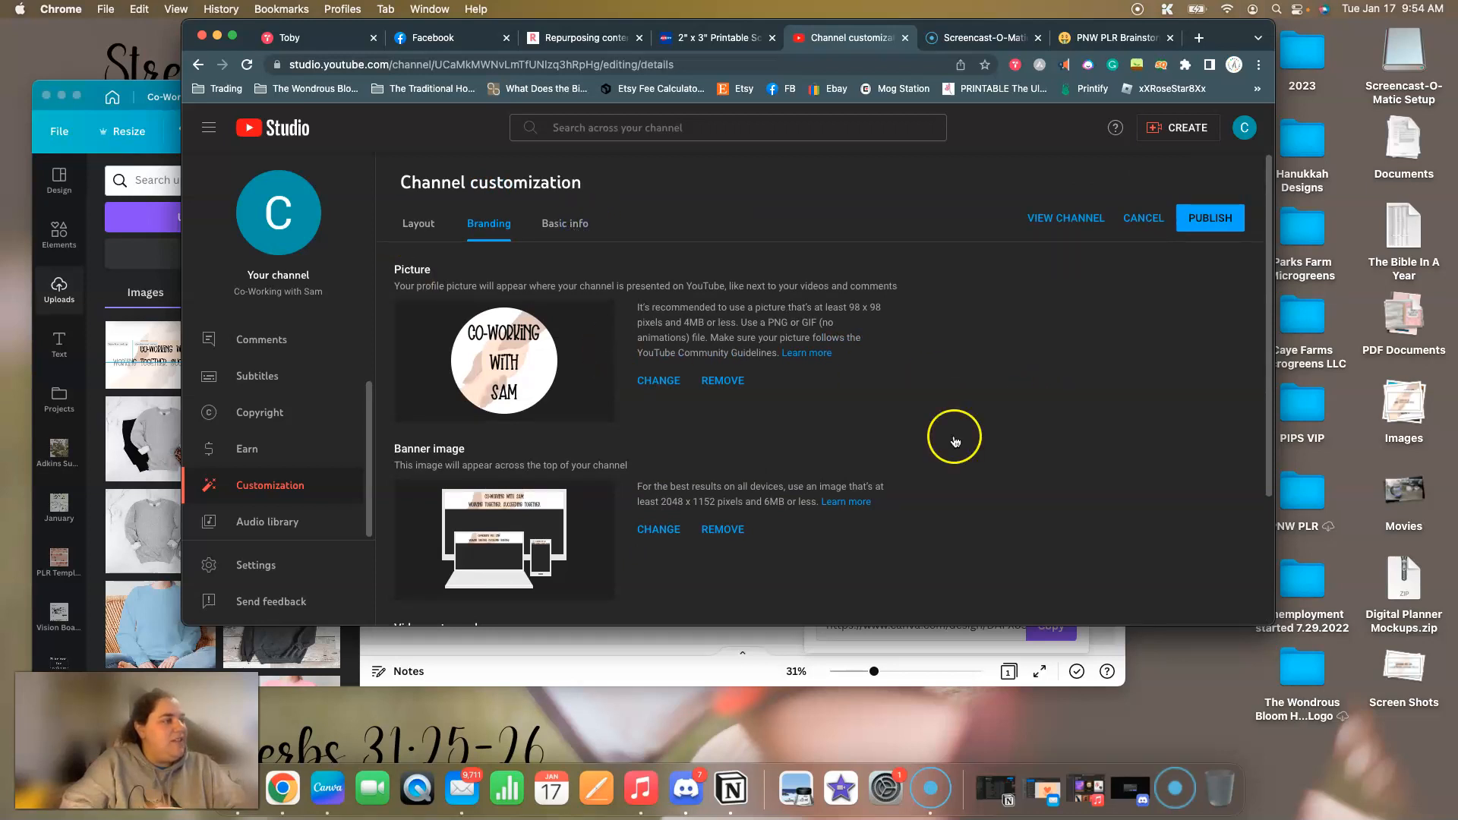
scroll(1063, 456, down, 2)
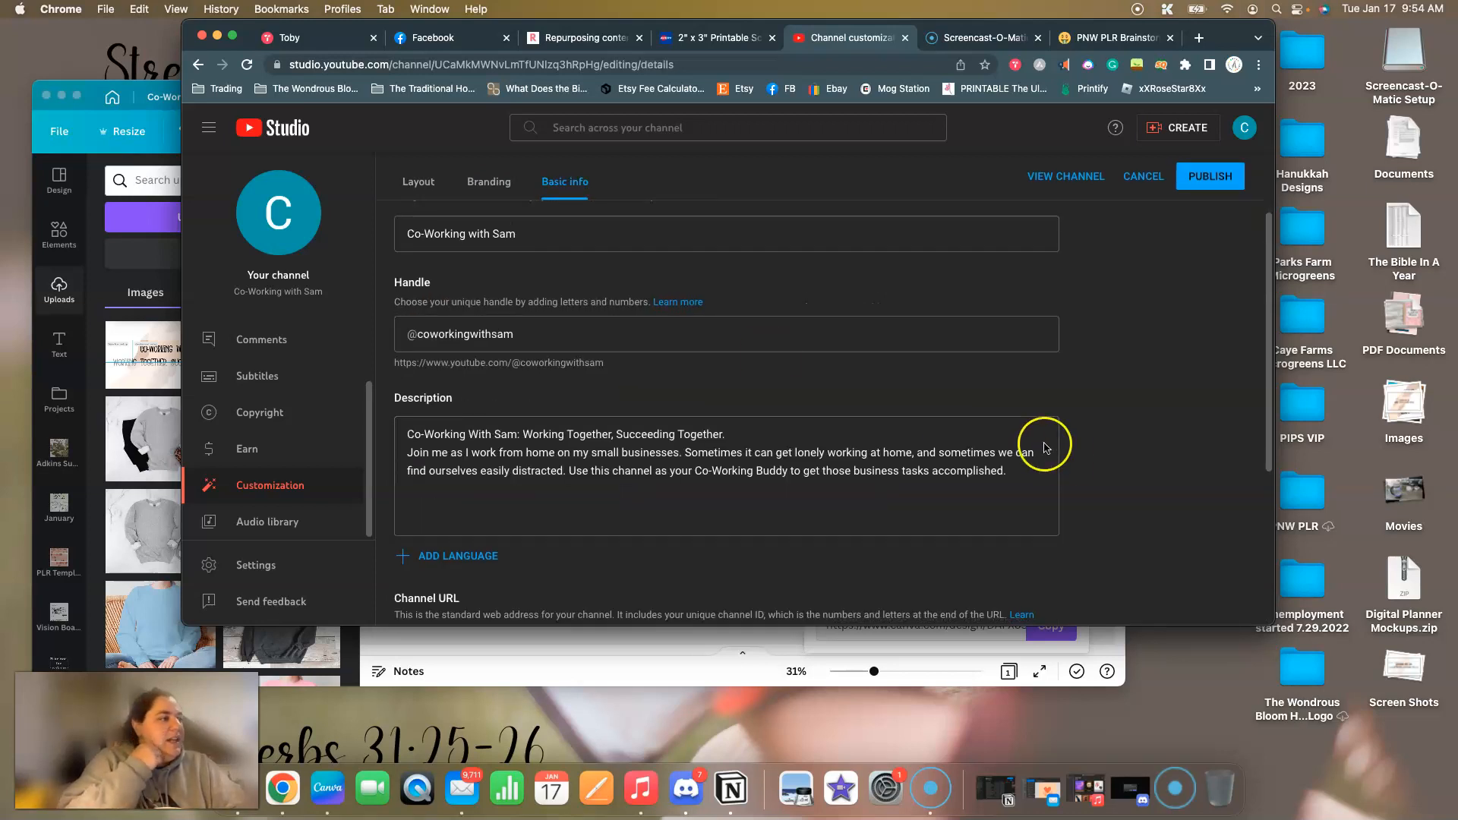
scroll(521, 303, down, 3)
scroll(532, 287, down, 1)
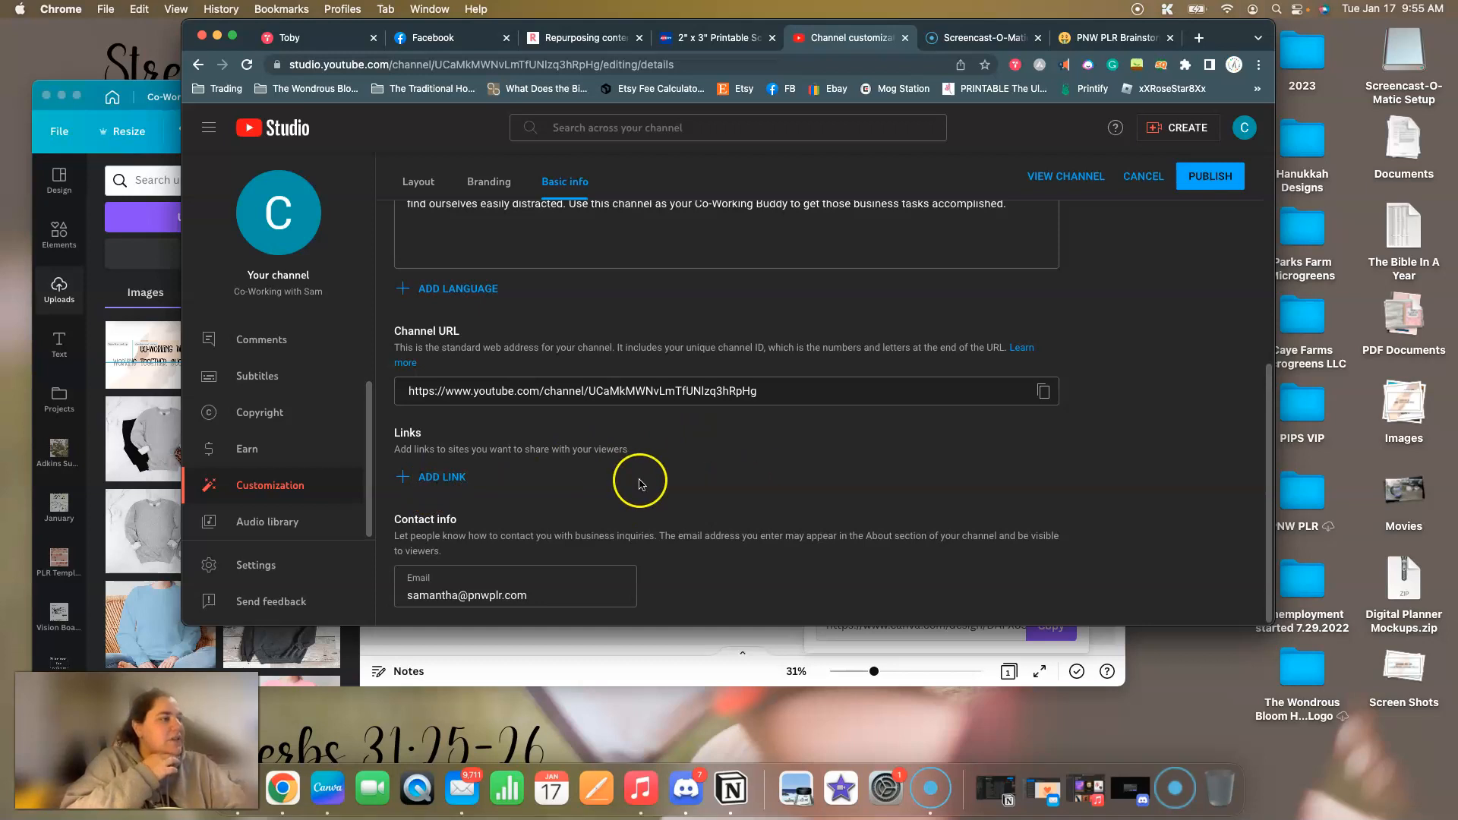
scroll(639, 483, up, 3)
scroll(640, 483, up, 2)
click(411, 226)
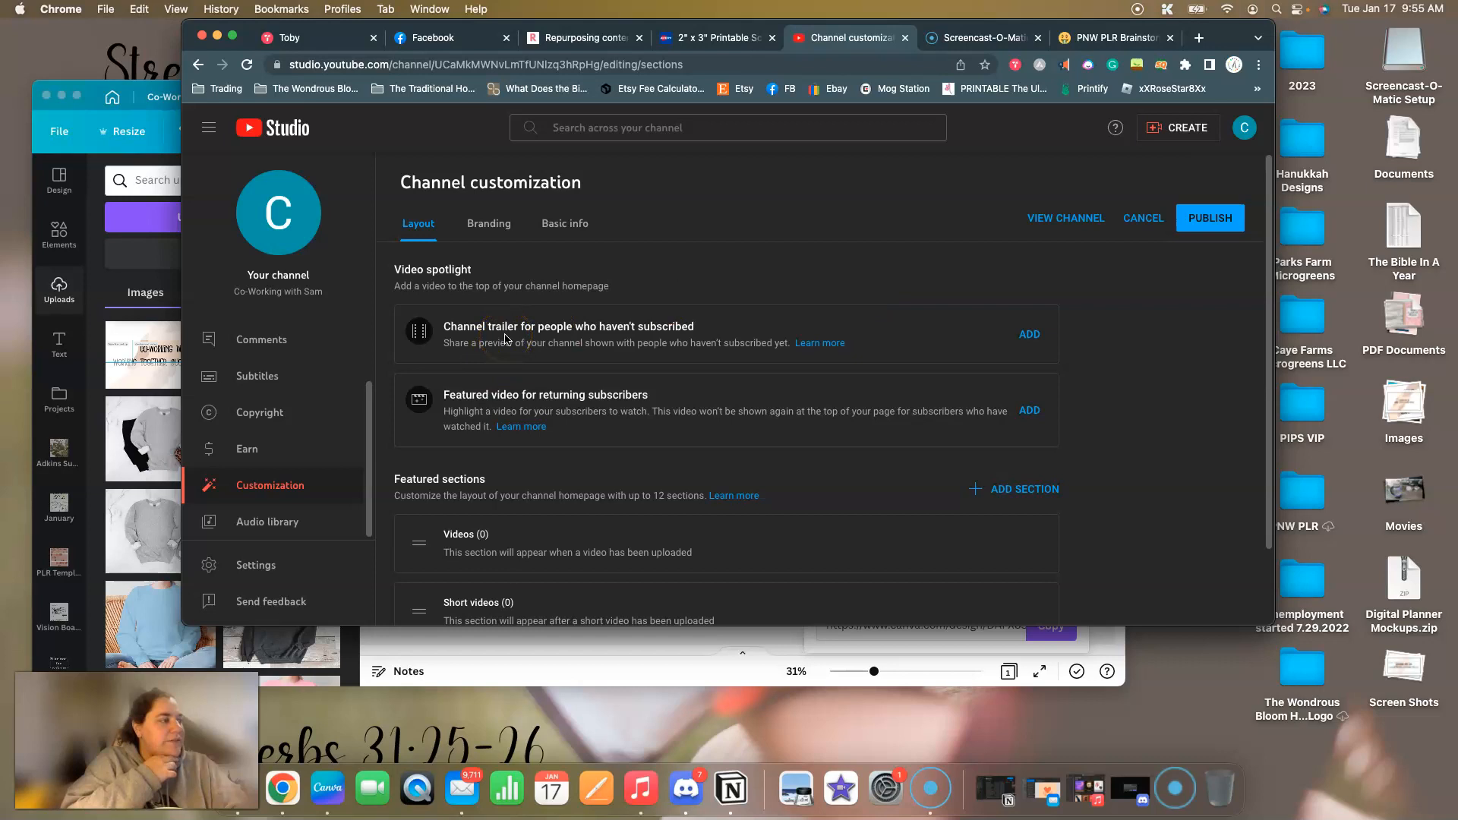
scroll(590, 457, down, 2)
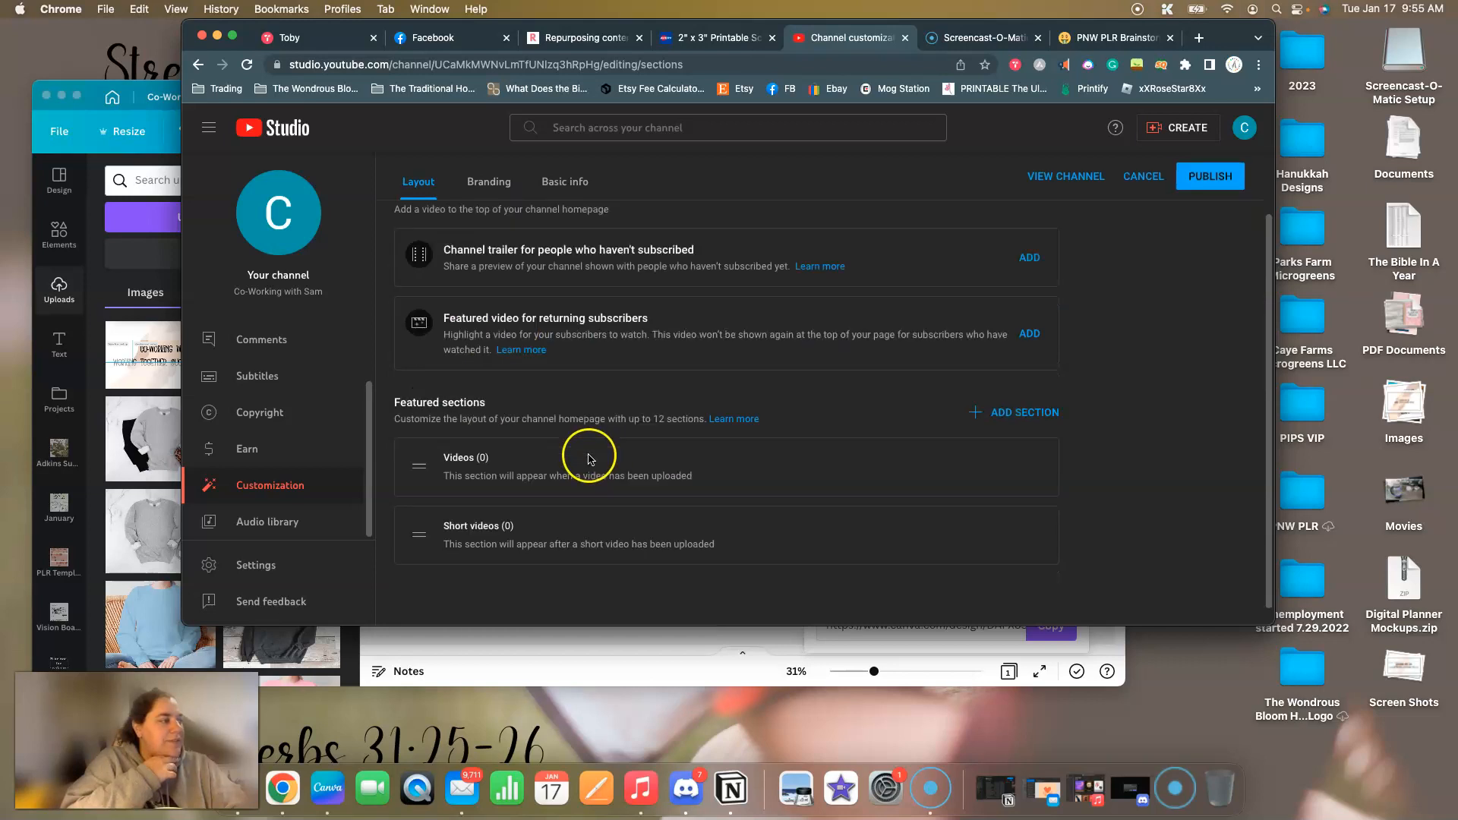
scroll(650, 407, down, 1)
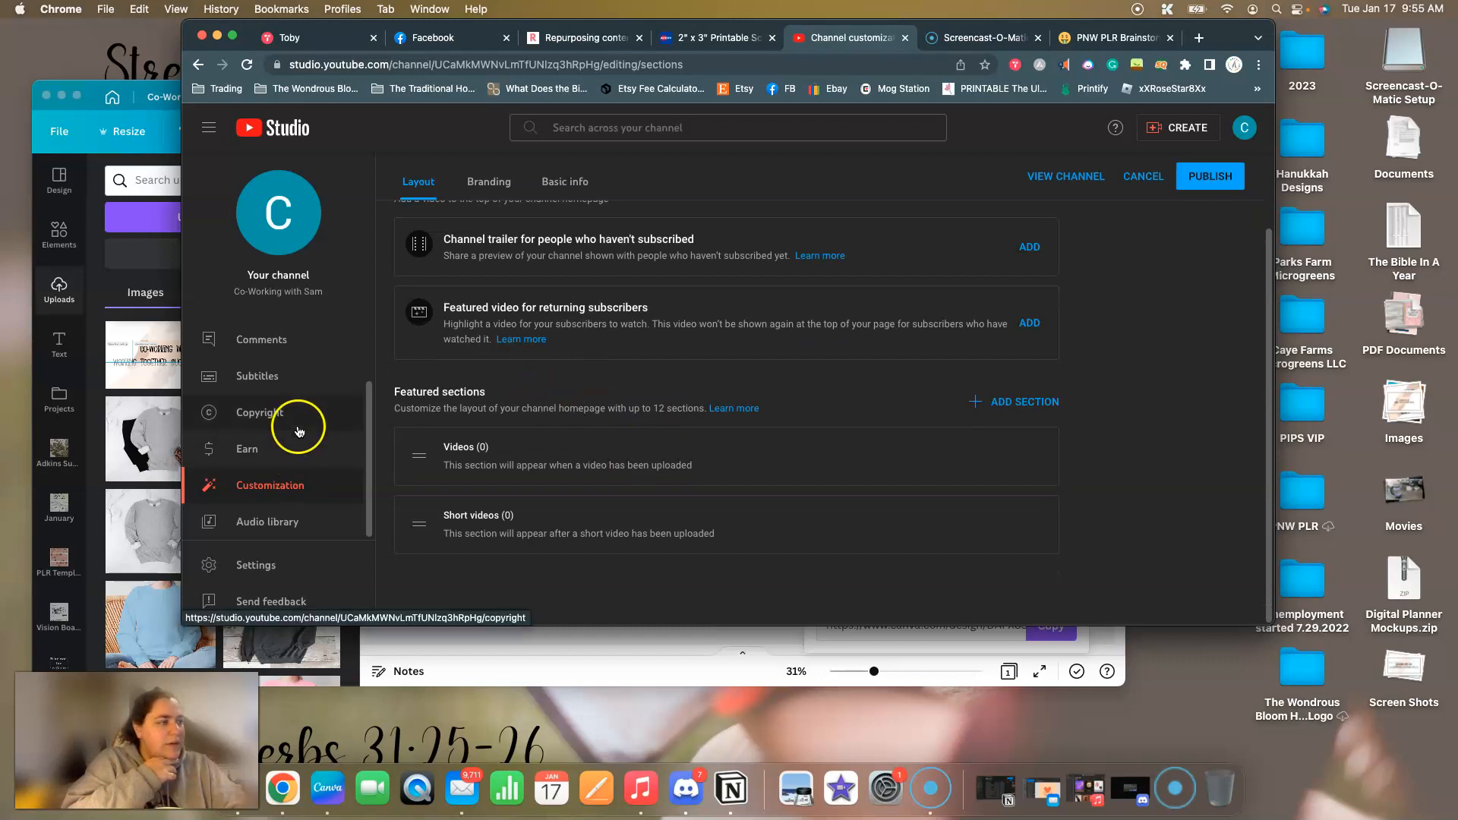
scroll(1073, 182, up, 2)
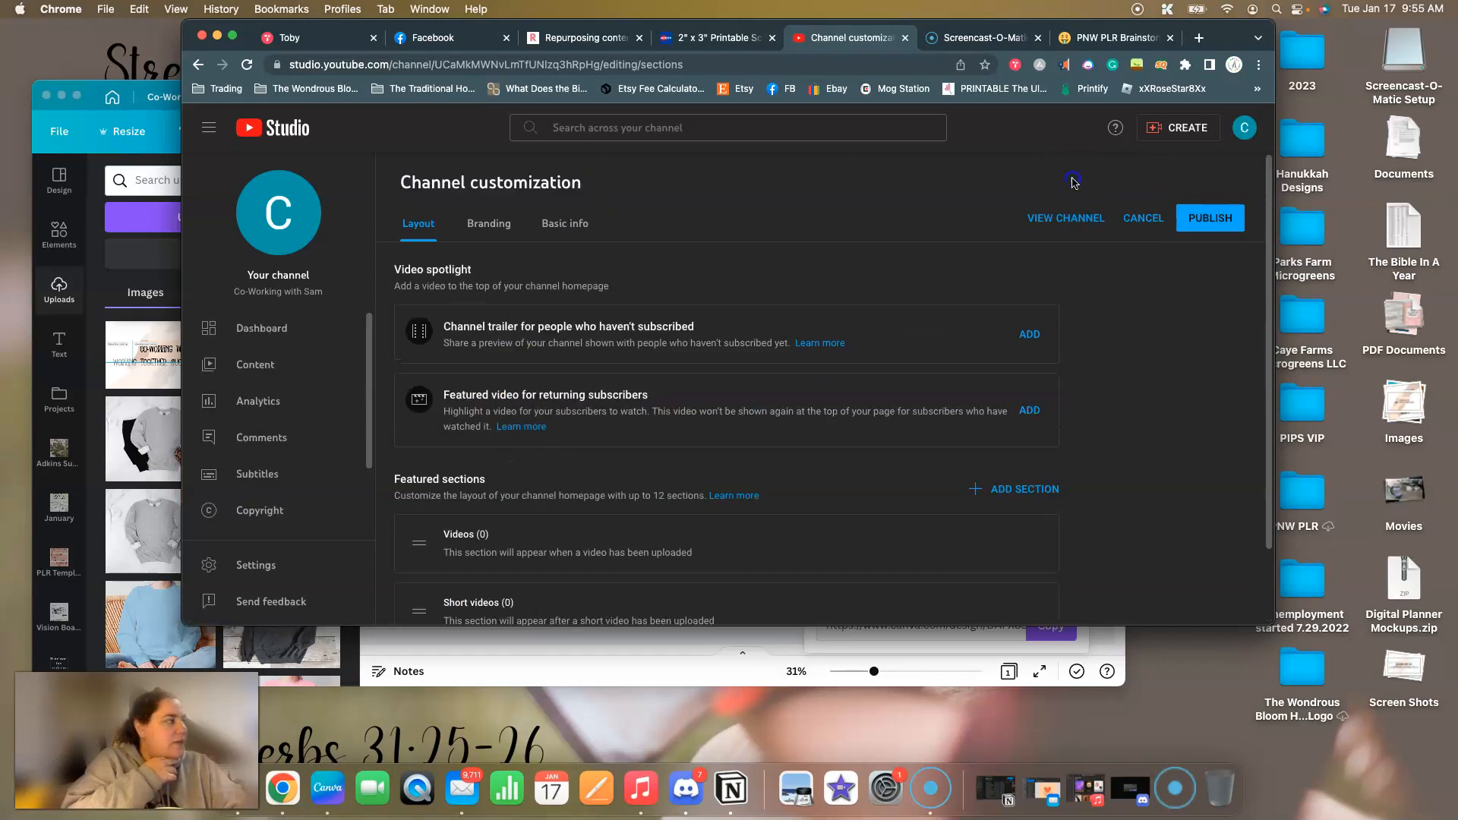
Open the channel's public page from YouTube Studio and check its profile picture and banner.
click(1058, 219)
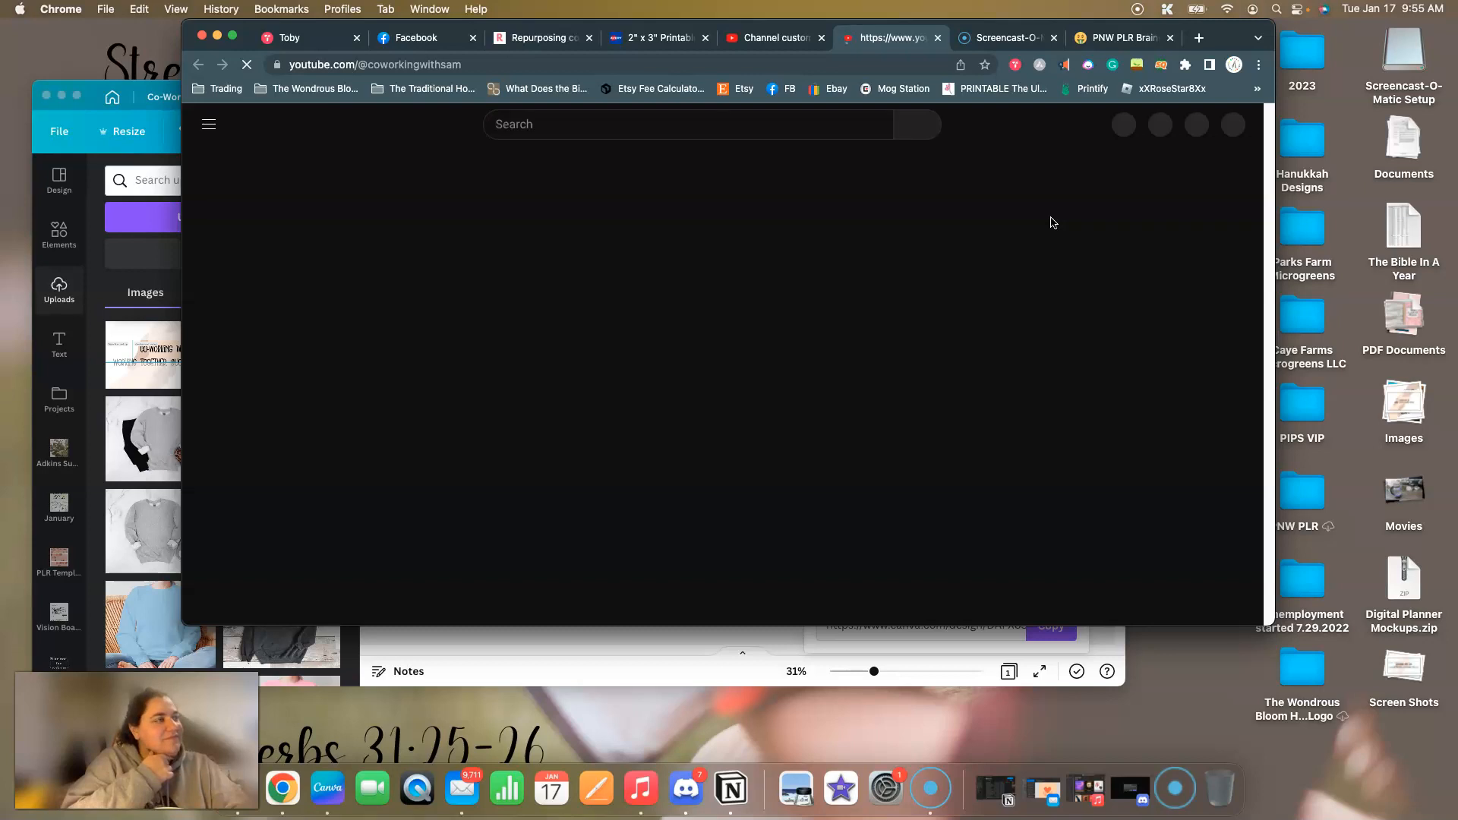
click(1020, 223)
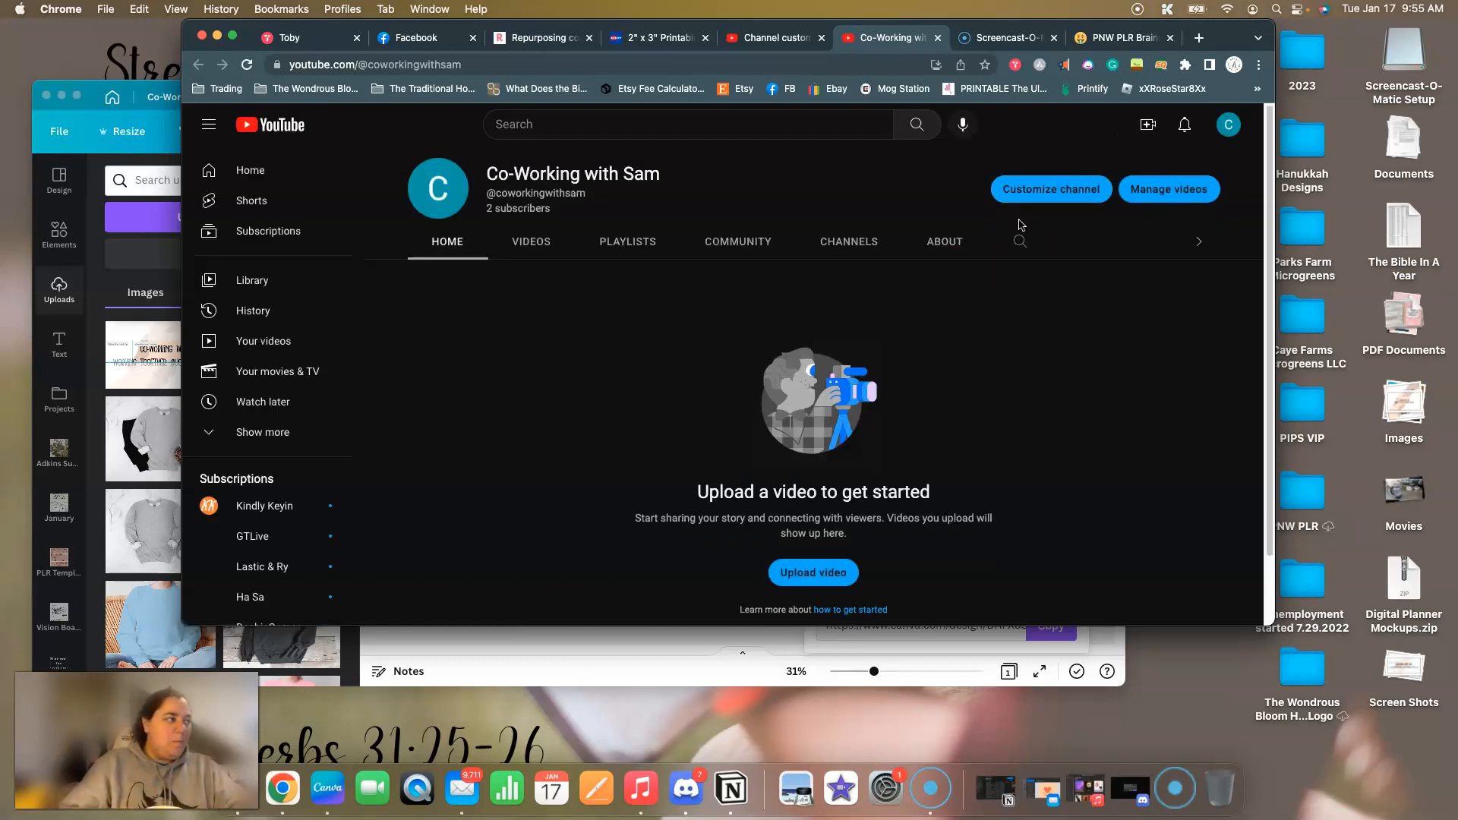
click(643, 348)
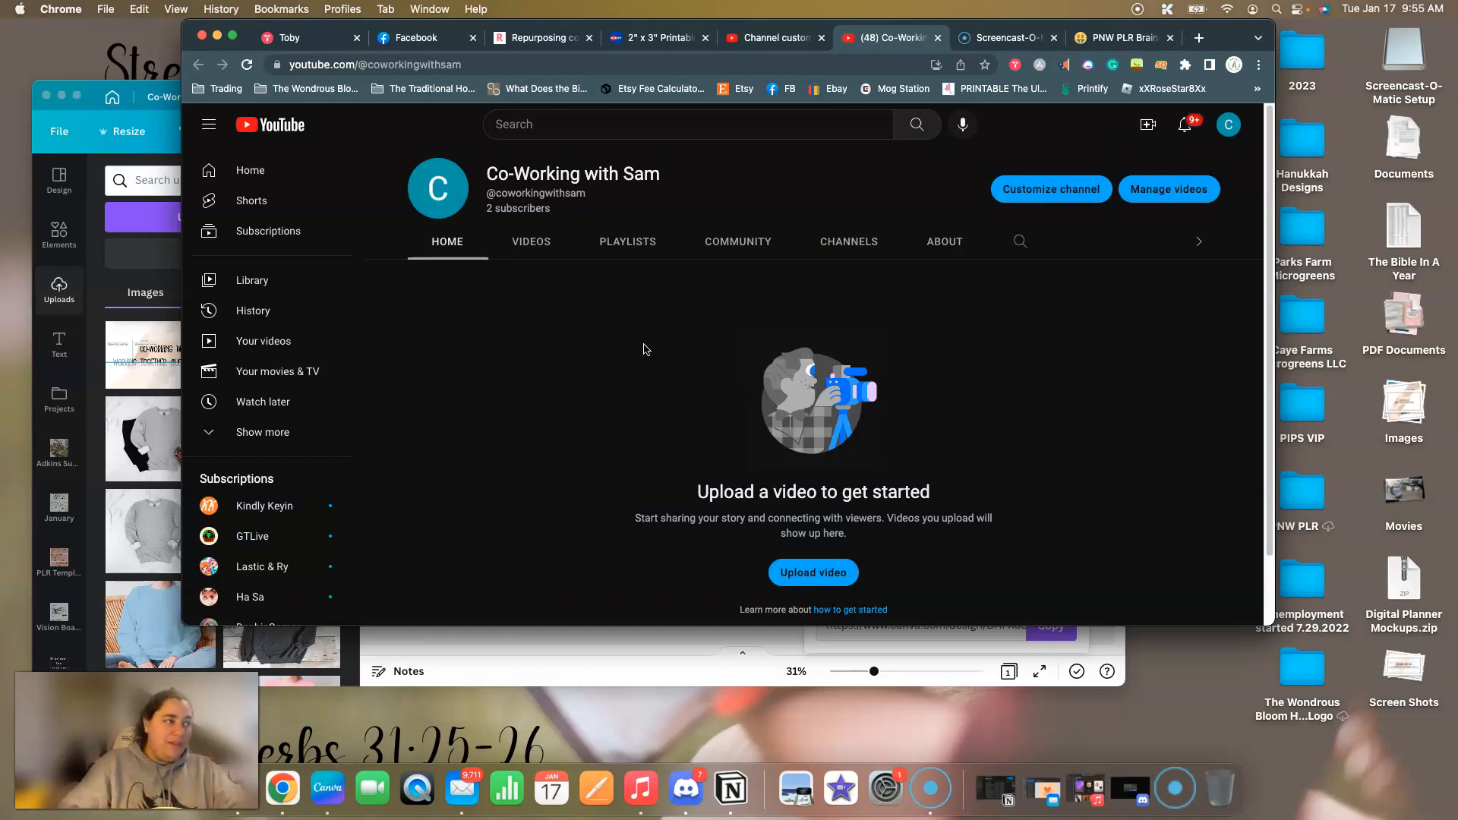
scroll(1080, 364, down, 2)
scroll(1079, 365, up, 2)
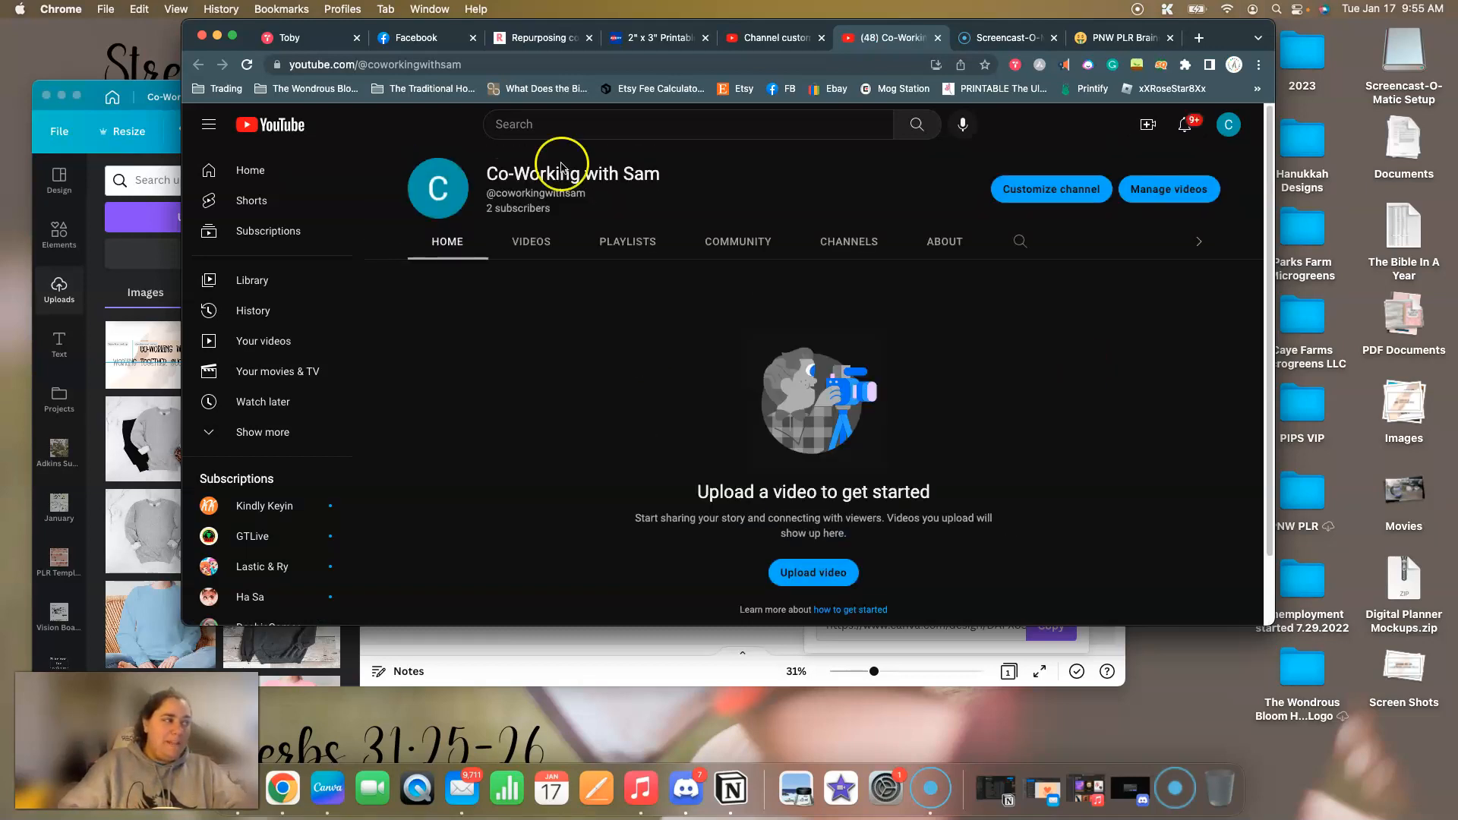